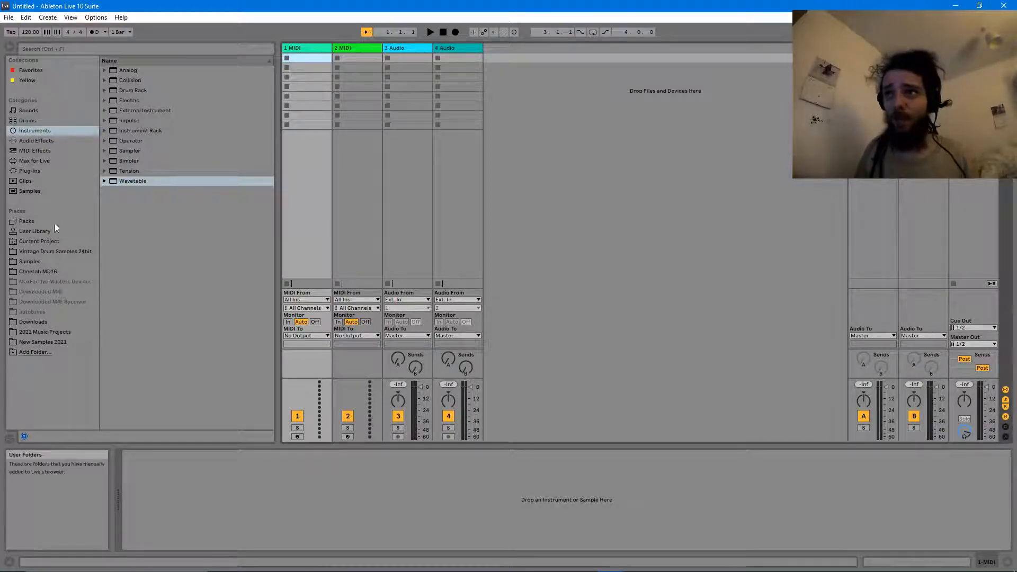
# - Browse the Max for Live devices, picking out LFO.amxd, then return to the MIDI Effects list
pyautogui.click(46, 151)
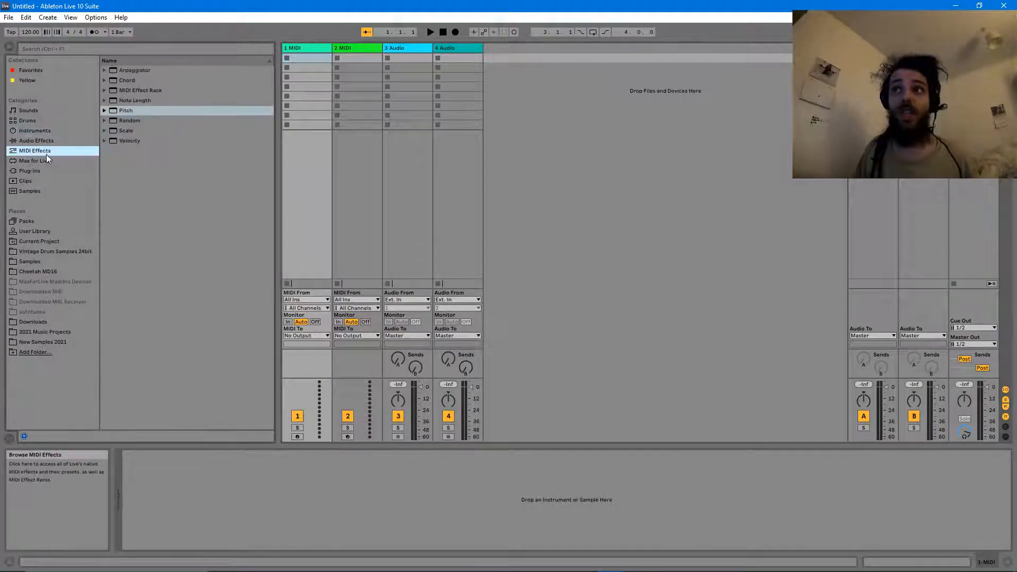
pyautogui.click(47, 160)
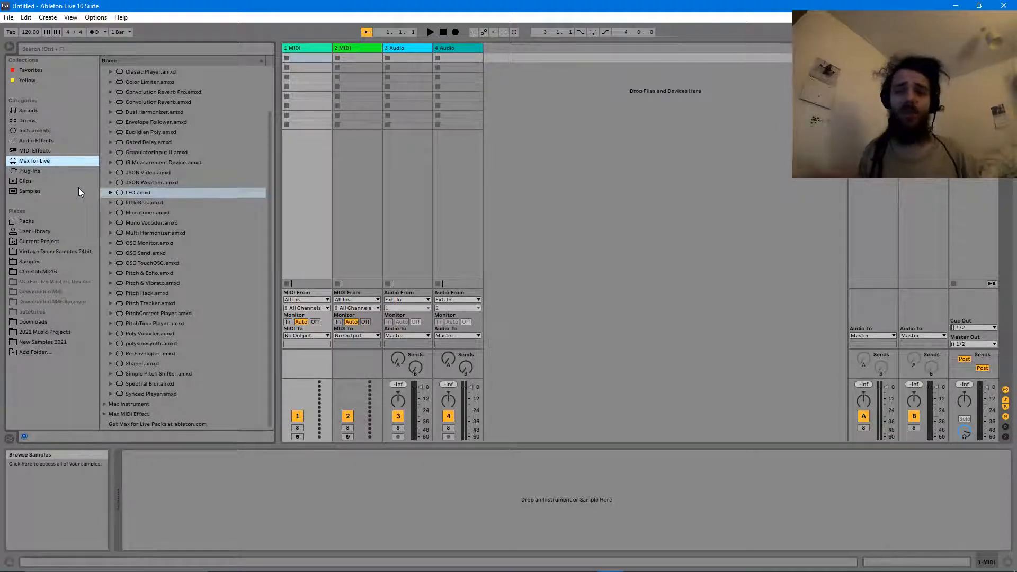
pyautogui.click(168, 194)
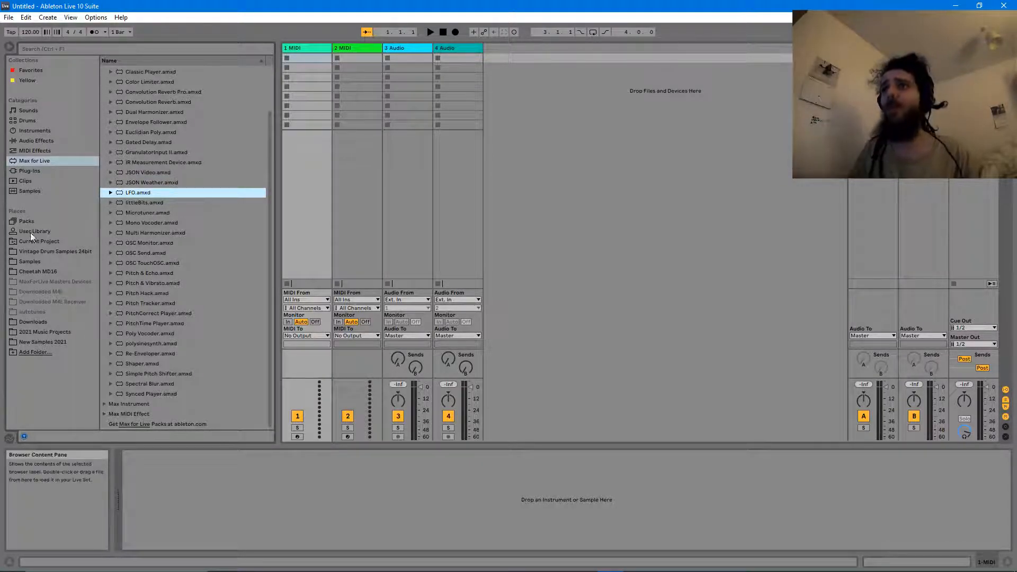
pyautogui.click(43, 149)
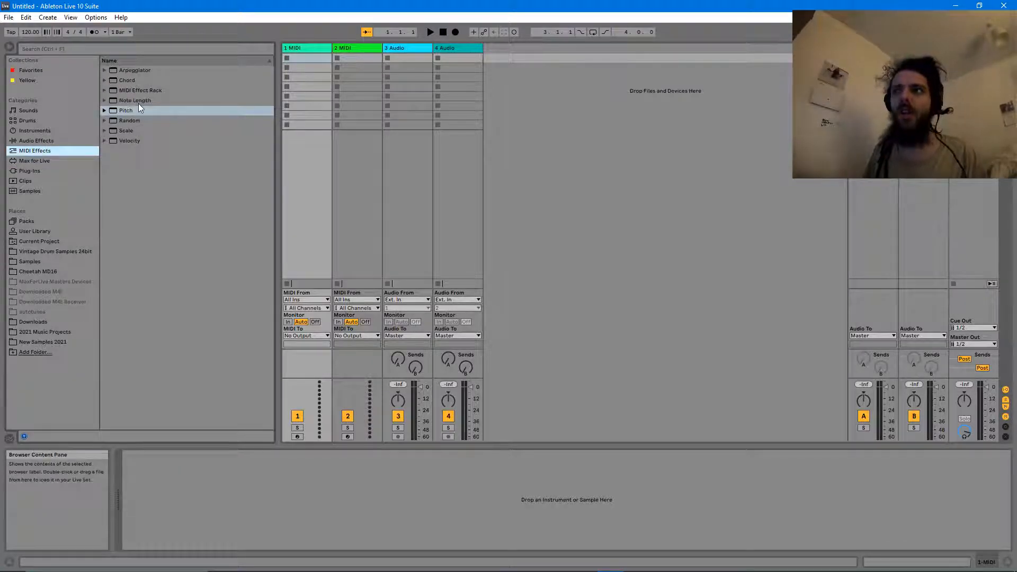
# - Add a MIDI Effect Rack to track 1 and place an Arpeggiator inside it
pyautogui.moveTo(139, 91); pyautogui.dragTo(203, 510)
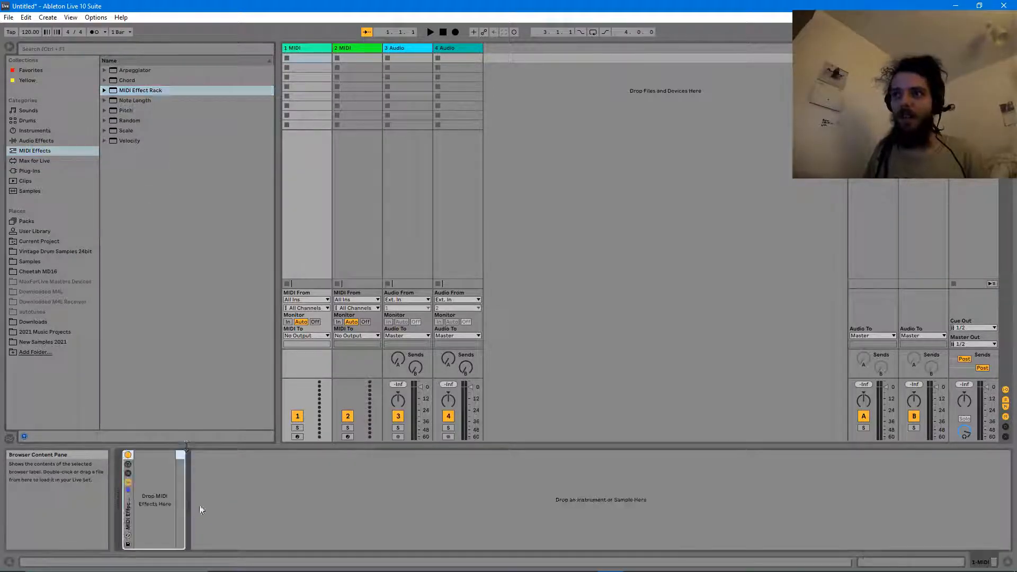
pyautogui.click(151, 80)
pyautogui.moveTo(146, 71); pyautogui.dragTo(166, 509)
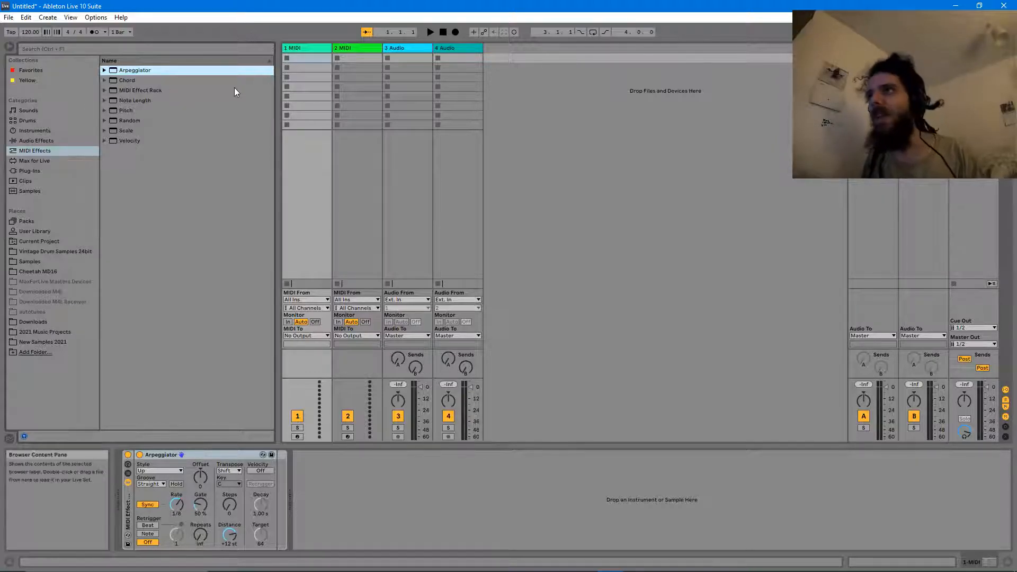
pyautogui.click(43, 131)
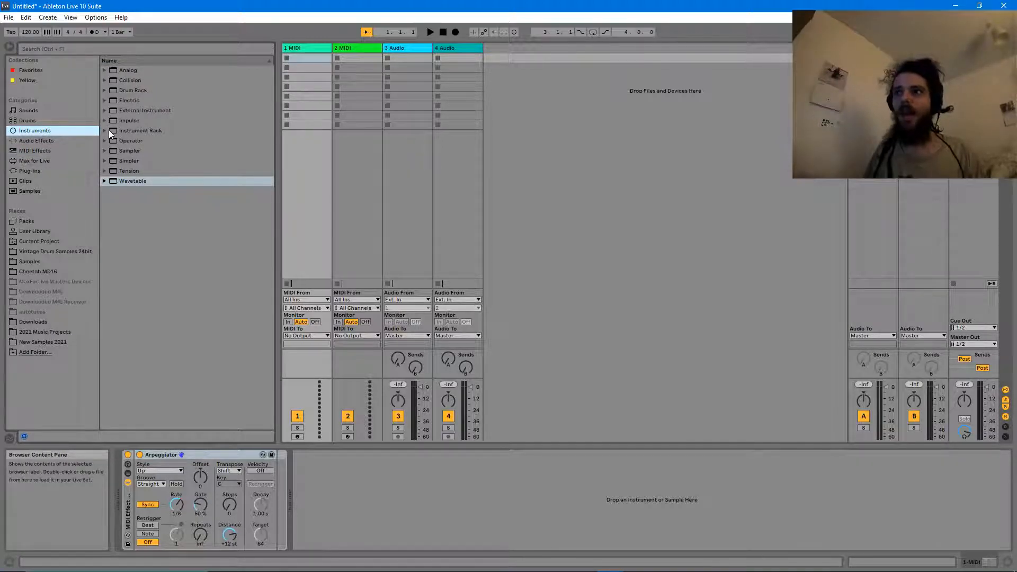
# - Preview the Instrument Rack pads and load Apex Twist after the Arpeggiator on track 1
pyautogui.click(105, 130)
pyautogui.click(111, 150)
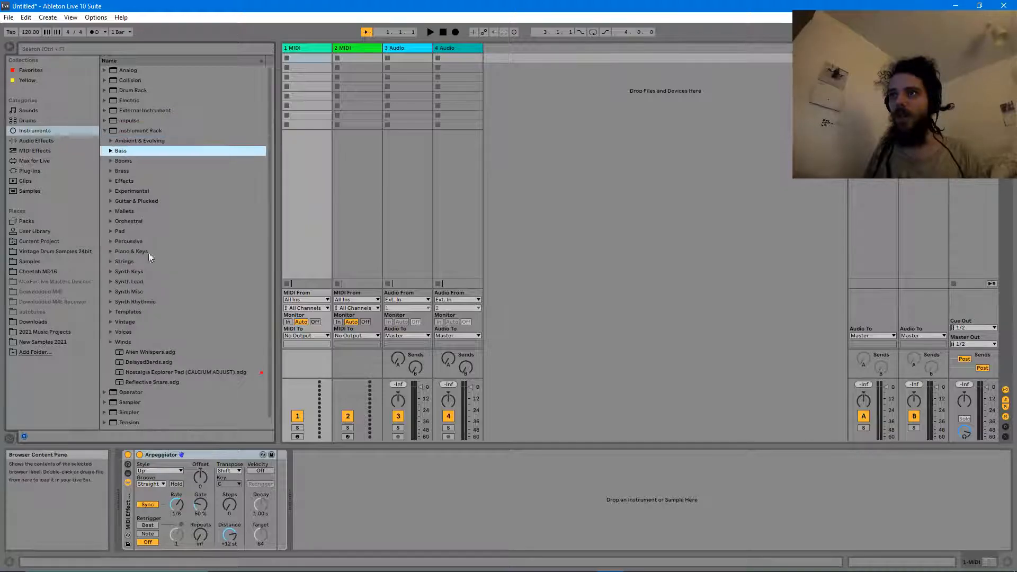
pyautogui.click(110, 231)
pyautogui.click(145, 216)
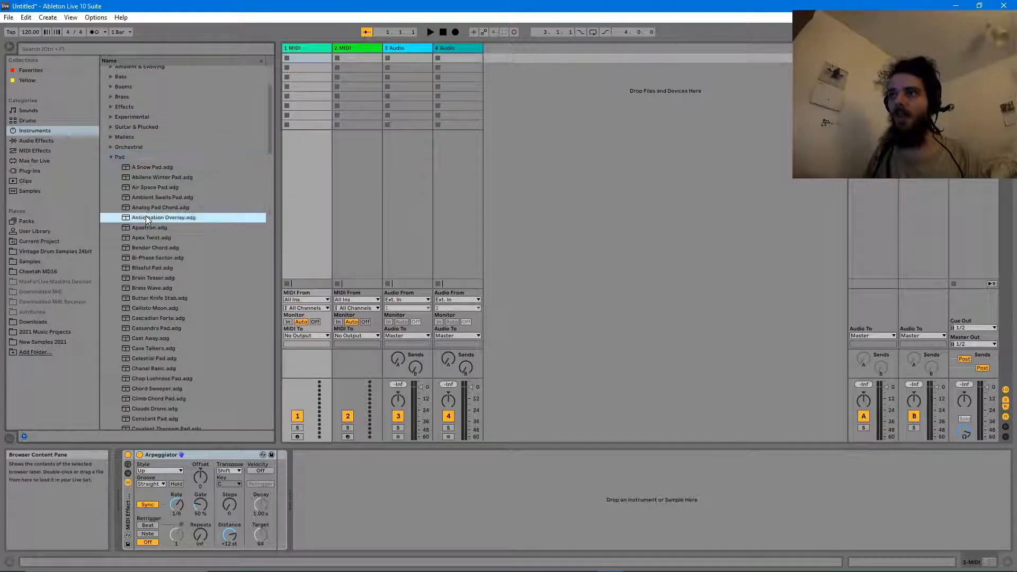
pyautogui.click(150, 228)
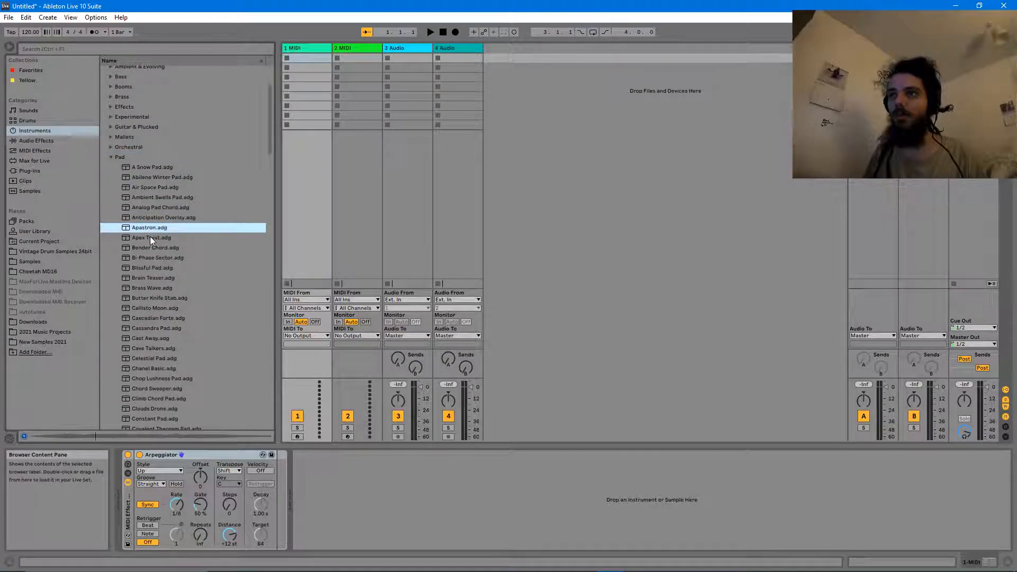
pyautogui.click(151, 236)
pyautogui.moveTo(147, 234); pyautogui.dragTo(329, 469)
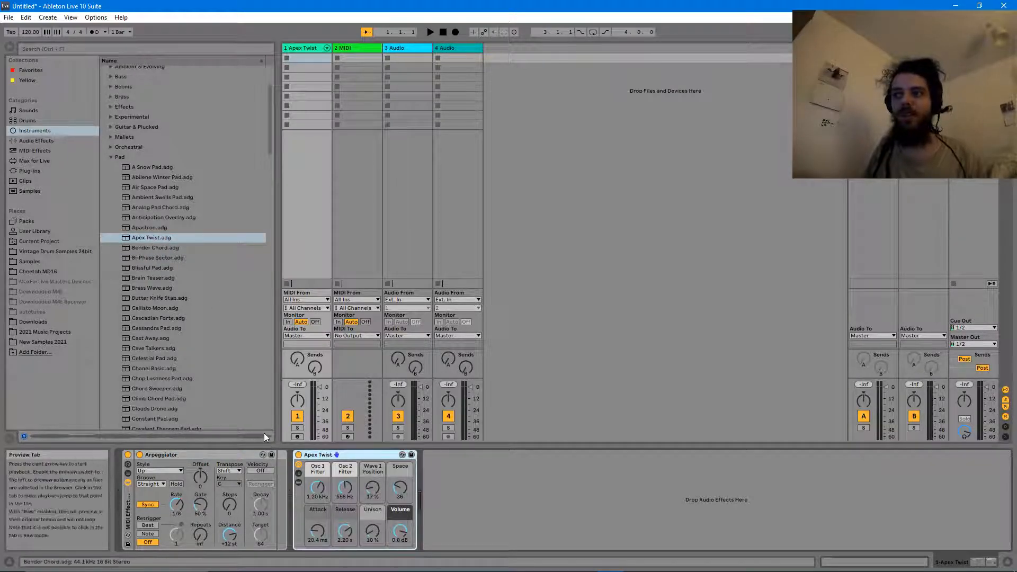
# - Arm track 1, play notes, and set the Arpeggiator rate to 1/16
pyautogui.click(297, 437)
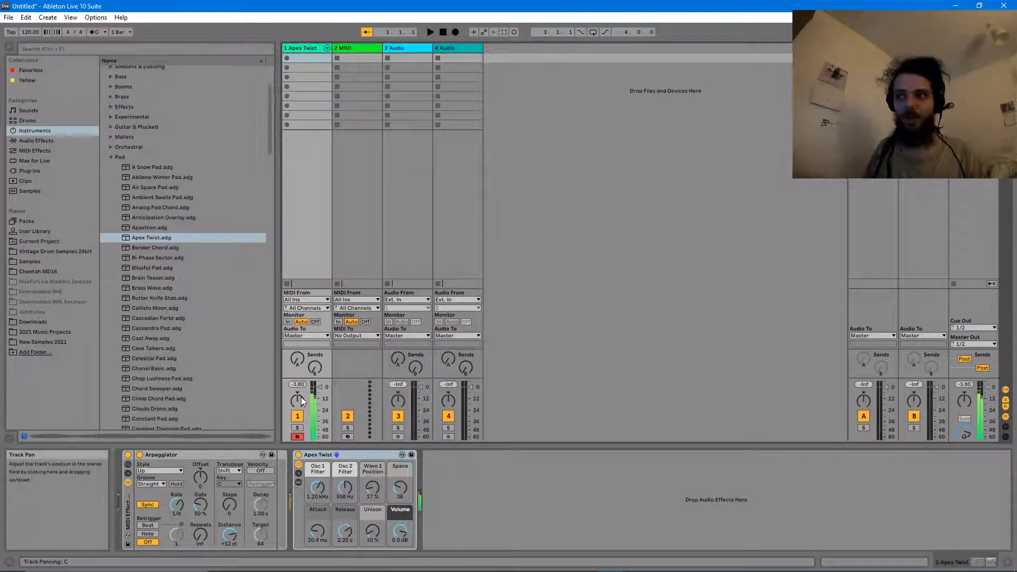
pyautogui.press('z')
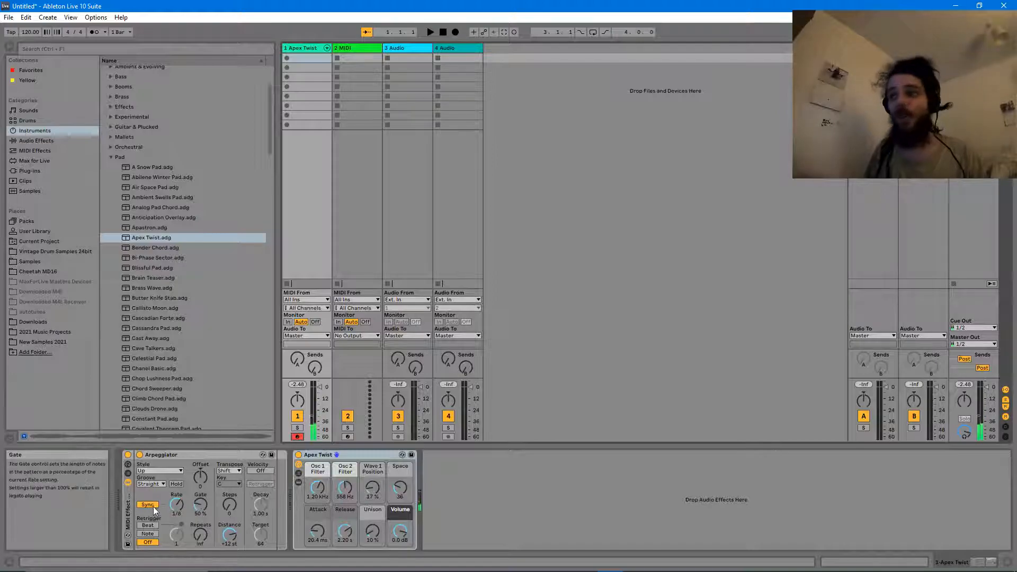
pyautogui.moveTo(175, 506); pyautogui.dragTo(175, 490)
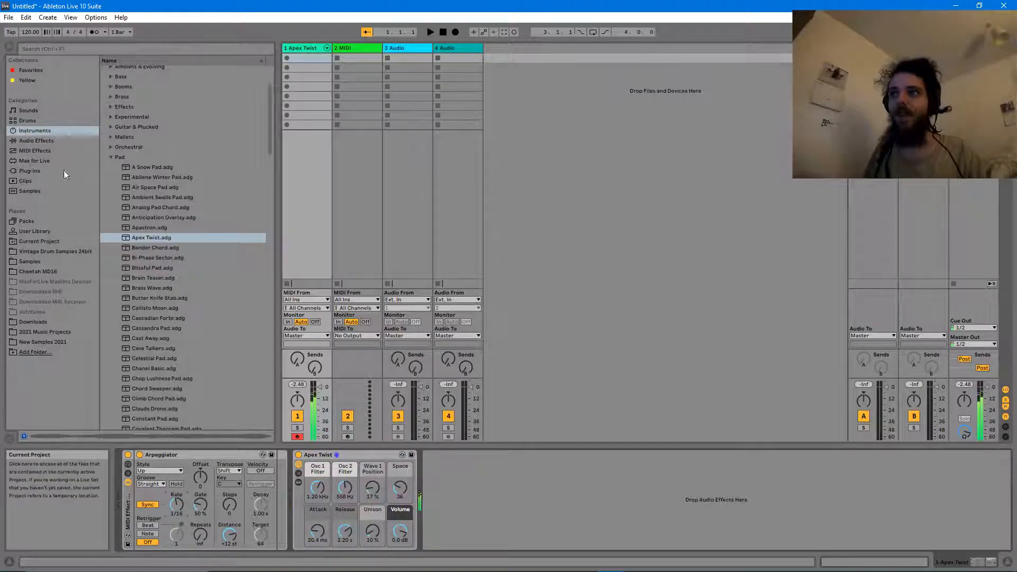
pyautogui.click(44, 151)
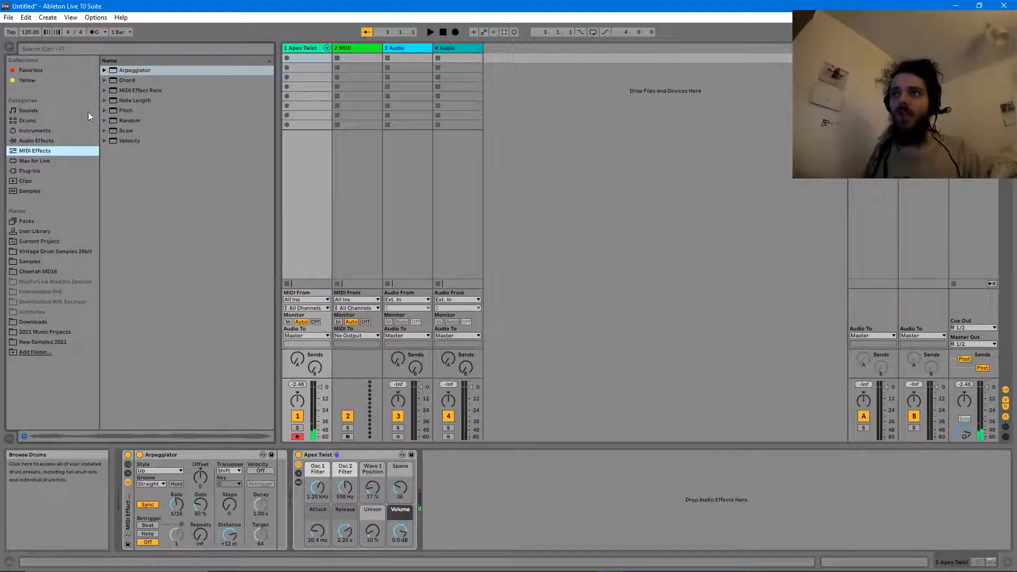
# - Insert the Random device between the Arpeggiator and Apex Twist (100% chance, 12 choices)
pyautogui.click(139, 121)
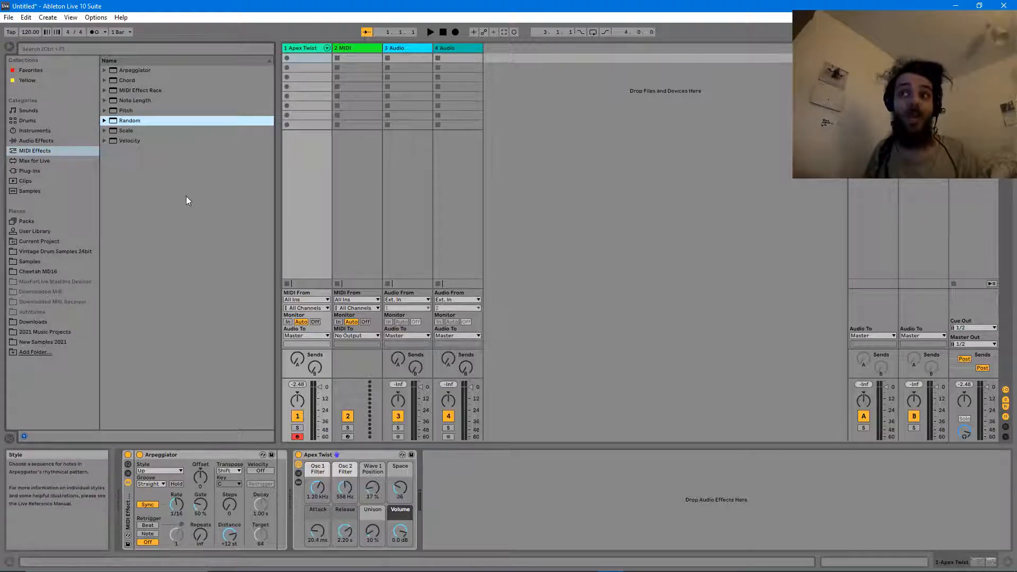
pyautogui.moveTo(260, 393); pyautogui.dragTo(278, 497)
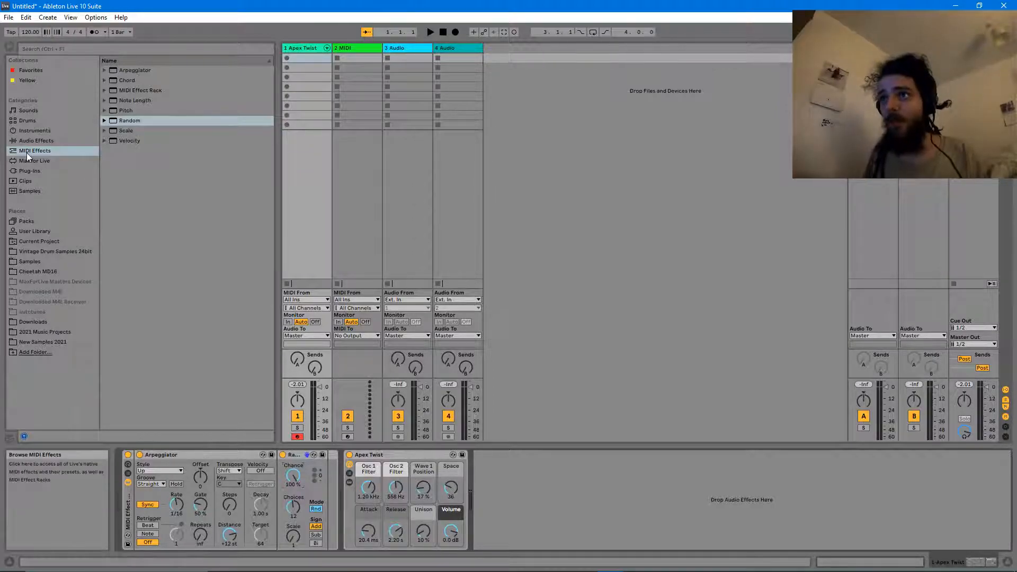
pyautogui.click(125, 133)
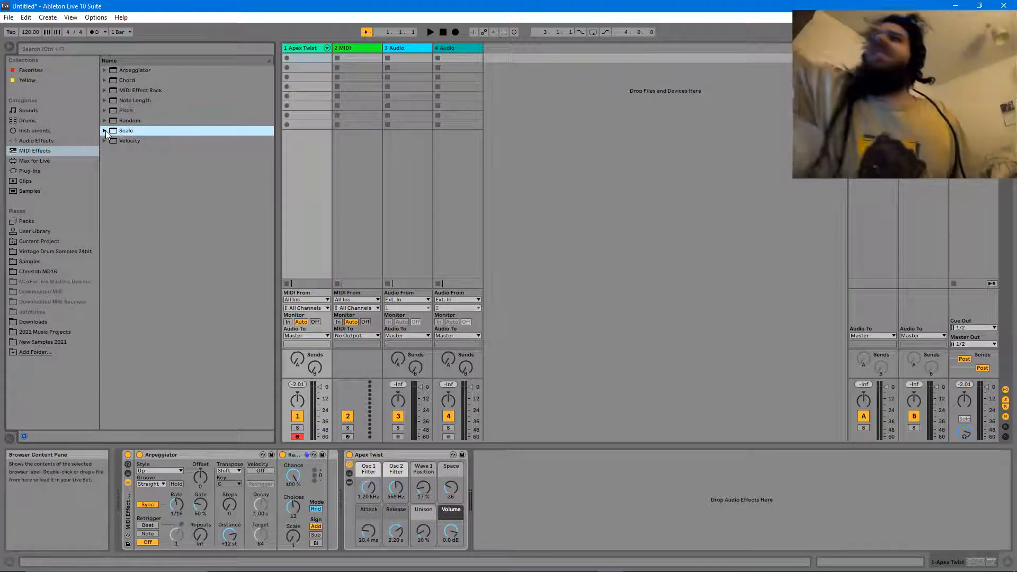
# - Add the Locrian Mode scale preset after the Random effect
pyautogui.click(106, 131)
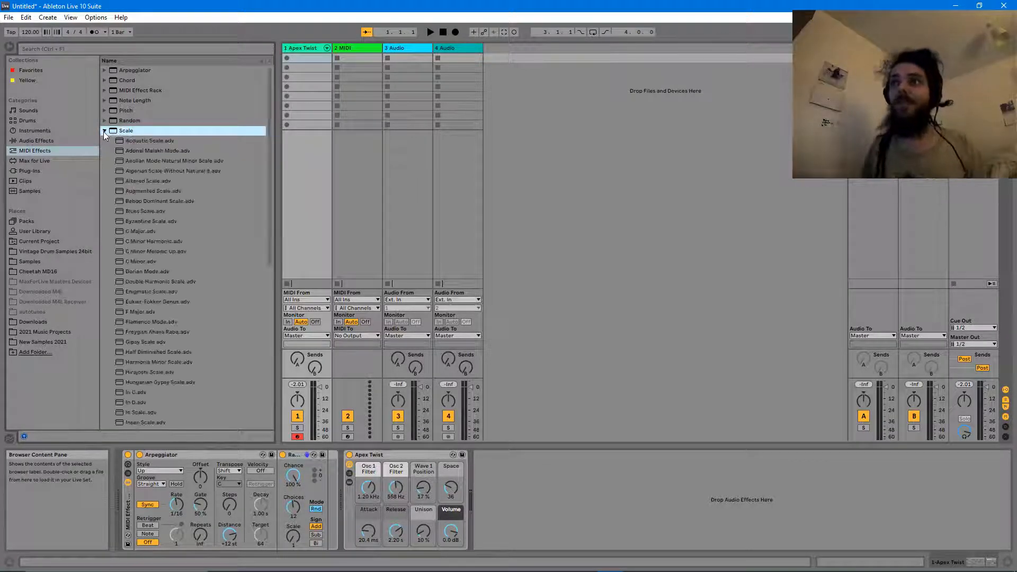
pyautogui.scroll(-7, 157, 182)
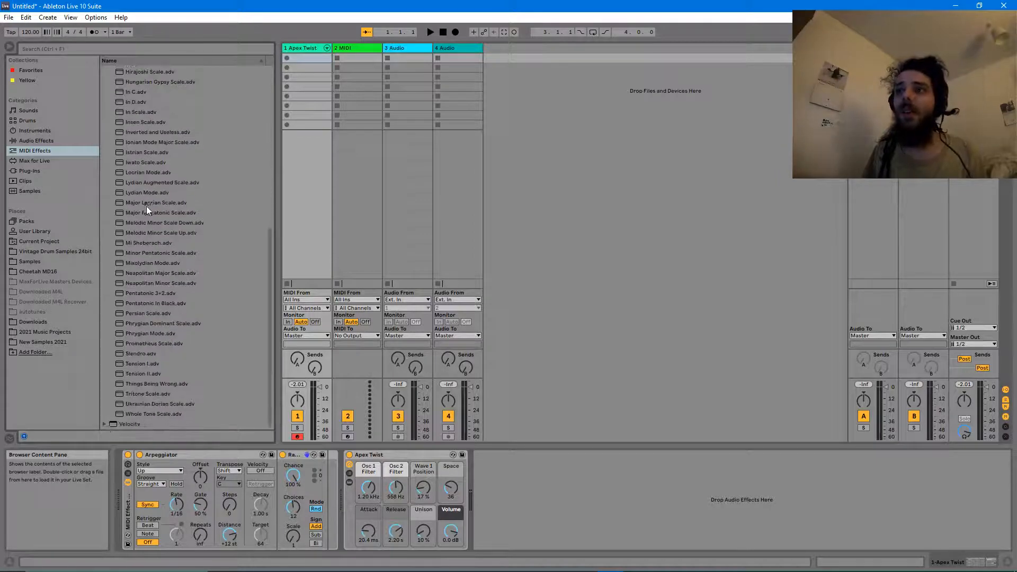
pyautogui.scroll(7, 153, 237)
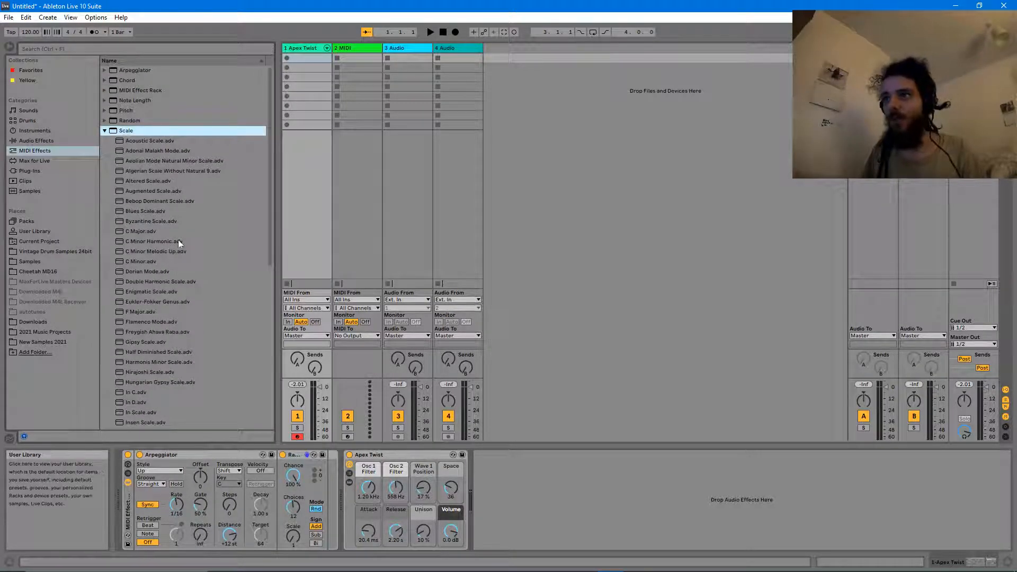
pyautogui.scroll(-1, 163, 263)
pyautogui.scroll(-4, 163, 263)
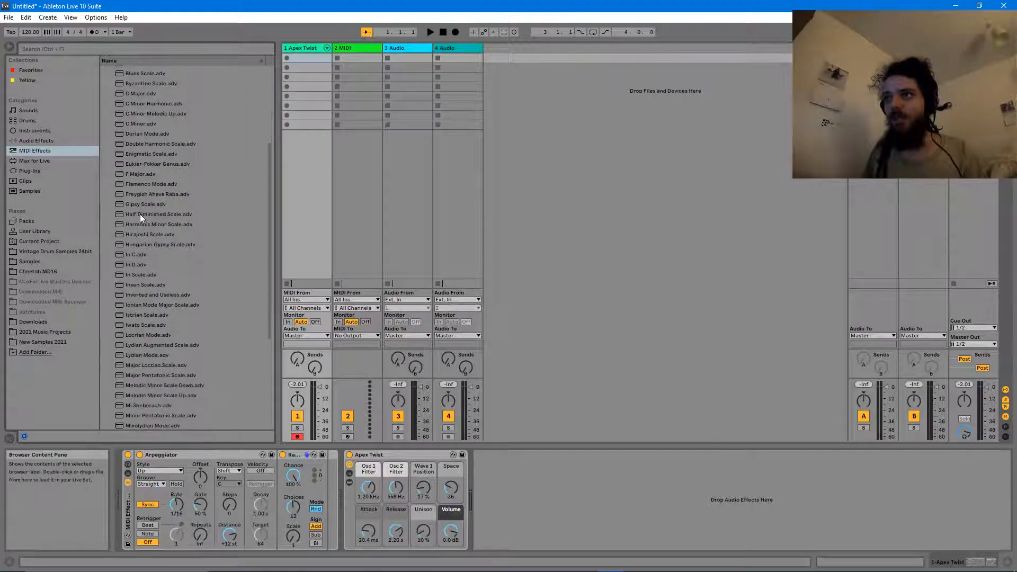
pyautogui.scroll(-3, 133, 283)
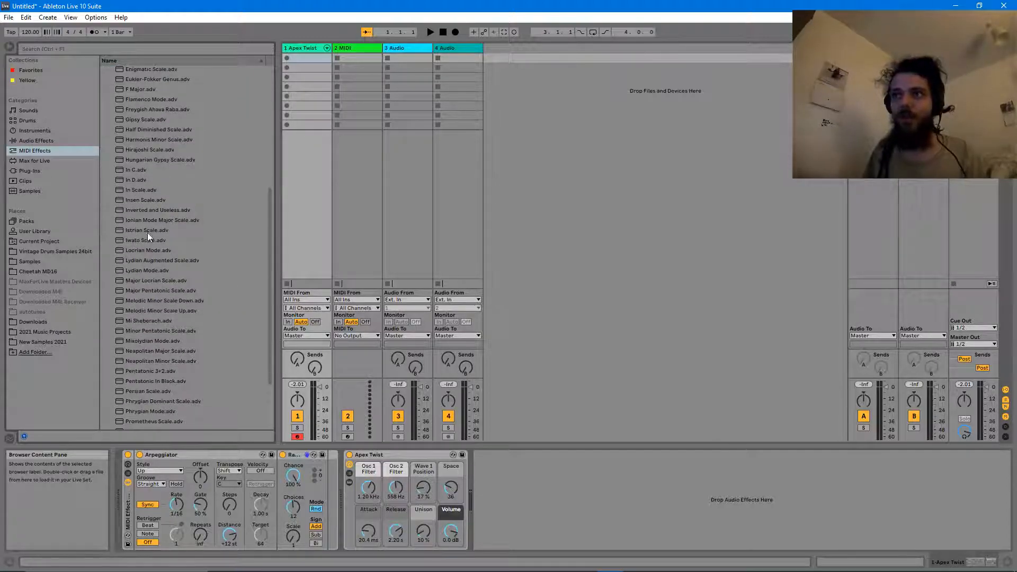
pyautogui.scroll(-1, 147, 259)
pyautogui.click(144, 242)
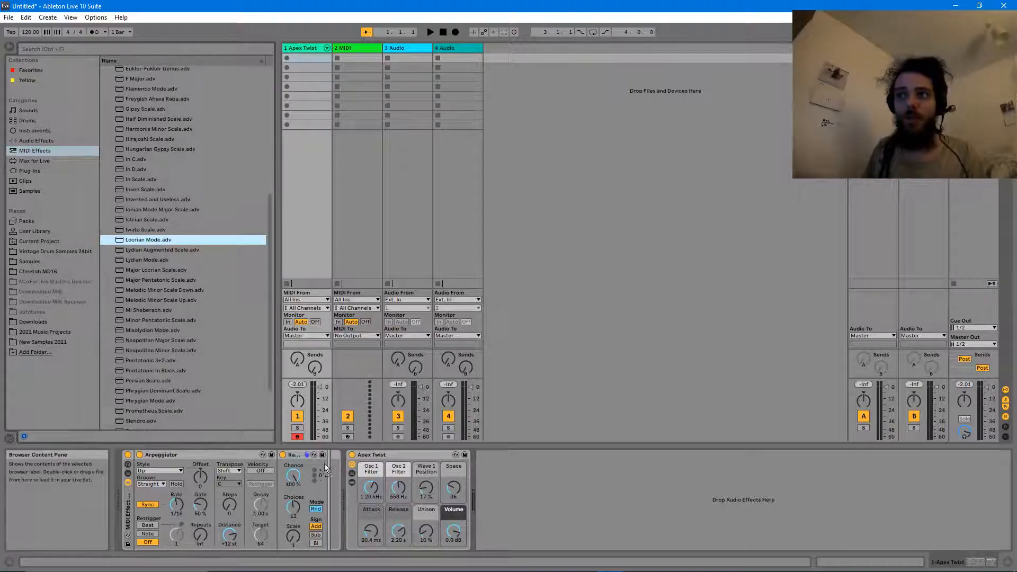
pyautogui.moveTo(329, 471); pyautogui.dragTo(330, 470)
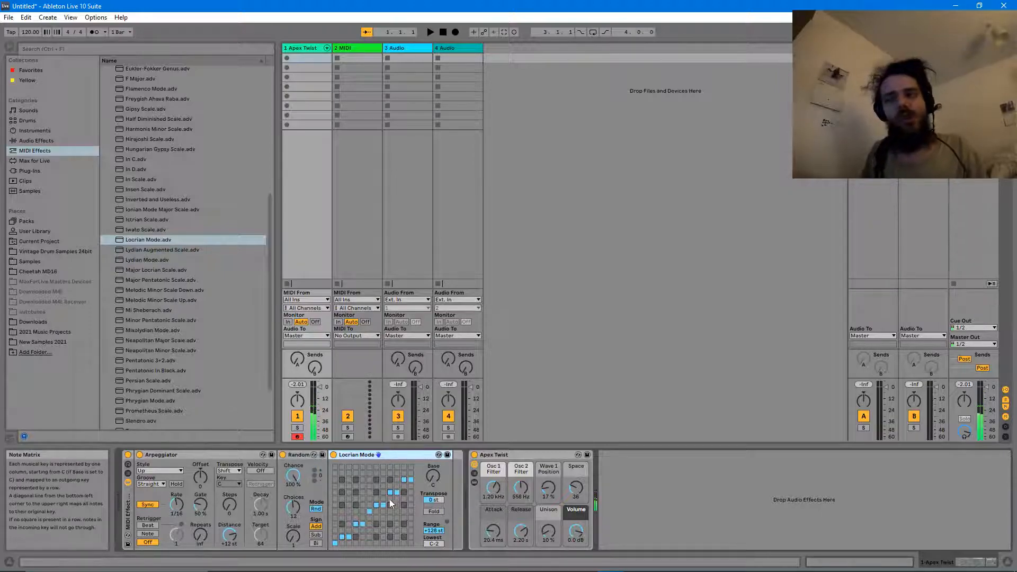
# - Set the Arpeggiator rate to 1/8
pyautogui.moveTo(176, 505); pyautogui.dragTo(176, 517)
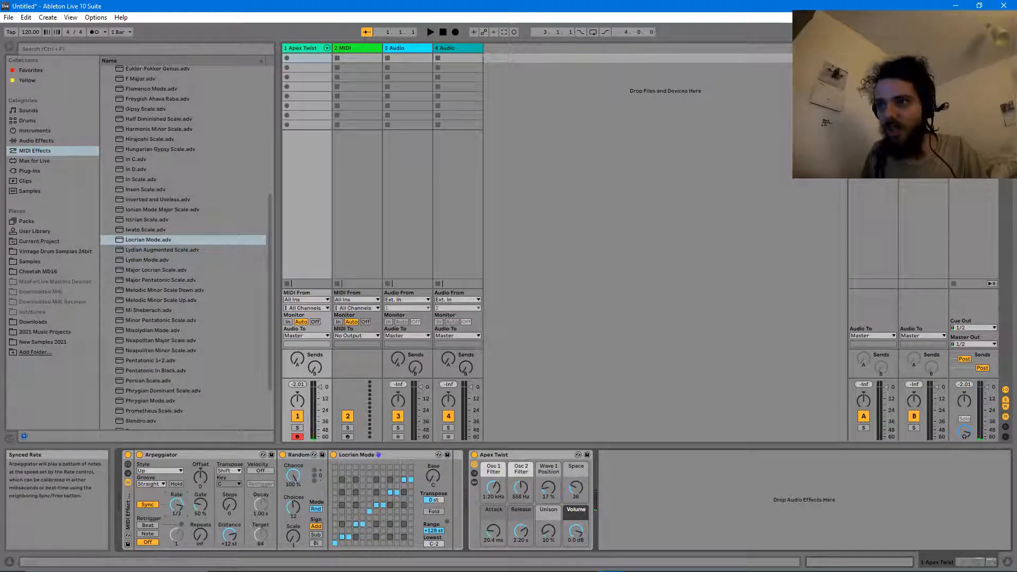
pyautogui.moveTo(177, 516); pyautogui.dragTo(176, 512)
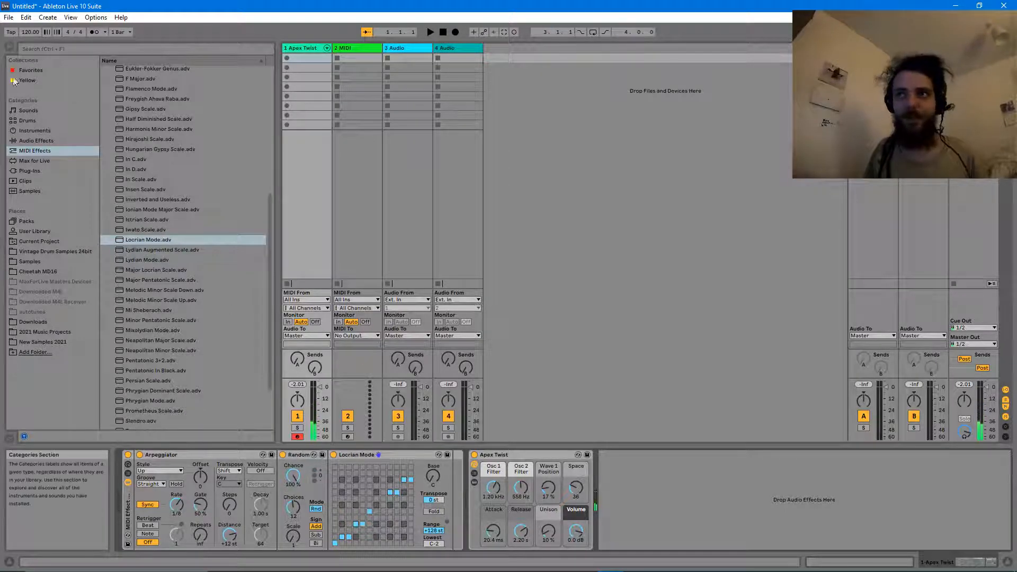
pyautogui.scroll(8, 129, 201)
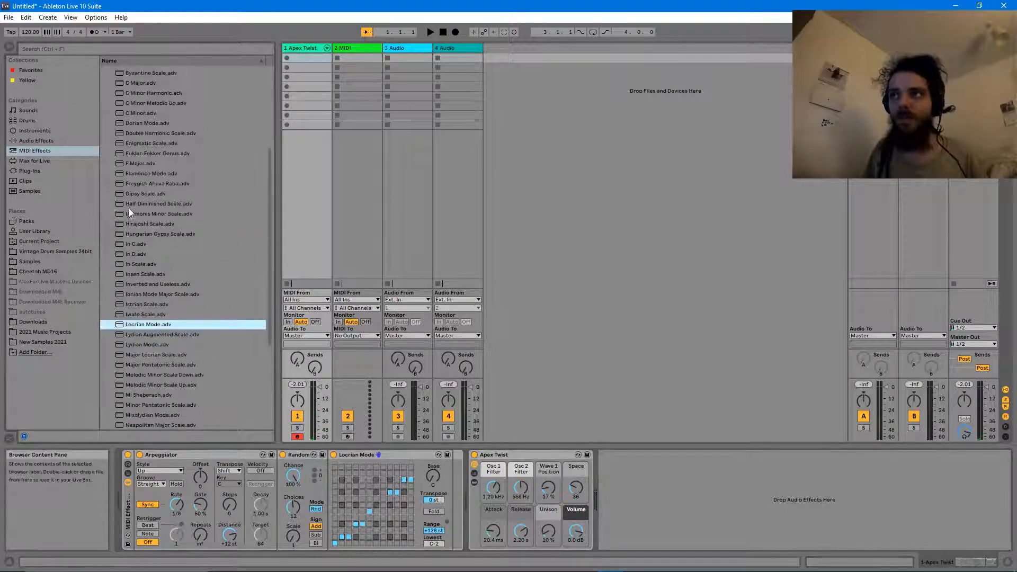
# - Add the Major Chord preset (+4, +7 st) to the rack before Locrian Mode
pyautogui.click(105, 130)
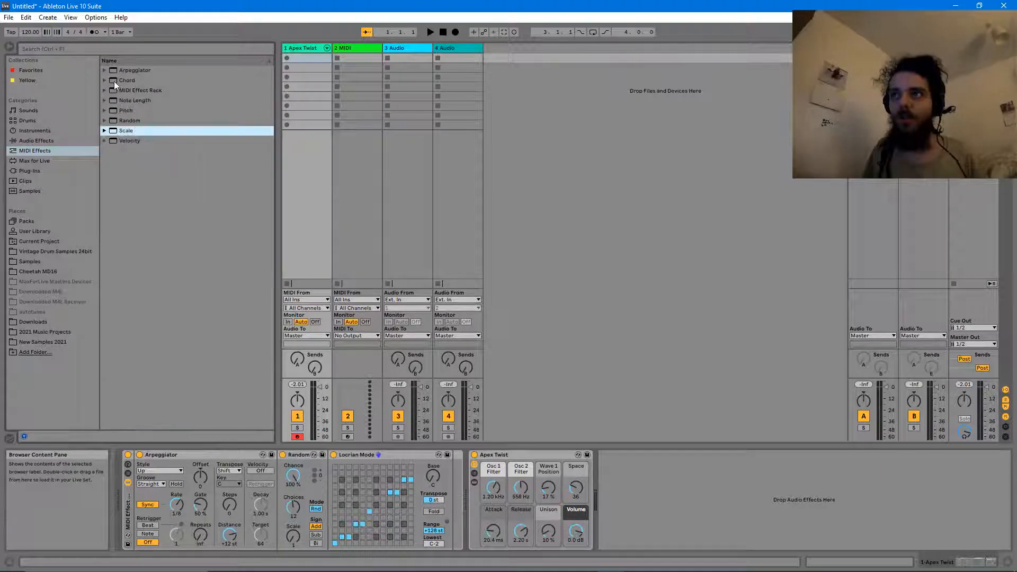
pyautogui.click(113, 81)
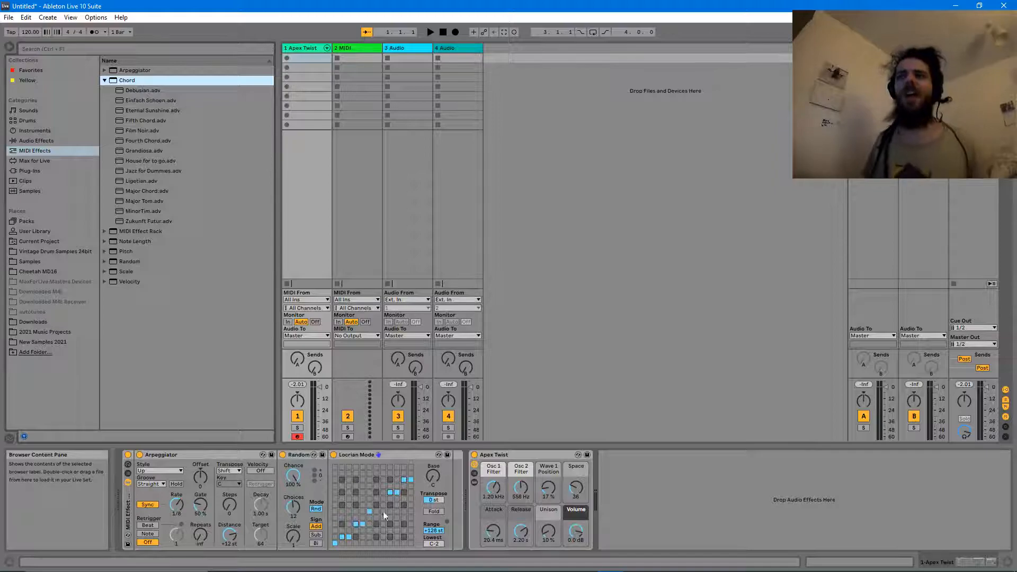
pyautogui.click(353, 451)
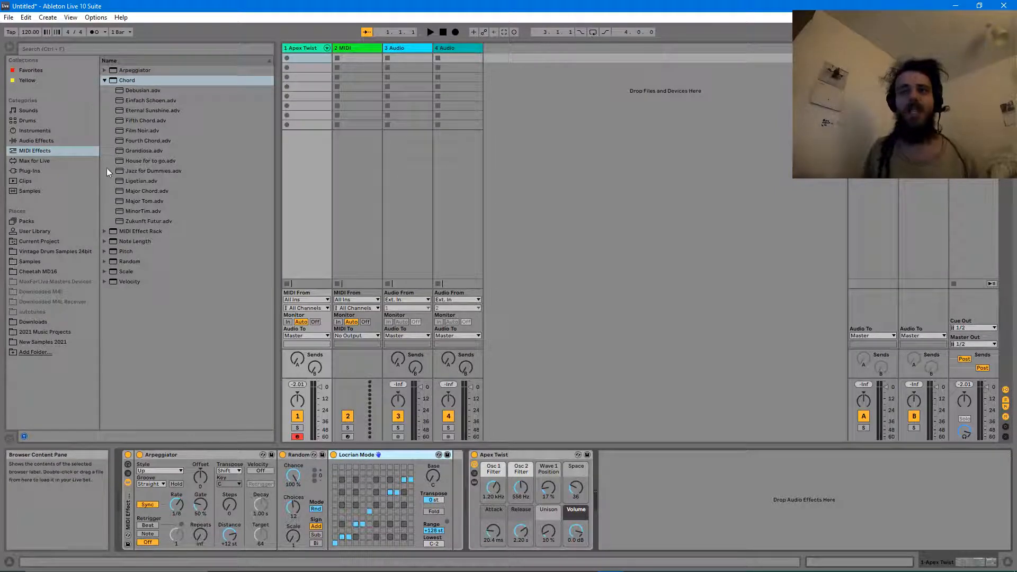
pyautogui.moveTo(125, 191); pyautogui.dragTo(328, 476)
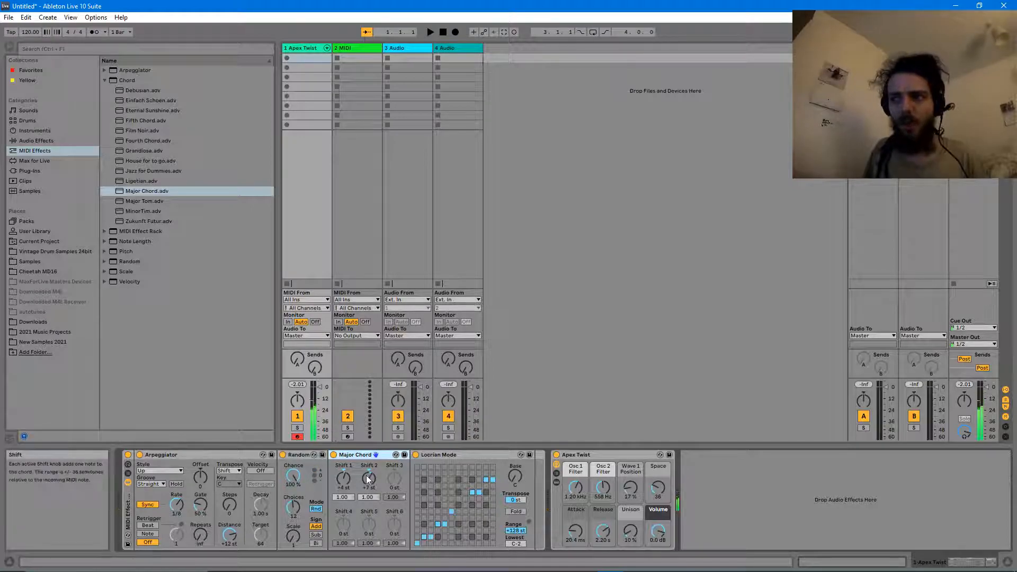
pyautogui.click(447, 457)
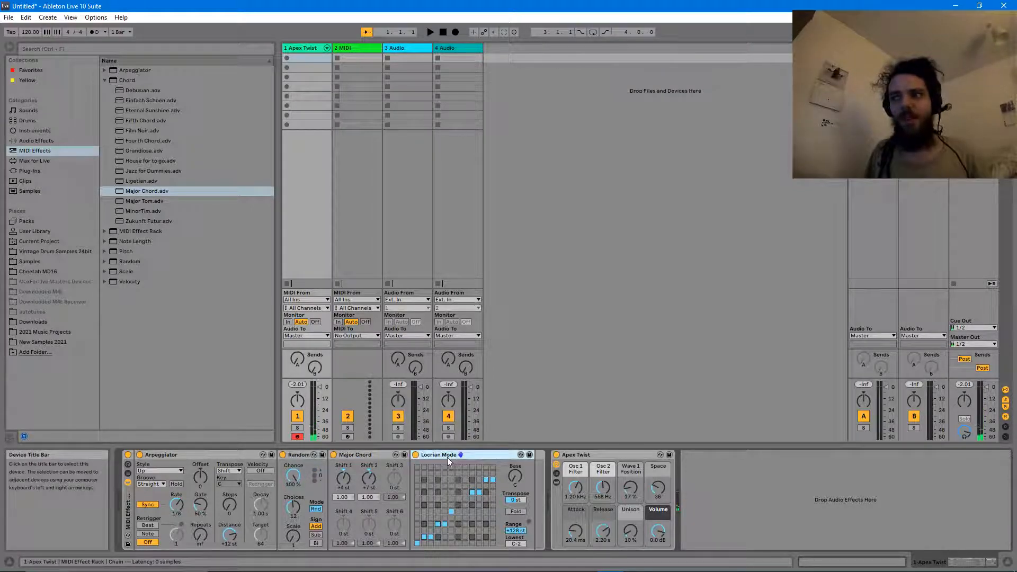
pyautogui.click(360, 456)
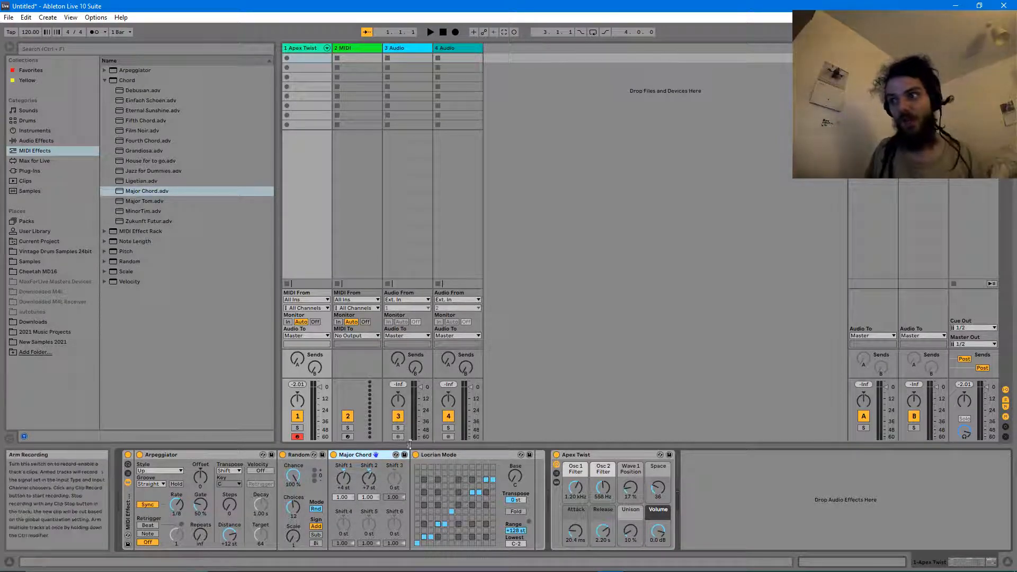
pyautogui.click(431, 456)
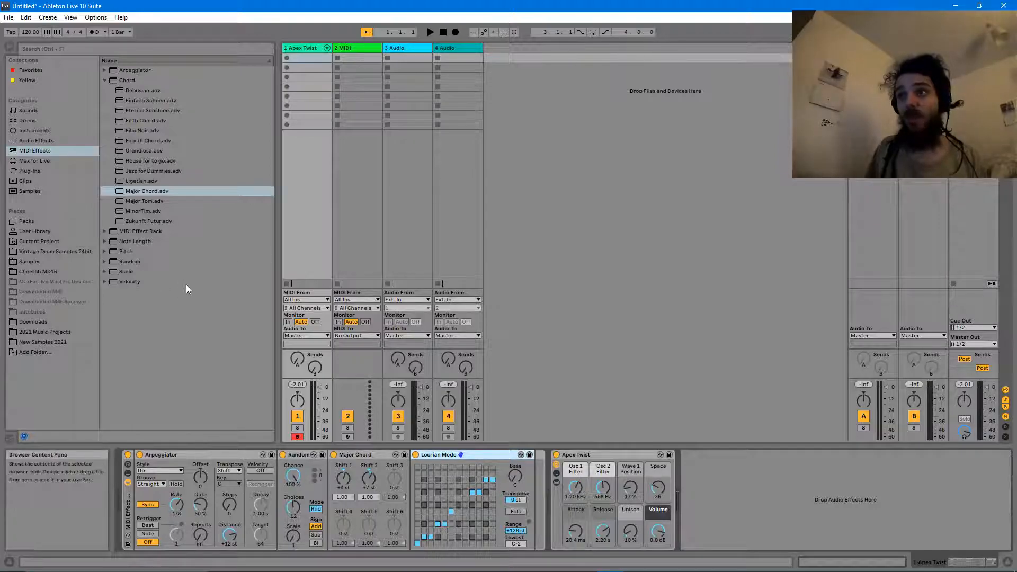
# - Set the Arpeggiator rate to 1/2
pyautogui.click(106, 80)
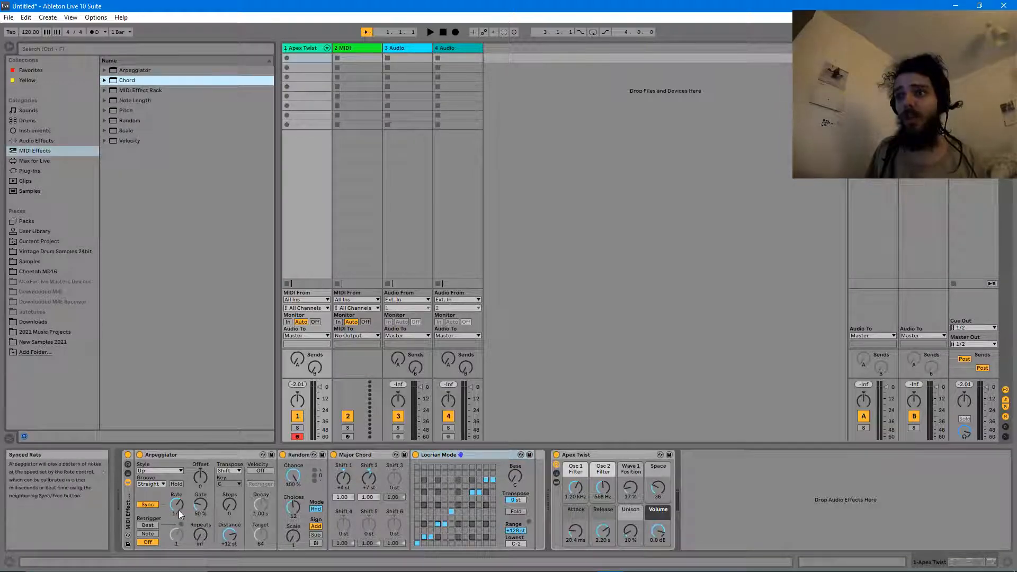
pyautogui.moveTo(177, 504); pyautogui.dragTo(177, 495)
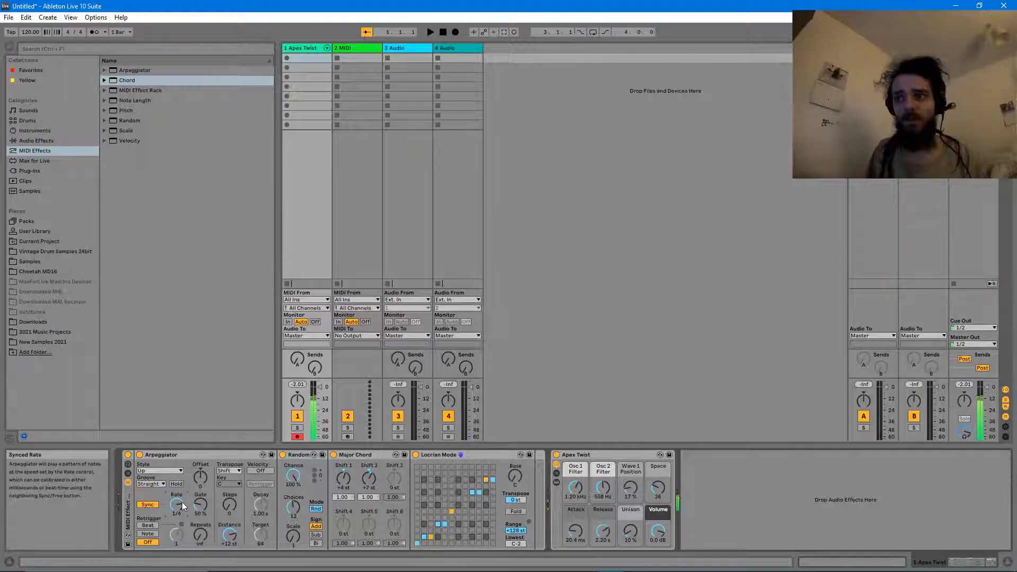
pyautogui.moveTo(183, 501); pyautogui.dragTo(185, 498)
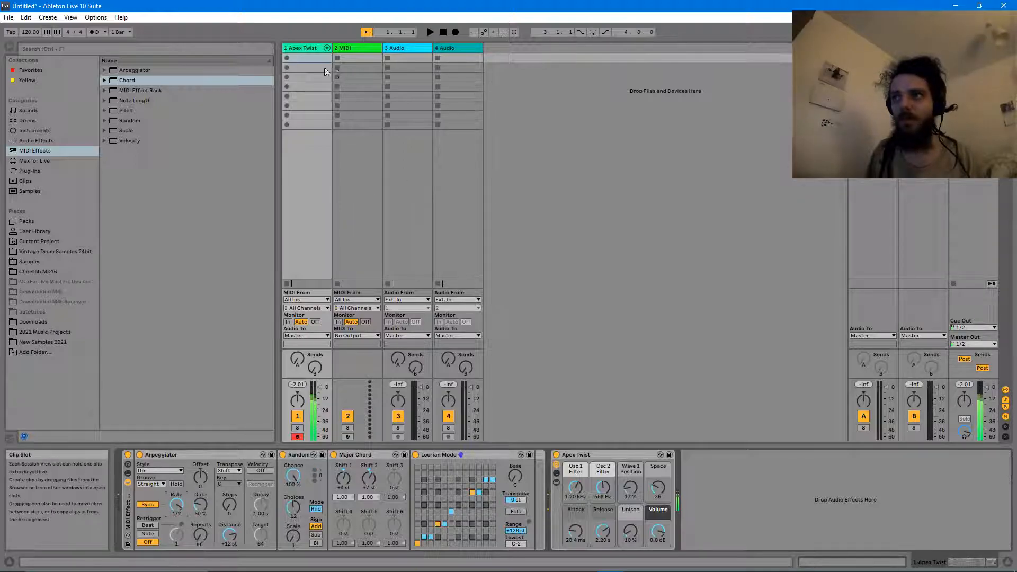
# - Create a 4-bar MIDI clip on Apex Twist with one C3 note spanning all four bars
pyautogui.doubleClick(293, 57)
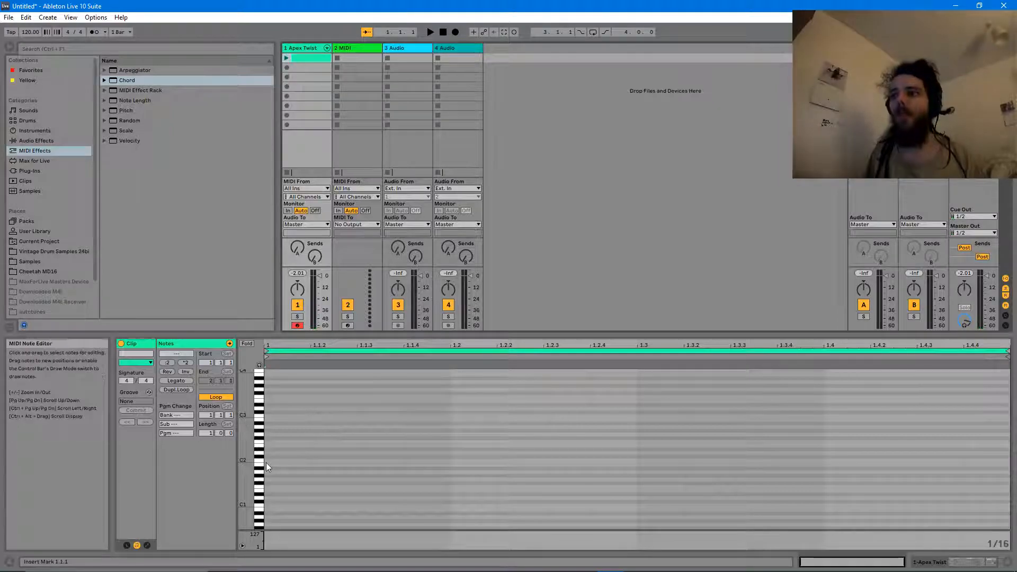
pyautogui.doubleClick(269, 415)
pyautogui.moveTo(310, 417); pyautogui.dragTo(824, 414)
pyautogui.moveTo(911, 411); pyautogui.dragTo(1010, 414)
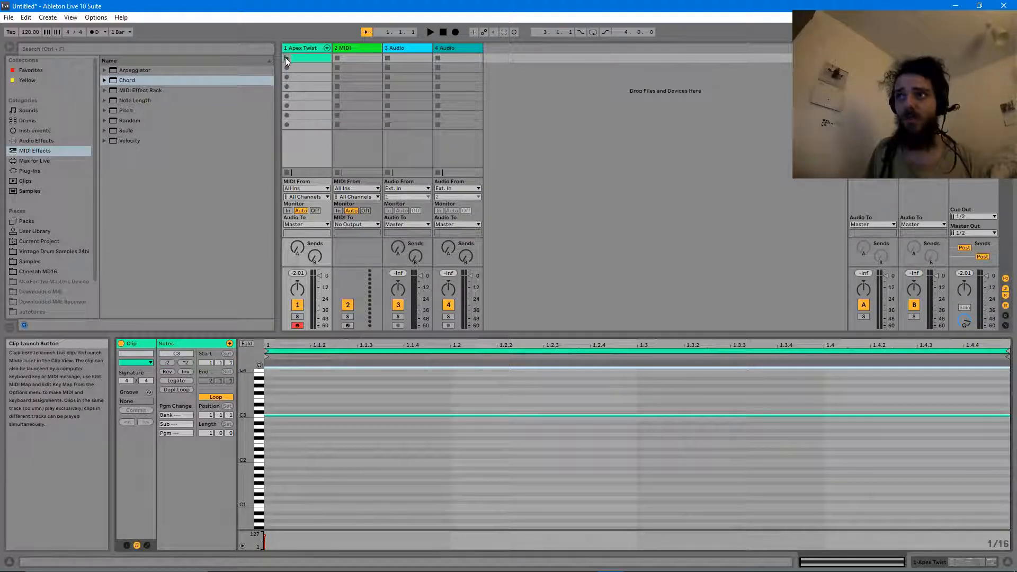
pyautogui.moveTo(210, 433); pyautogui.dragTo(210, 419)
pyautogui.click(371, 459)
pyautogui.moveTo(449, 416); pyautogui.dragTo(1008, 416)
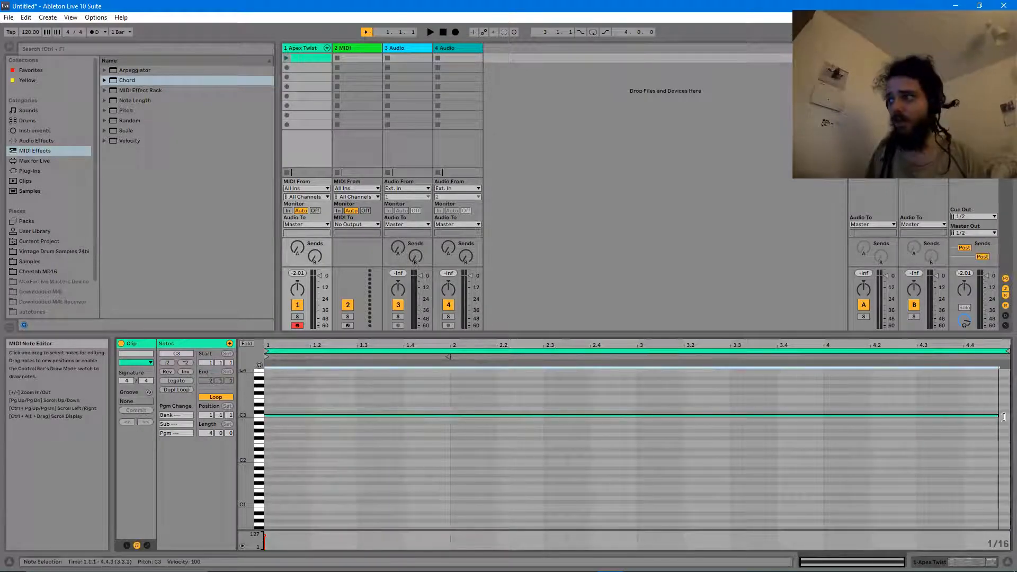
# - Play the clip, move the long note down to C2, then stop playback
pyautogui.click(287, 59)
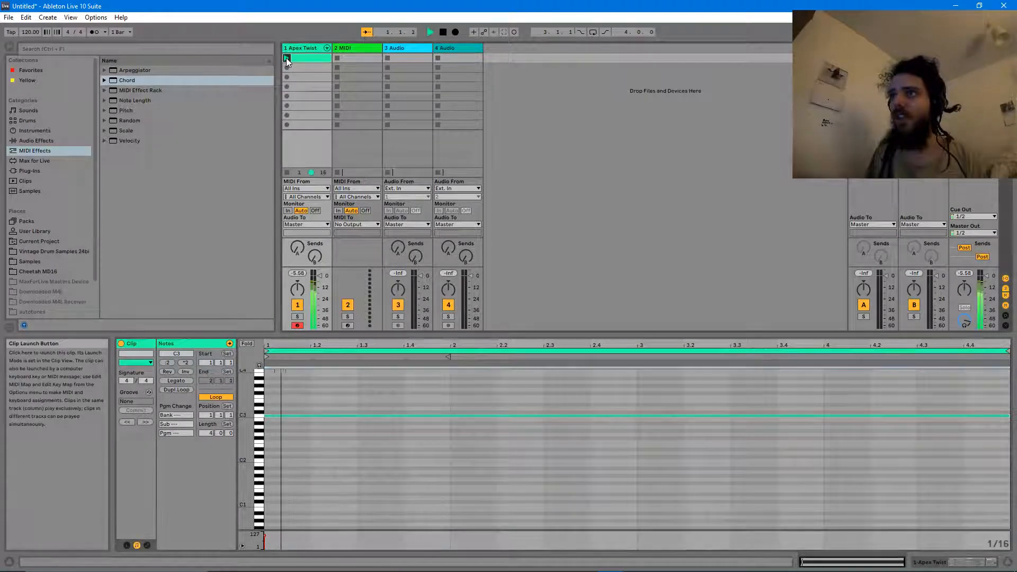
pyautogui.moveTo(268, 416); pyautogui.dragTo(271, 463)
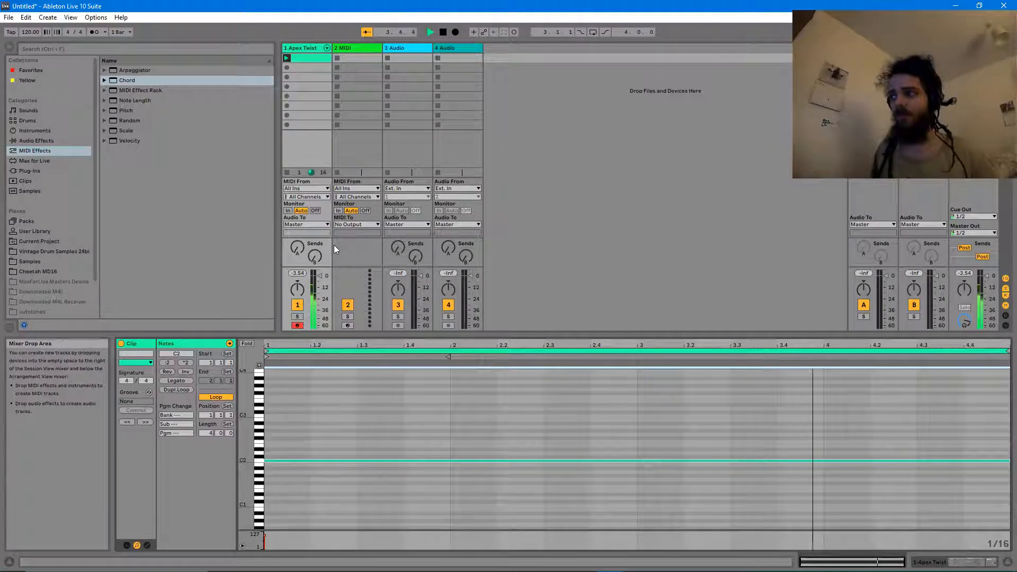
pyautogui.press('space')
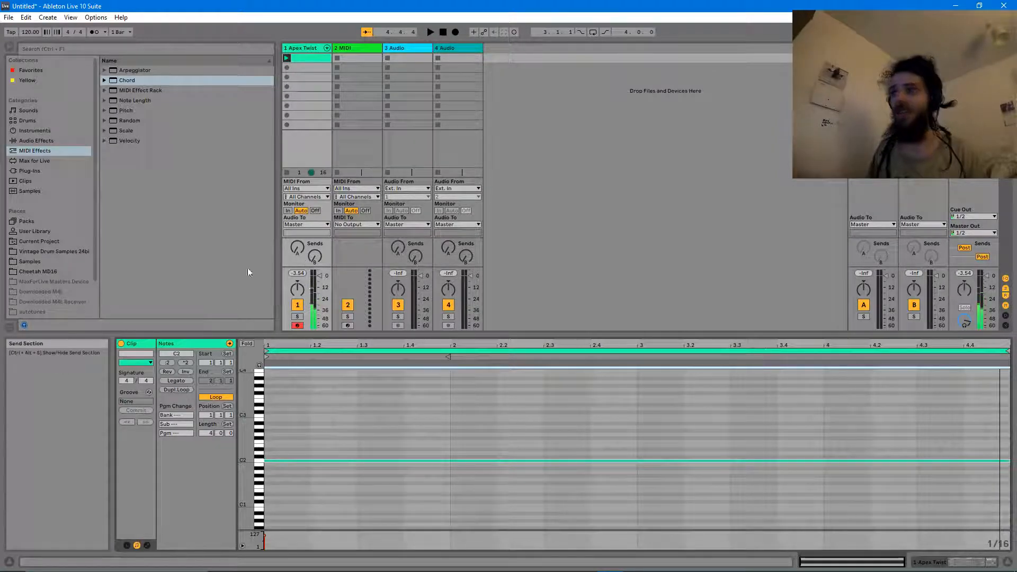
pyautogui.click(342, 47)
pyautogui.click(312, 48)
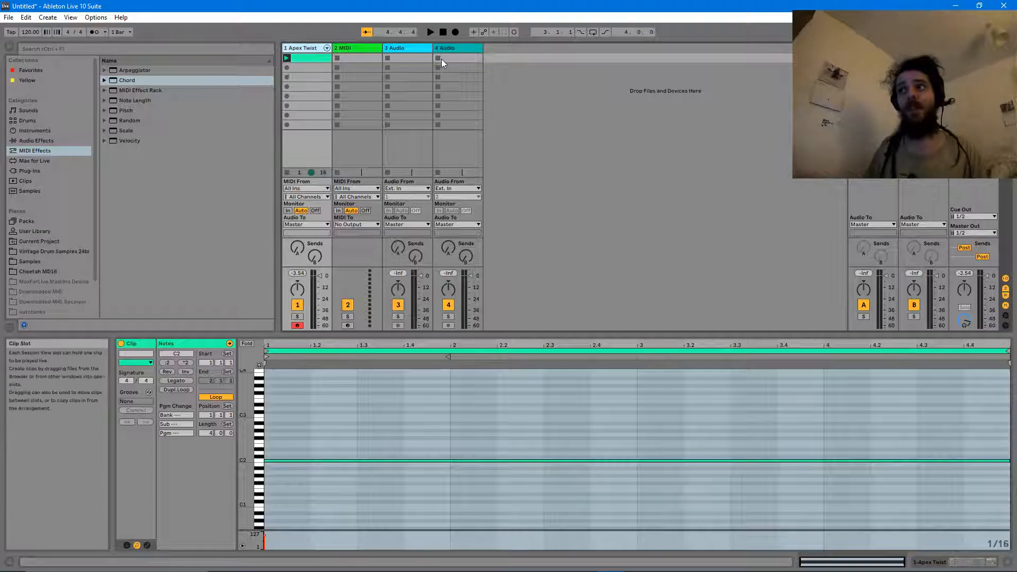
pyautogui.click(358, 47)
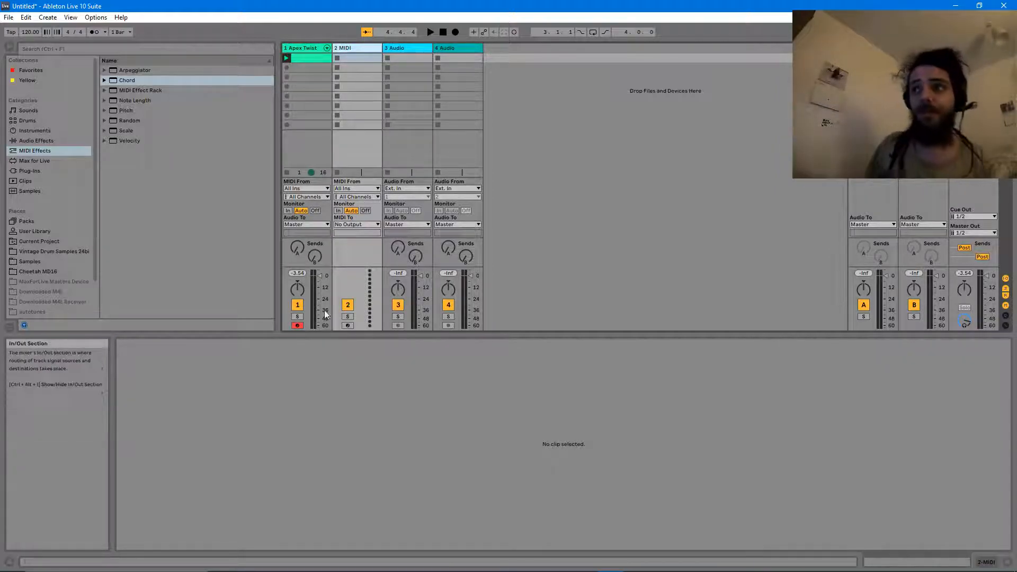
# - Arm the second MIDI track, rename track 1 to ChordGenerator, and widen its column
pyautogui.click(345, 325)
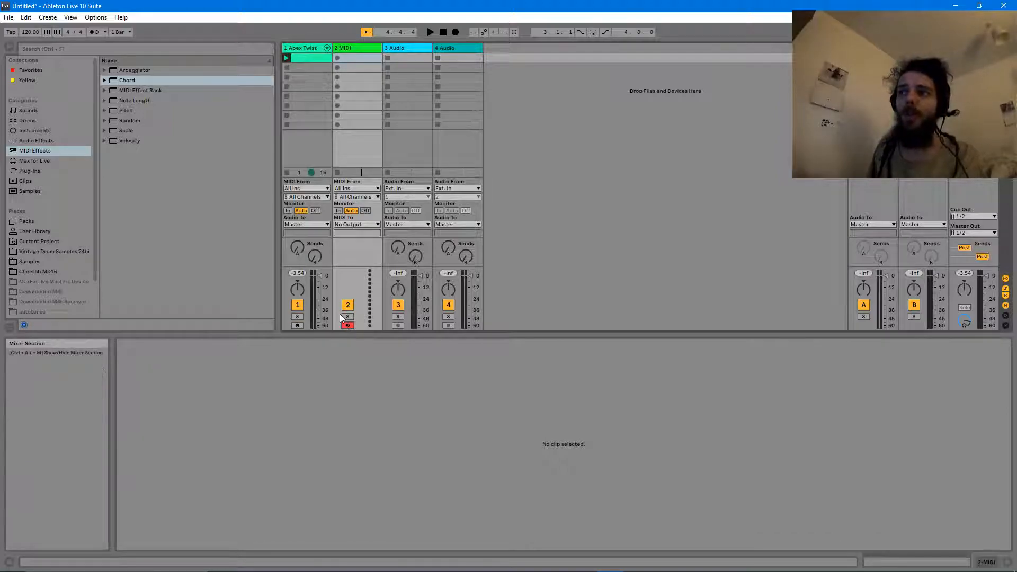
pyautogui.click(304, 58)
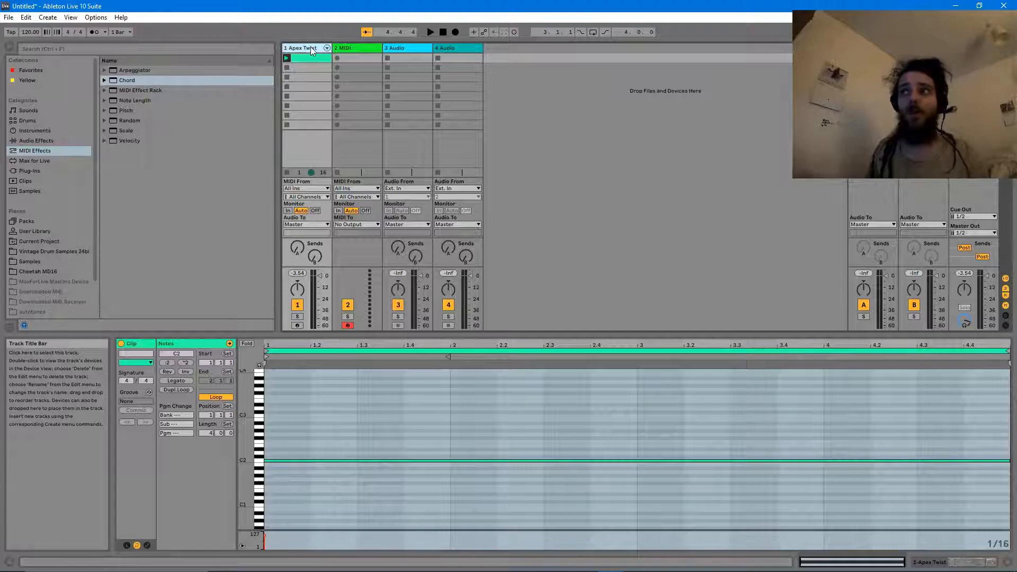
pyautogui.click(310, 47)
pyautogui.write('ho')
pyautogui.press('BackSpace')
pyautogui.press('BackSpace')
pyautogui.write('Chord')
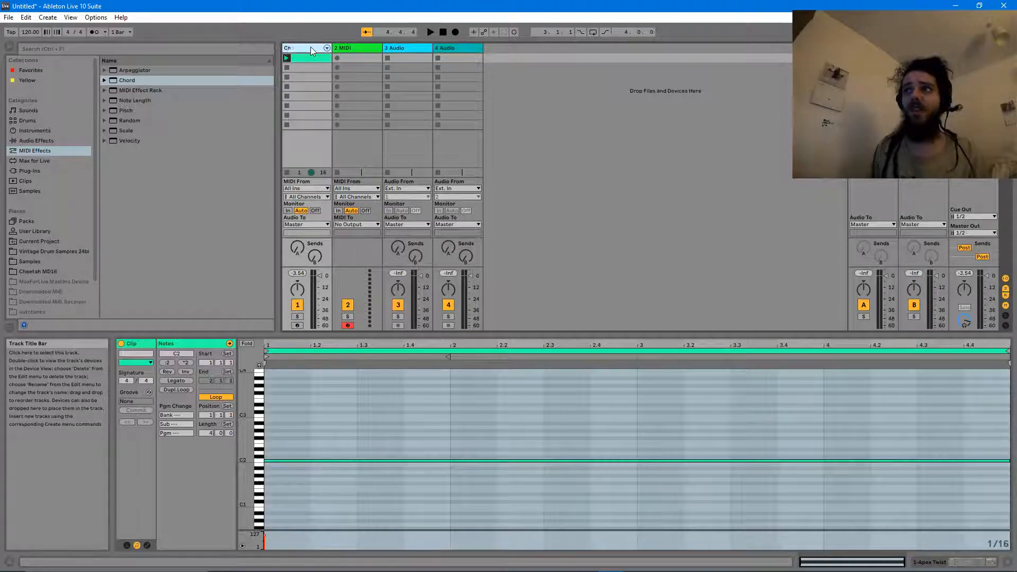
pyautogui.write('Generato')
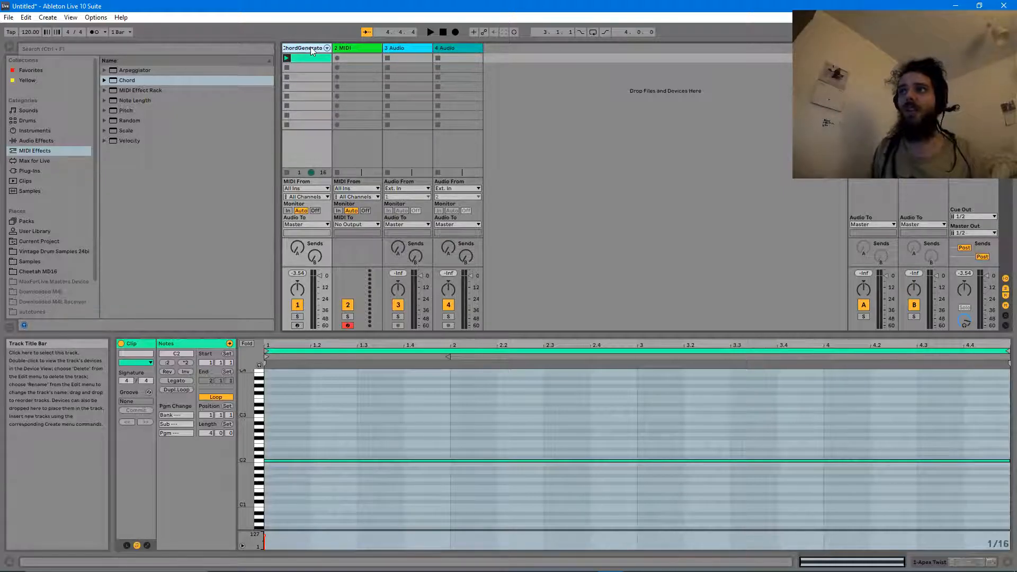
pyautogui.write('r')
pyautogui.press('Return')
pyautogui.click(716, 125)
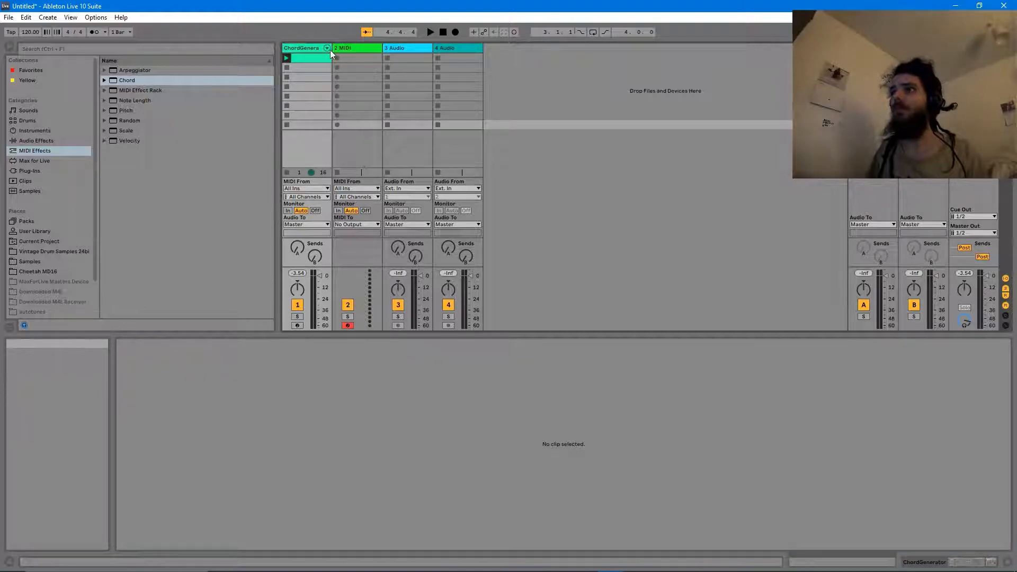
pyautogui.moveTo(333, 48); pyautogui.dragTo(373, 48)
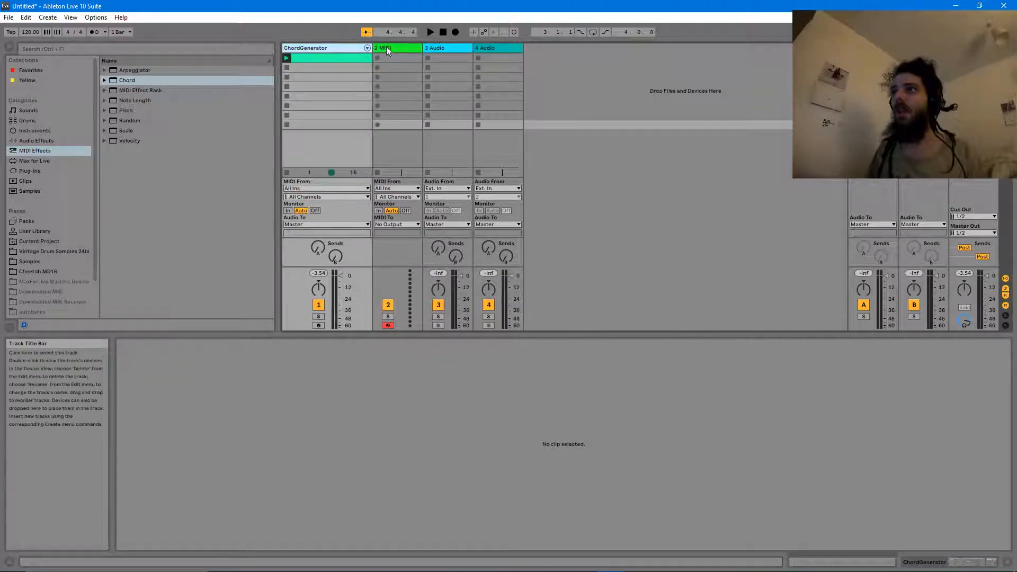
# - Rename the second MIDI track to ChordRecorder with Ctrl+R
pyautogui.click(386, 47)
pyautogui.hotkey('ctrl', 'r')
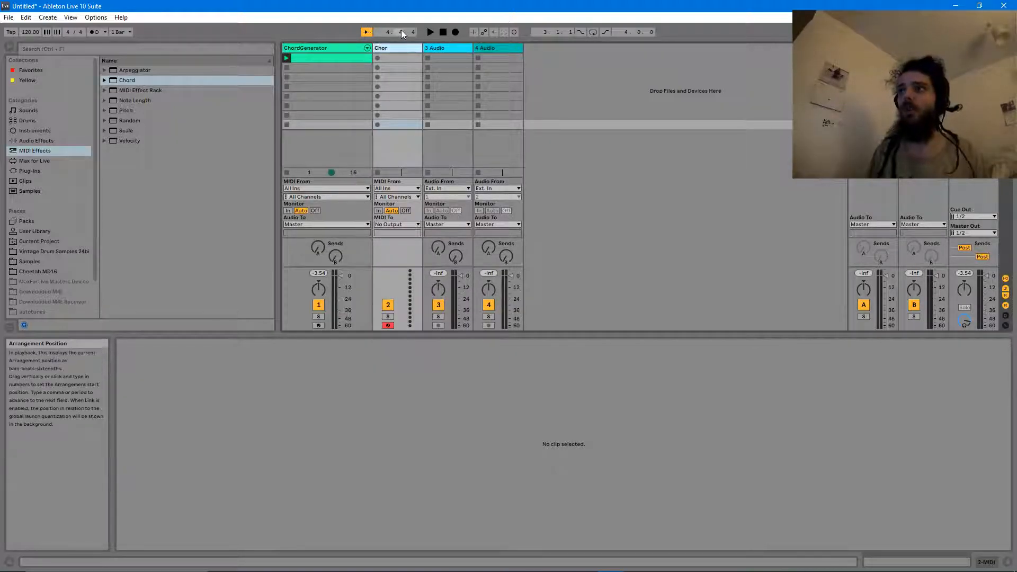
pyautogui.write('ChordRecorder')
pyautogui.press('Return')
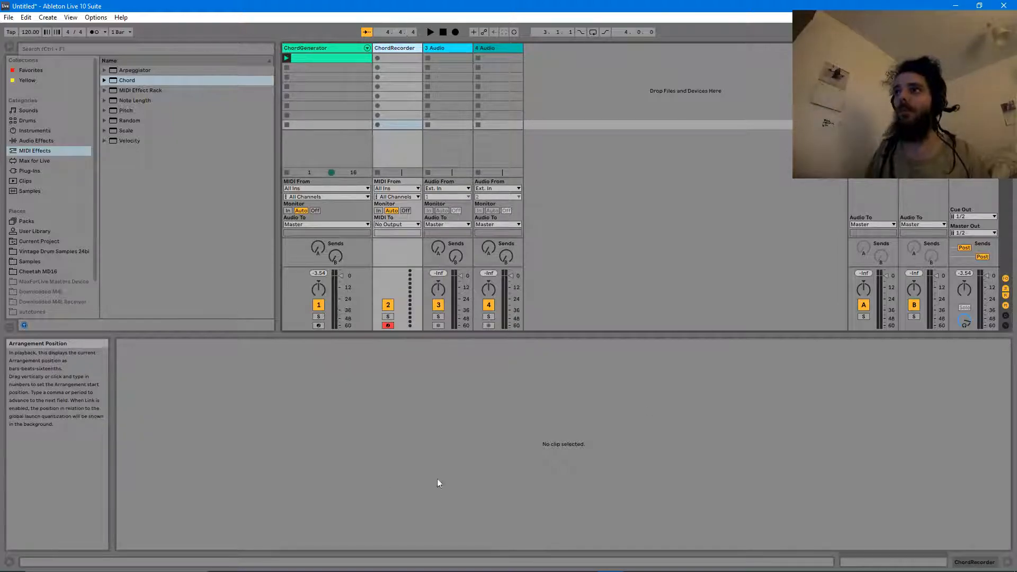
# - Set ChordRecorder's MIDI From input to ChordGenerator
pyautogui.click(390, 188)
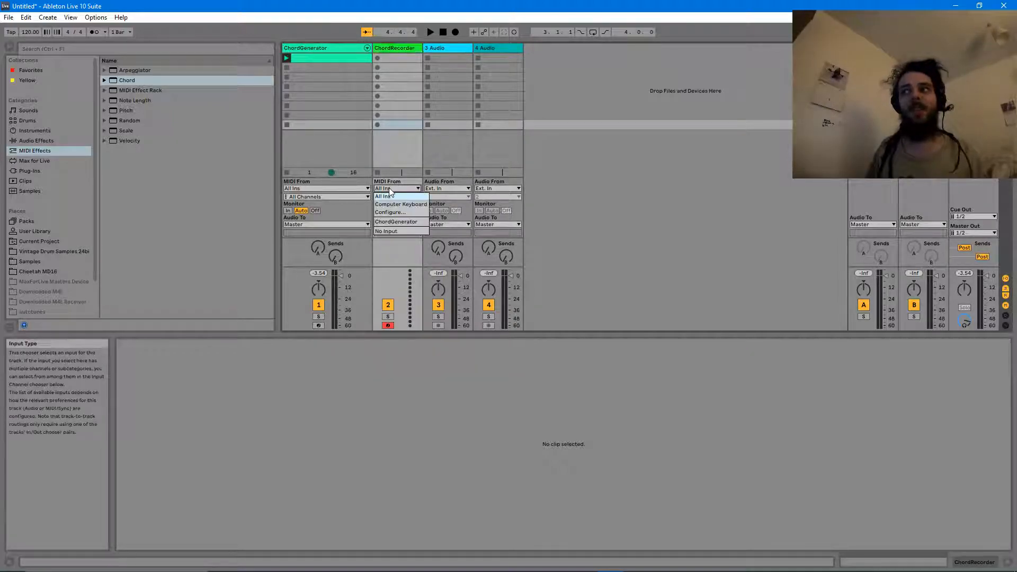
pyautogui.click(395, 222)
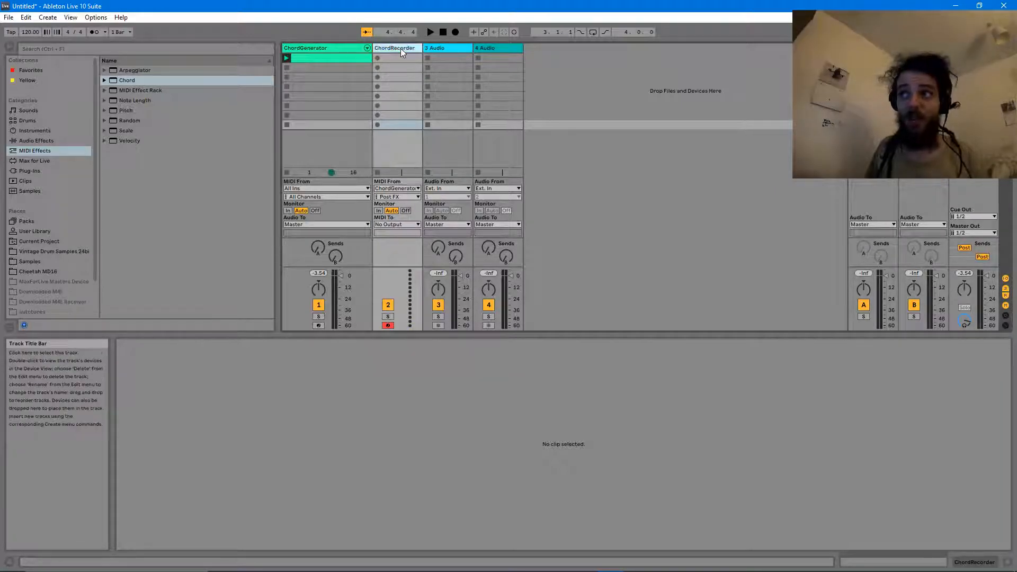
pyautogui.click(314, 48)
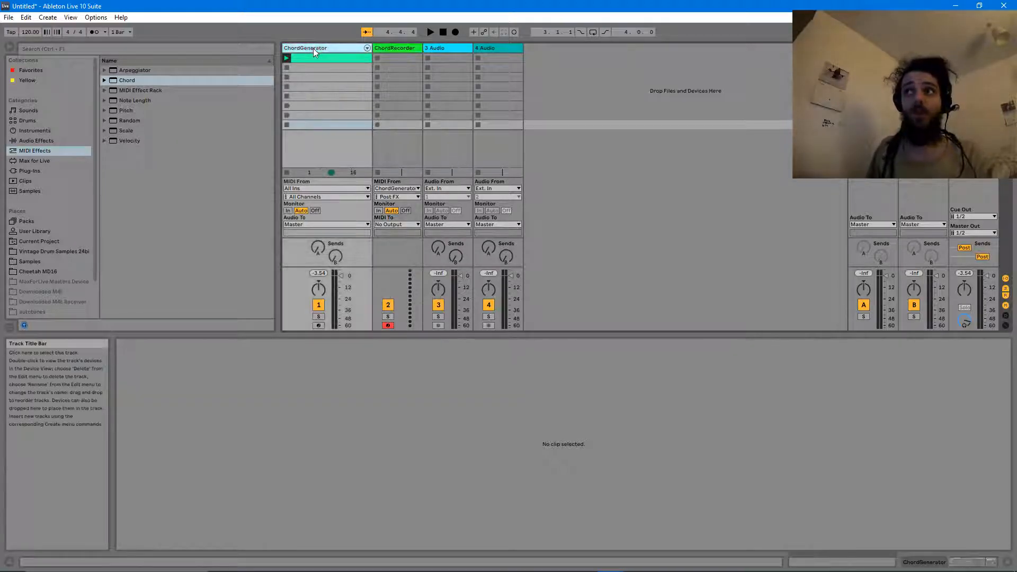
pyautogui.click(402, 48)
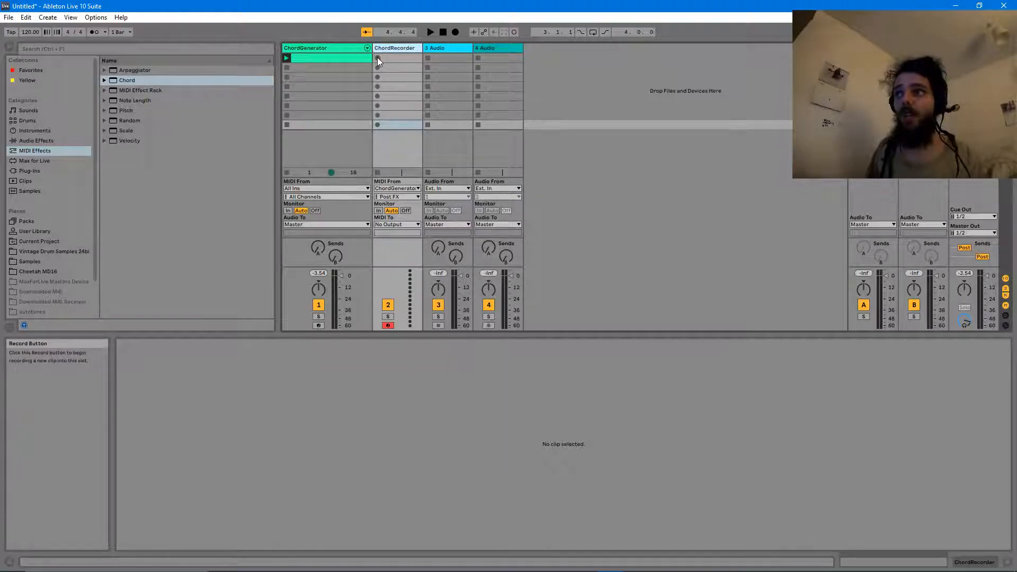
# - Record a chord clip on ChordRecorder, stop, then delete the recorded clip
pyautogui.click(377, 57)
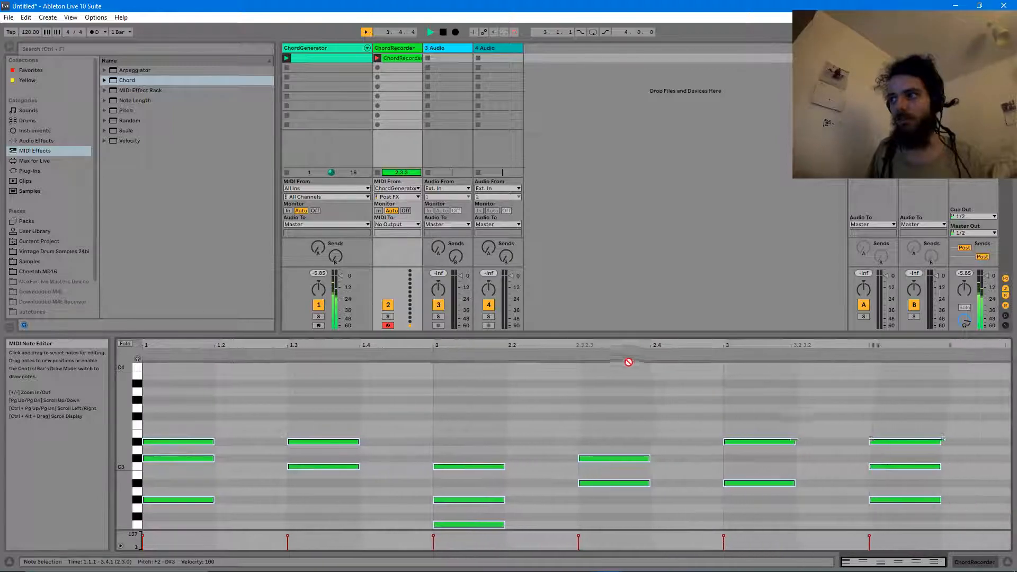
pyautogui.press('space')
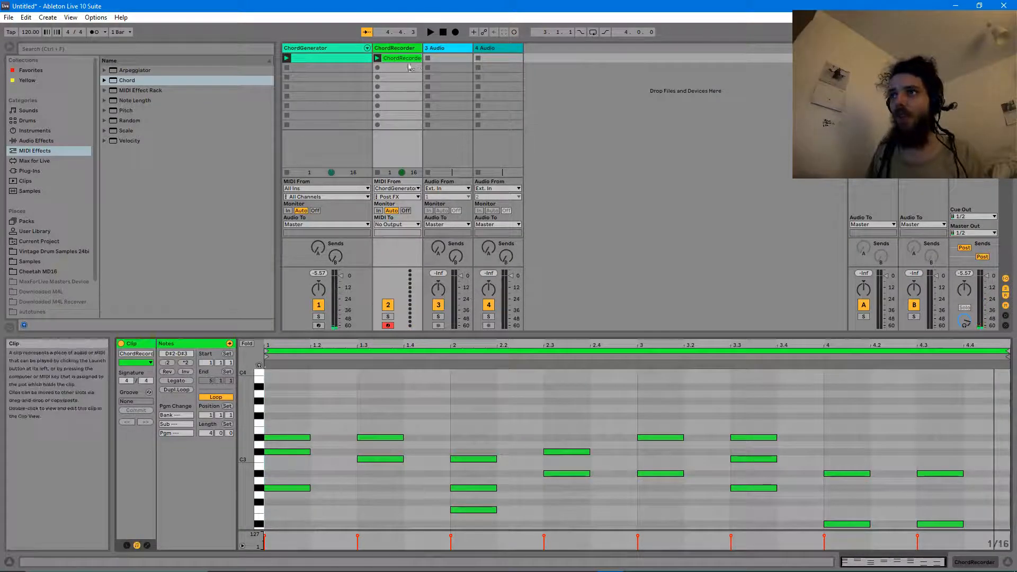
pyautogui.click(311, 390)
pyautogui.moveTo(339, 428)
pyautogui.mouseDown()
pyautogui.moveTo(390, 471)
pyautogui.moveTo(313, 404)
pyautogui.mouseUp()
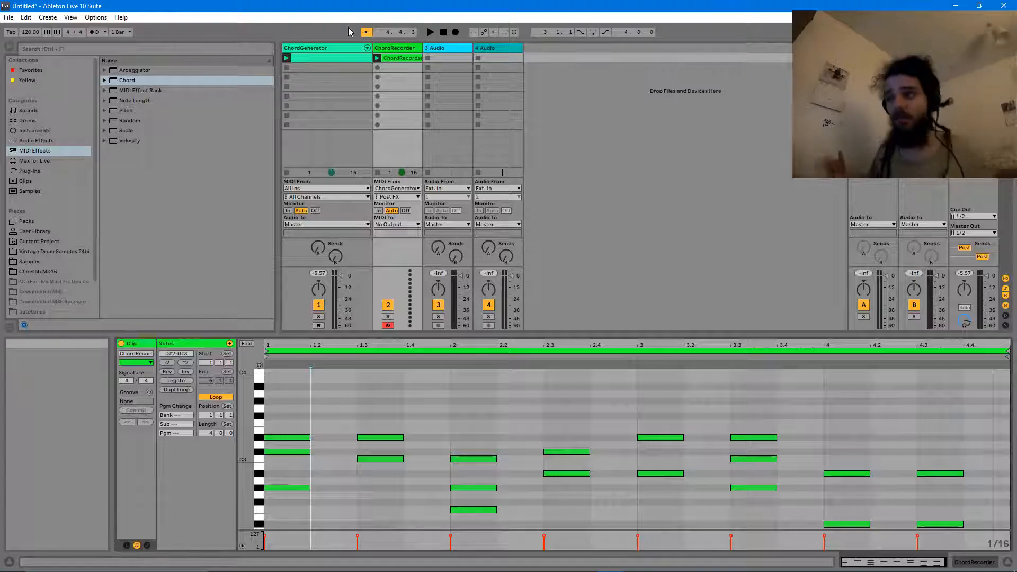
pyautogui.click(393, 58)
pyautogui.press('Delete')
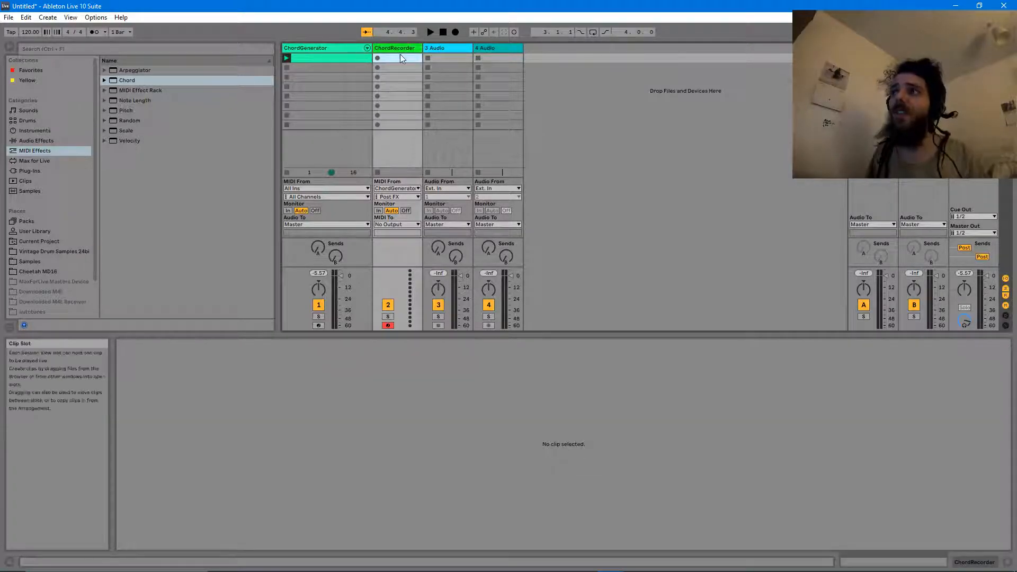
# - Make an empty MIDI clip in ChordRecorder's first slot with Loop Length 4 bars
pyautogui.doubleClick(398, 59)
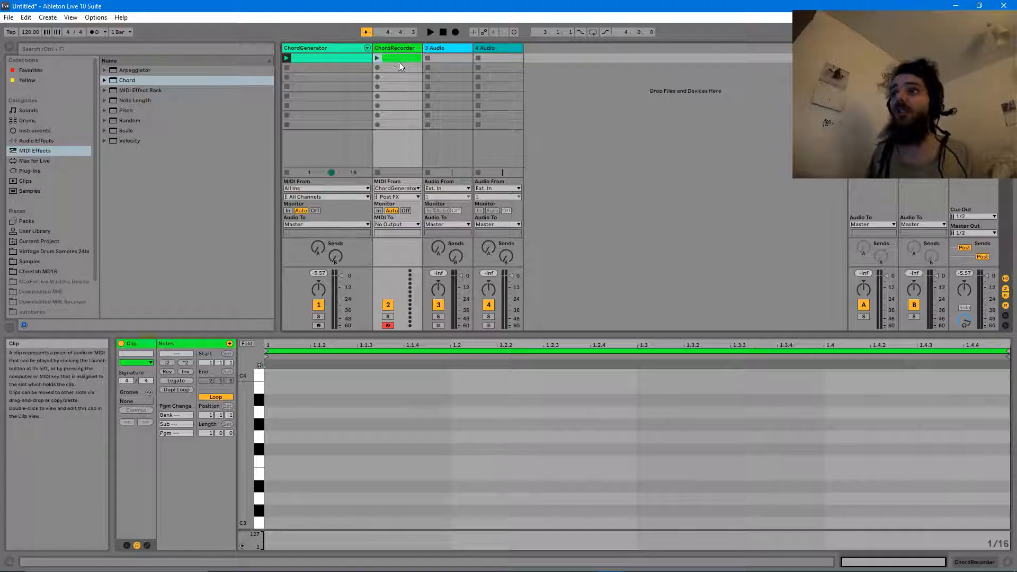
pyautogui.click(361, 389)
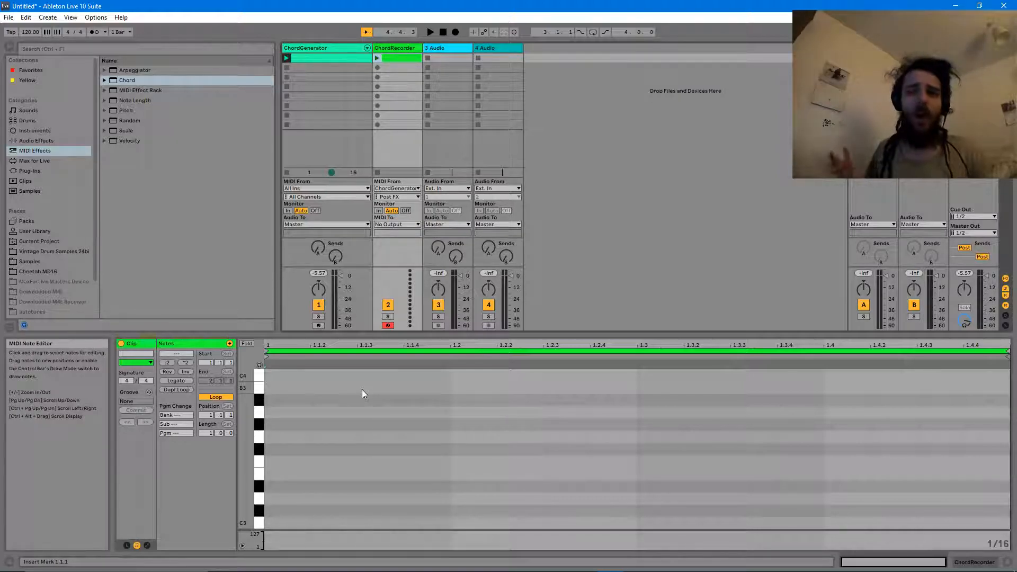
pyautogui.click(210, 433)
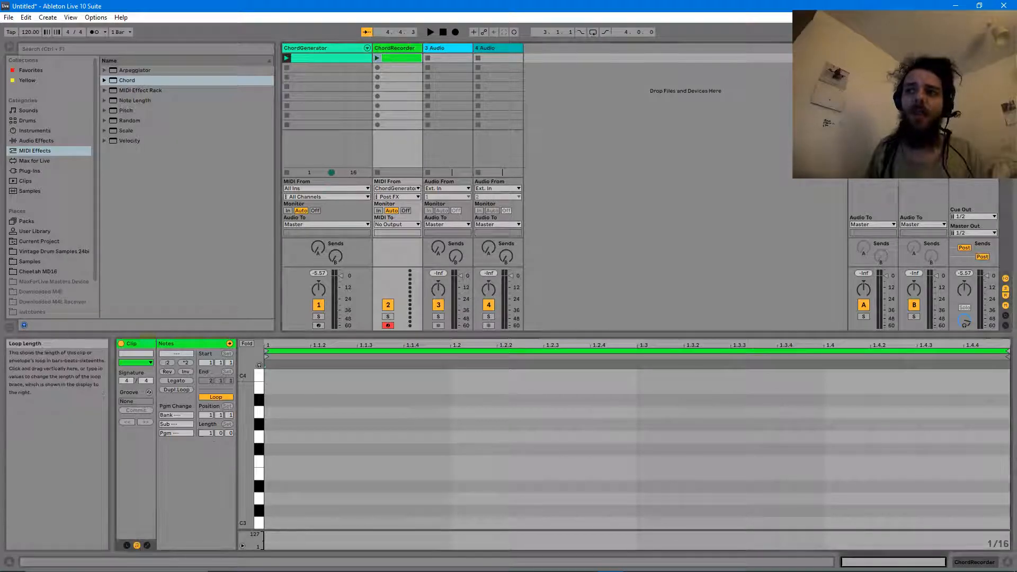
pyautogui.write('4')
pyautogui.press('Return')
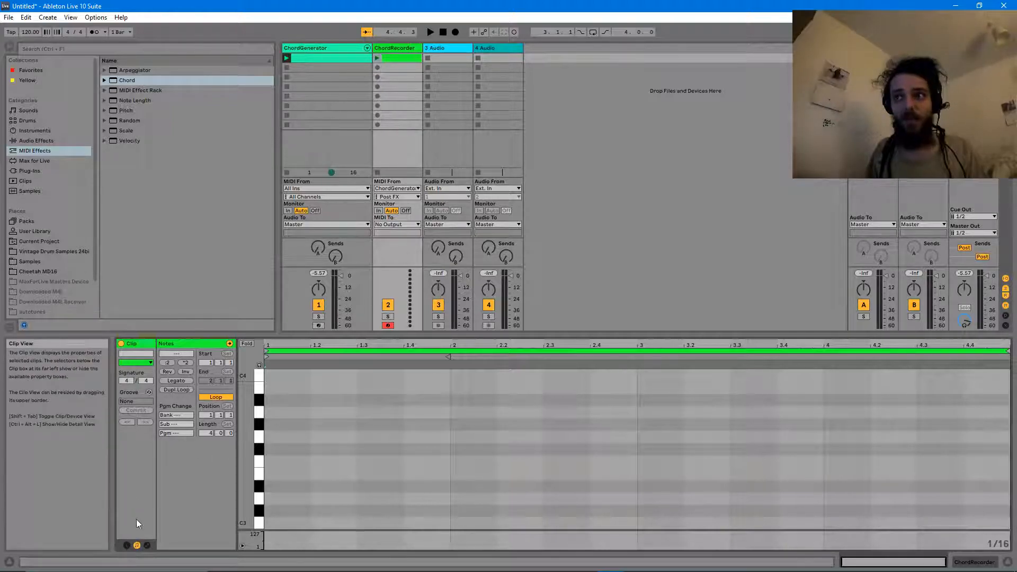
pyautogui.click(128, 545)
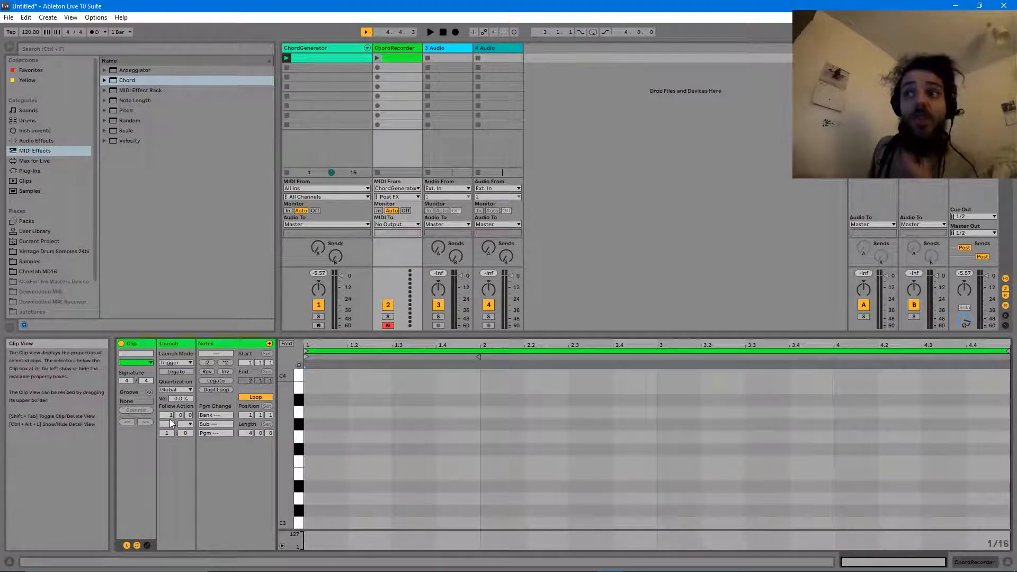
# - Set the first ChordRecorder clip's Follow Action A to Next after 4 bars
pyautogui.click(393, 67)
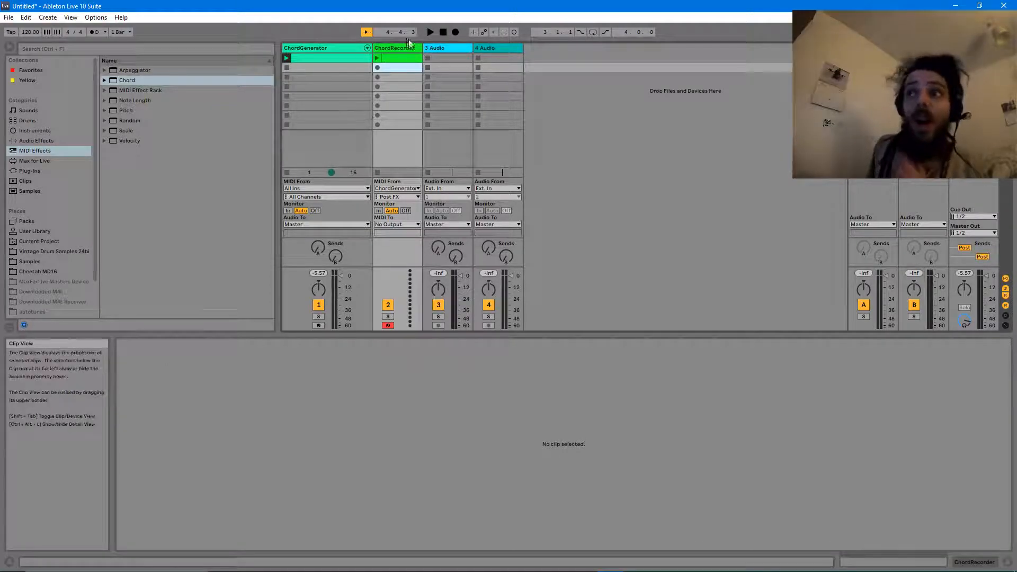
pyautogui.click(386, 60)
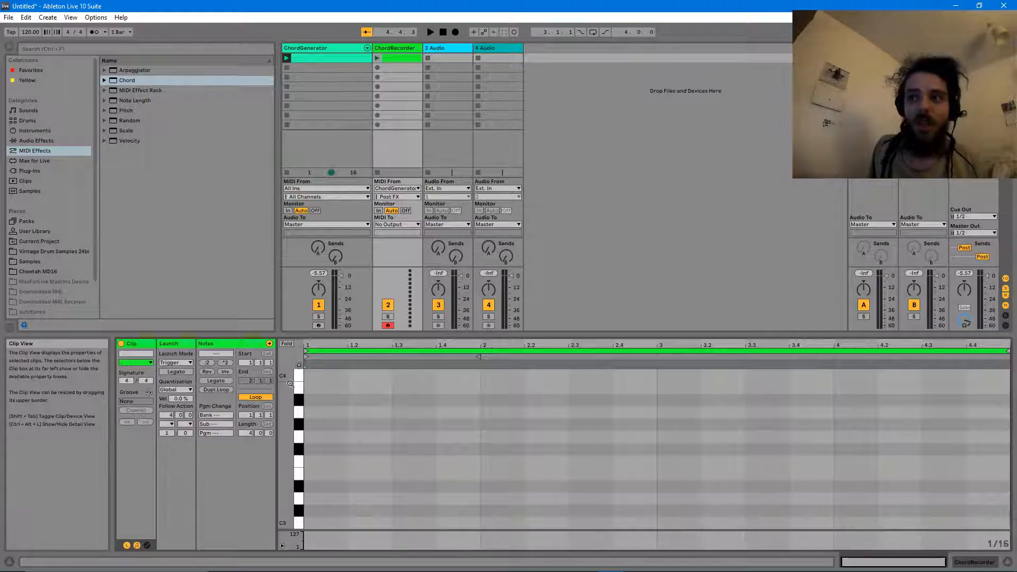
pyautogui.click(170, 426)
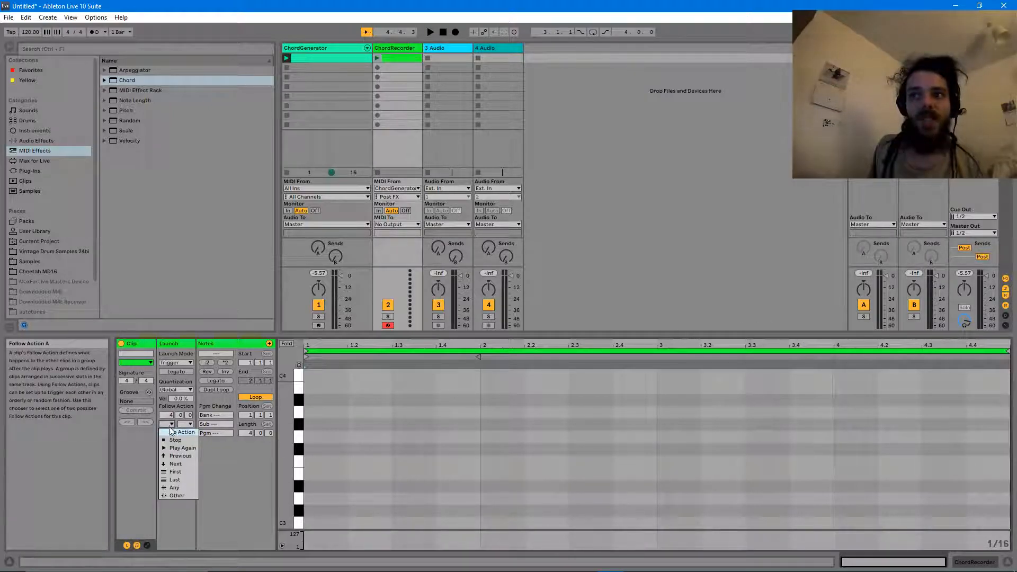
pyautogui.click(176, 463)
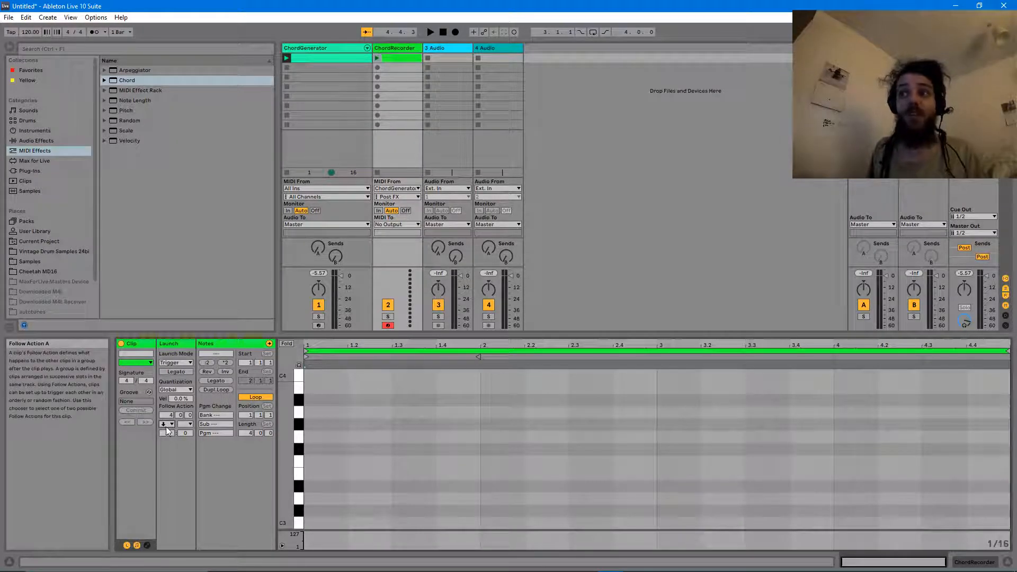
pyautogui.click(399, 62)
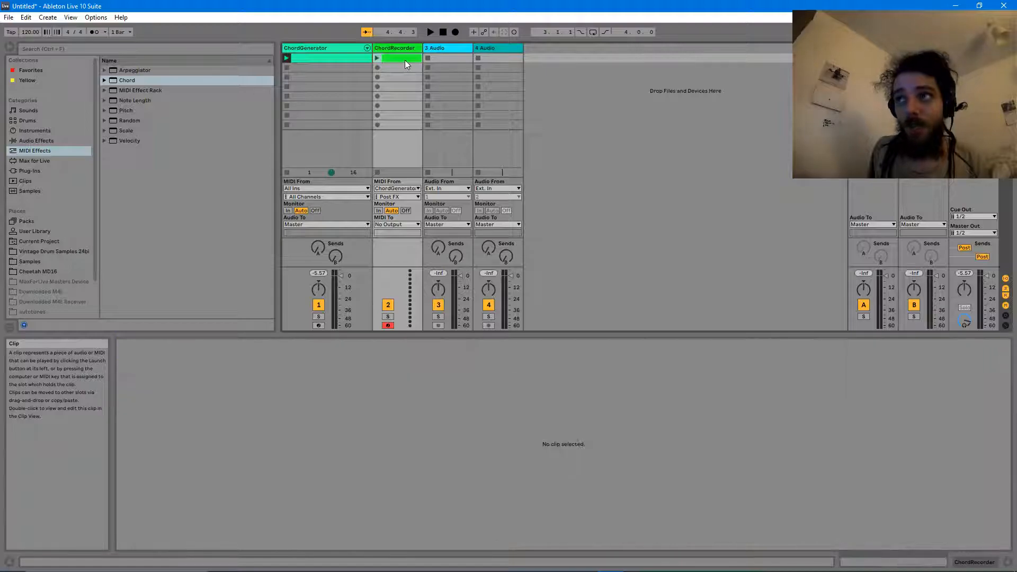
# - Duplicate the follow-action clip into ChordRecorder slots 2 to 7 and check each copy
pyautogui.click(399, 69)
pyautogui.moveTo(396, 78); pyautogui.dragTo(393, 85)
pyautogui.click(396, 97)
pyautogui.click(400, 106)
pyautogui.click(400, 116)
pyautogui.click(395, 106)
pyautogui.click(394, 96)
pyautogui.click(390, 78)
pyautogui.click(389, 68)
# - Undo to restore the missing slot 3 copy, then launch the first ChordRecorder clip
pyautogui.hotkey('ctrl', 'z')
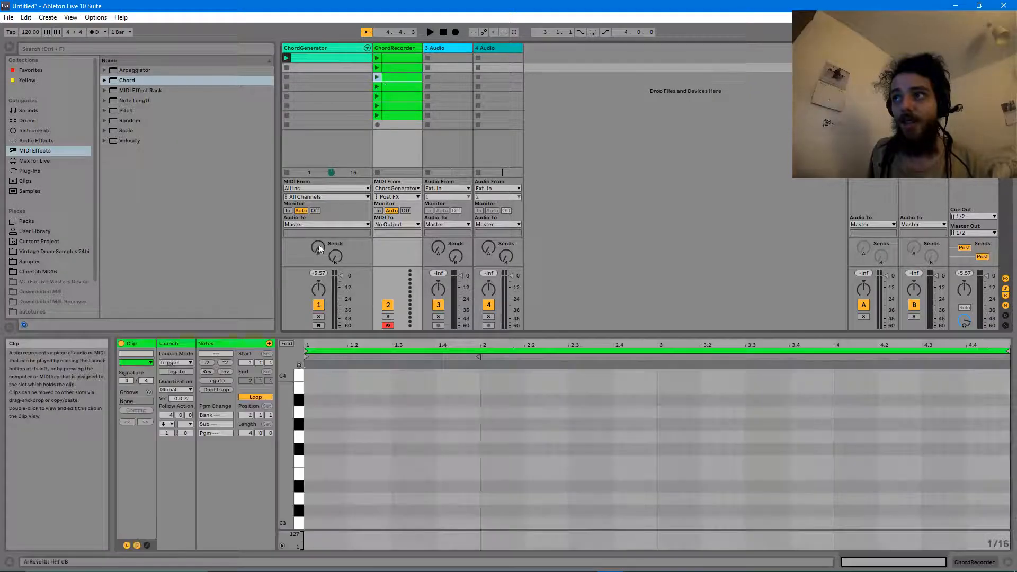
pyautogui.click(413, 58)
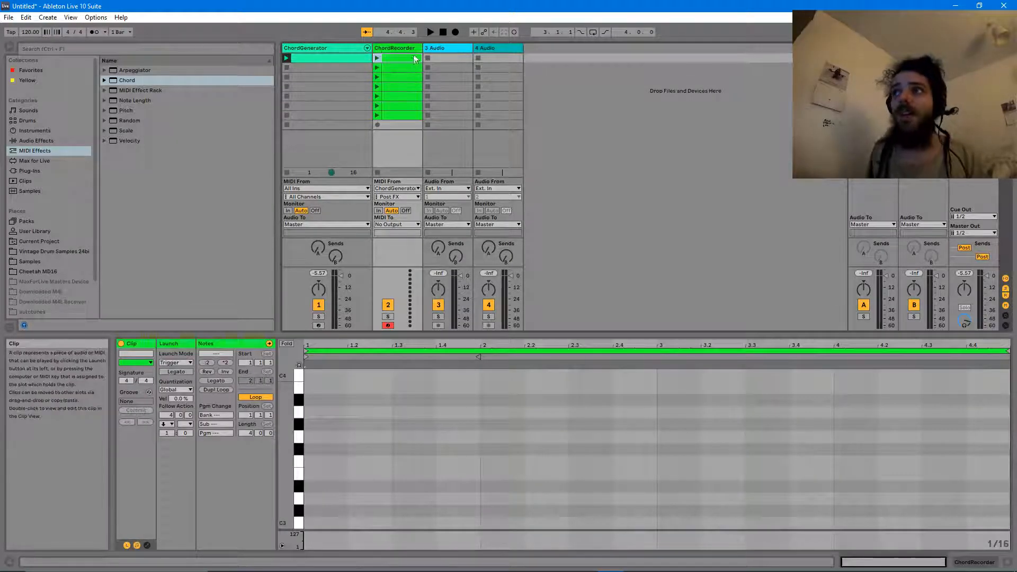
pyautogui.click(378, 58)
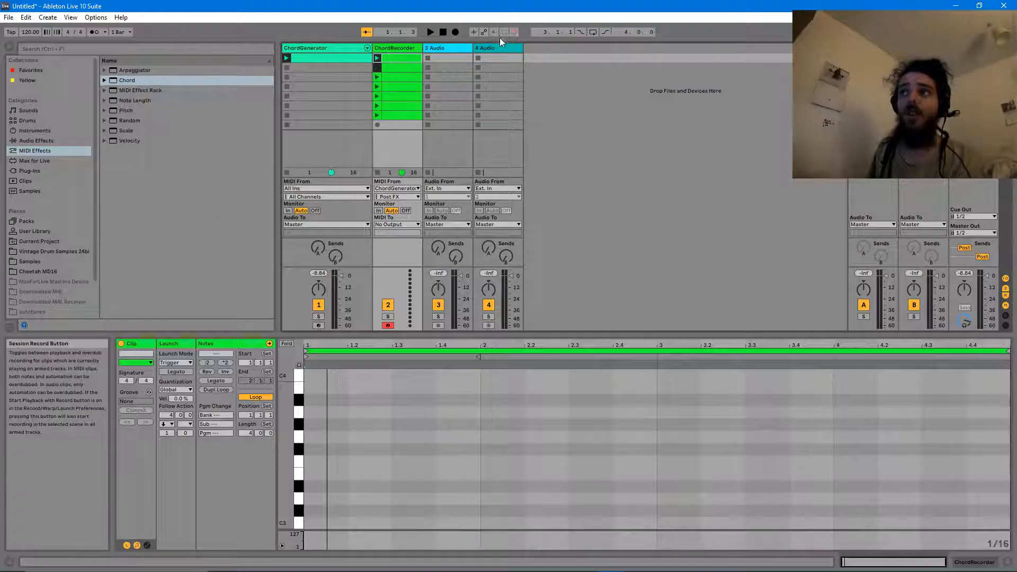
# - Session-record chords into the ChordRecorder clips, then stop recording
pyautogui.click(378, 58)
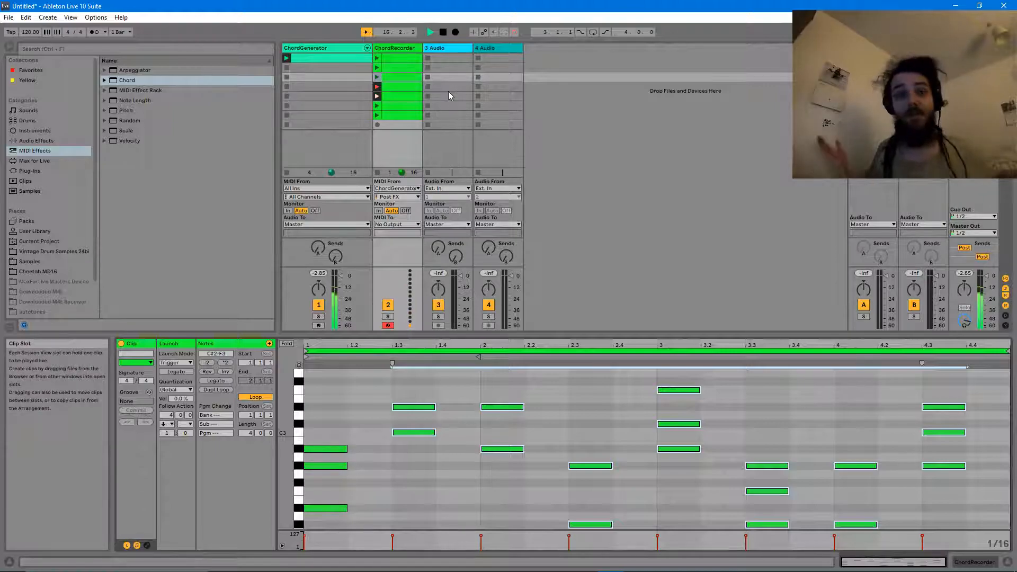
pyautogui.click(383, 97)
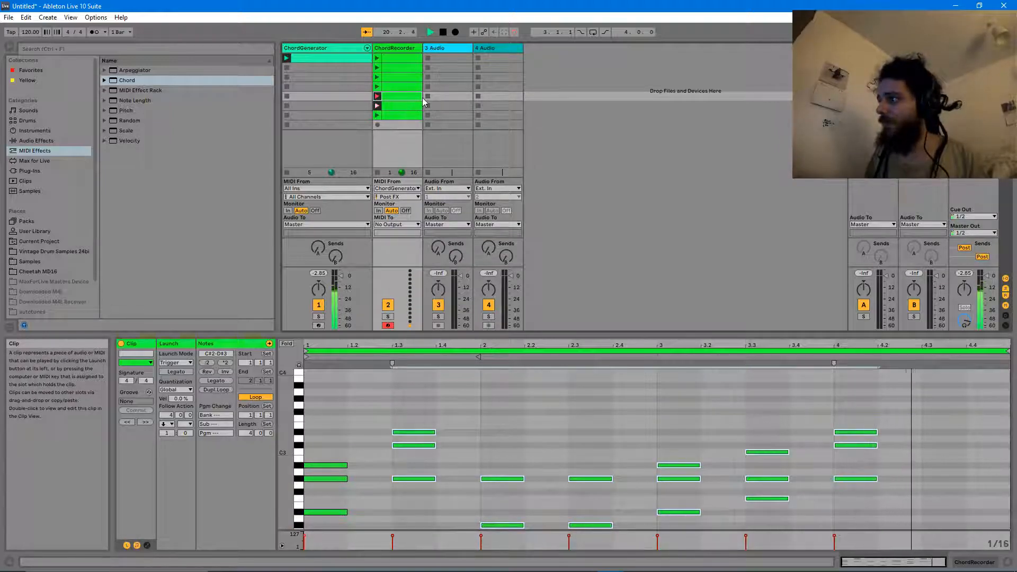
pyautogui.press('space')
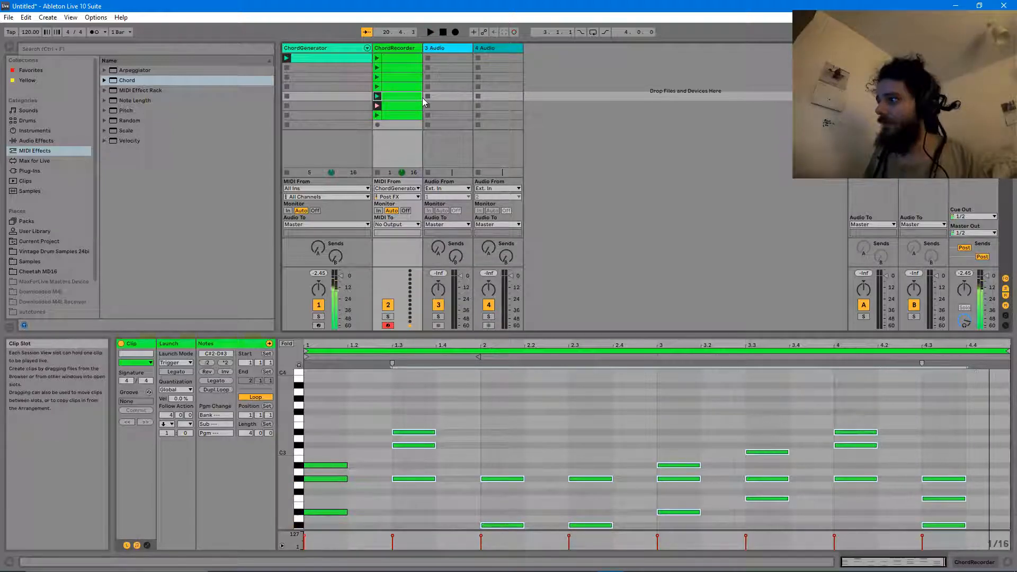
# - Delete the two empty ChordRecorder clips and review the five recorded chord clips
pyautogui.click(393, 115)
pyautogui.keyDown('shift'); pyautogui.click(393, 109); pyautogui.keyUp('shift')
pyautogui.press('Delete')
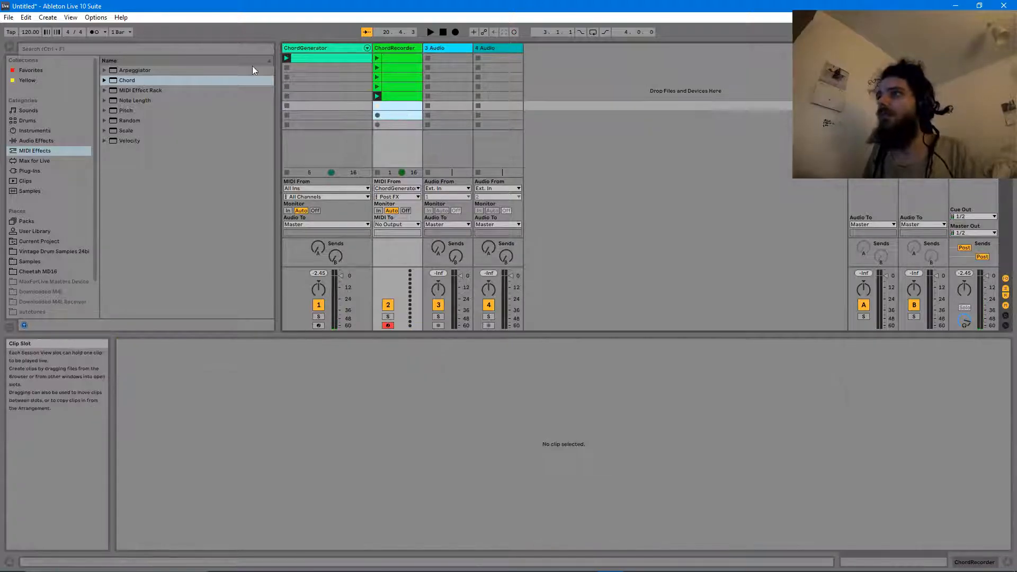
pyautogui.click(392, 49)
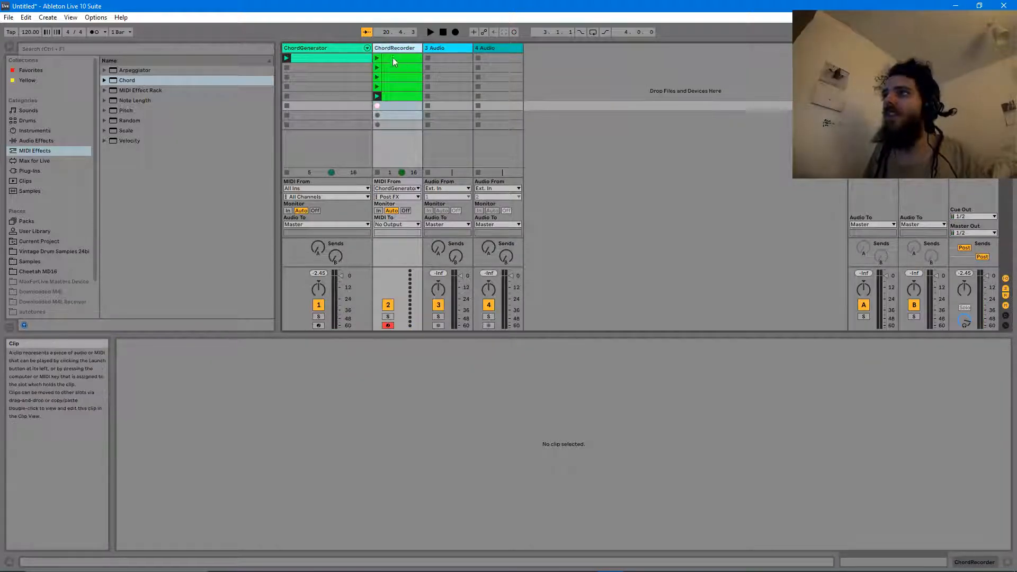
pyautogui.click(393, 93)
pyautogui.click(392, 87)
pyautogui.click(392, 77)
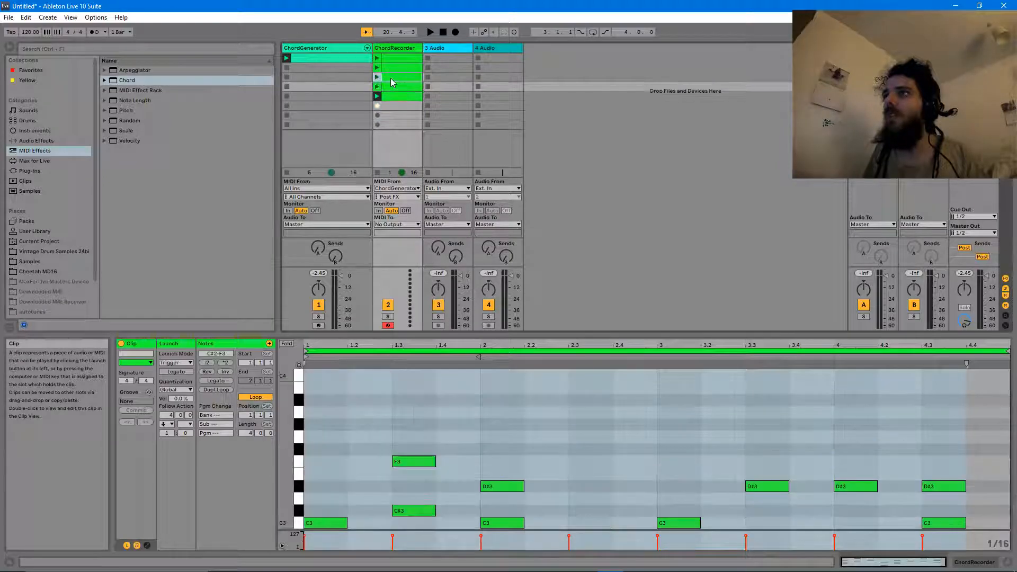
pyautogui.click(392, 68)
pyautogui.click(390, 59)
# - Delete ChordGenerator's original clip and switch off its MIDI effect rack
pyautogui.click(327, 58)
pyautogui.press('Delete')
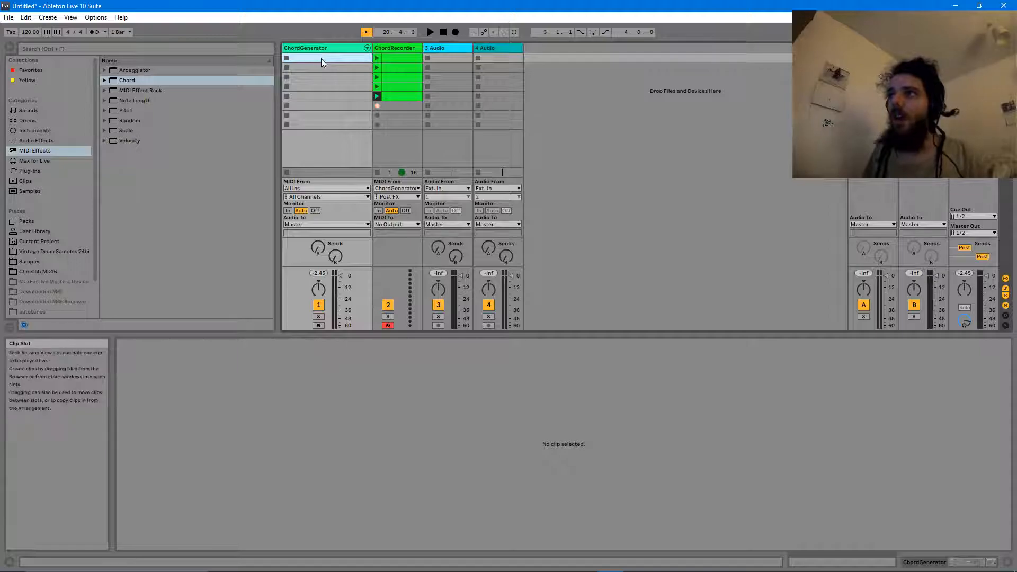
pyautogui.click(319, 49)
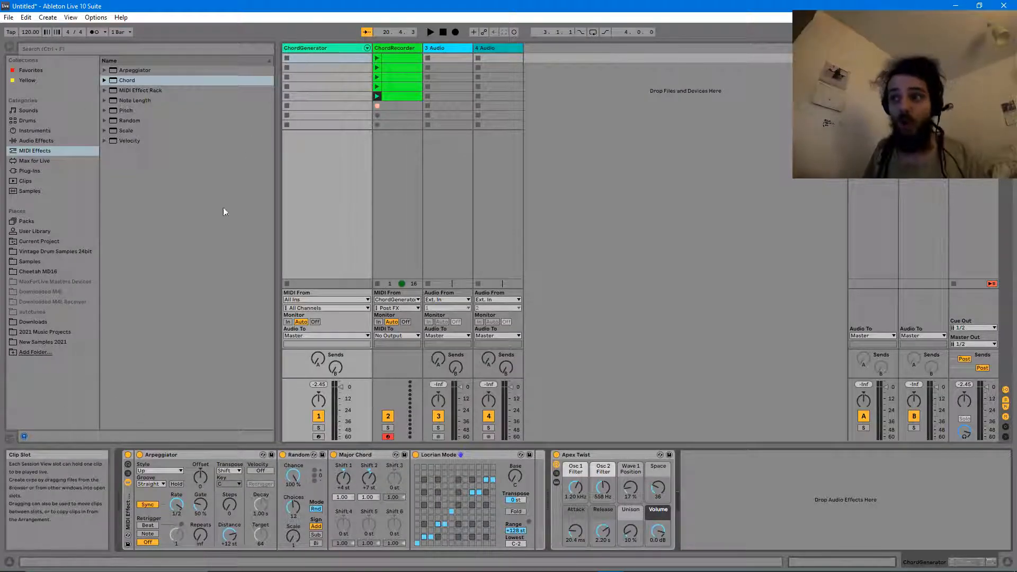
pyautogui.click(127, 456)
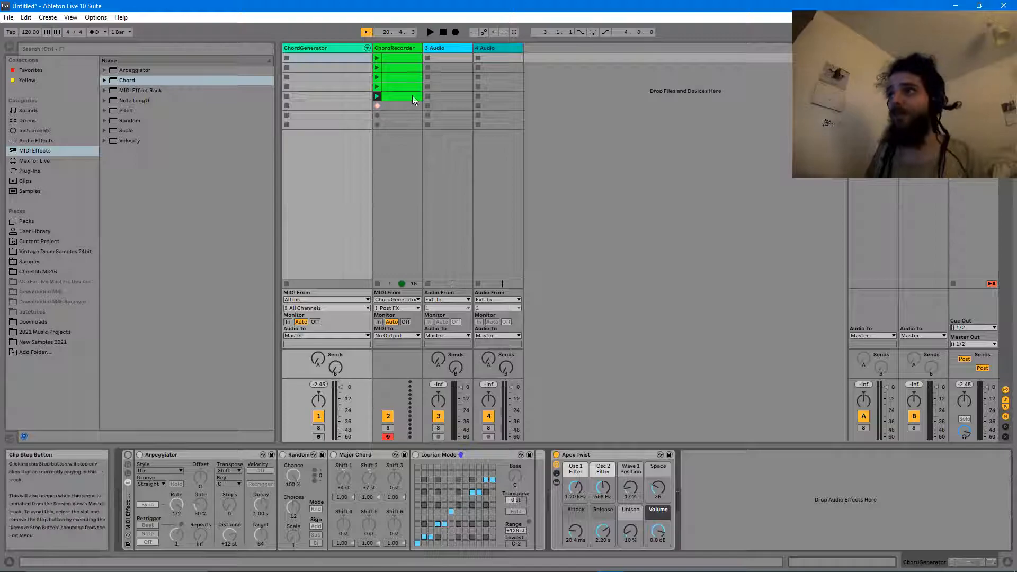
pyautogui.click(392, 95)
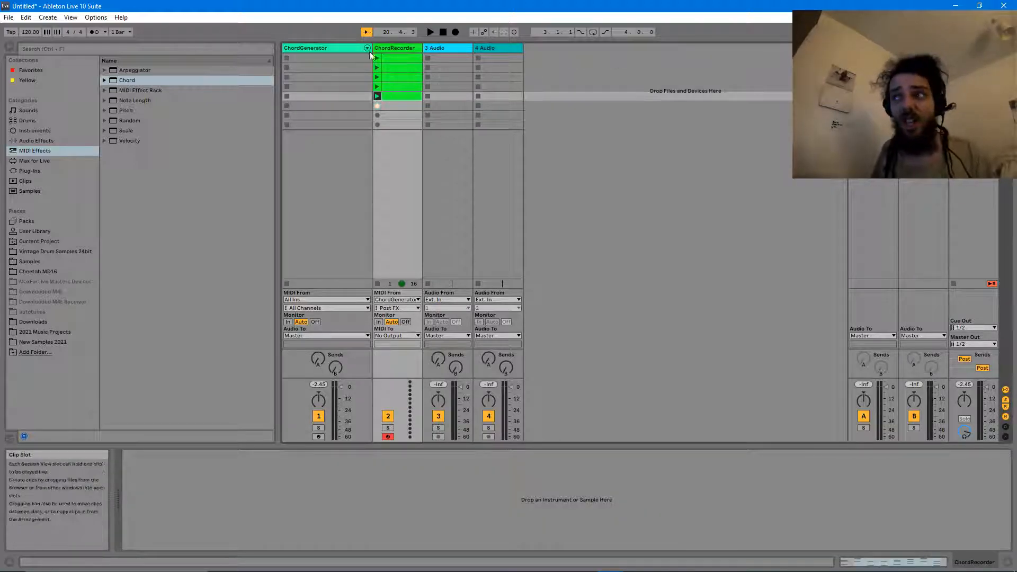
pyautogui.click(391, 57)
# - Move the five chord clips to ChordGenerator, solo it, play them, then select all five
pyautogui.moveTo(390, 63); pyautogui.dragTo(329, 58)
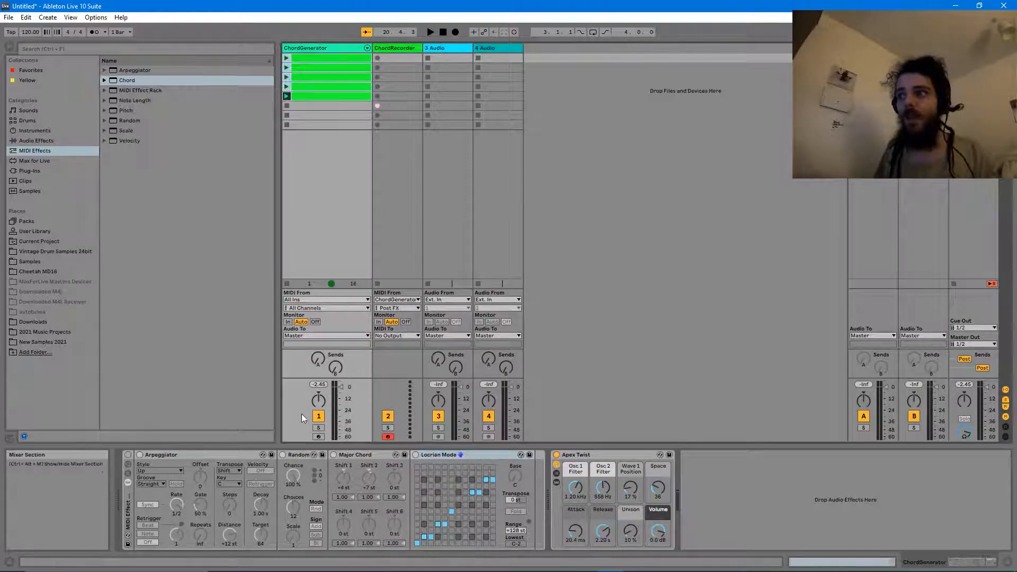
pyautogui.click(318, 428)
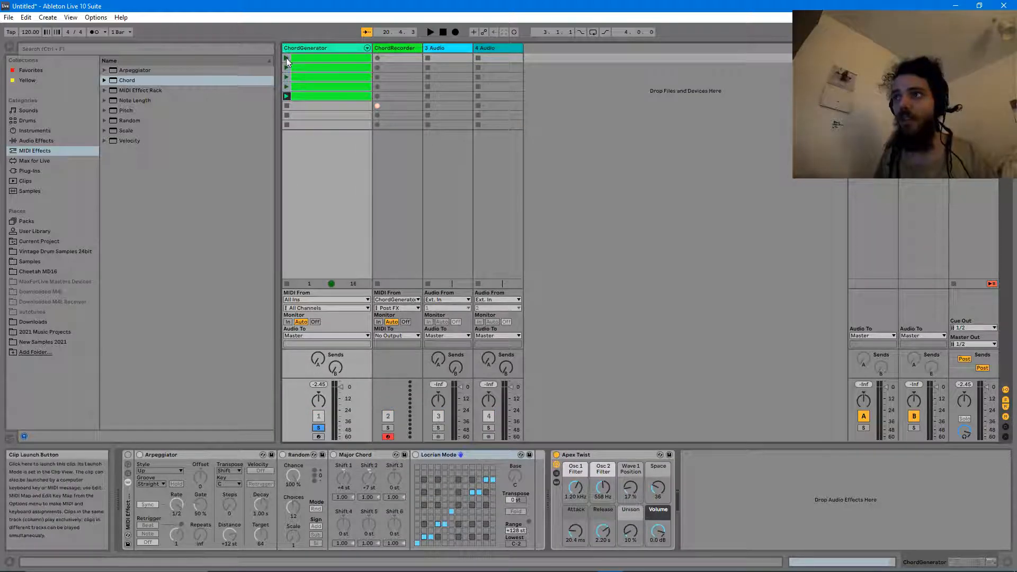
pyautogui.click(286, 57)
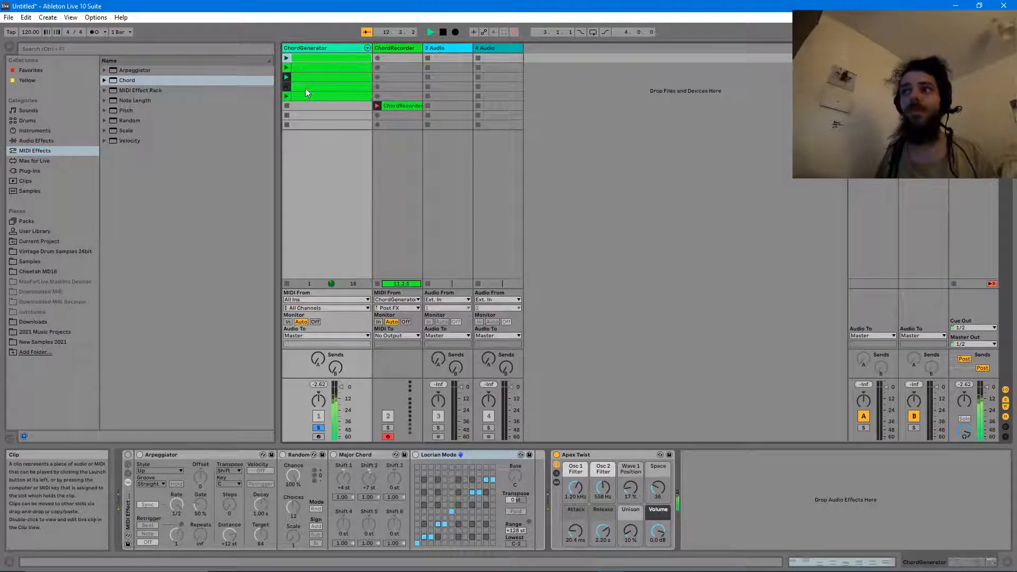
pyautogui.press('space')
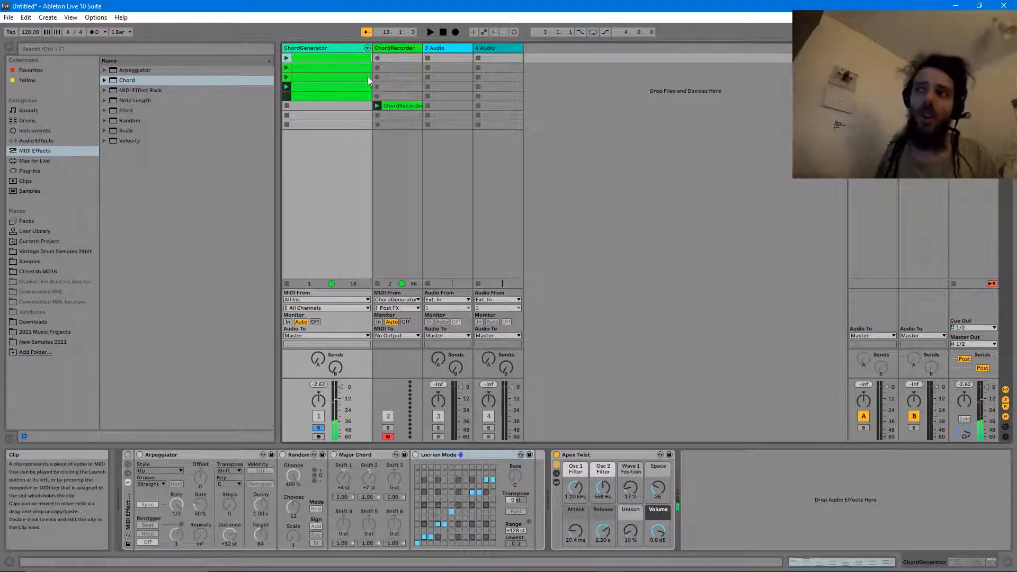
pyautogui.click(318, 93)
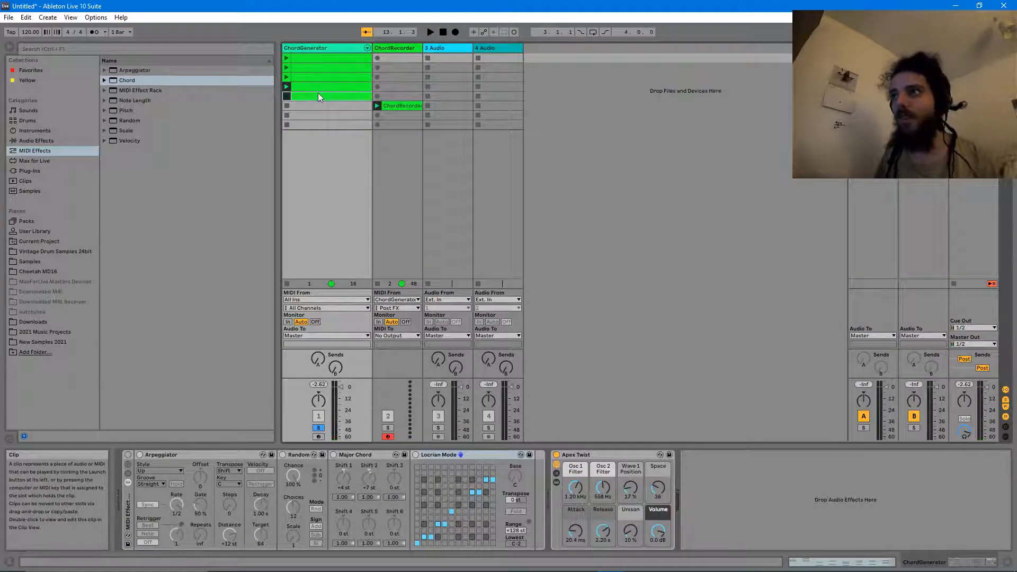
pyautogui.click(307, 59)
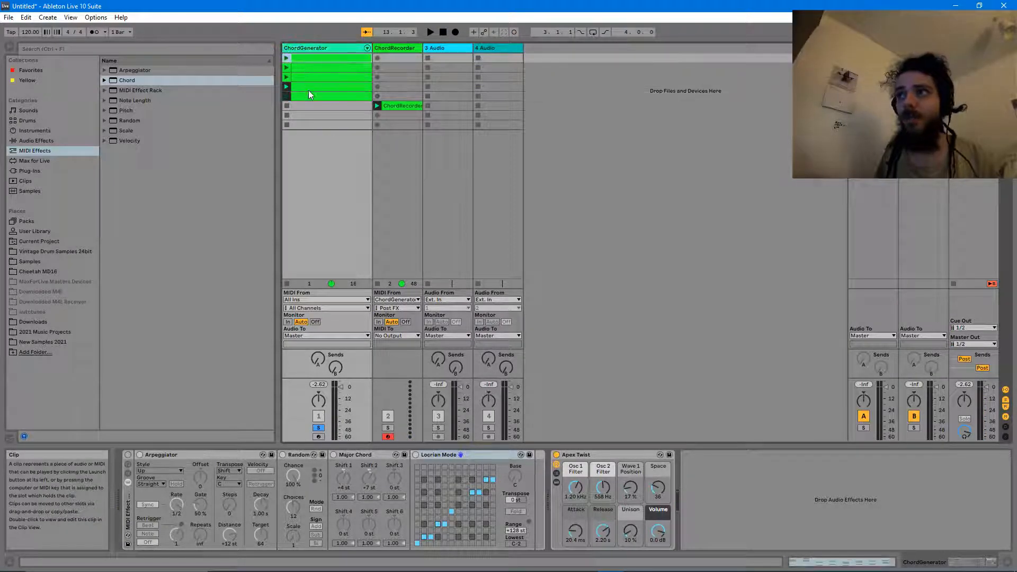
pyautogui.keyDown('shift'); pyautogui.click(308, 93); pyautogui.keyUp('shift')
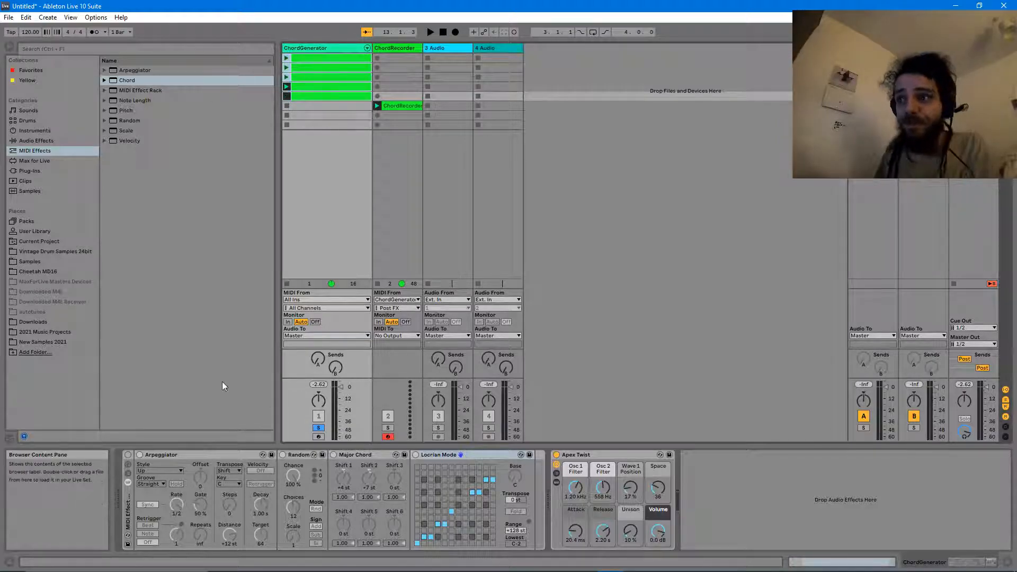
# - Set Follow Action A to Any on the ChordGenerator chord clips and start playback
pyautogui.doubleClick(316, 59)
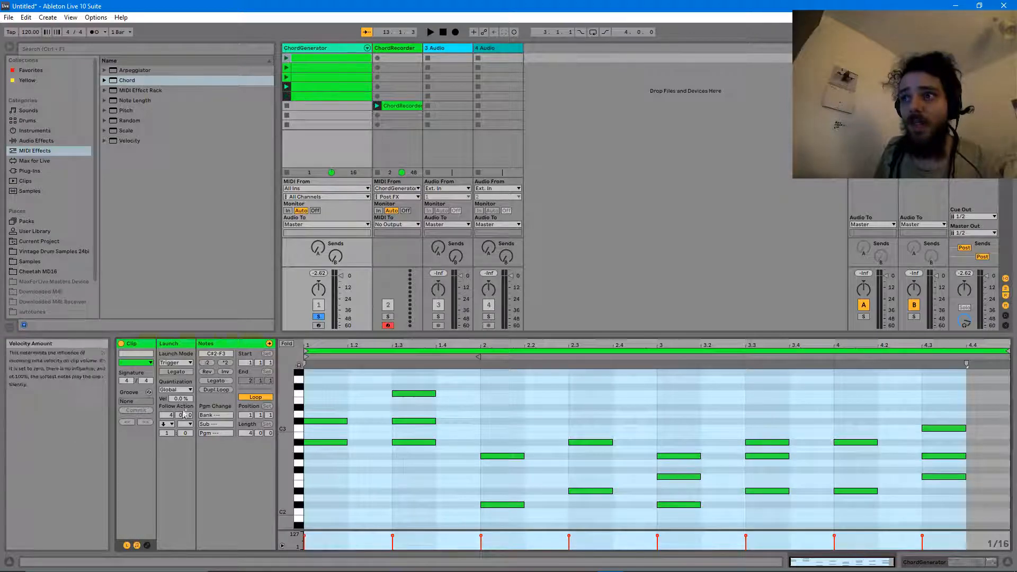
pyautogui.keyDown('shift'); pyautogui.click(306, 95); pyautogui.keyUp('shift')
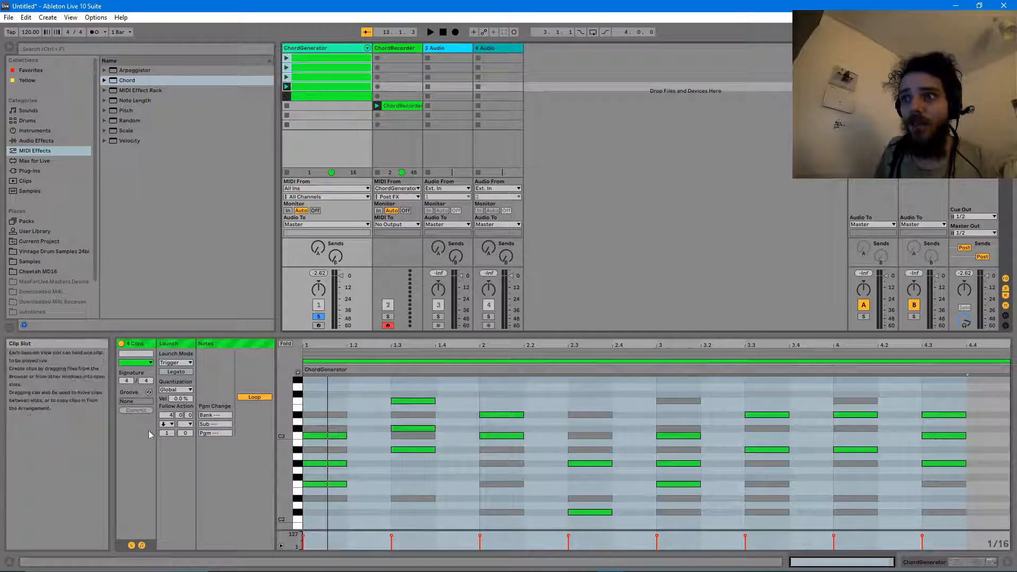
pyautogui.click(167, 424)
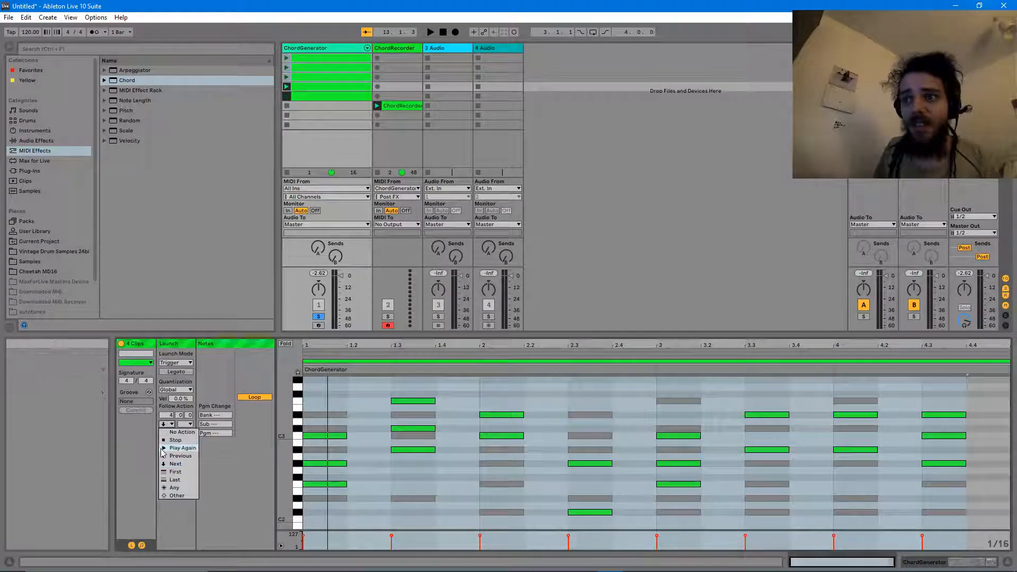
pyautogui.click(185, 488)
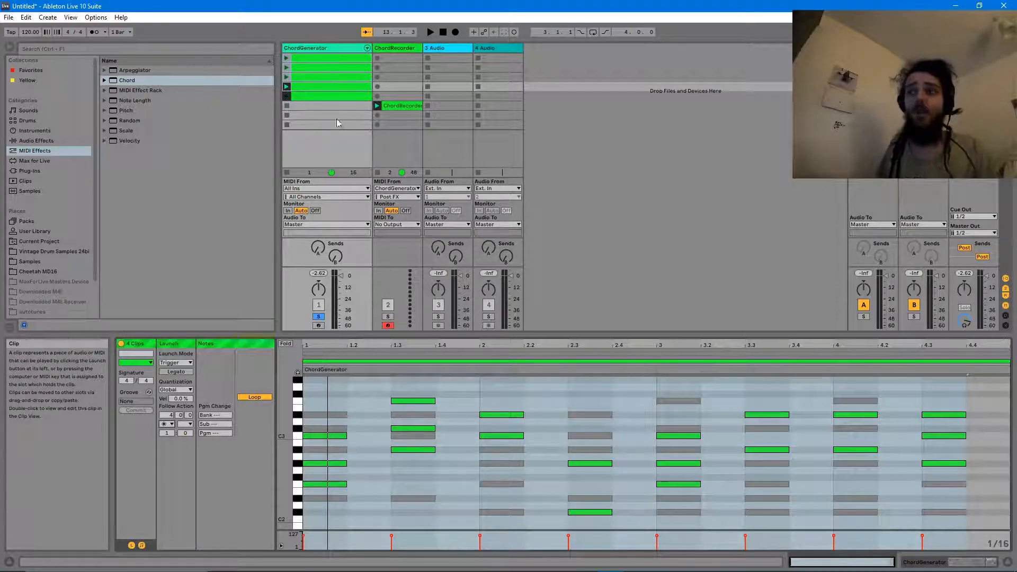
pyautogui.press('space')
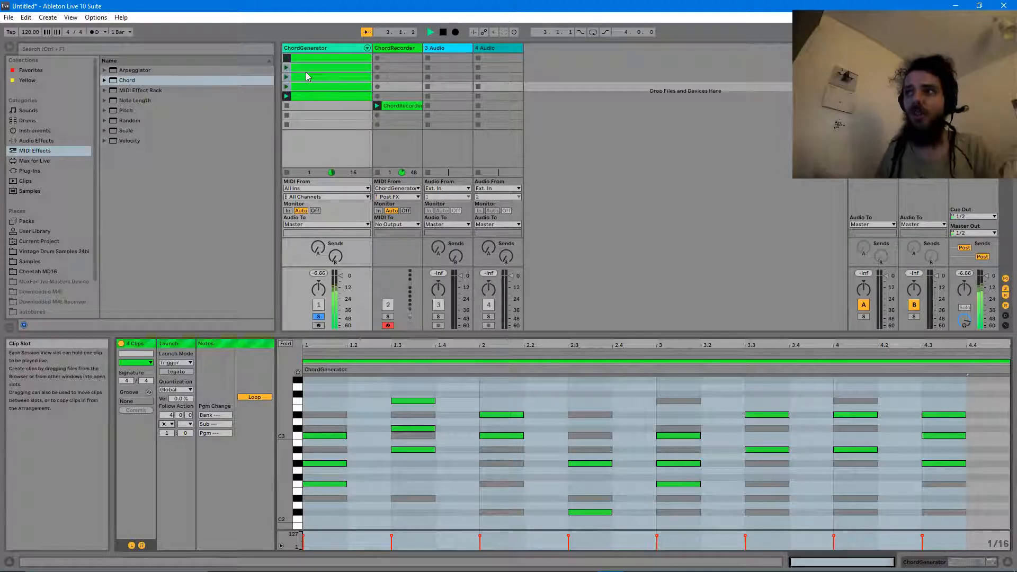
# - Stop playback and delete the ChordRecorder track
pyautogui.click(321, 115)
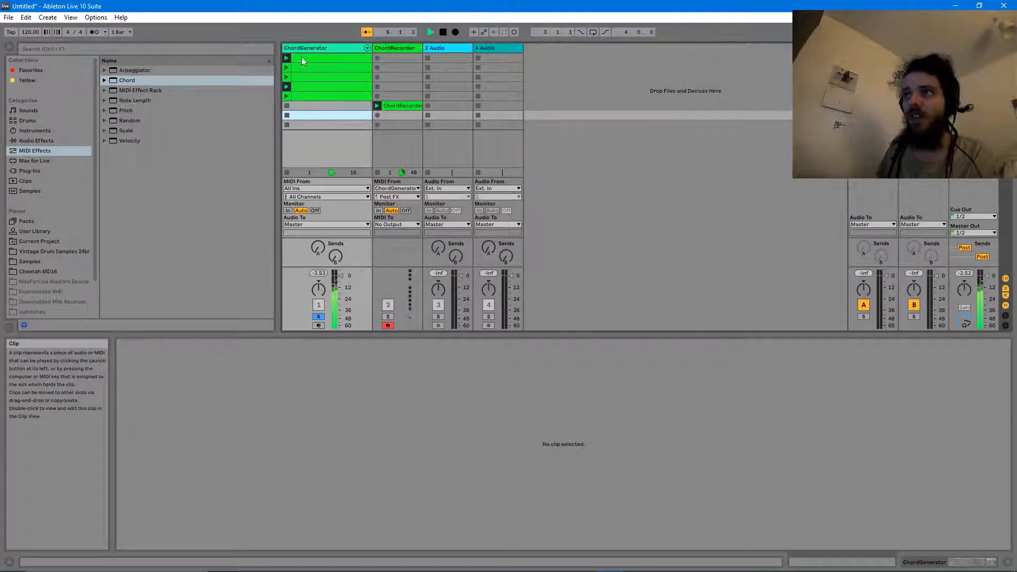
pyautogui.press('space')
pyautogui.click(393, 49)
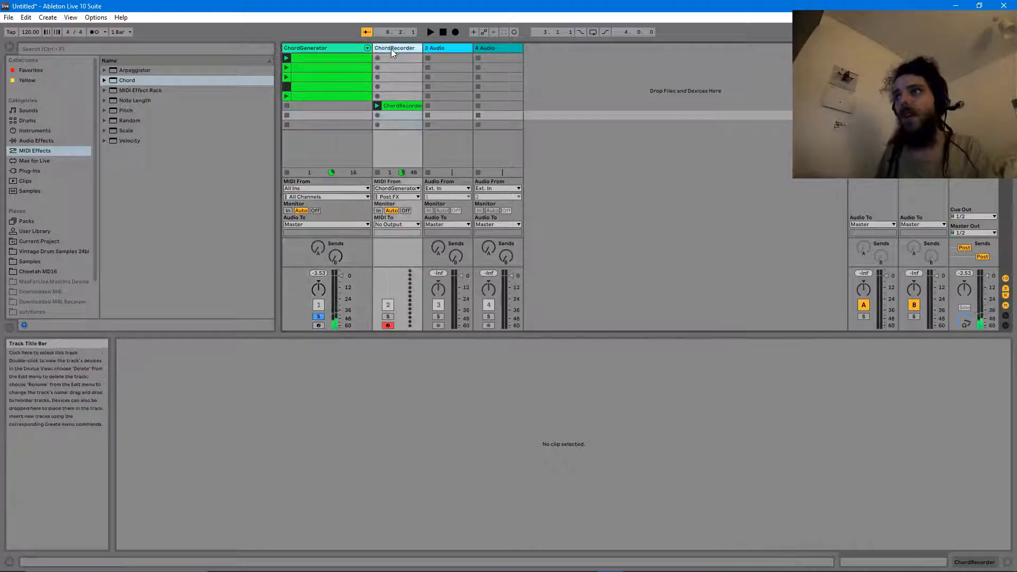
pyautogui.press('Delete')
pyautogui.click(327, 55)
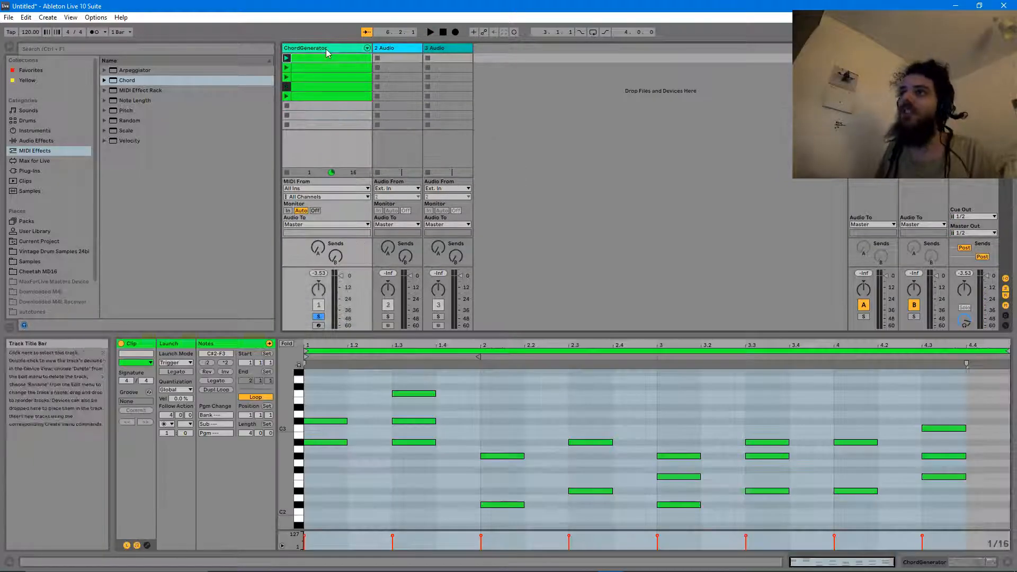
pyautogui.click(326, 49)
# - Insert a new MIDI track with a MIDI Effect Rack holding Arpeggiator and Random
pyautogui.hotkey('ctrl', 'shift', 't')
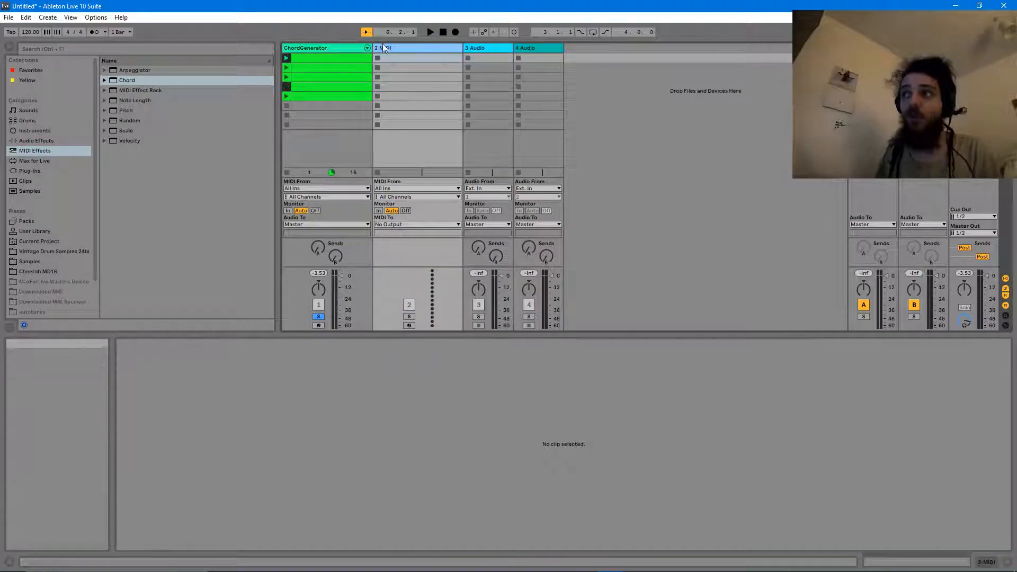
pyautogui.moveTo(123, 90); pyautogui.dragTo(184, 274)
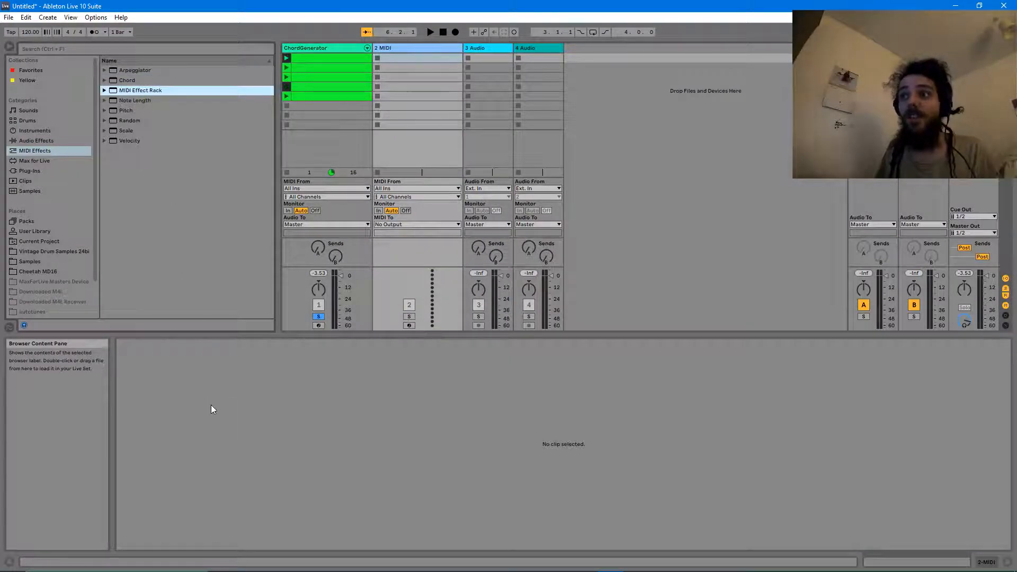
pyautogui.doubleClick(151, 91)
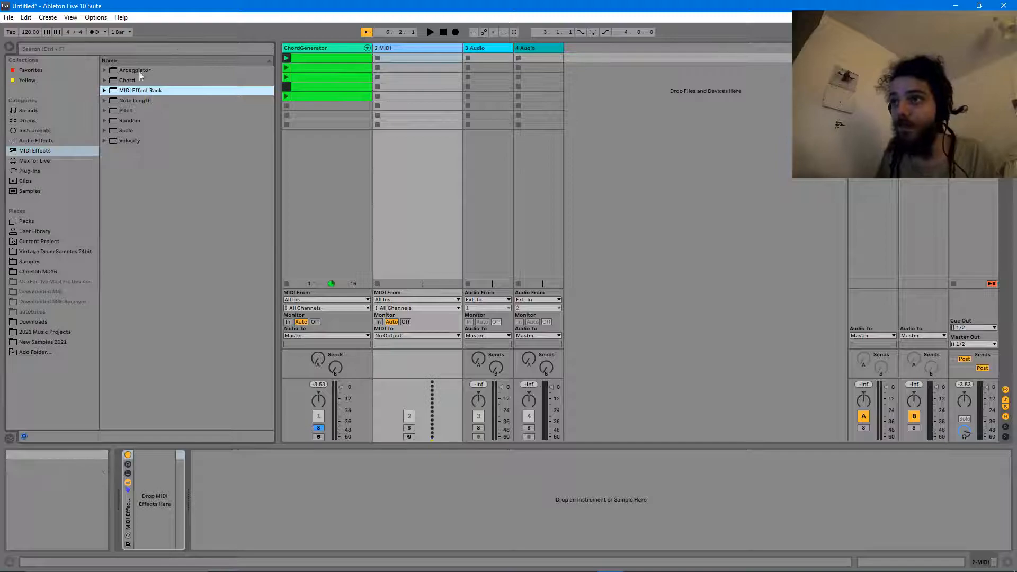
pyautogui.moveTo(129, 69); pyautogui.dragTo(151, 498)
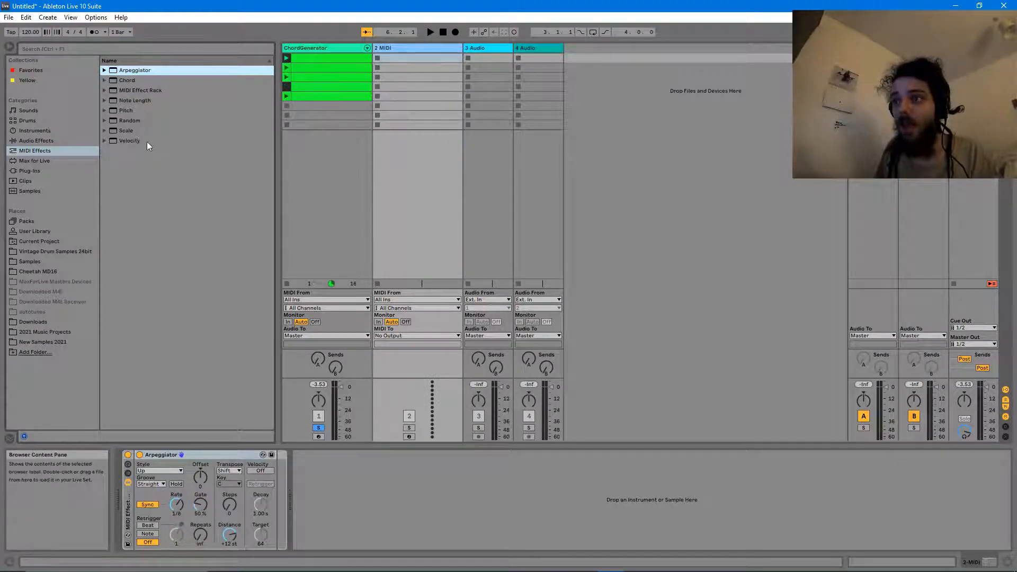
pyautogui.moveTo(126, 123); pyautogui.dragTo(271, 488)
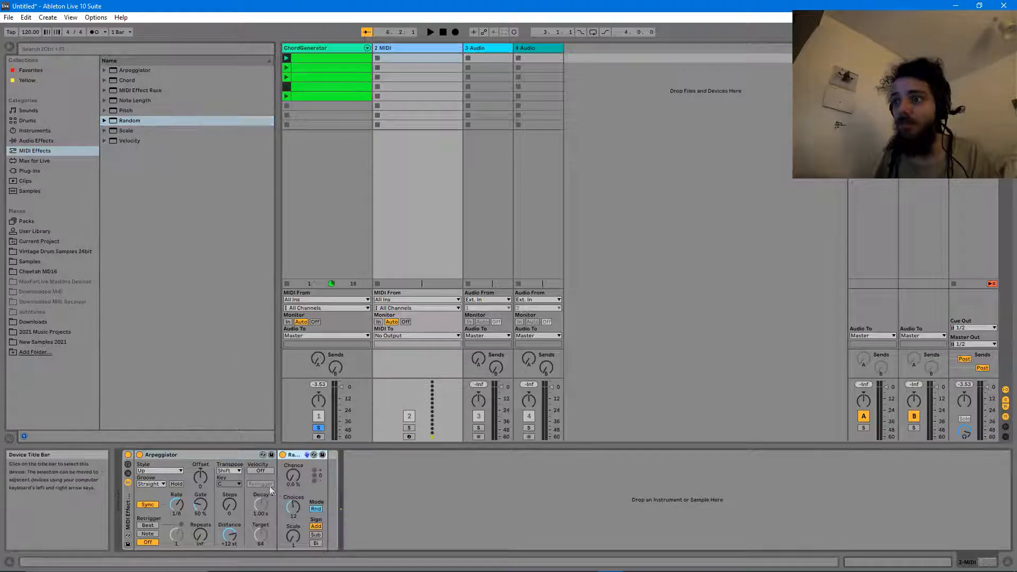
pyautogui.click(26, 120)
# - Preview the drum kits from Golden Era Kit through House Meister Beatbox
pyautogui.scroll(-5, 136, 158)
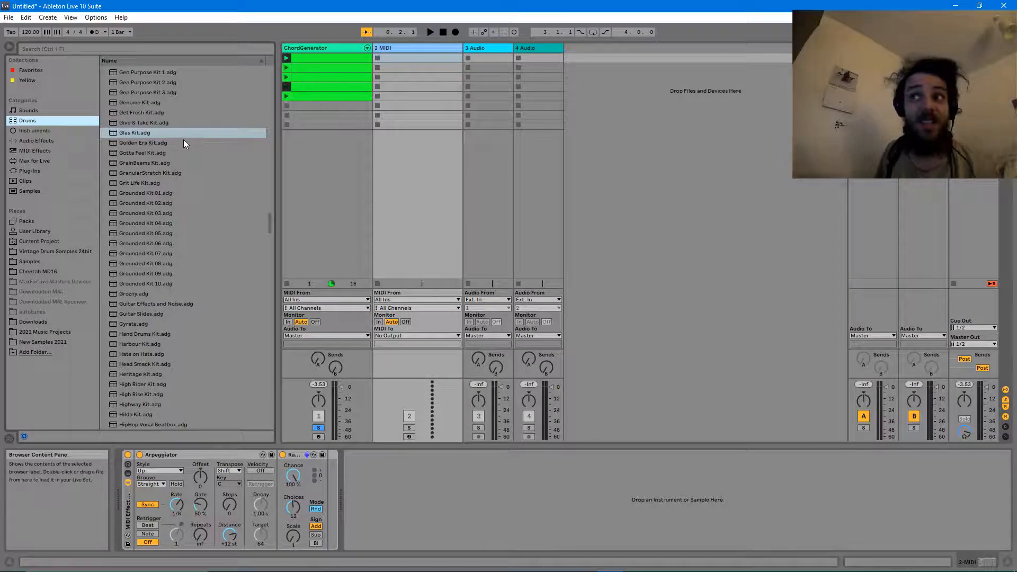
pyautogui.click(141, 141)
pyautogui.click(144, 153)
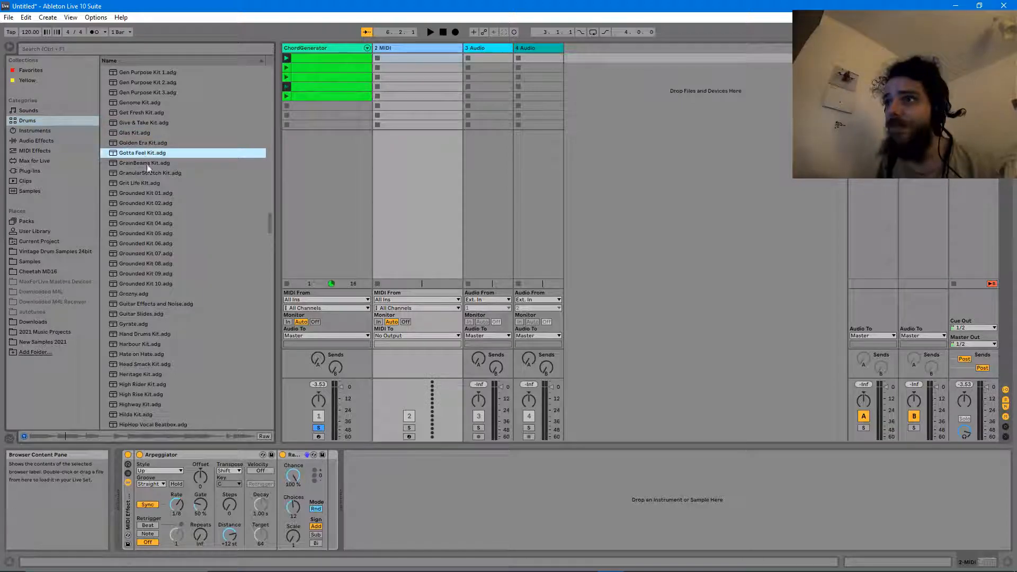
pyautogui.click(148, 324)
pyautogui.click(144, 335)
pyautogui.scroll(-2, 140, 325)
pyautogui.click(135, 312)
pyautogui.scroll(-1, 137, 317)
pyautogui.click(139, 320)
pyautogui.scroll(-1, 139, 319)
pyautogui.click(139, 319)
pyautogui.scroll(-2, 139, 316)
pyautogui.click(139, 318)
# - Preview Hymned Kit 03 through Jazz Soft Kit and settle on Kid Glitch Kit
pyautogui.scroll(-1, 139, 319)
pyautogui.click(139, 321)
pyautogui.scroll(-2, 153, 326)
pyautogui.click(153, 326)
pyautogui.scroll(-2, 152, 328)
pyautogui.click(152, 331)
pyautogui.scroll(-1, 150, 326)
pyautogui.click(144, 311)
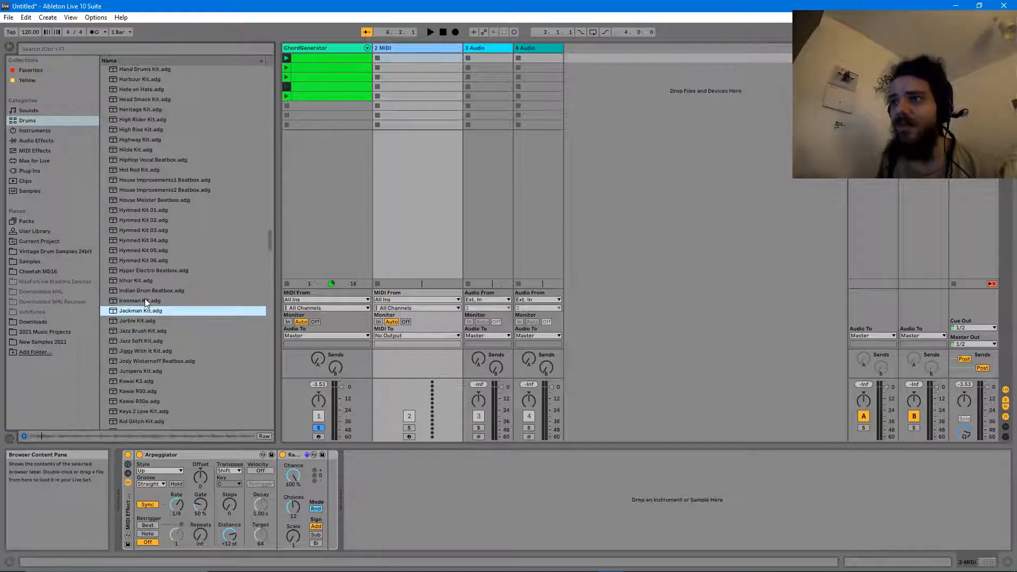
pyautogui.click(145, 300)
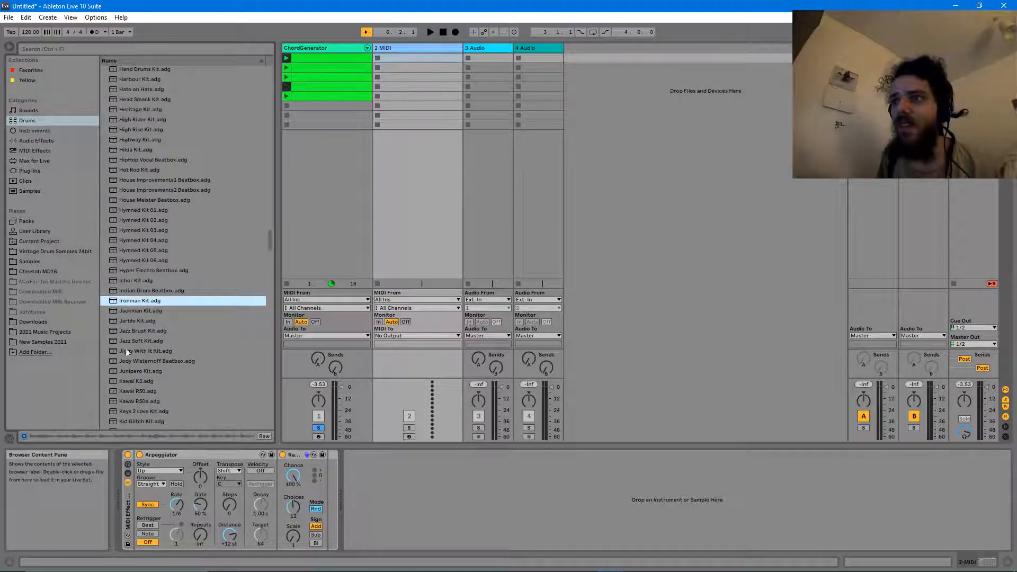
pyautogui.click(128, 343)
pyautogui.click(135, 362)
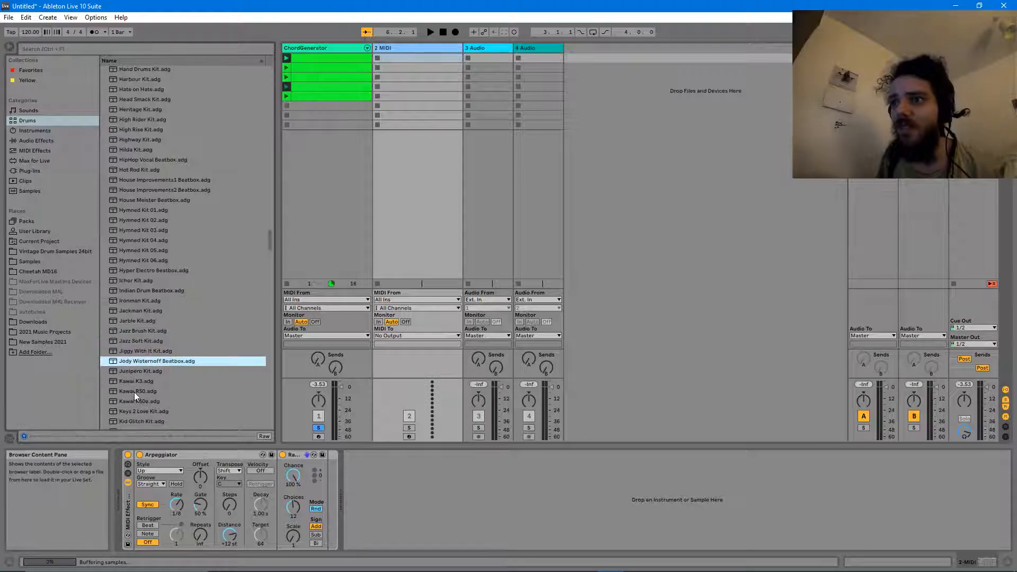
pyautogui.scroll(-2, 133, 384)
pyautogui.click(130, 382)
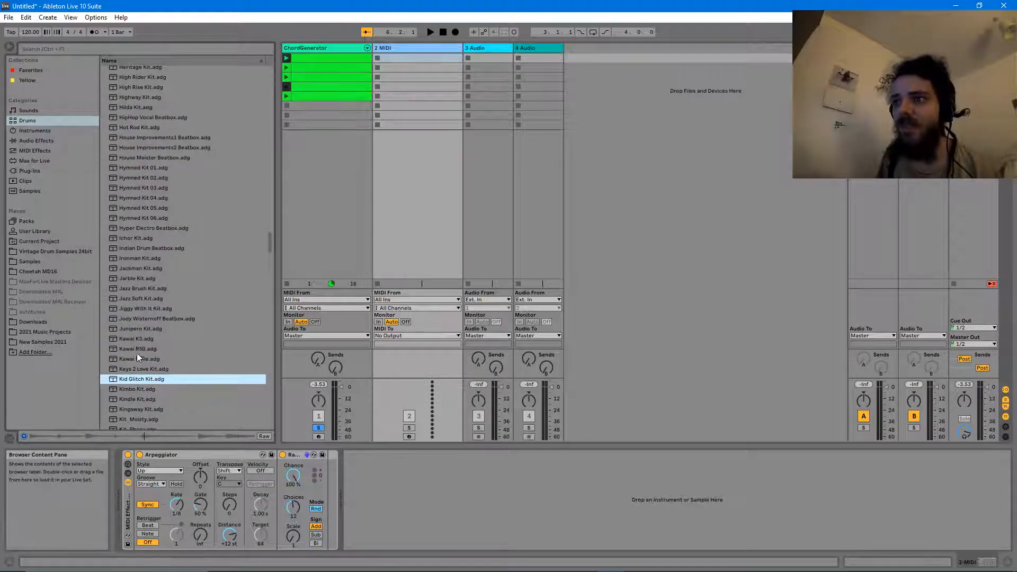
# - Load Kid Glitch Kit after the MIDI effects, arm and solo the track, and play it
pyautogui.moveTo(143, 380); pyautogui.dragTo(341, 491)
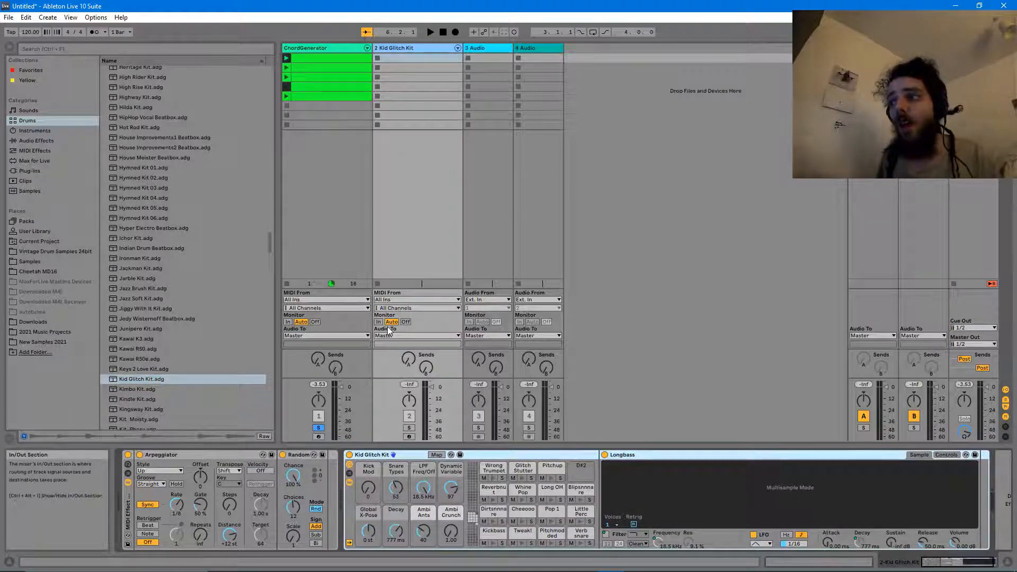
pyautogui.click(409, 437)
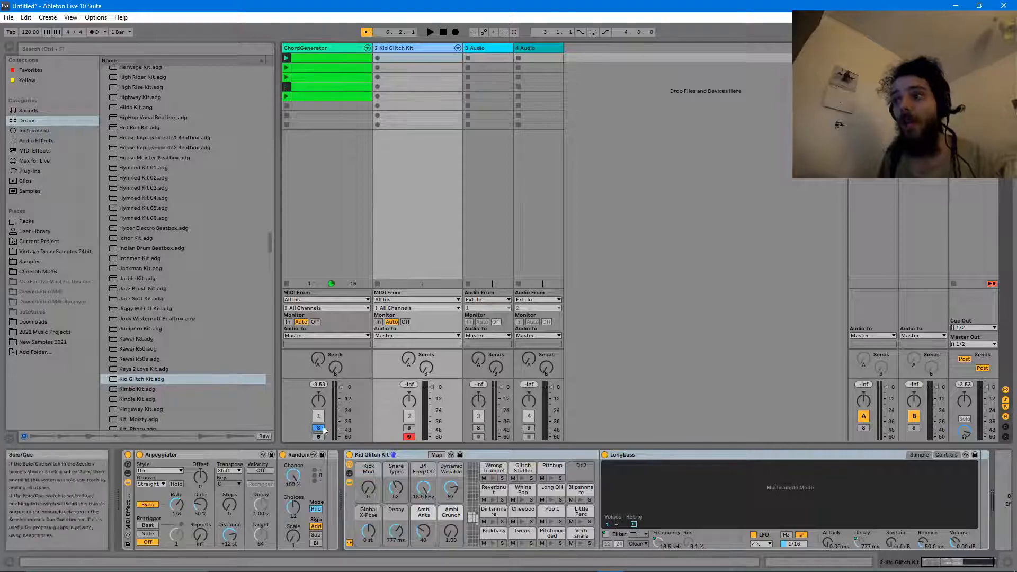
pyautogui.click(410, 428)
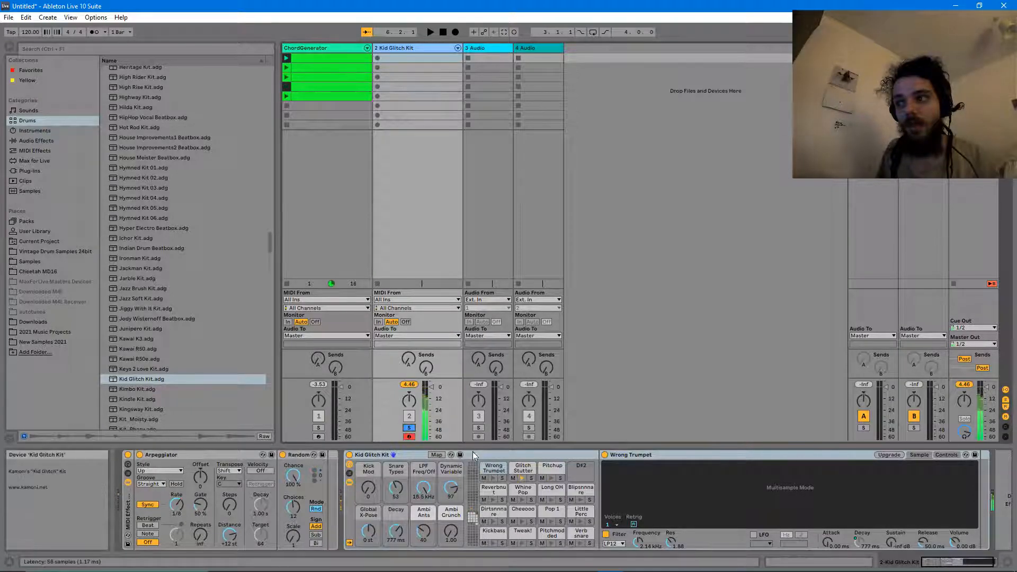
pyautogui.press('space')
pyautogui.press('space')
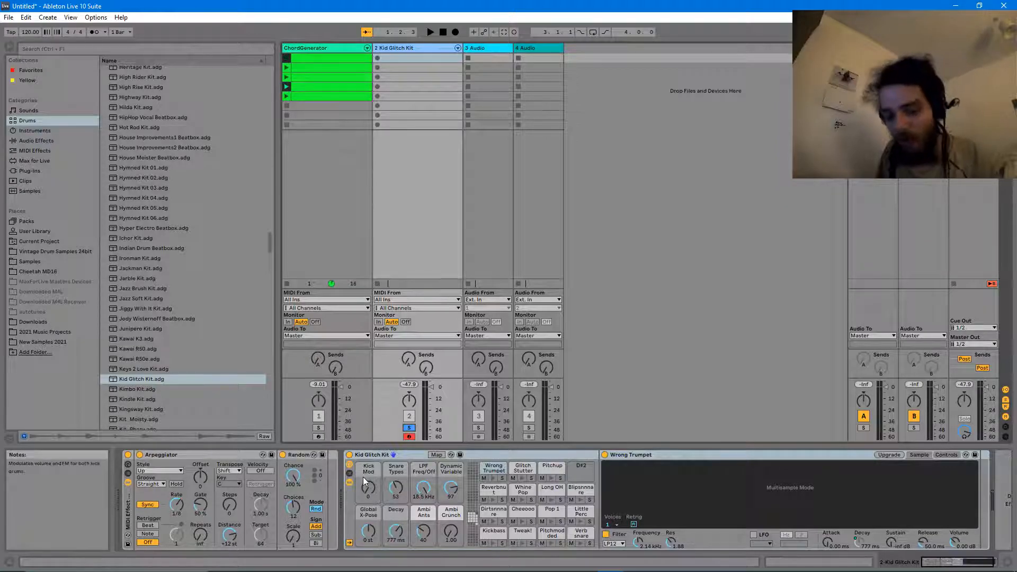
# - Add a Pitch device set to -12 st at the start of the chain, before Arpeggiator
pyautogui.click(34, 161)
pyautogui.click(34, 151)
pyautogui.moveTo(125, 111); pyautogui.dragTo(137, 477)
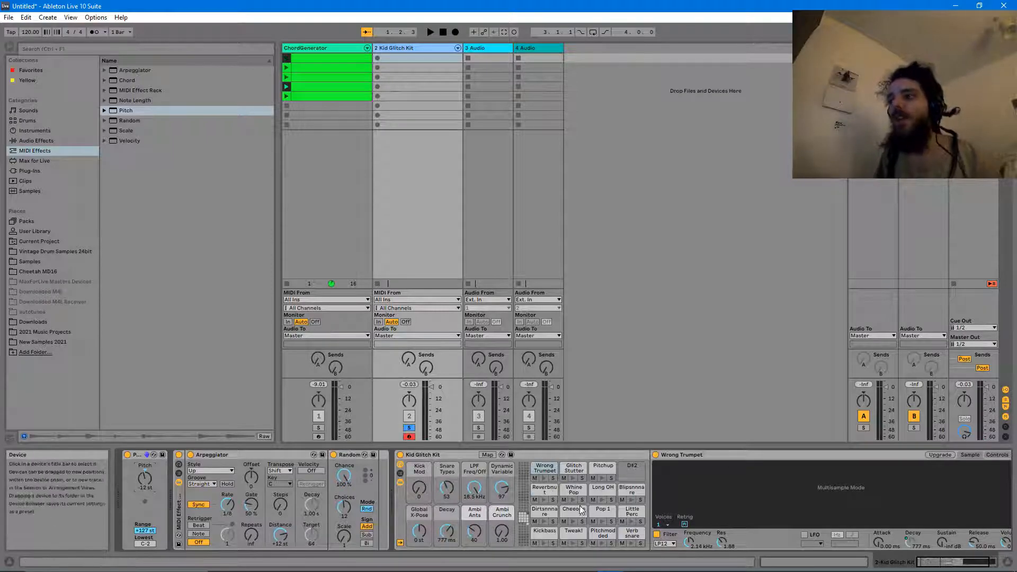
# - Audition the Kickbass, Reverbnut, Whine Pop and Long OH pads, muting Kickbass
pyautogui.click(921, 538)
pyautogui.moveTo(940, 562); pyautogui.dragTo(949, 561)
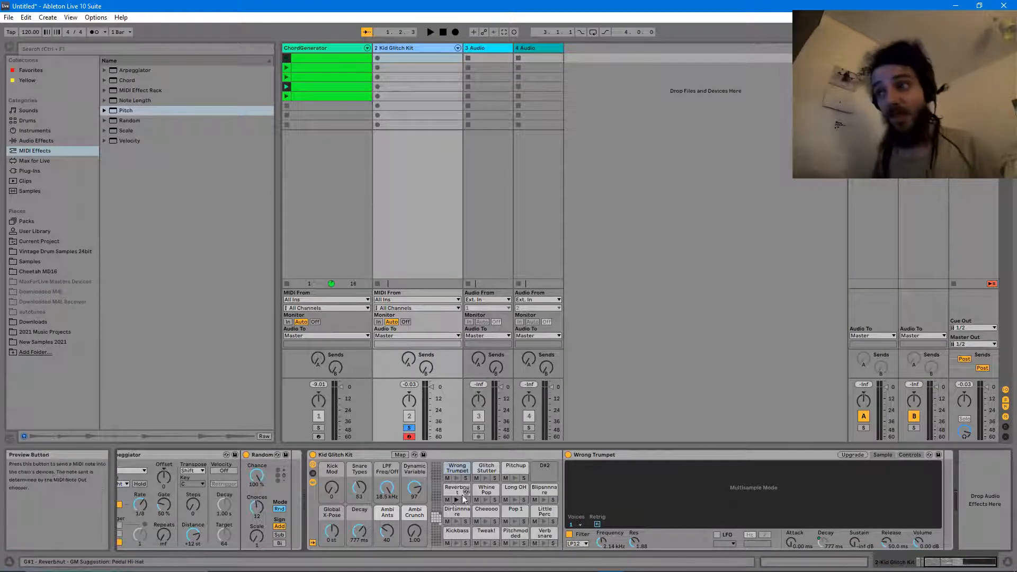
pyautogui.click(455, 545)
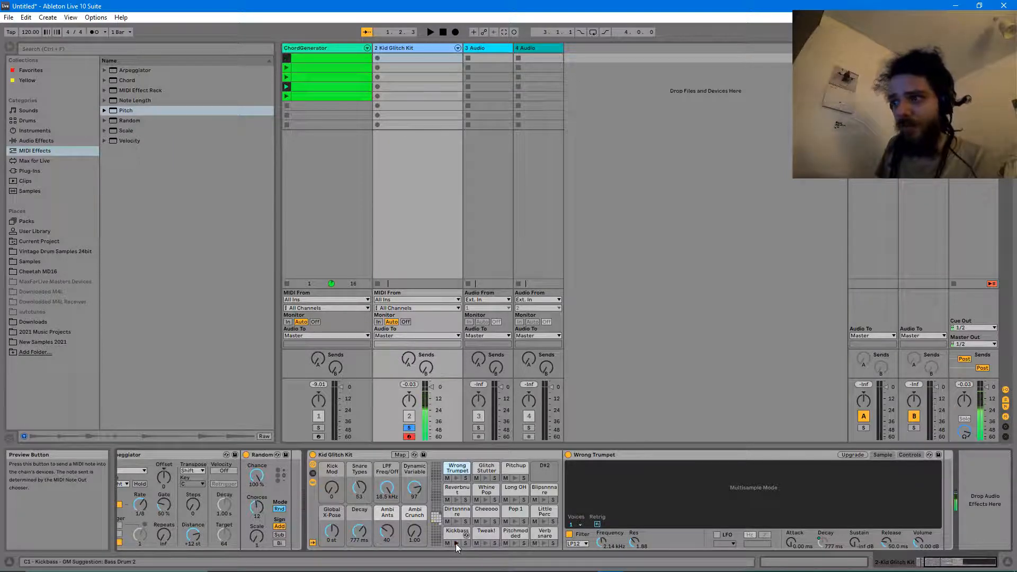
pyautogui.click(449, 544)
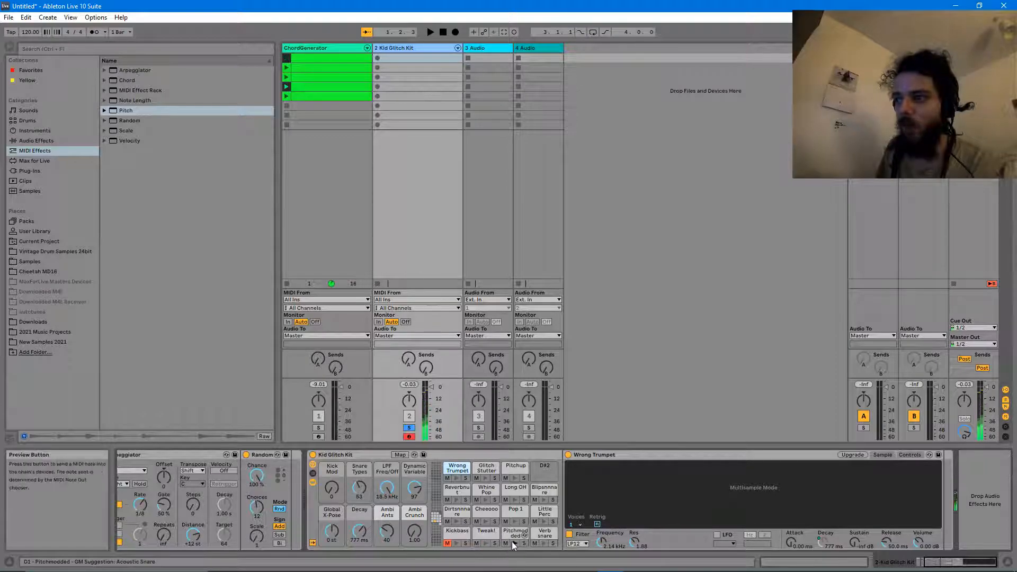
pyautogui.click(543, 544)
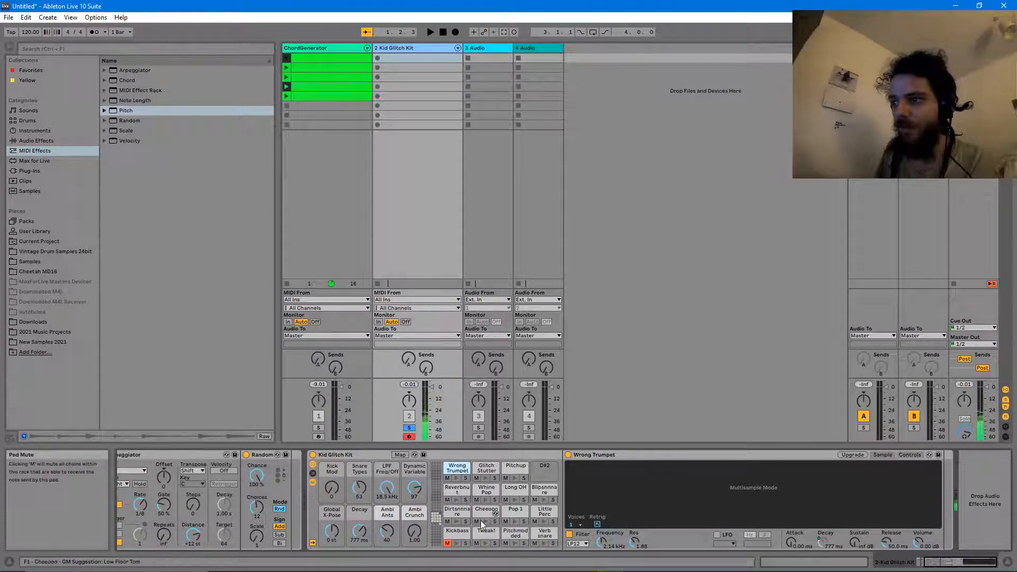
pyautogui.click(459, 501)
pyautogui.click(485, 500)
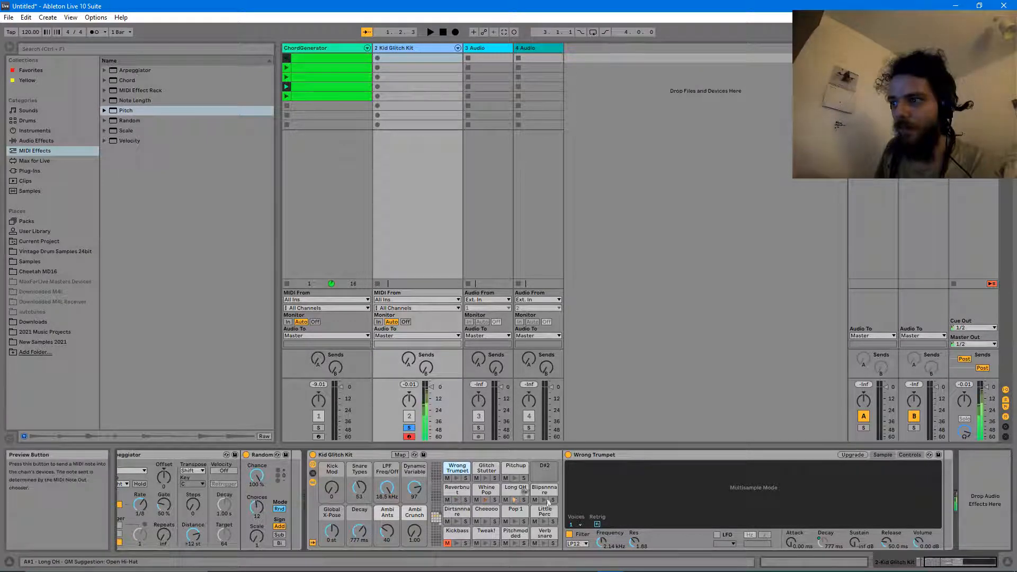
pyautogui.click(514, 500)
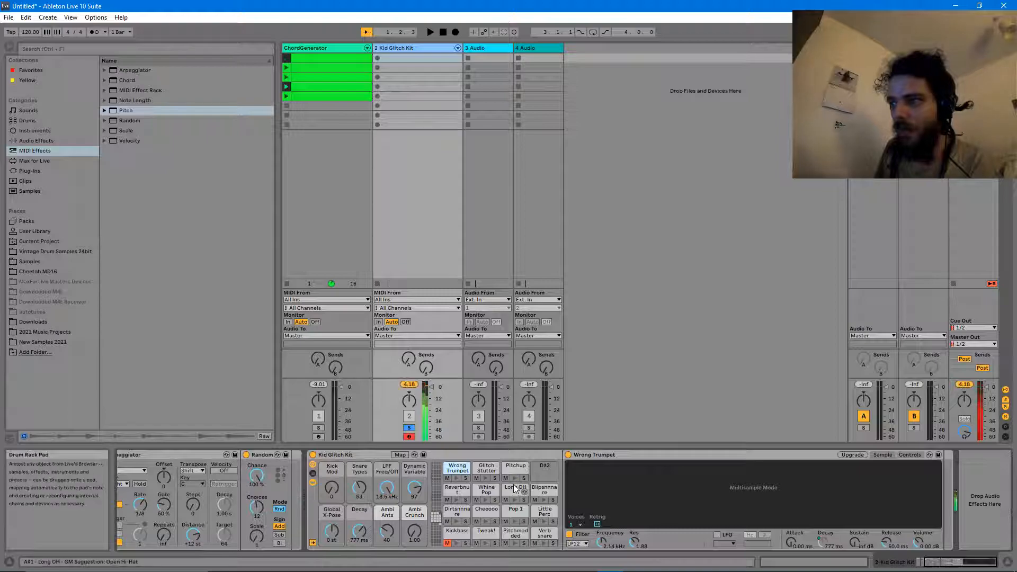
# - Mute the Pitchup, Glitch Stutter, Wrong Trumpet and Pitchmodded pads while auditioning the rest
pyautogui.click(506, 478)
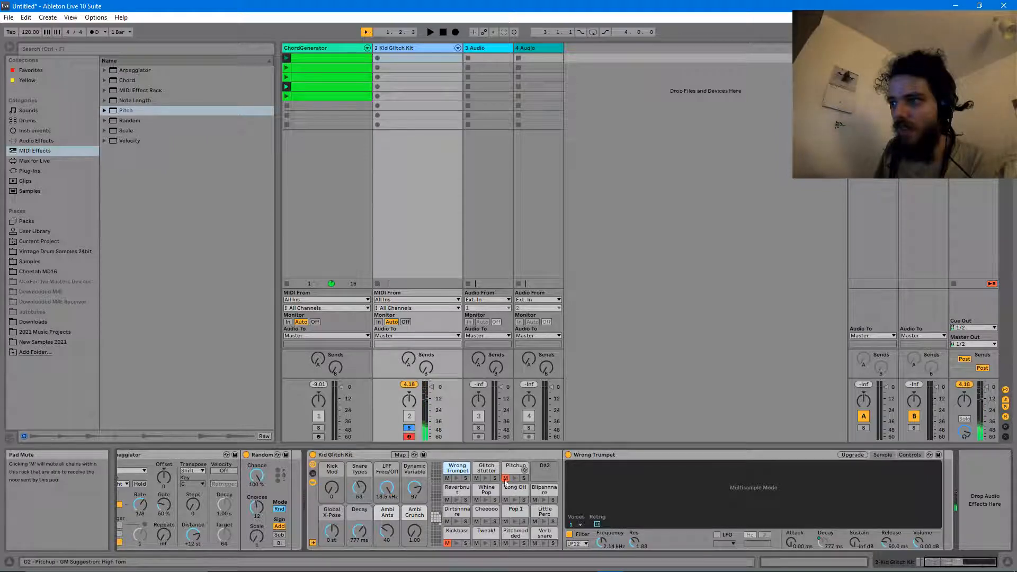
pyautogui.click(476, 477)
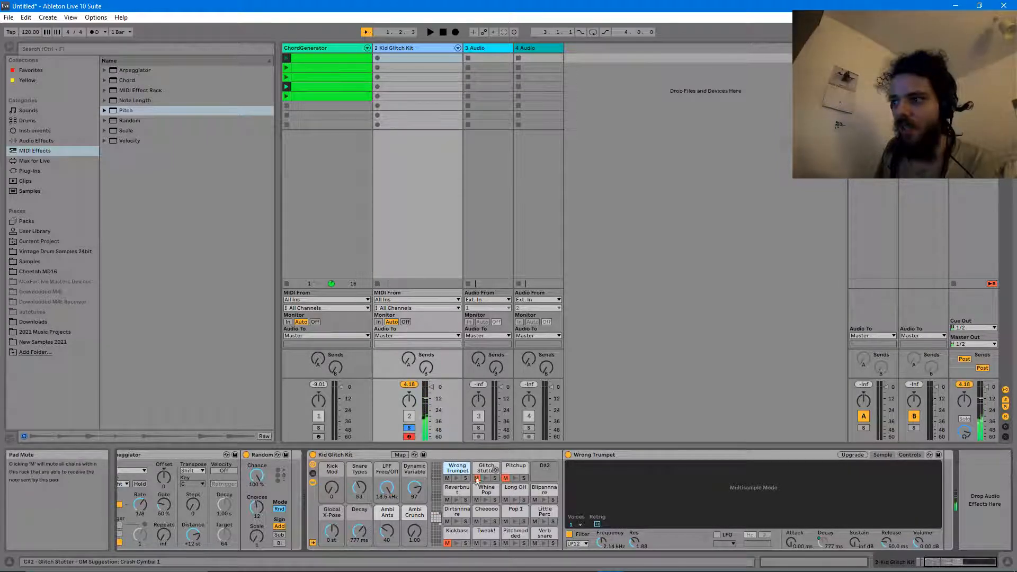
pyautogui.click(447, 479)
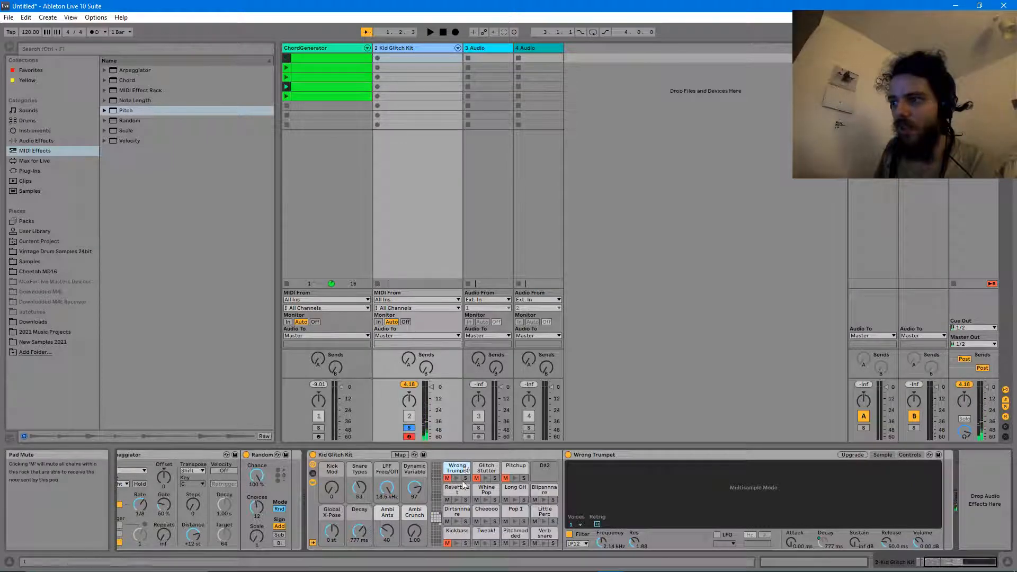
pyautogui.click(456, 501)
pyautogui.click(486, 500)
pyautogui.click(515, 501)
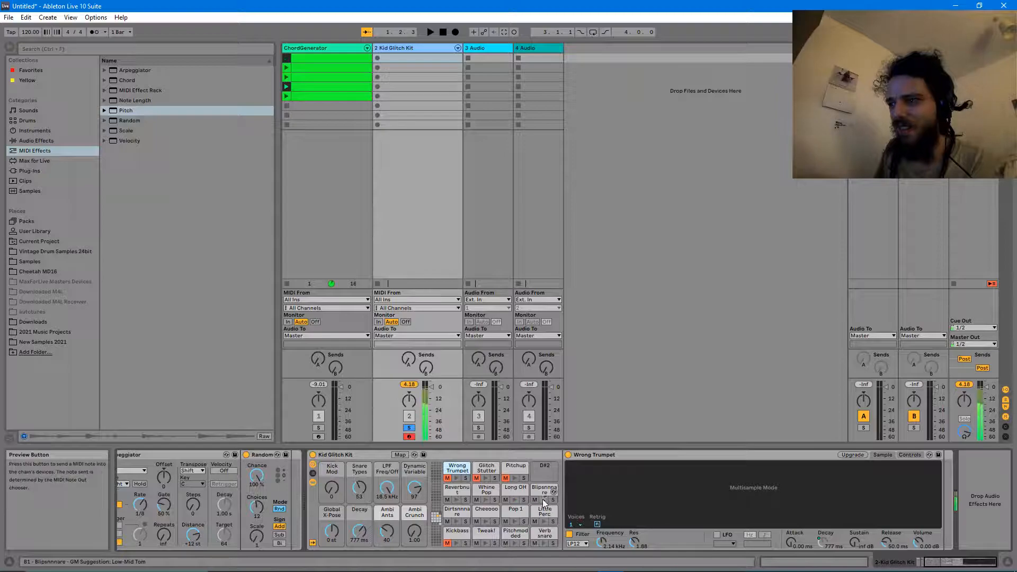
pyautogui.click(515, 522)
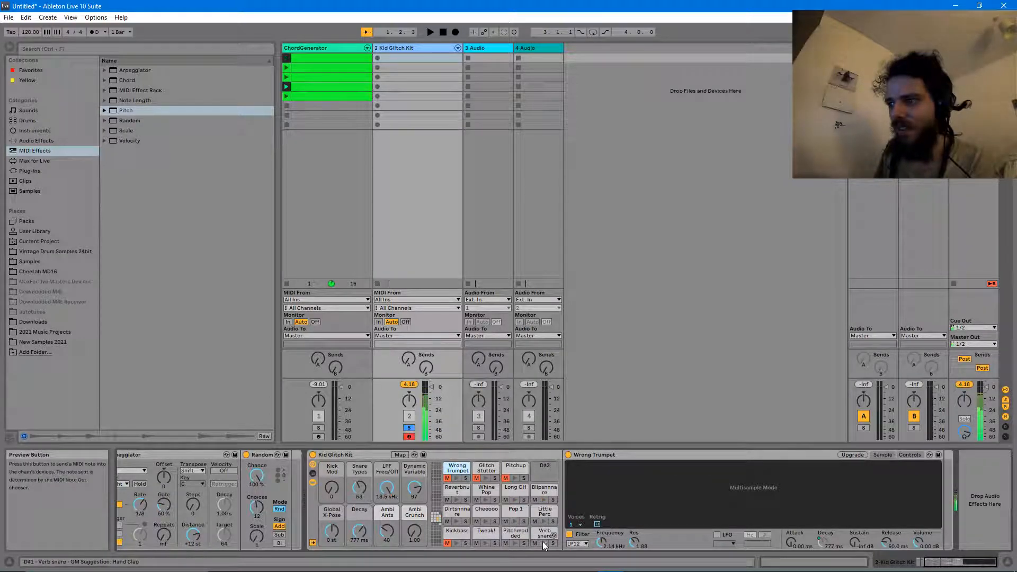
pyautogui.click(506, 544)
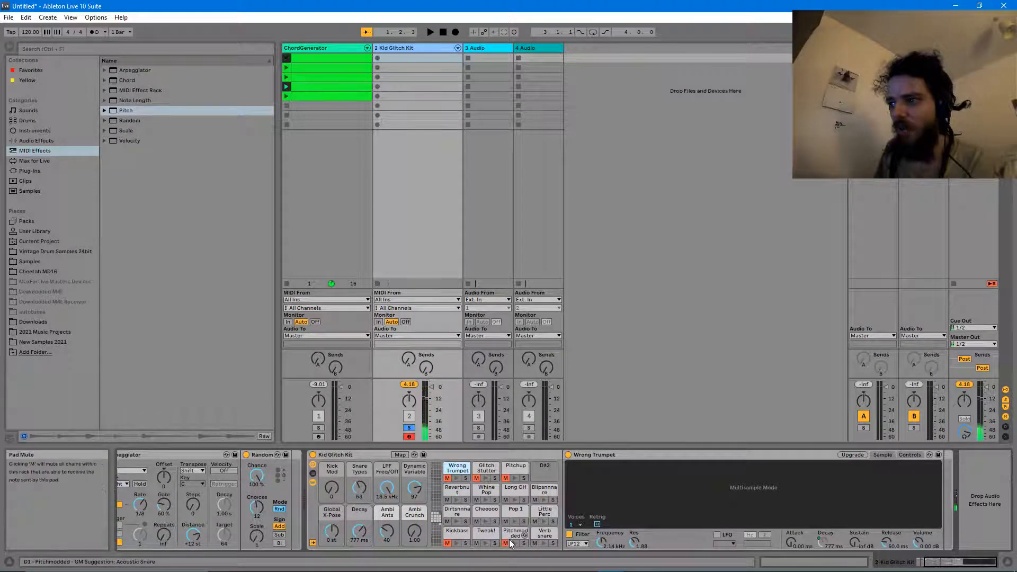
pyautogui.click(484, 543)
pyautogui.click(483, 522)
pyautogui.click(456, 521)
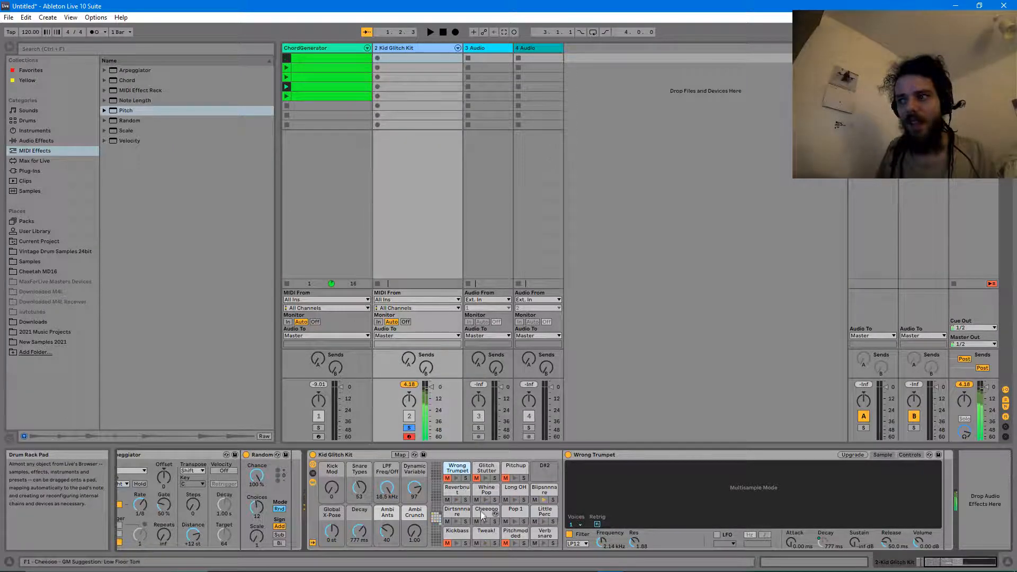
# - Lower the Kid Glitch Kit track's volume and set the Random device's Choices knob to 20
pyautogui.moveTo(940, 562); pyautogui.dragTo(922, 563)
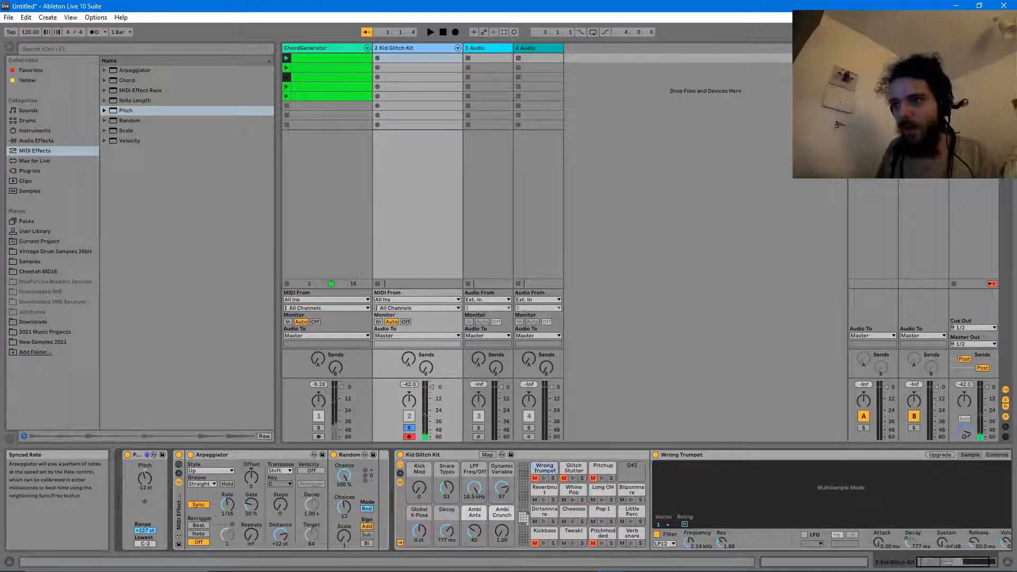
pyautogui.moveTo(432, 386); pyautogui.dragTo(431, 393)
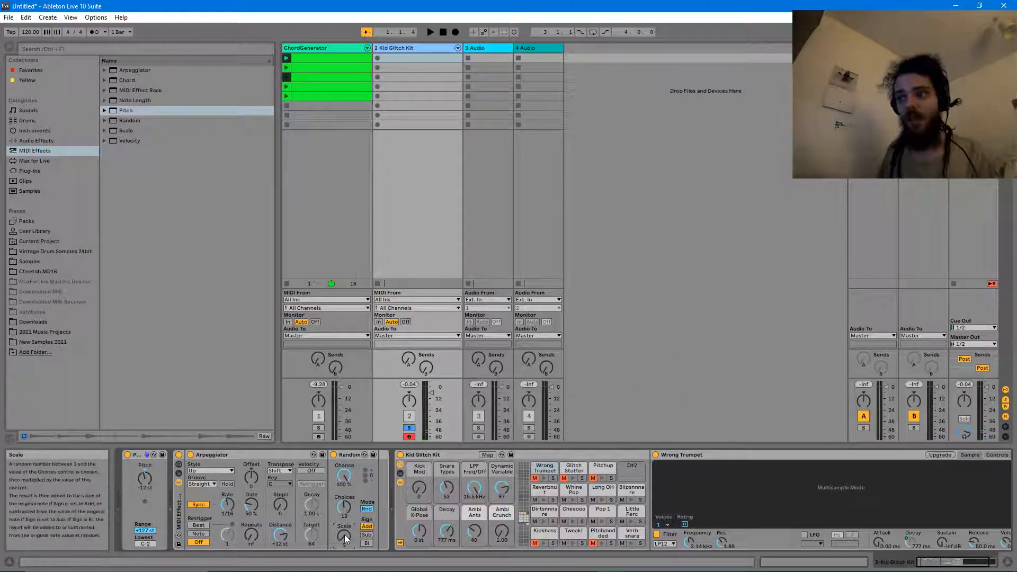
pyautogui.moveTo(344, 507); pyautogui.dragTo(344, 496)
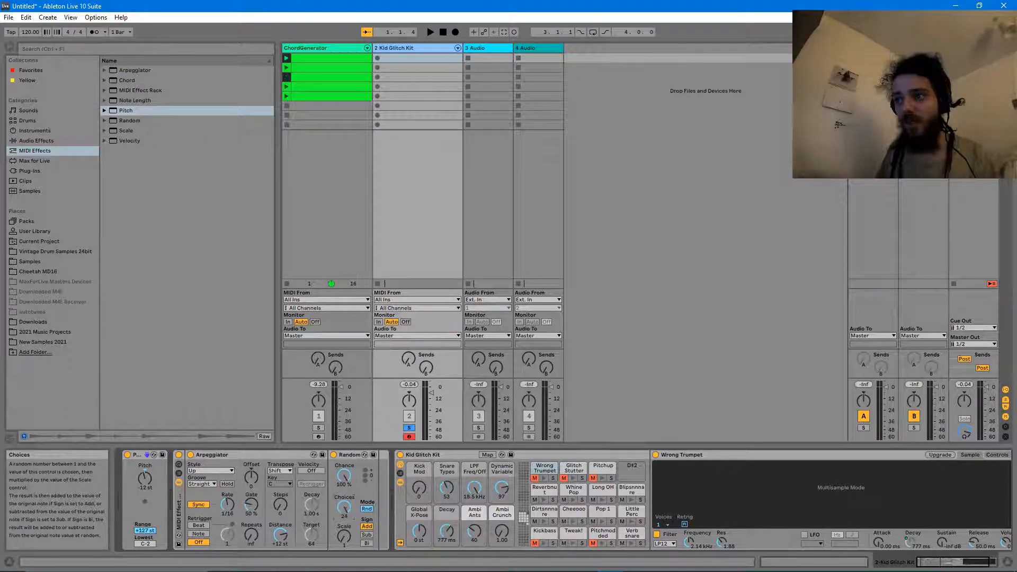
pyautogui.moveTo(344, 507); pyautogui.dragTo(344, 516)
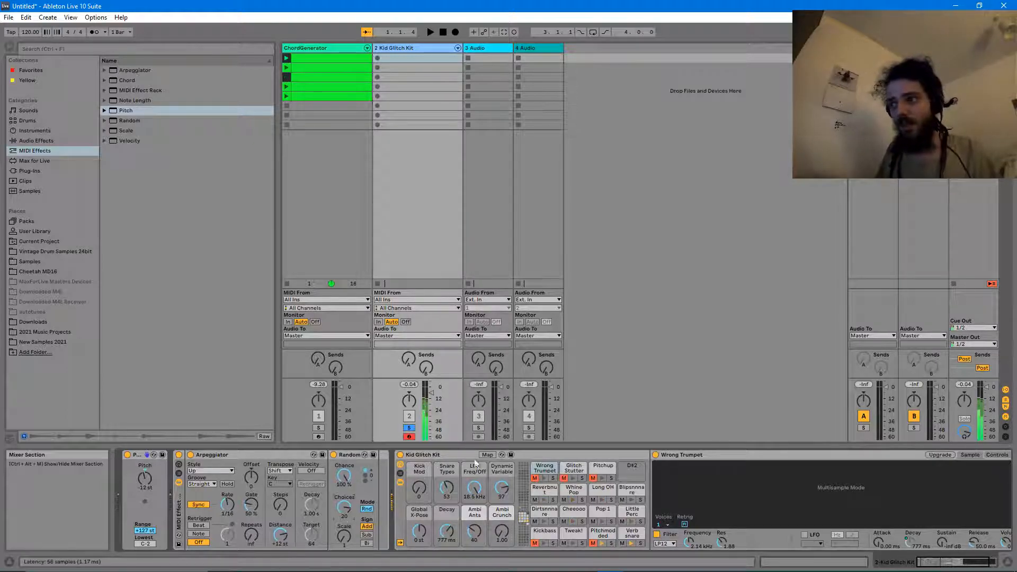
pyautogui.moveTo(939, 562); pyautogui.dragTo(948, 558)
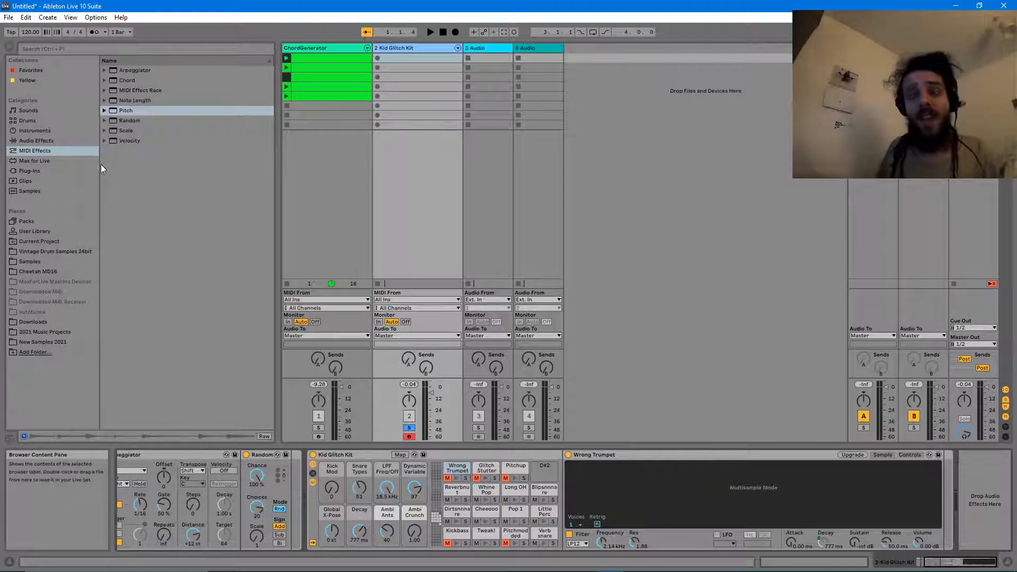
# - Drop LFO.amxd from Max for Live at the end of the Kid Glitch Kit chain and arm its Map button
pyautogui.click(44, 159)
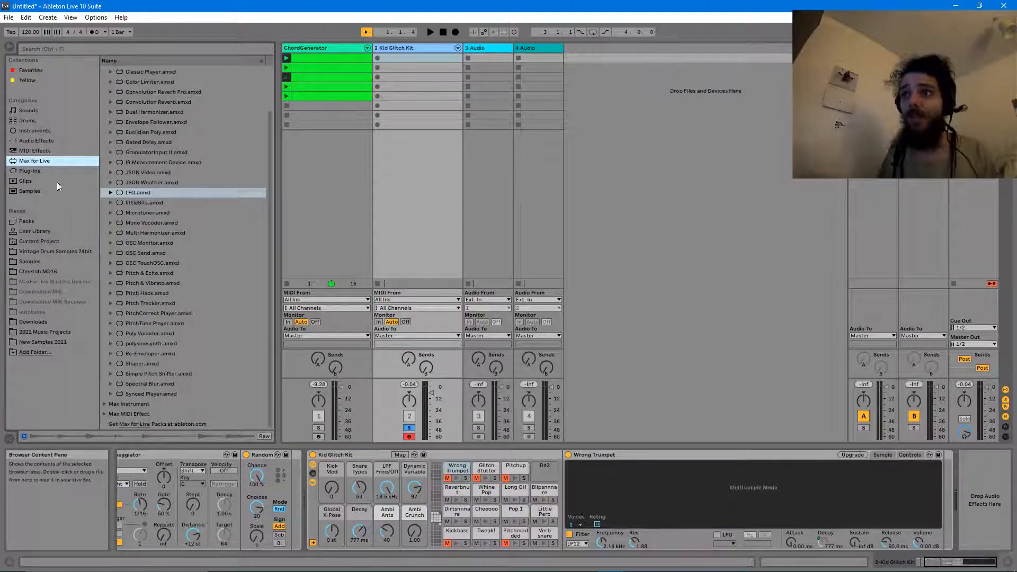
pyautogui.moveTo(102, 193); pyautogui.dragTo(991, 489)
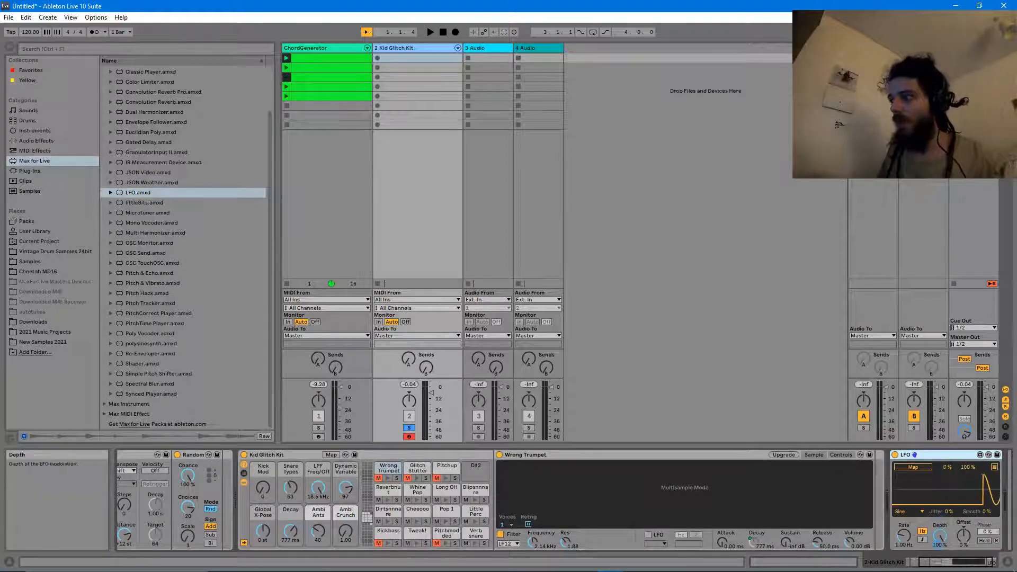
pyautogui.click(863, 469)
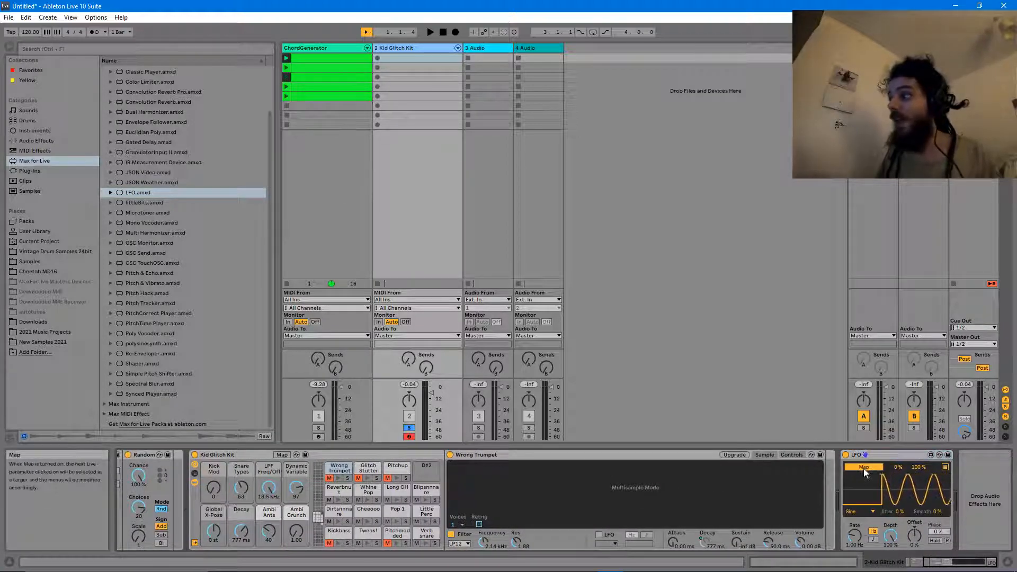
pyautogui.moveTo(928, 564); pyautogui.dragTo(924, 566)
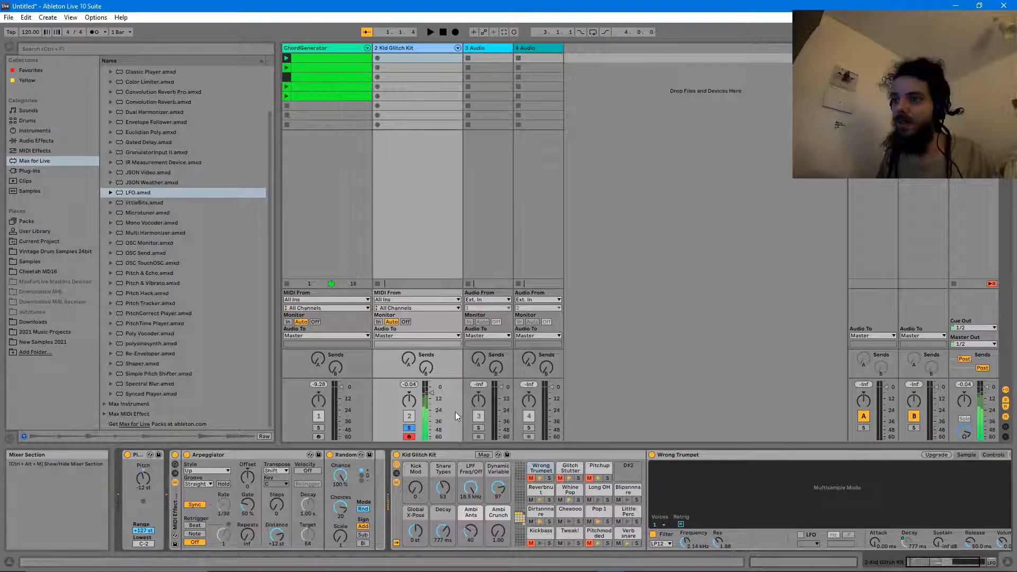
# - Set the LFO Depth to 28.3%, sync its rate to tempo, and choose the Square shape
pyautogui.moveTo(953, 562); pyautogui.dragTo(974, 566)
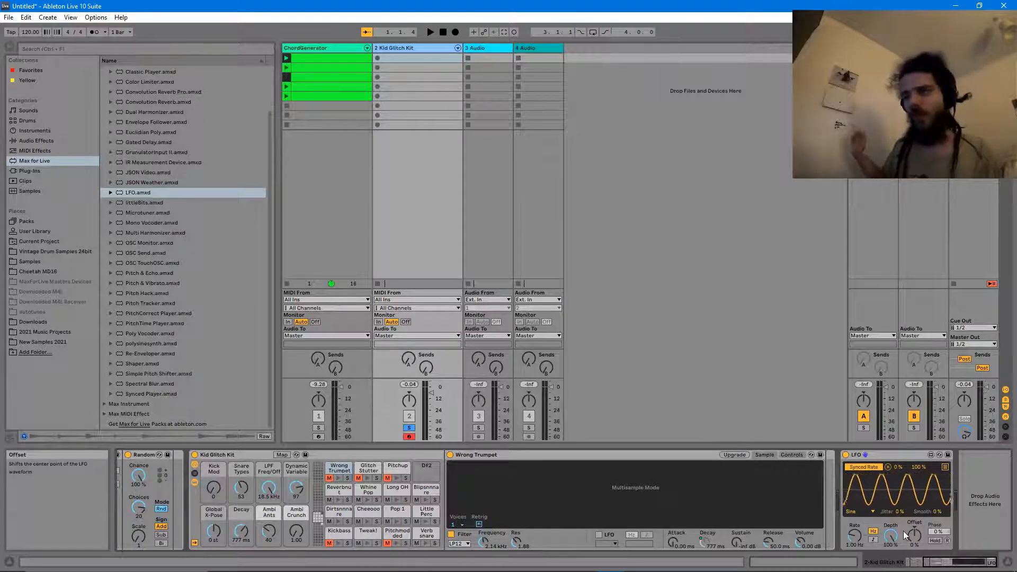
pyautogui.moveTo(891, 536)
pyautogui.mouseDown()
pyautogui.moveTo(891, 571)
pyautogui.moveTo(891, 533)
pyautogui.mouseUp()
pyautogui.click(873, 539)
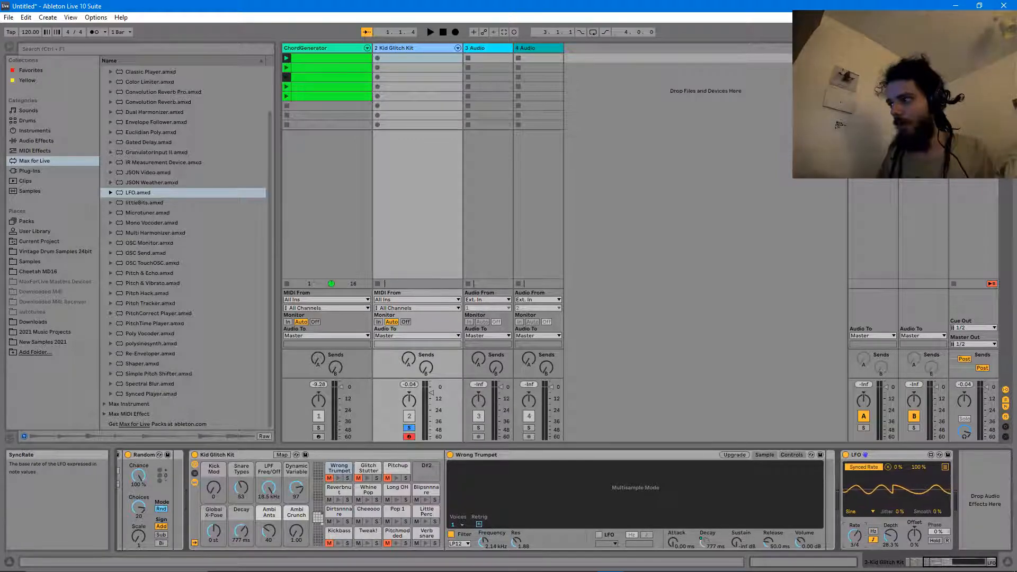
pyautogui.click(858, 513)
pyautogui.click(863, 484)
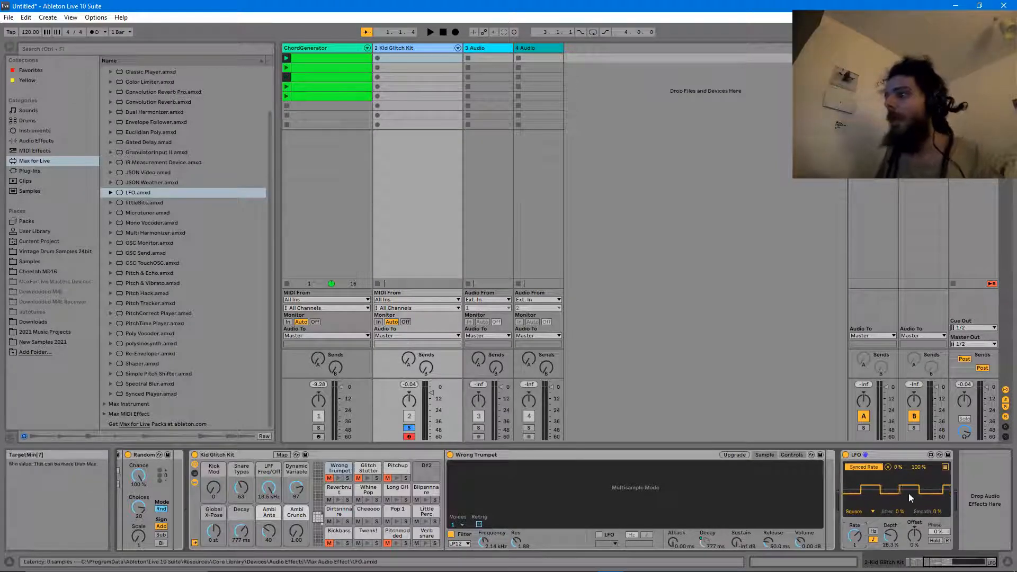
pyautogui.moveTo(928, 562); pyautogui.dragTo(898, 563)
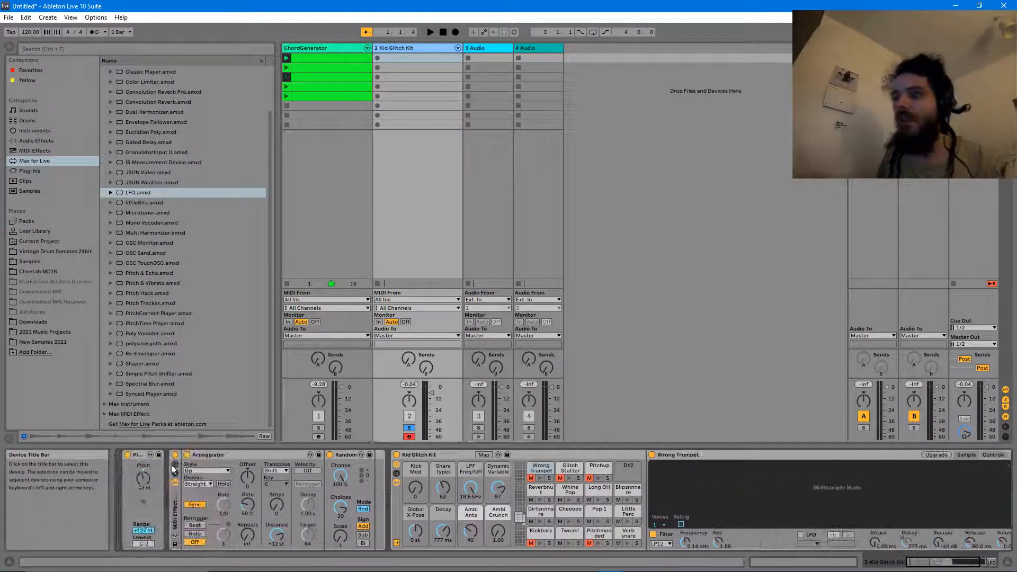
# - Set LFO Depth to 16.5% and Offset to 12%, and turn Random's Choices down to 15
pyautogui.click(225, 506)
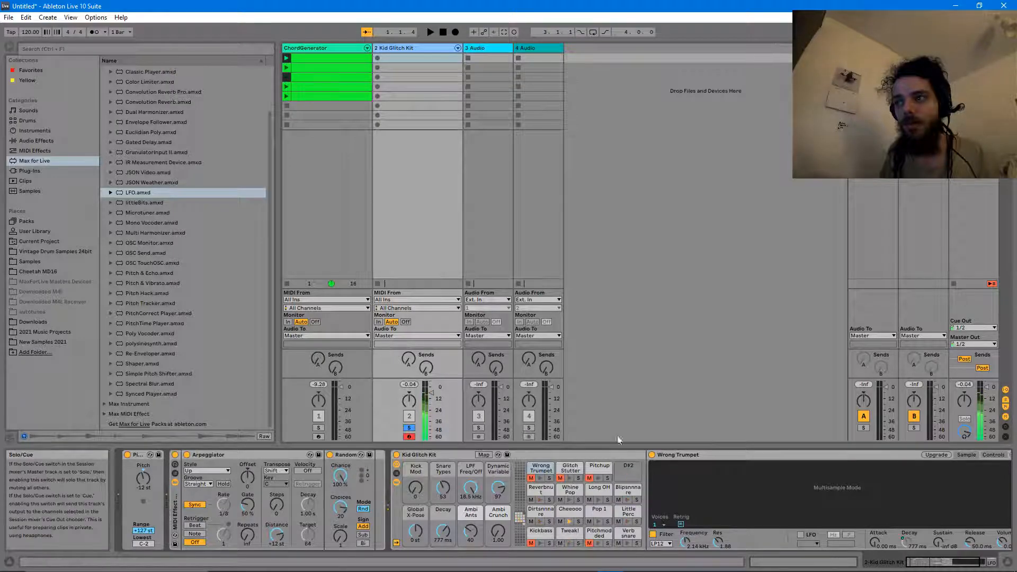
pyautogui.press('Return')
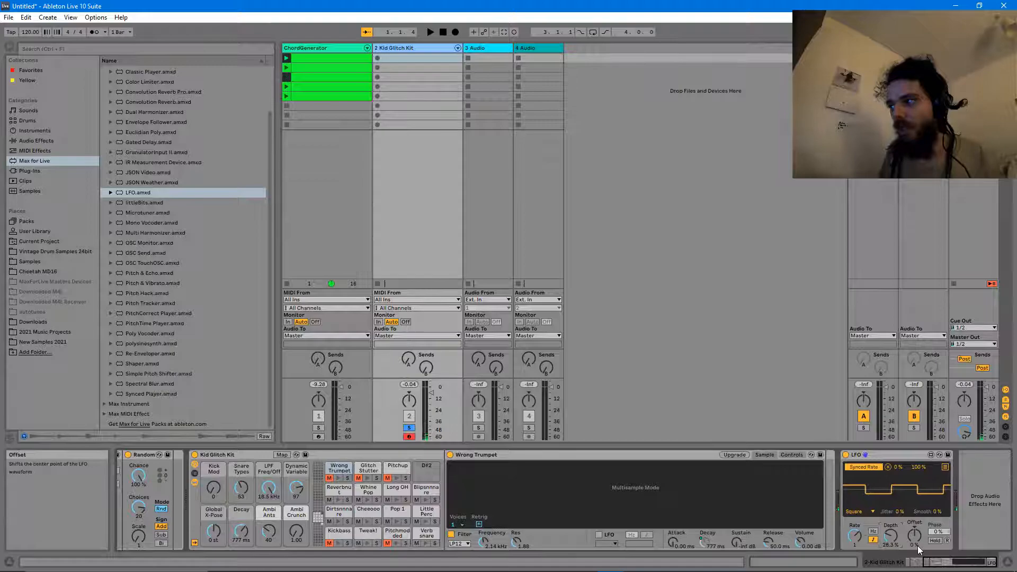
pyautogui.moveTo(967, 563); pyautogui.dragTo(953, 568)
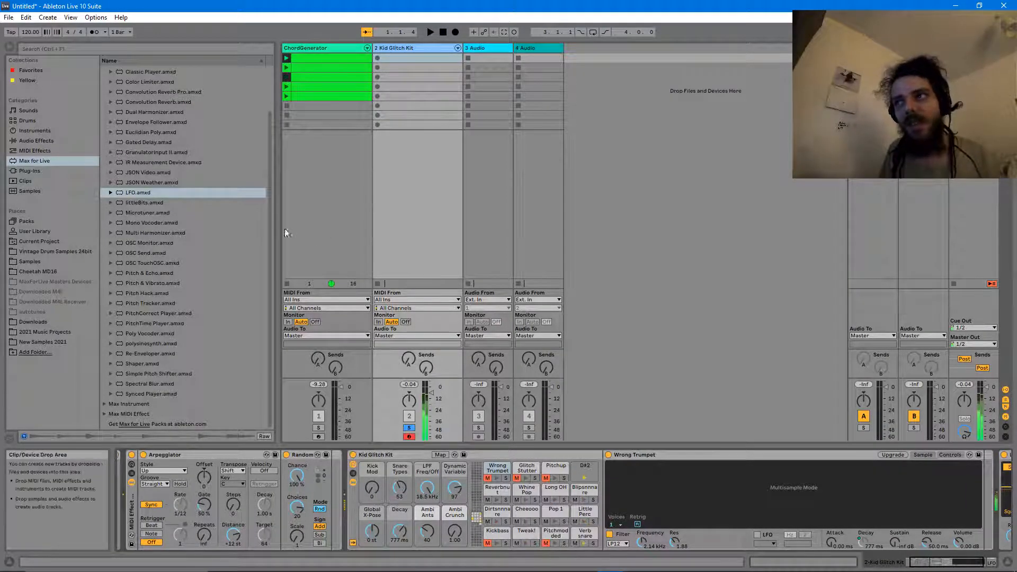
pyautogui.hscroll(5, 930, 540)
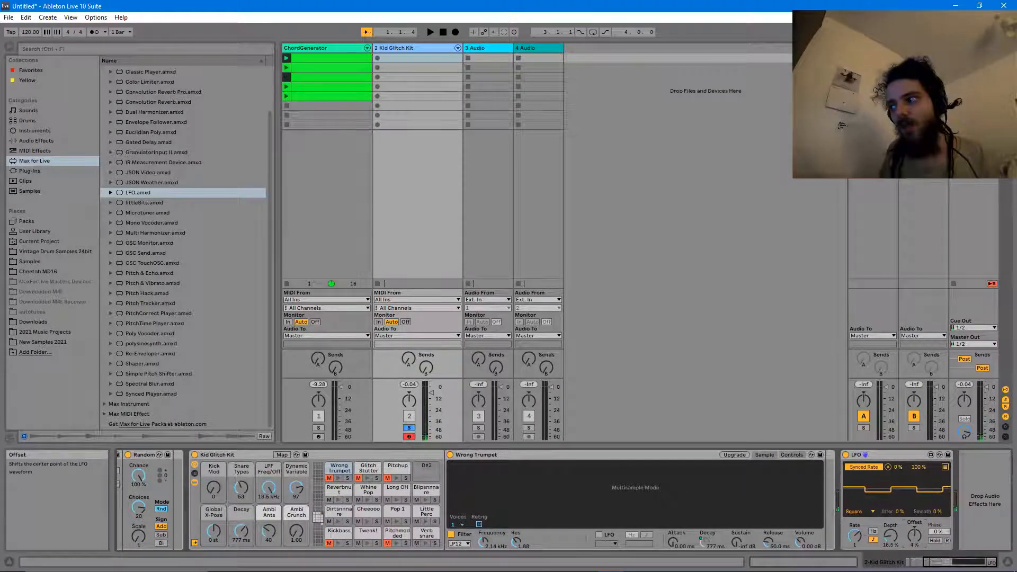
pyautogui.moveTo(932, 563); pyautogui.dragTo(863, 570)
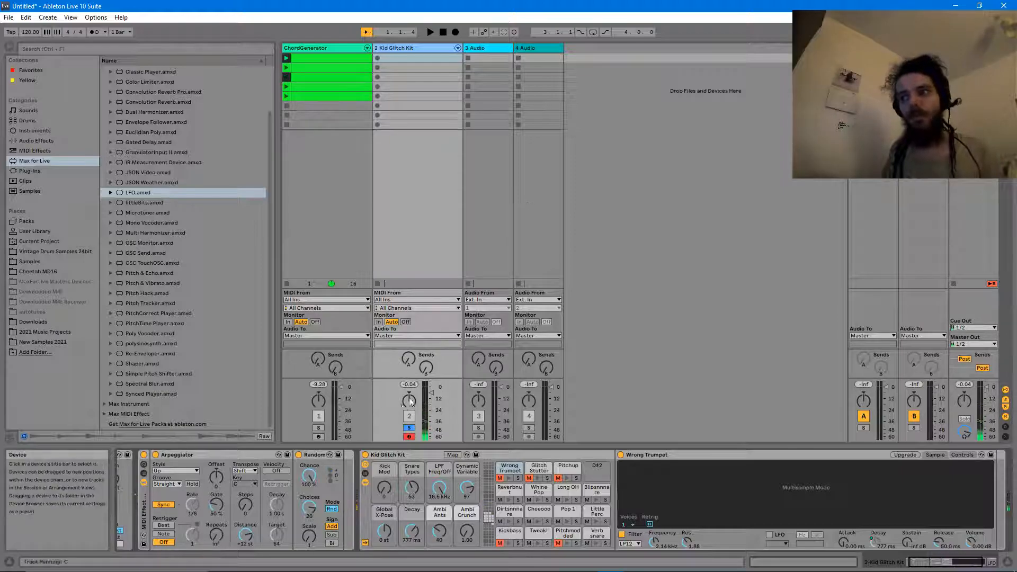
pyautogui.moveTo(307, 508); pyautogui.dragTo(307, 508)
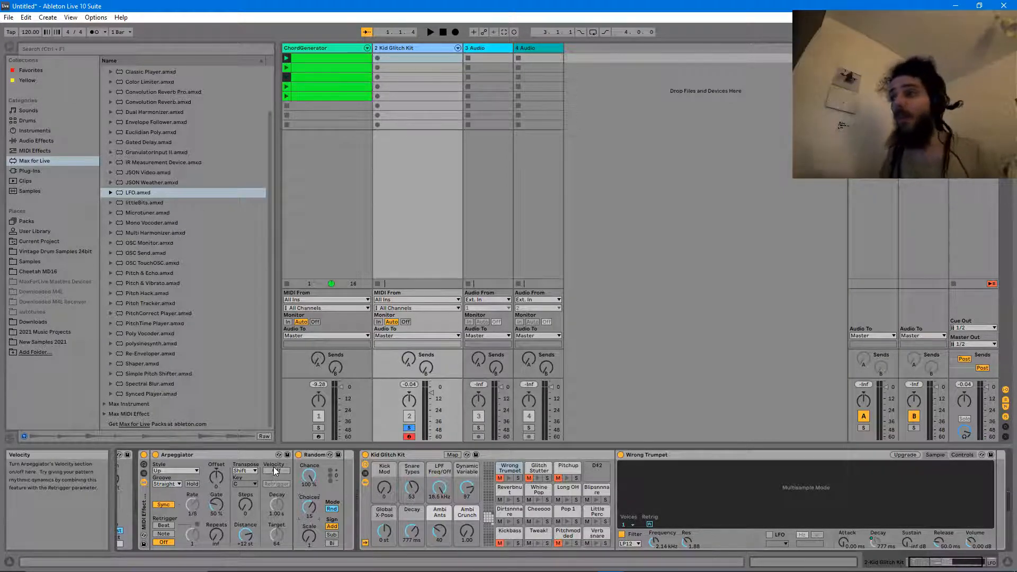
pyautogui.moveTo(960, 562); pyautogui.dragTo(982, 563)
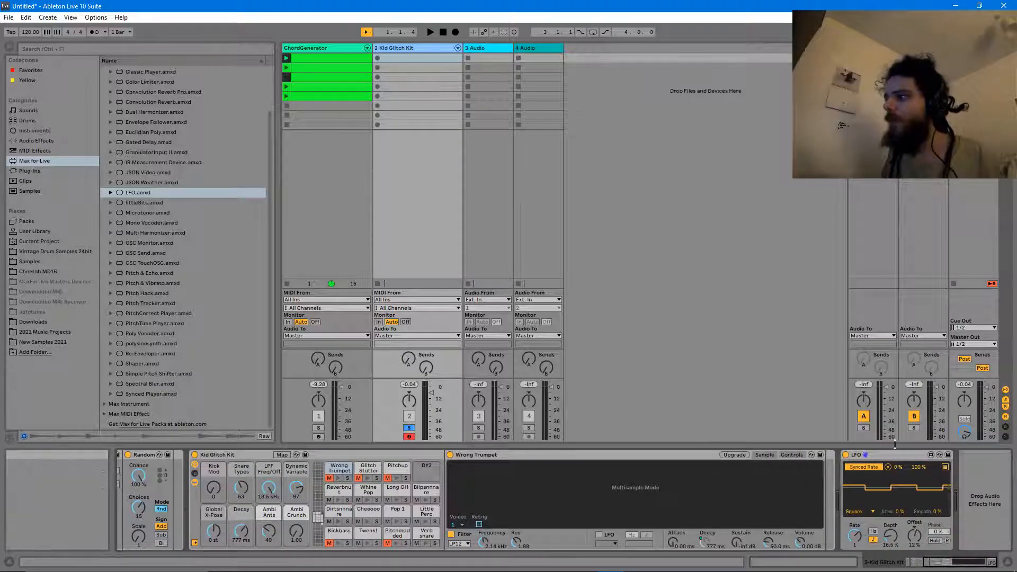
# - Select LFO in the browser and audition the Tweak!, Verb snare, Long OH and Blipsnnnare pads
pyautogui.click(129, 194)
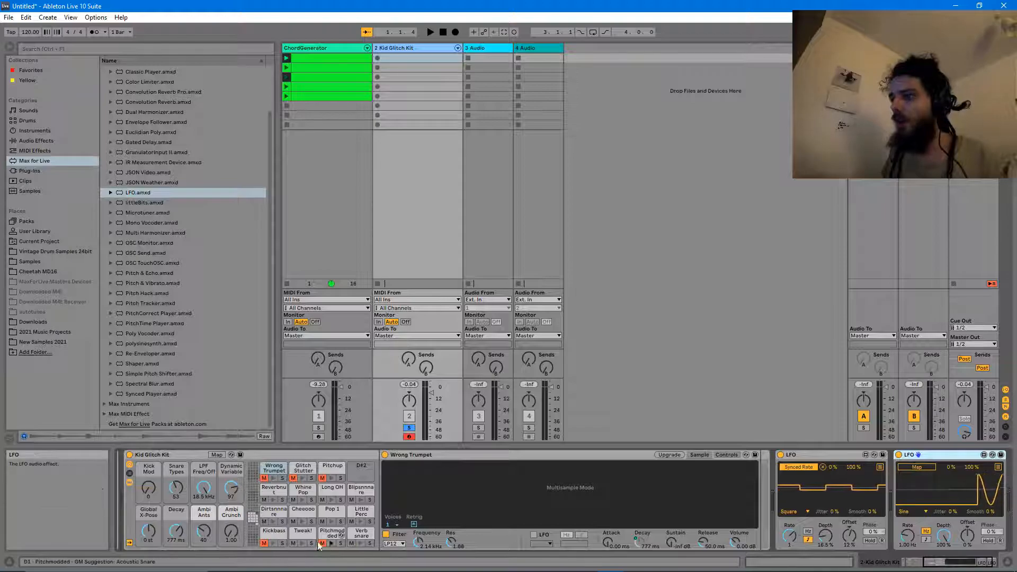
pyautogui.click(332, 512)
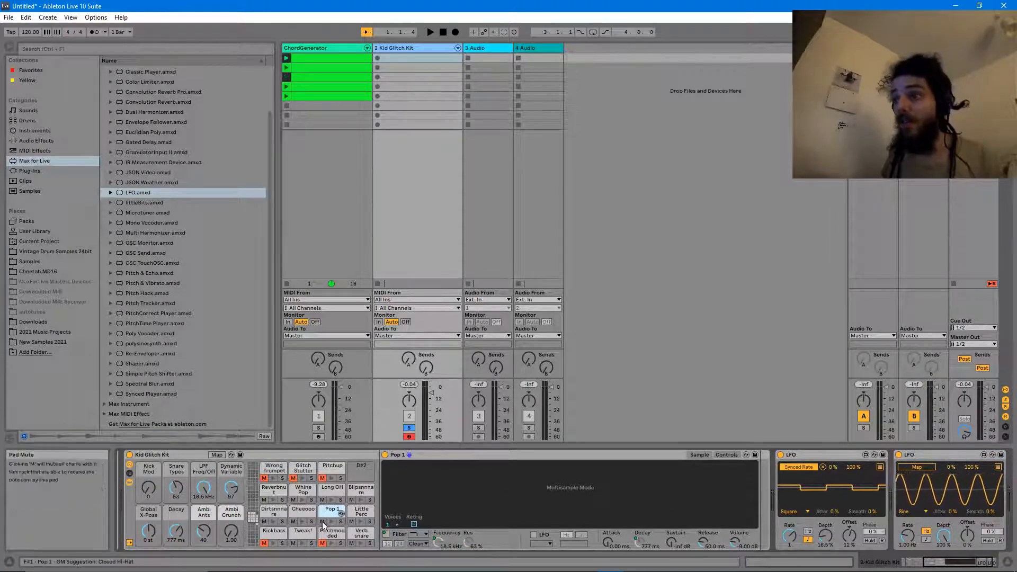
pyautogui.click(302, 544)
pyautogui.click(360, 544)
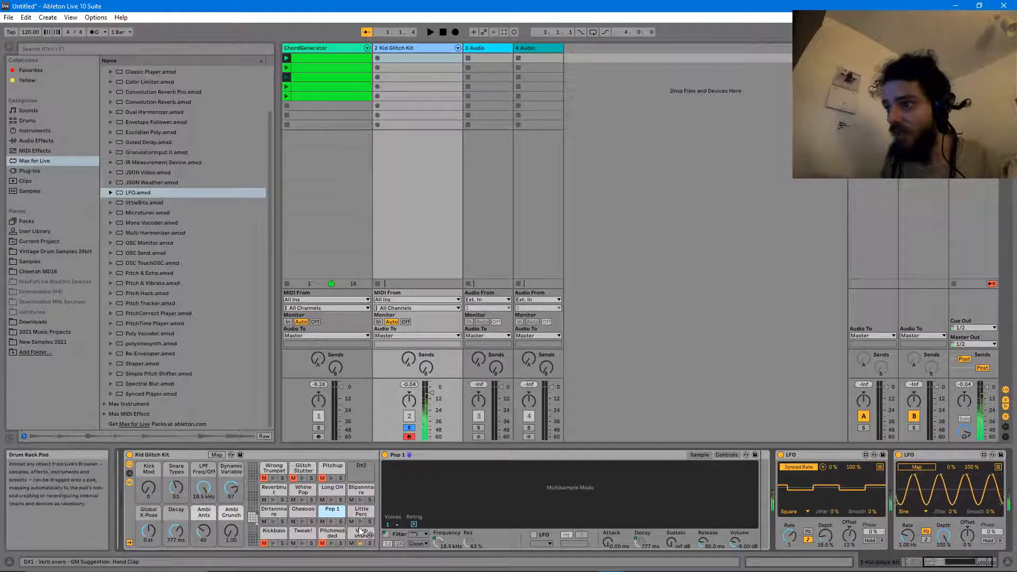
pyautogui.click(323, 531)
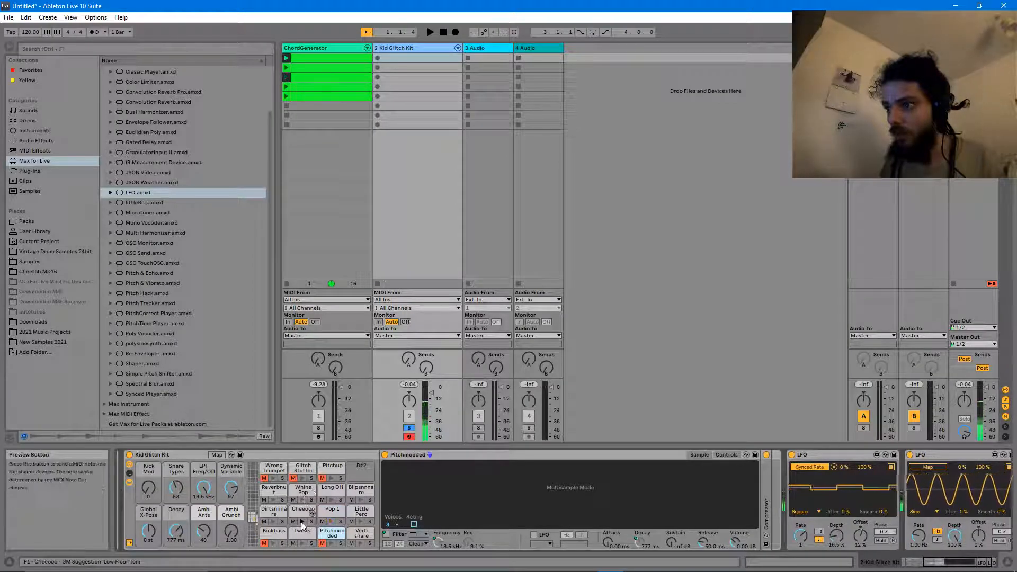
pyautogui.click(273, 500)
pyautogui.click(302, 500)
pyautogui.click(332, 500)
pyautogui.click(362, 501)
# - Select the Tweak! pad and show its Controls view with filter and envelope settings
pyautogui.click(360, 543)
pyautogui.click(303, 544)
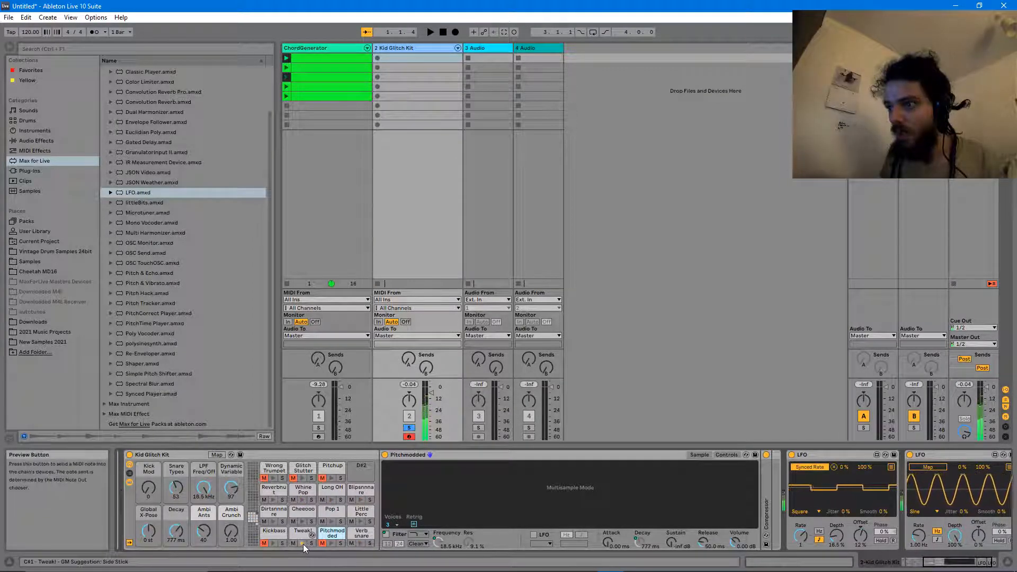
pyautogui.click(301, 533)
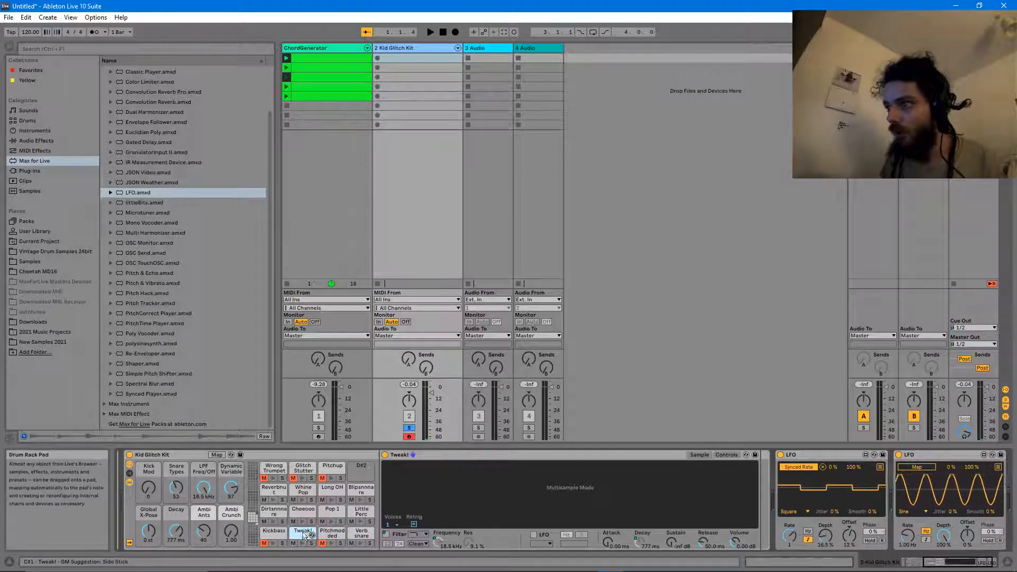
pyautogui.click(725, 455)
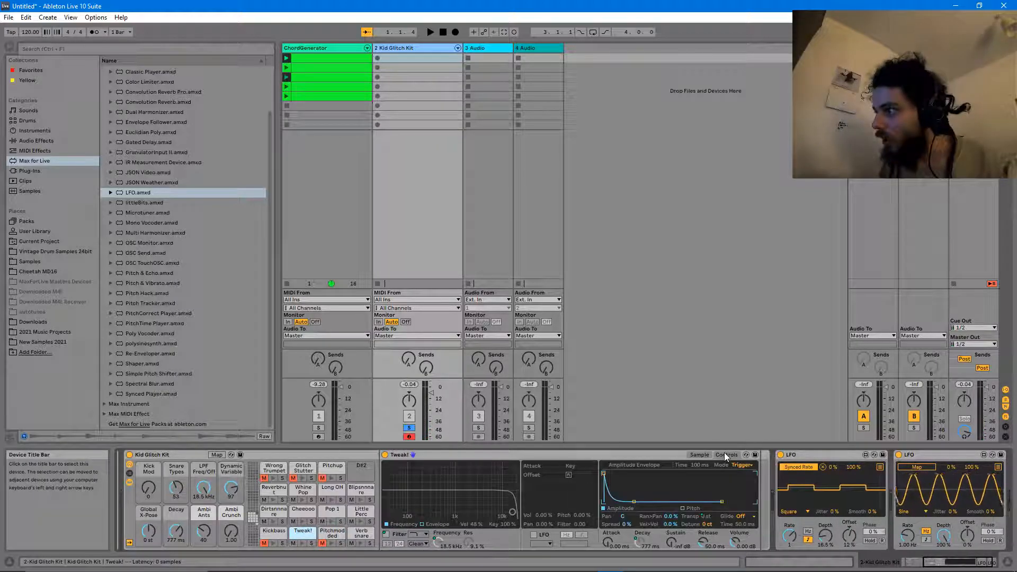
# - Unmap Tweak!'s Transpose from Global X-Pose, map the second LFO to it, and lower Depth
pyautogui.rightClick(707, 524)
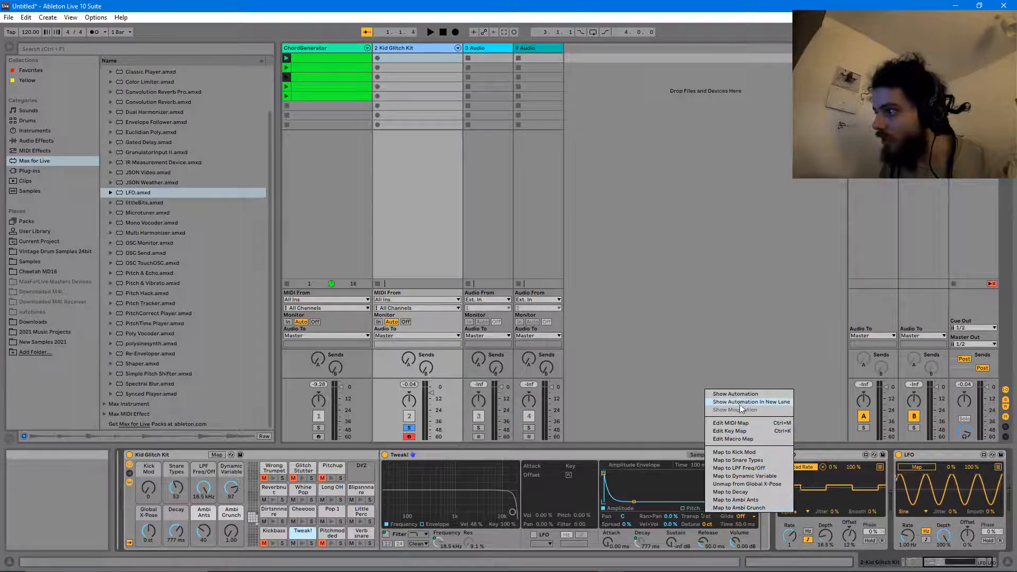
pyautogui.click(748, 484)
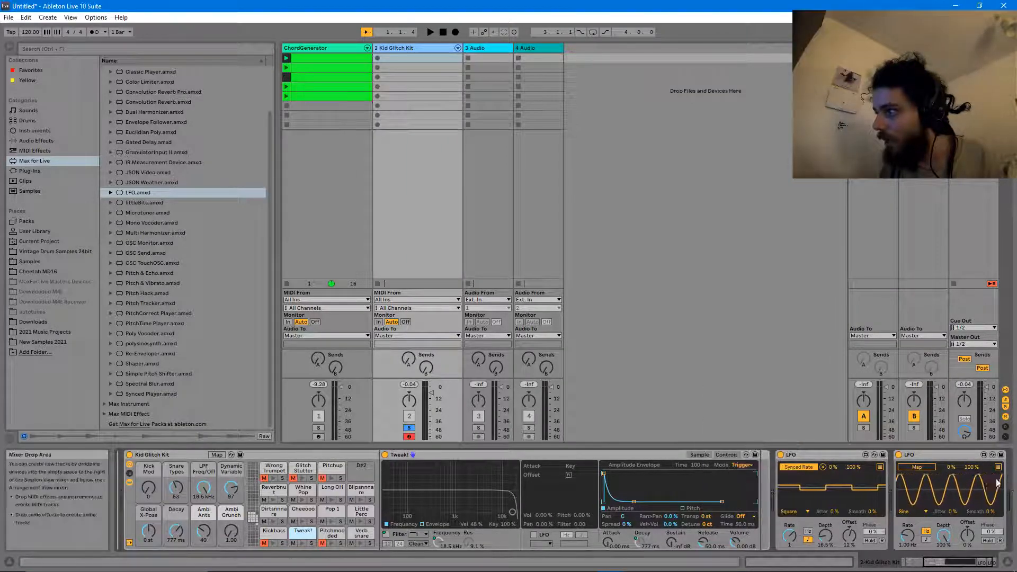
pyautogui.click(710, 517)
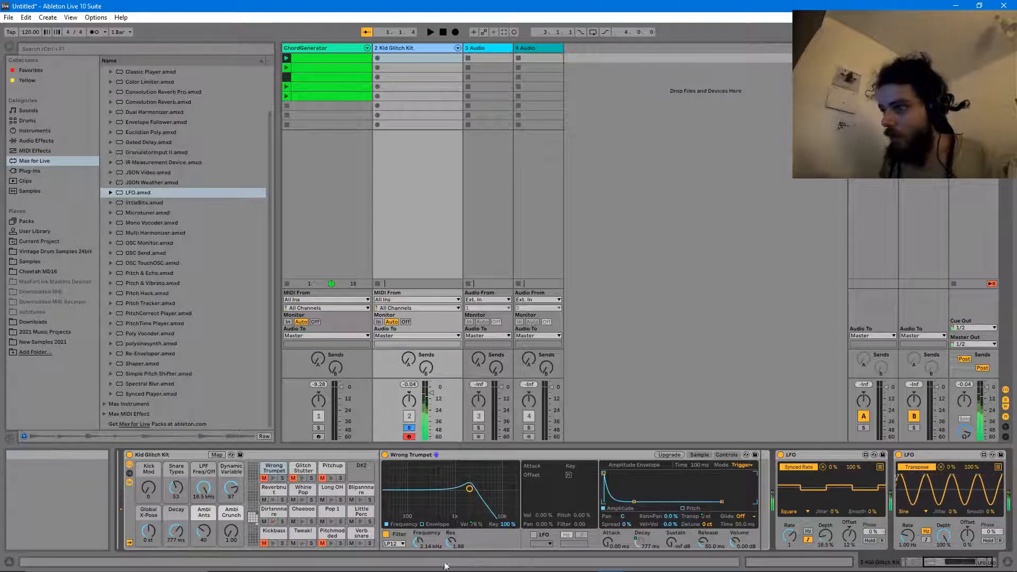
pyautogui.moveTo(943, 536); pyautogui.dragTo(943, 556)
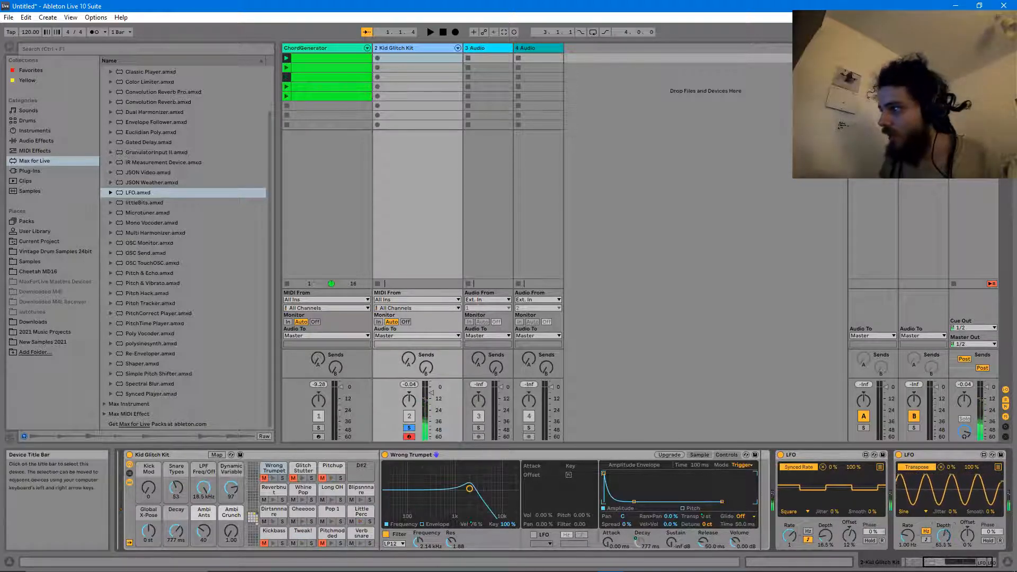
# - Open the LFO's Multimap, select the Cheeooo pad, and map LFO slot 2 to Detune
pyautogui.click(998, 467)
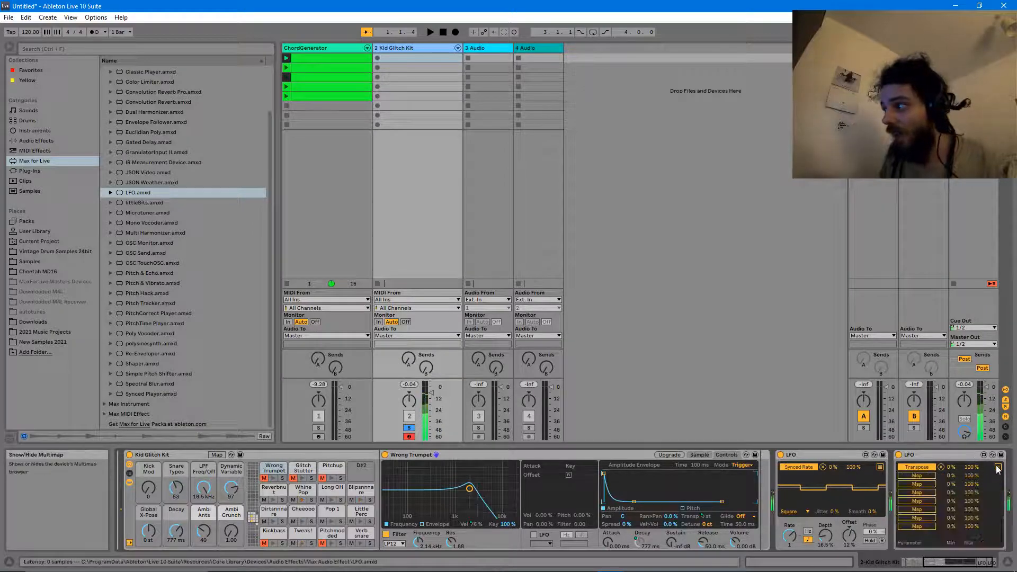
pyautogui.click(302, 512)
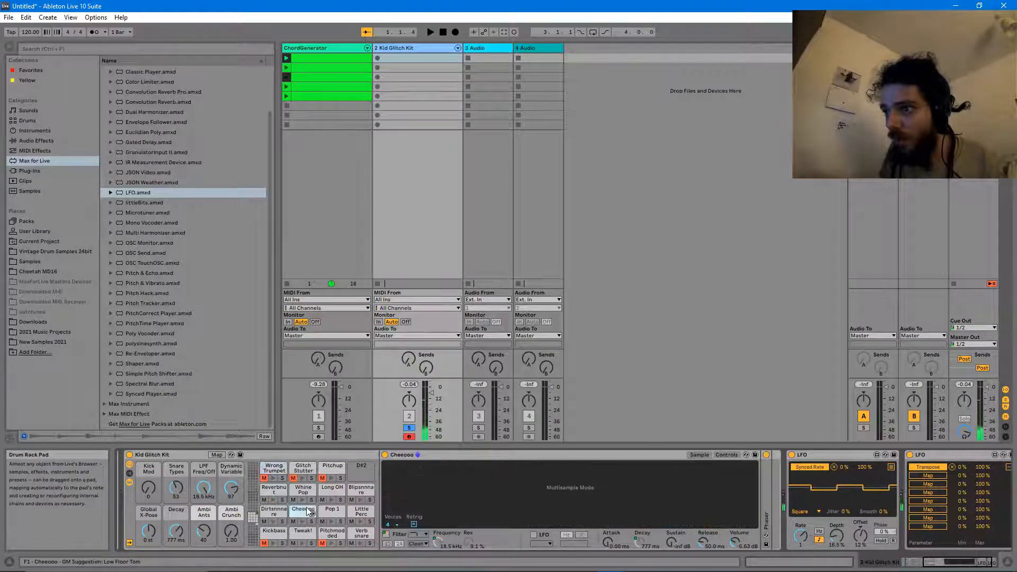
pyautogui.click(726, 455)
pyautogui.click(928, 475)
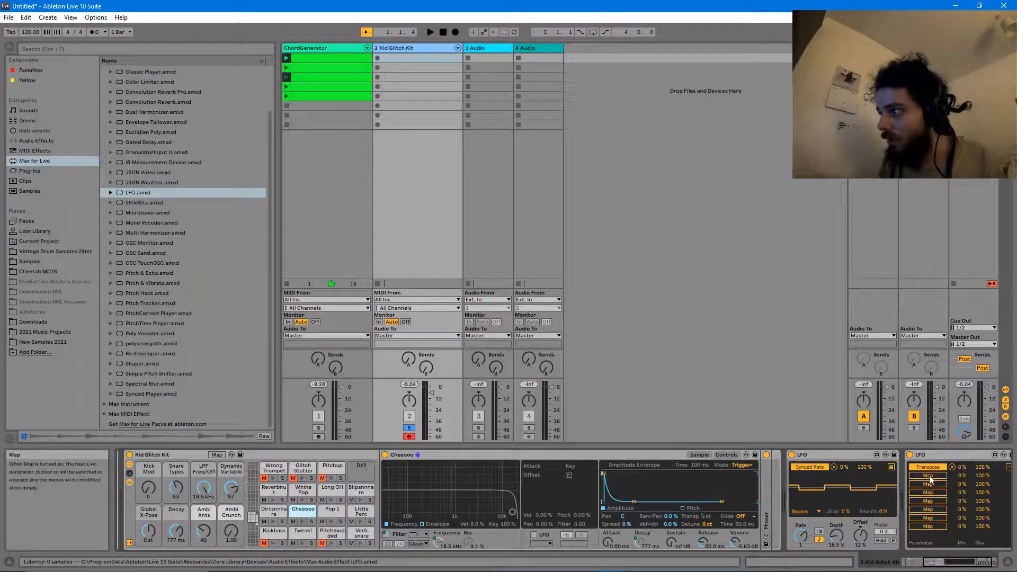
pyautogui.click(708, 524)
pyautogui.rightClick(716, 512)
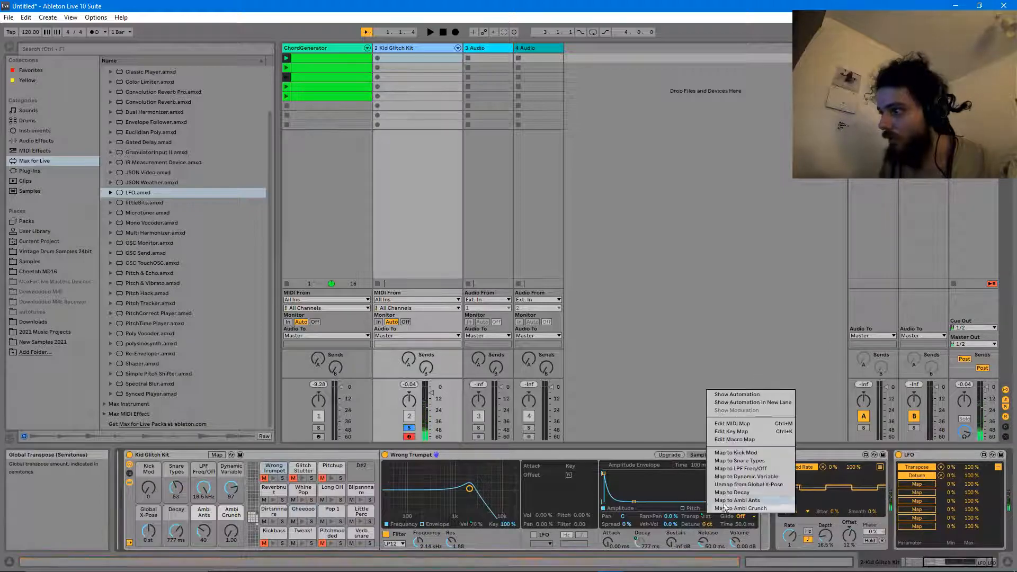
# - On Cheeooo, drop the LFO's Detune mapping and map that slot to Cheeooo's Transpose instead
pyautogui.click(303, 512)
pyautogui.click(304, 511)
pyautogui.rightClick(714, 519)
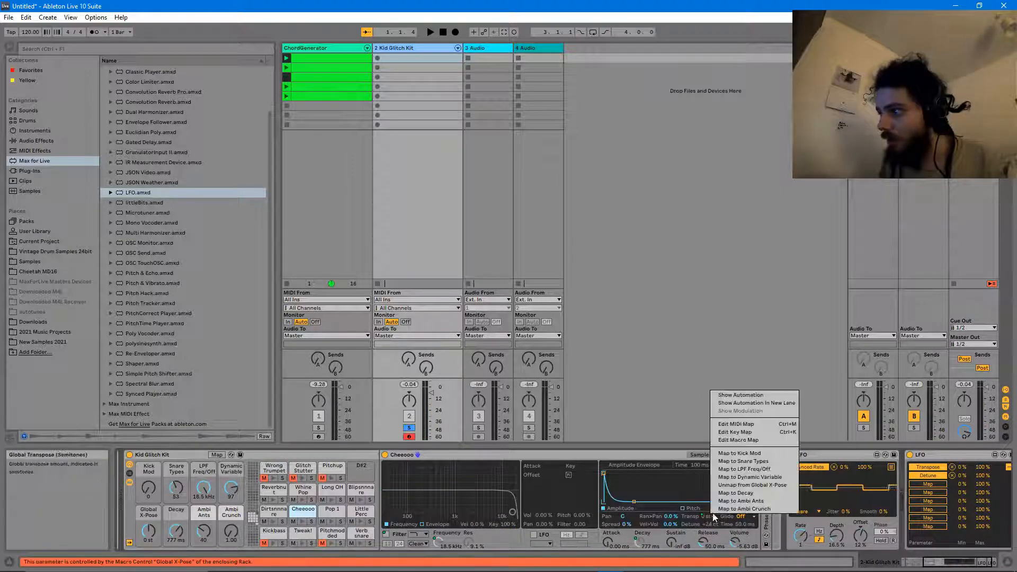
pyautogui.click(713, 519)
pyautogui.rightClick(712, 526)
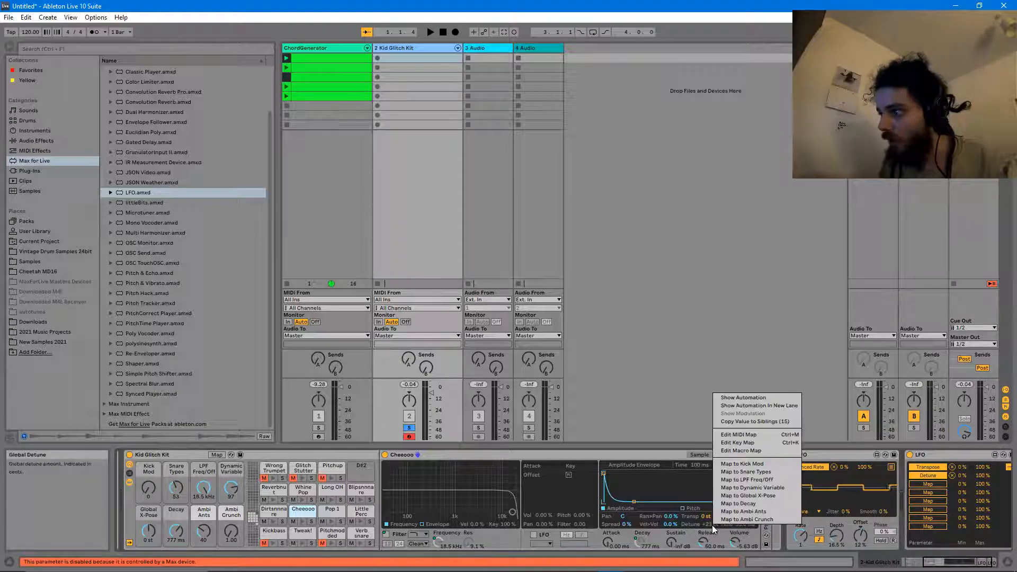
pyautogui.click(952, 475)
pyautogui.click(951, 476)
pyautogui.click(931, 475)
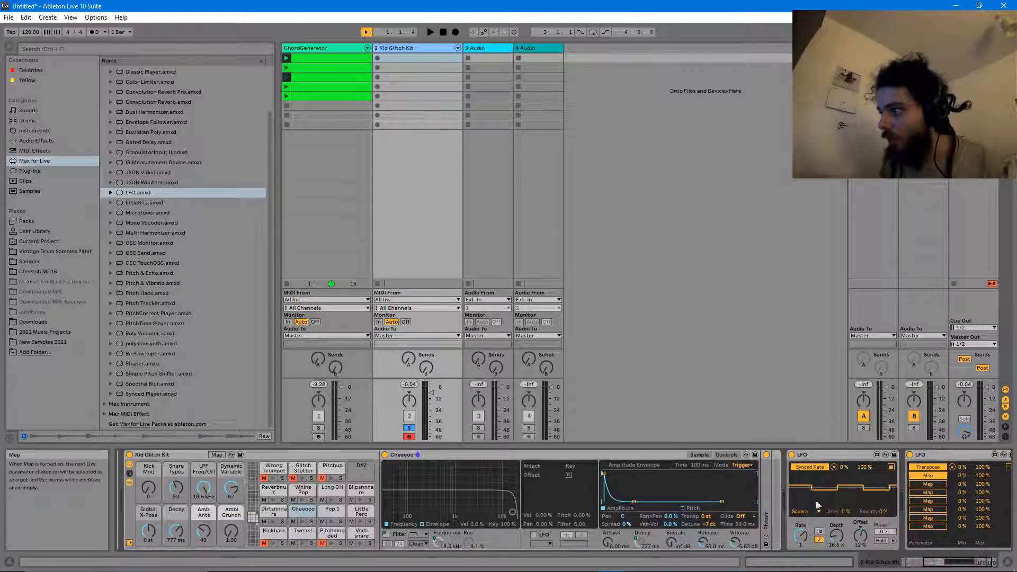
pyautogui.click(705, 517)
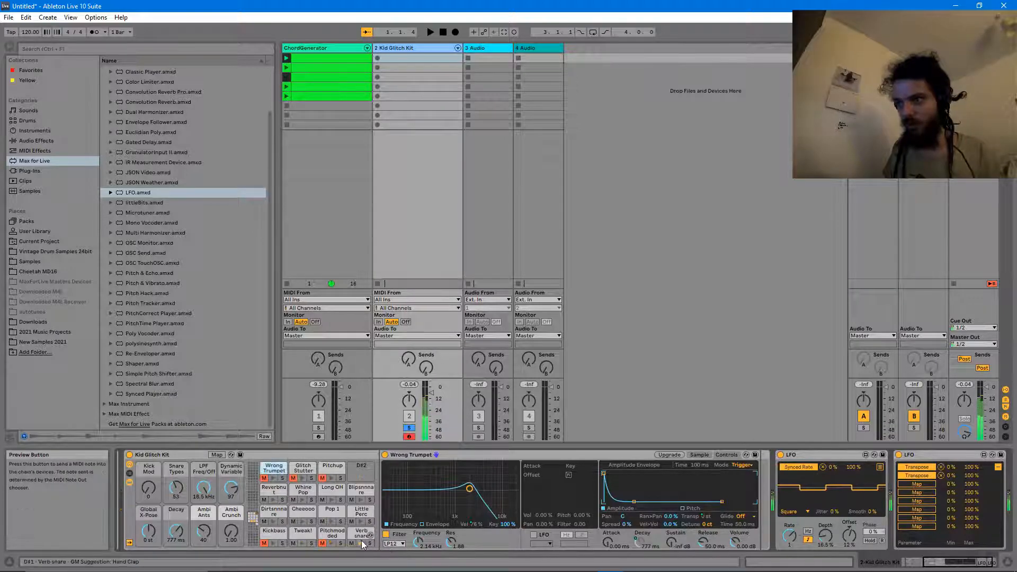
# - Unmap Little Perc's Transpose from Global X-Pose and assign it to the LFO's third mapping slot
pyautogui.click(360, 522)
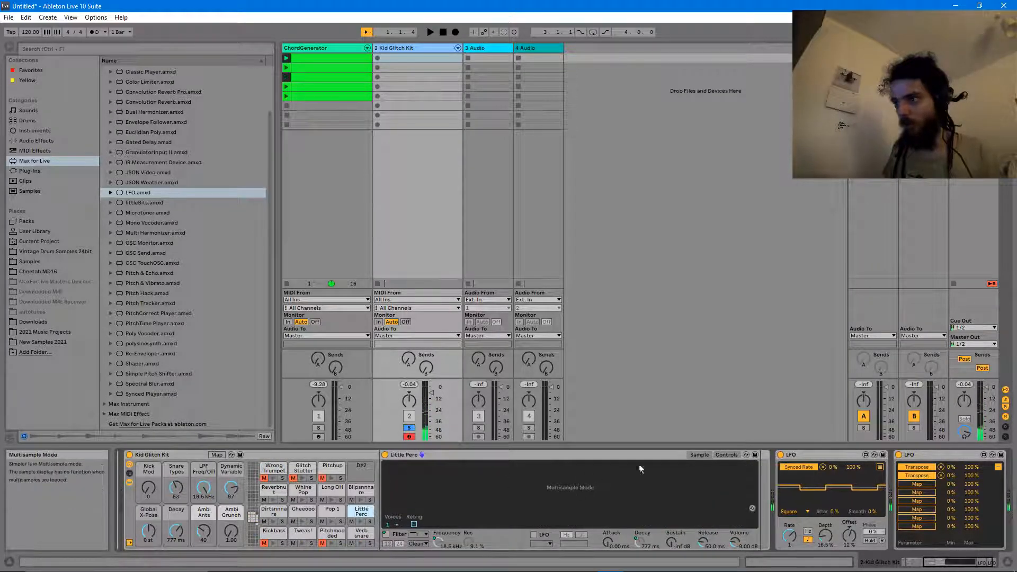
pyautogui.click(726, 455)
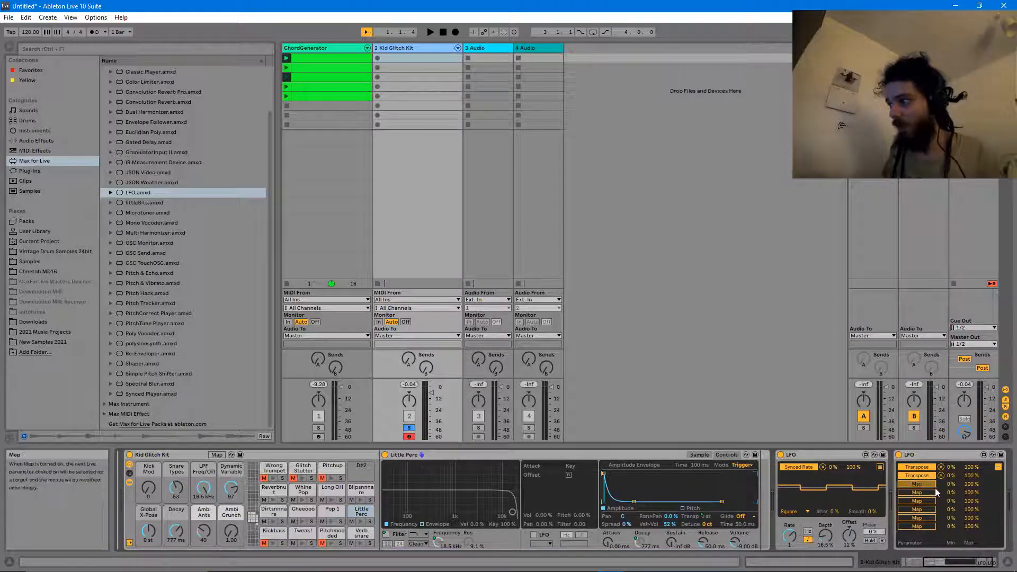
pyautogui.rightClick(707, 516)
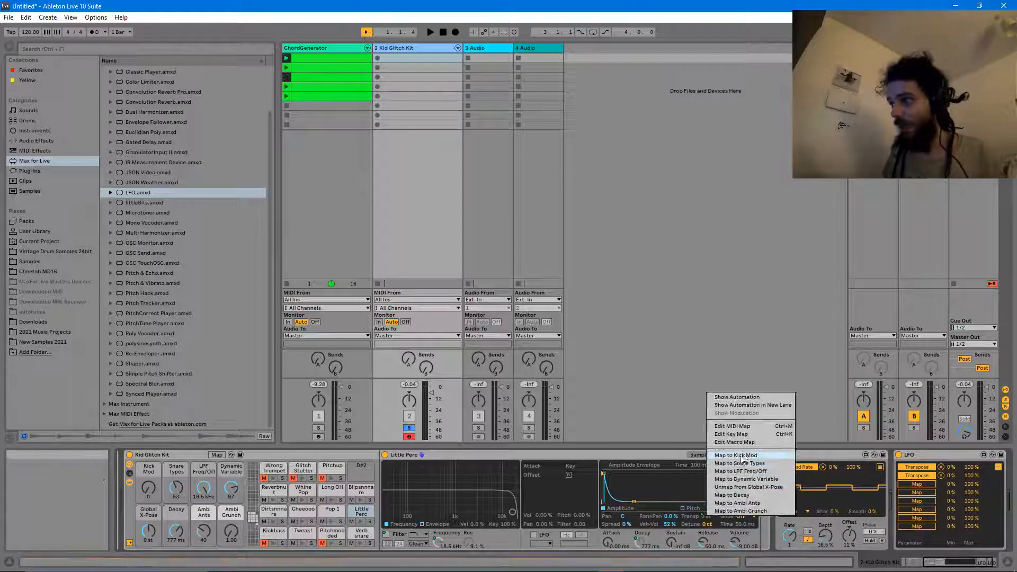
pyautogui.click(744, 488)
pyautogui.click(899, 485)
pyautogui.click(690, 514)
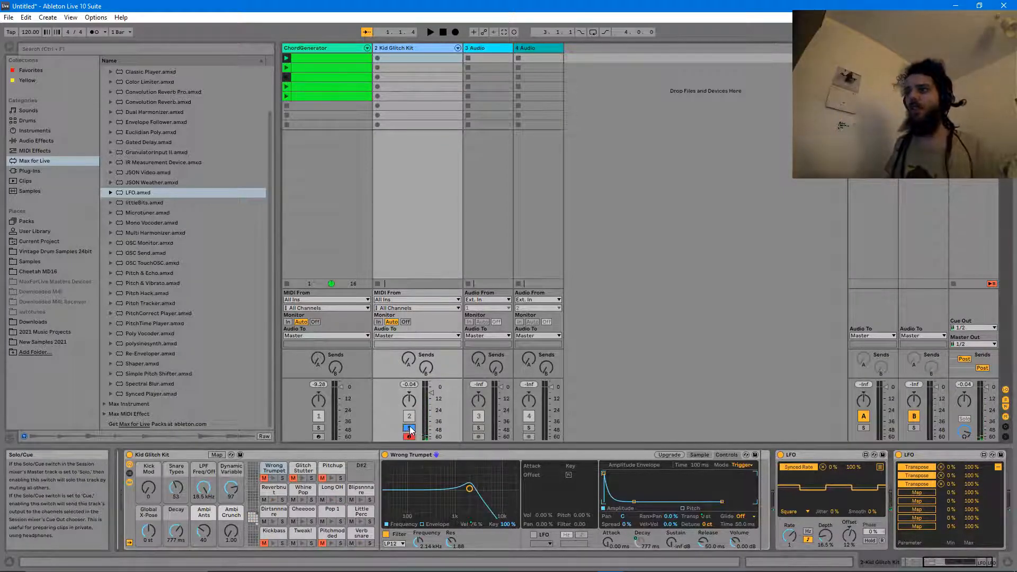
# - Play and stop the modulated drums, then insert a new MIDI track with Ctrl+Shift+T
pyautogui.press('space')
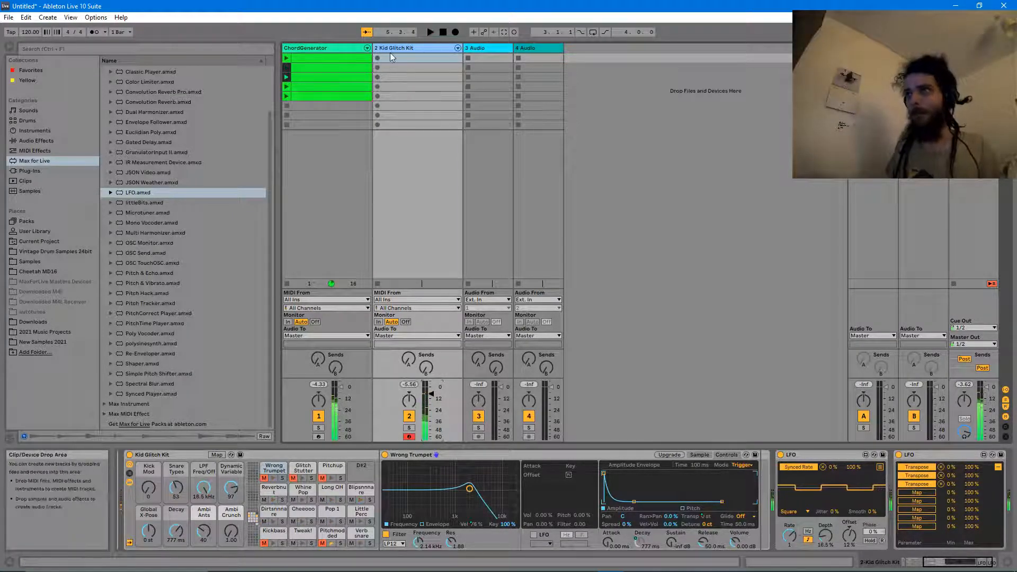
pyautogui.press('space')
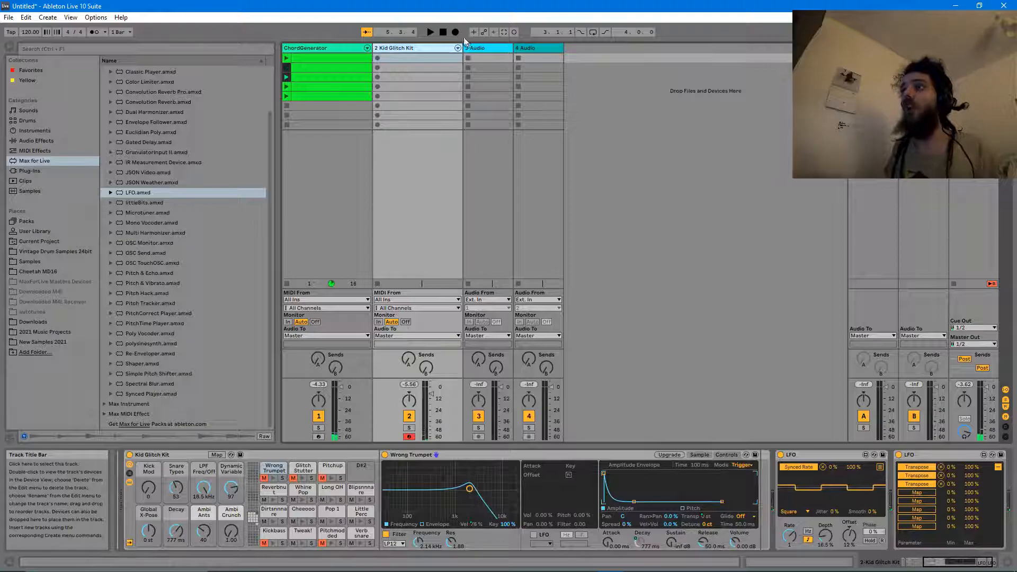
pyautogui.hotkey('ctrl', 'shift', 't')
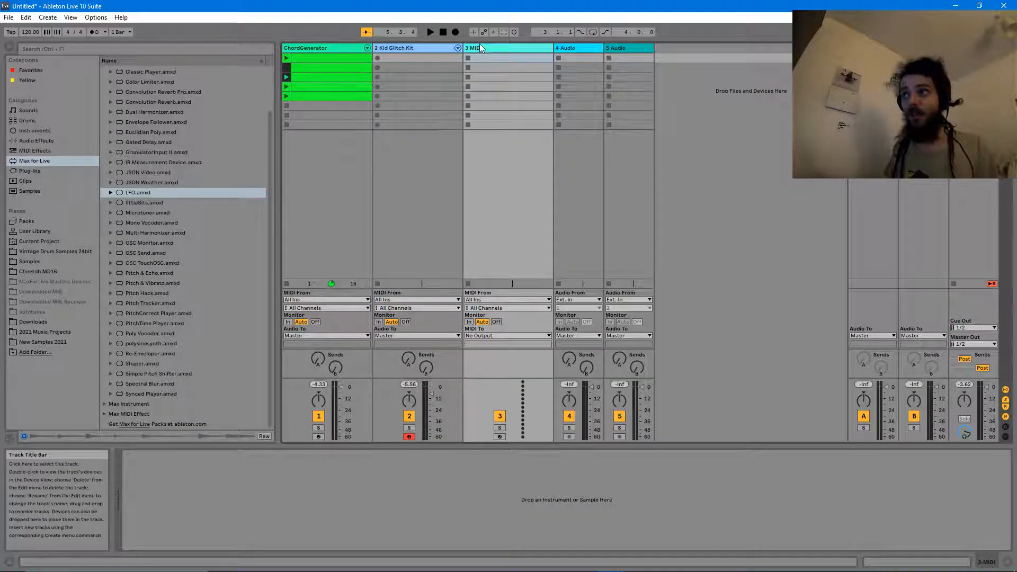
# - Set the 3 MIDI track's input to 2-Kid Glitch Kit and arm it for recording
pyautogui.click(493, 299)
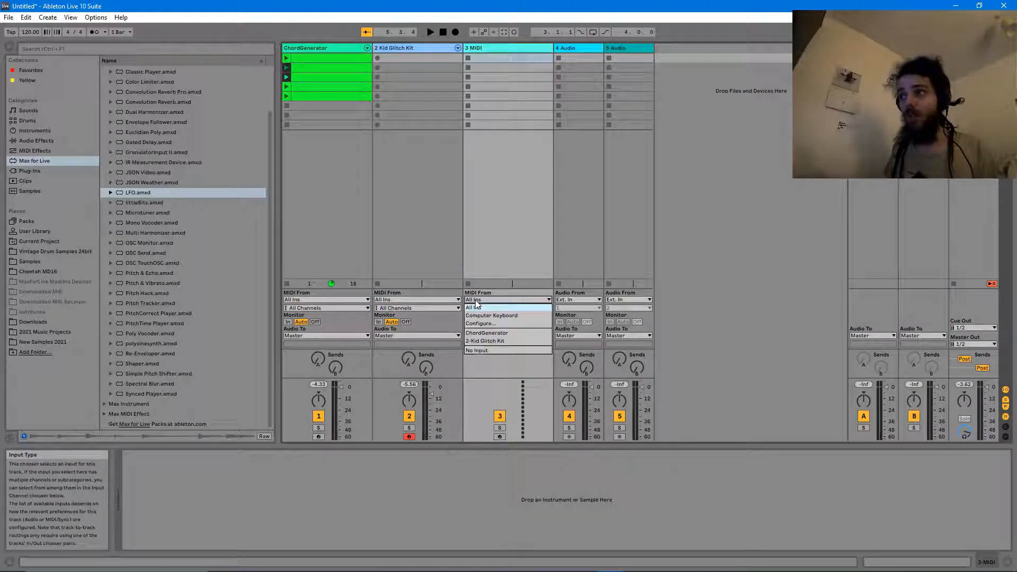
pyautogui.click(513, 342)
pyautogui.click(500, 436)
# - Create a 4-bar Kid Glitch Kit clip with one sustained Longbass (B1) note and launch it
pyautogui.doubleClick(388, 58)
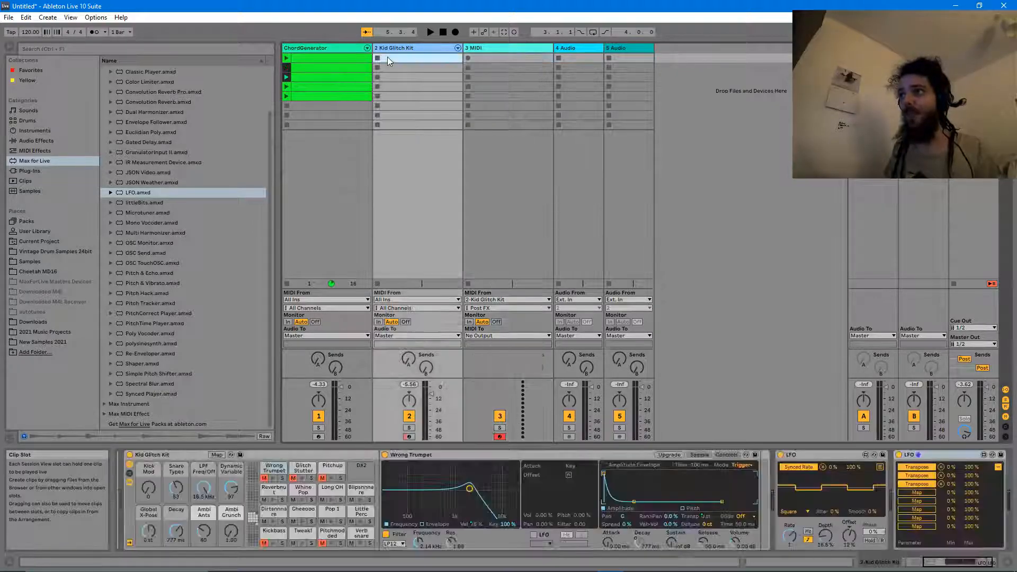
pyautogui.scroll(-3, 307, 422)
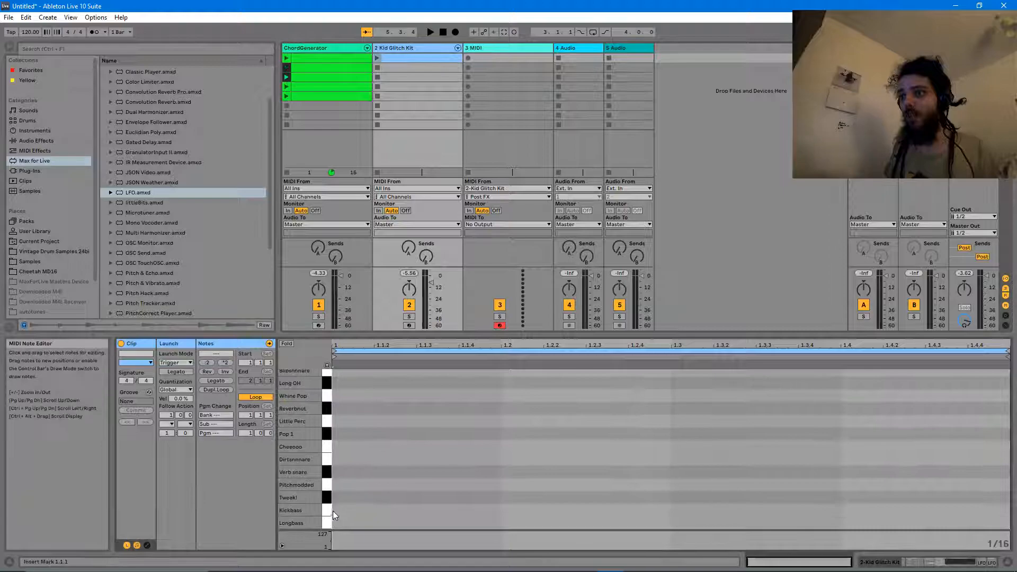
pyautogui.doubleClick(335, 523)
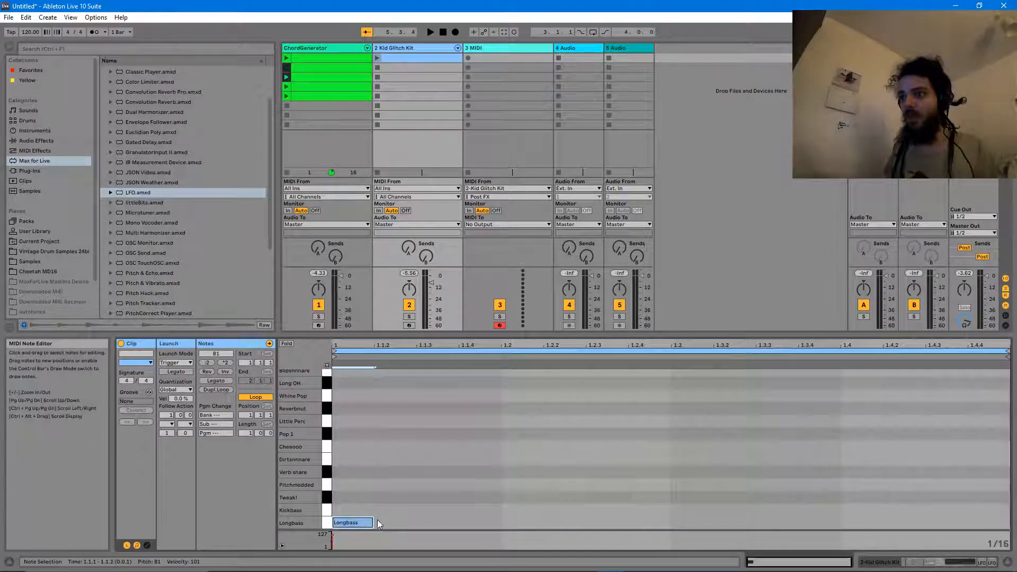
pyautogui.moveTo(373, 522); pyautogui.dragTo(1007, 522)
pyautogui.click(533, 437)
pyautogui.moveTo(496, 523); pyautogui.dragTo(936, 461)
pyautogui.click(377, 58)
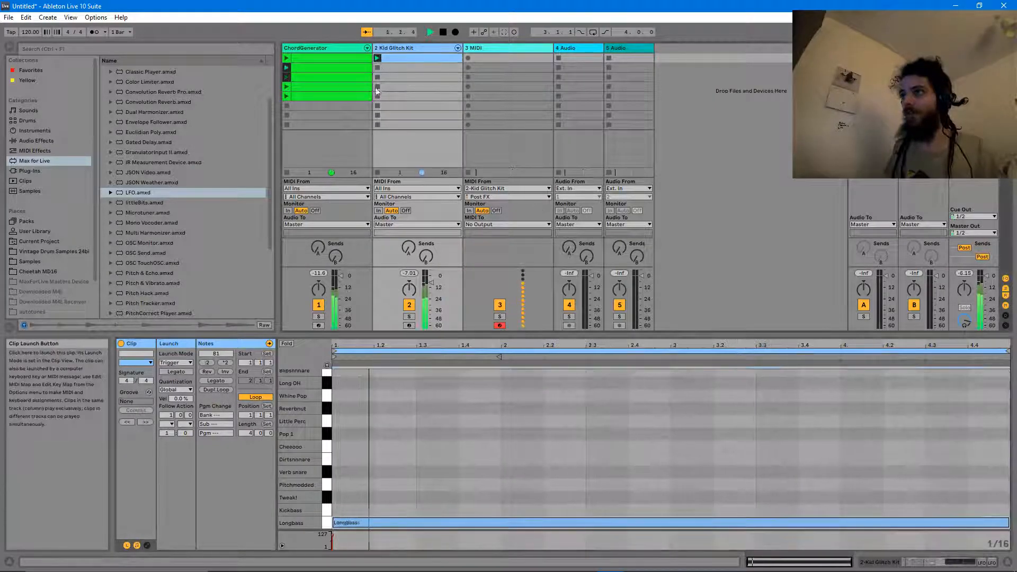
pyautogui.click(504, 48)
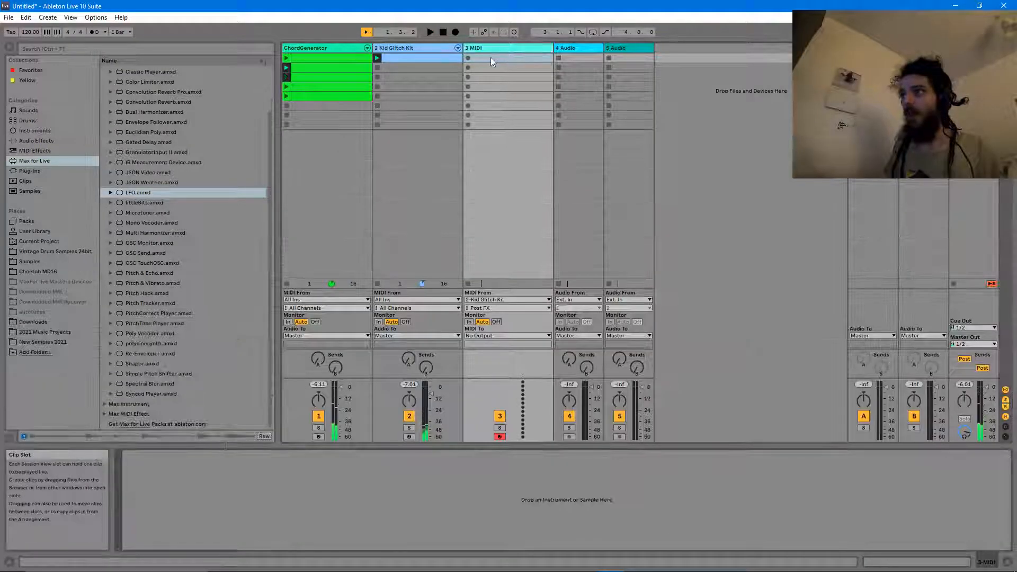
# - Create an empty 3 MIDI clip with a 4-bar loop and a Next follow action after 4 bars
pyautogui.doubleClick(491, 57)
pyautogui.click(250, 432)
pyautogui.write('4')
pyautogui.click(491, 427)
pyautogui.click(171, 416)
pyautogui.write('4')
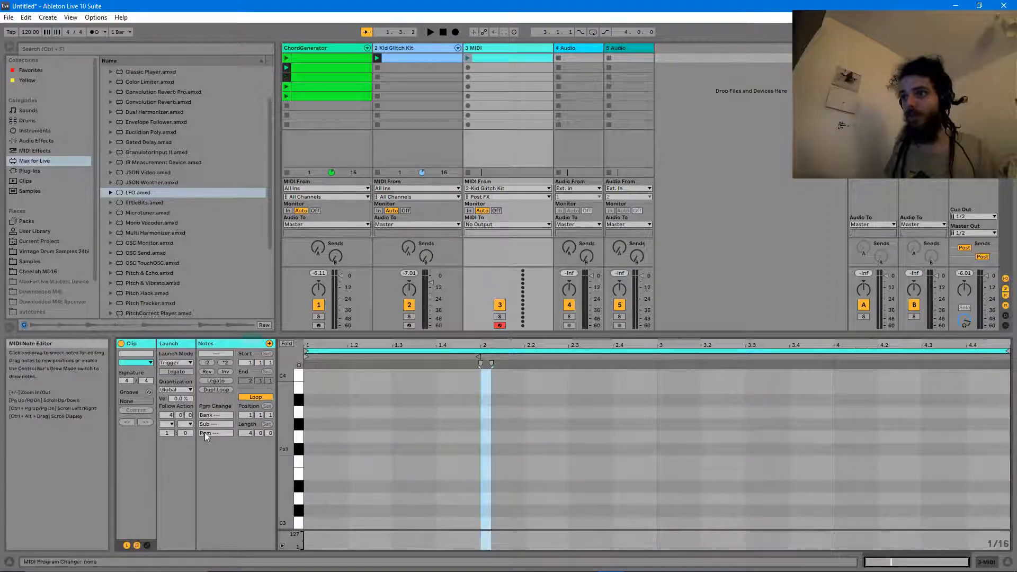
pyautogui.click(167, 424)
pyautogui.click(180, 464)
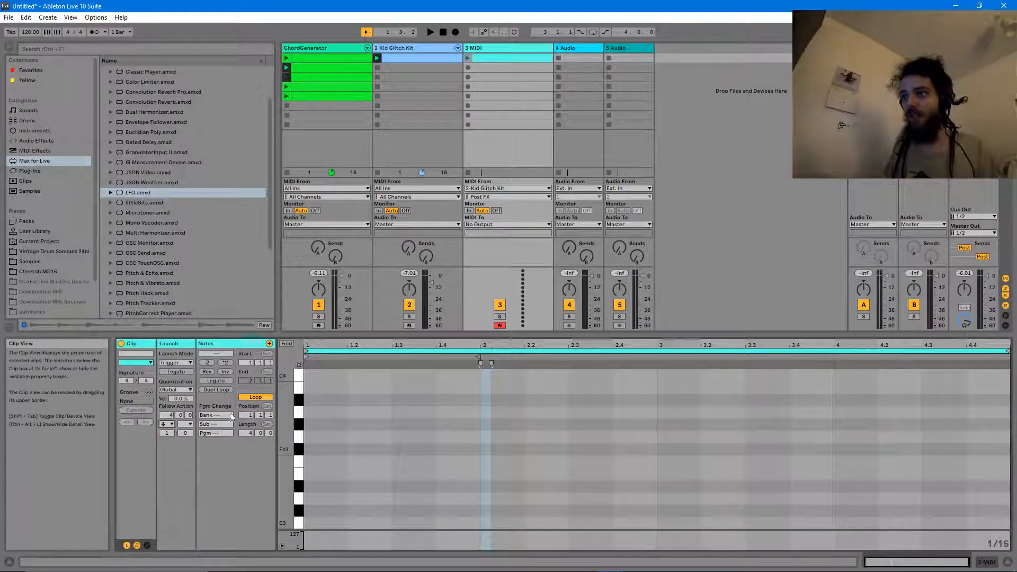
# - Duplicate the clip down the 3 MIDI track and delete the two surplus clips at the bottom
pyautogui.scroll(-1, 328, 492)
pyautogui.scroll(-1, 311, 515)
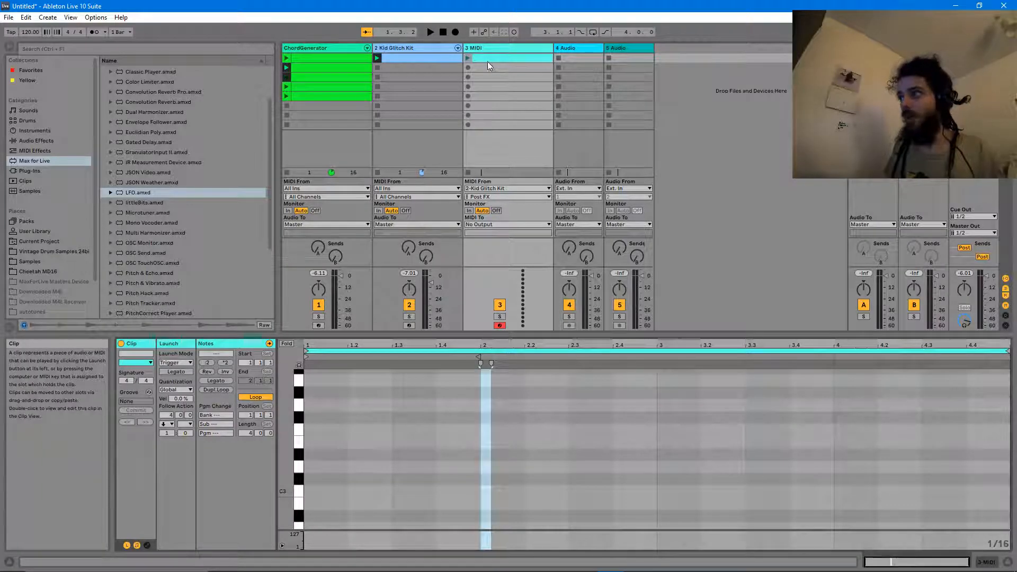
pyautogui.click(487, 55)
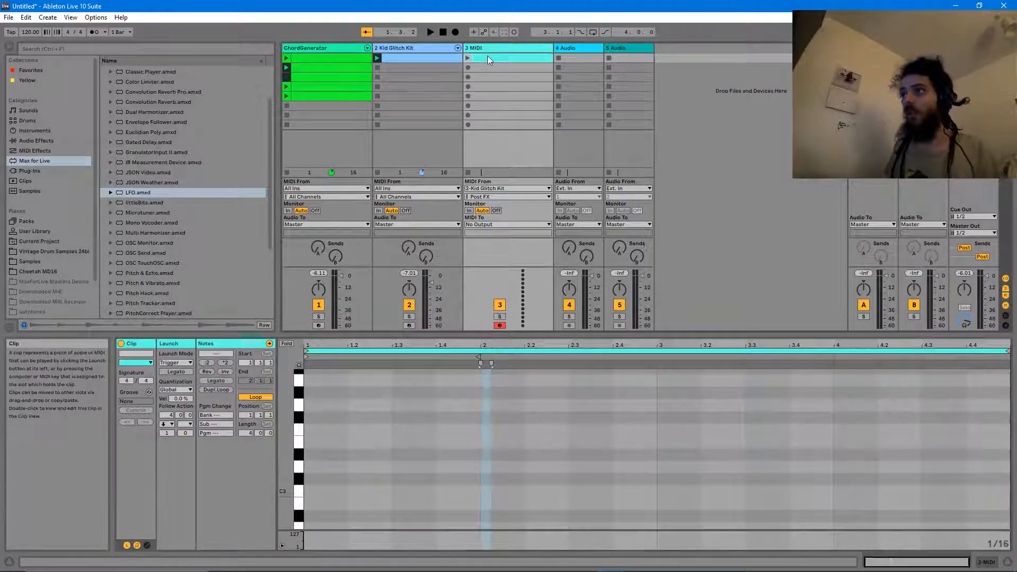
pyautogui.hotkey('ctrl', 'd')
pyautogui.hotkey('ctrl', 'd')
pyautogui.hotkey('ctrl', 'd')
pyautogui.hotkey('ctrl', 'd')
pyautogui.hotkey('ctrl', 'd')
pyautogui.hotkey('ctrl', 'd')
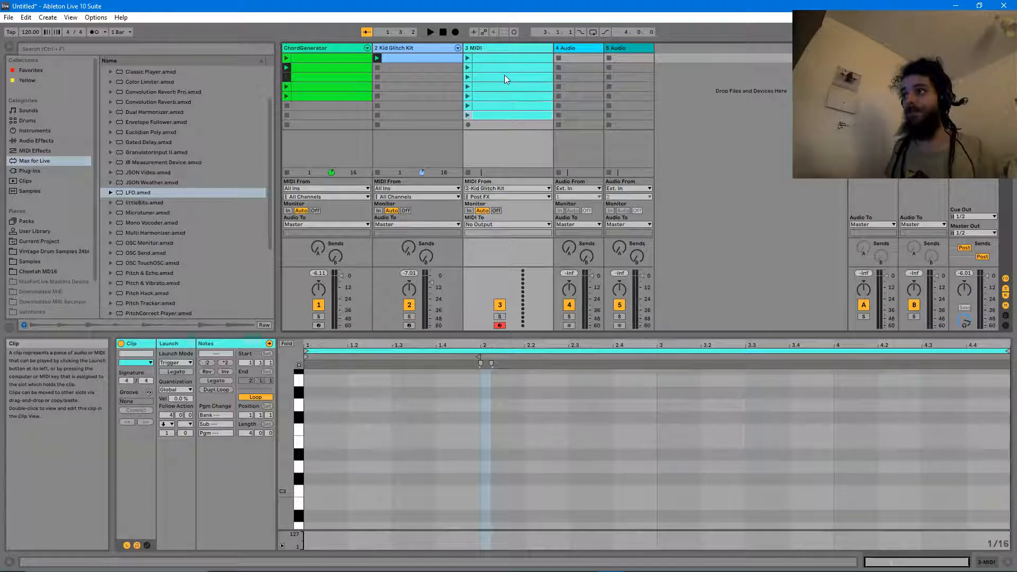
pyautogui.click(503, 116)
pyautogui.press('Delete')
pyautogui.click(496, 104)
pyautogui.press('Delete')
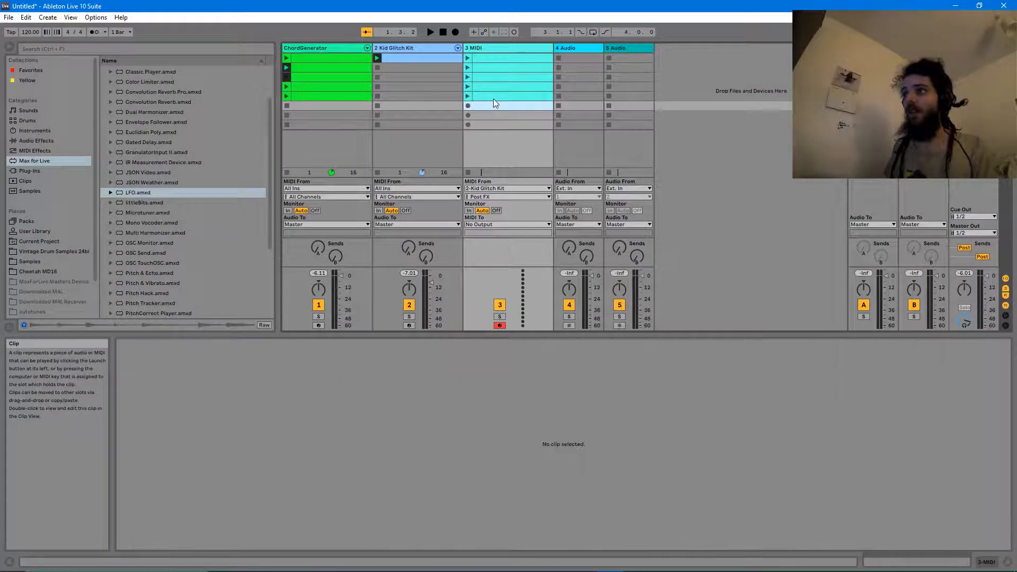
# - Audition the first 3 MIDI clip, then bring up the Kid Glitch Kit track's devices
pyautogui.click(467, 59)
pyautogui.press('space')
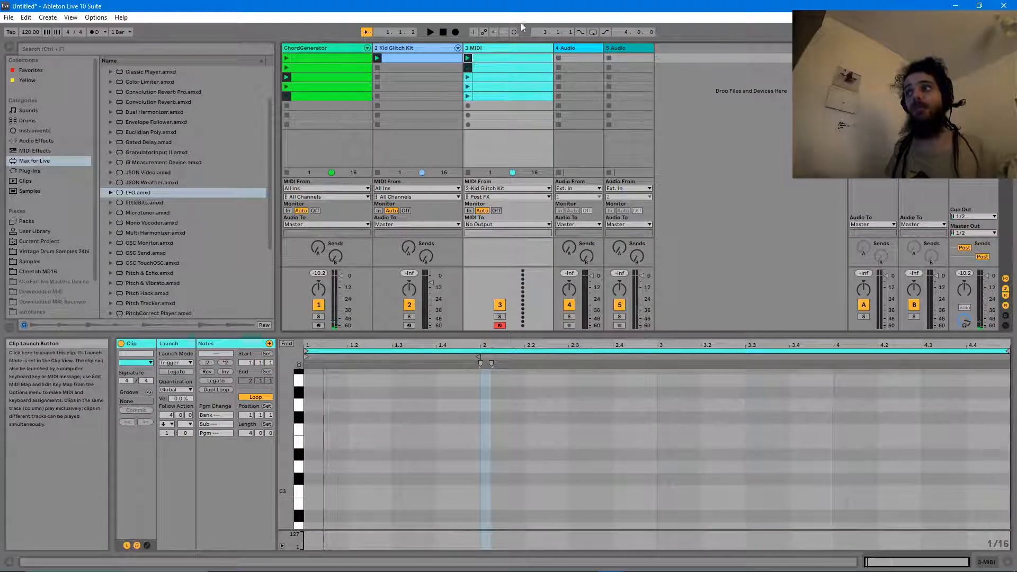
pyautogui.click(434, 50)
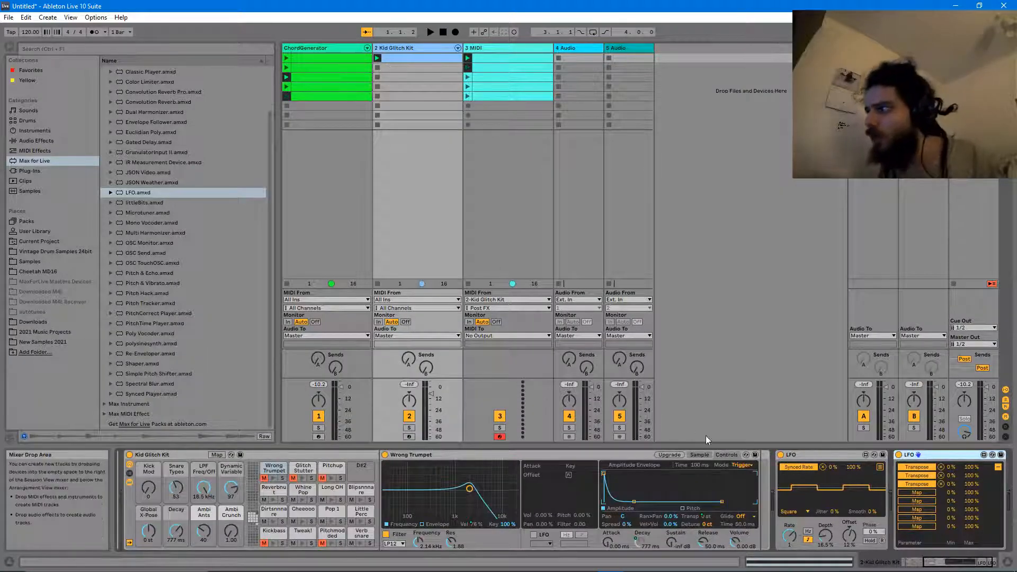
# - Add the Velocity MIDI effect ahead of Kid Glitch Kit and raise its Random amount to about 46
pyautogui.click(34, 151)
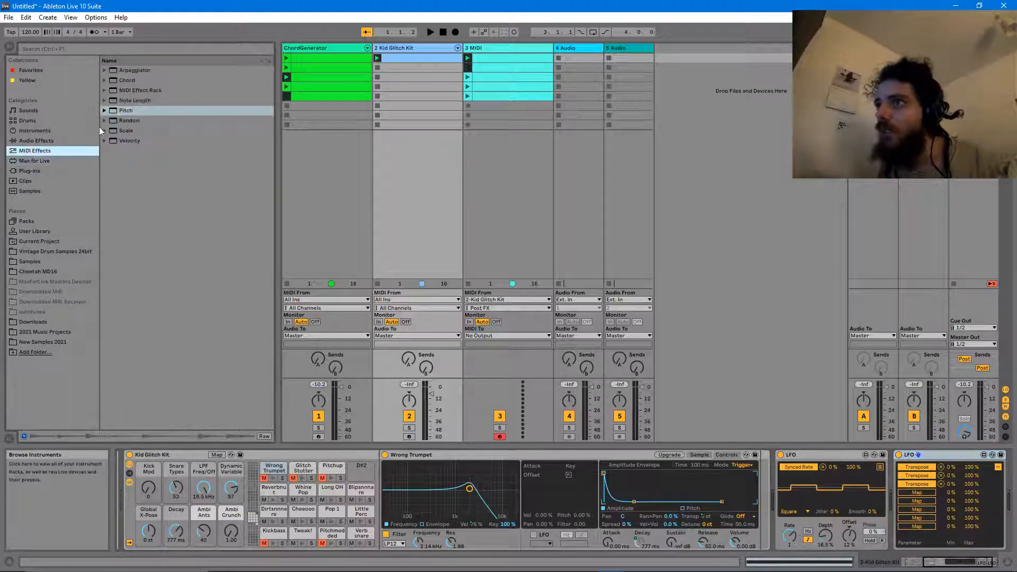
pyautogui.click(130, 141)
pyautogui.moveTo(248, 374); pyautogui.dragTo(124, 492)
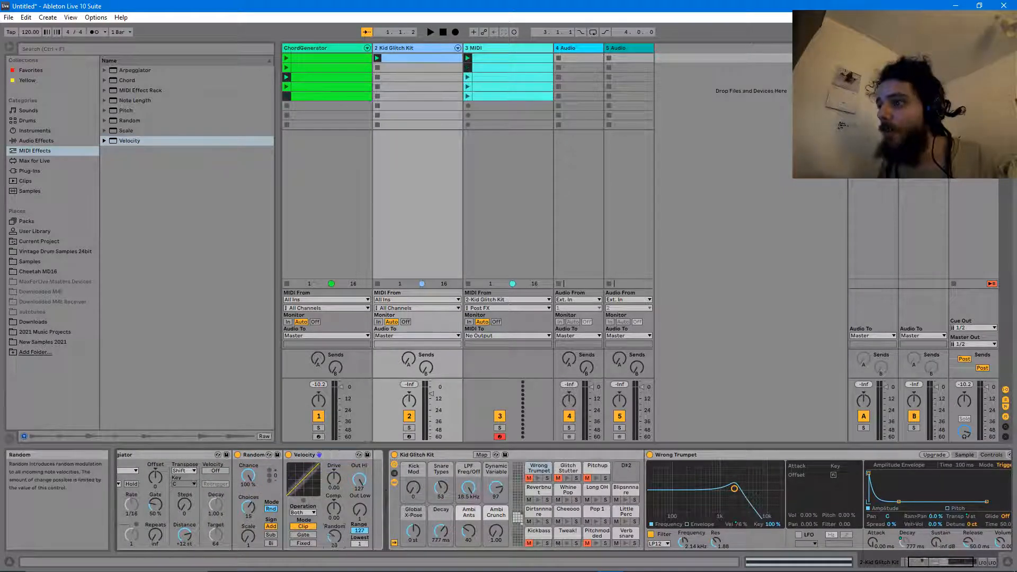
pyautogui.press('space')
pyautogui.moveTo(335, 538); pyautogui.dragTo(335, 537)
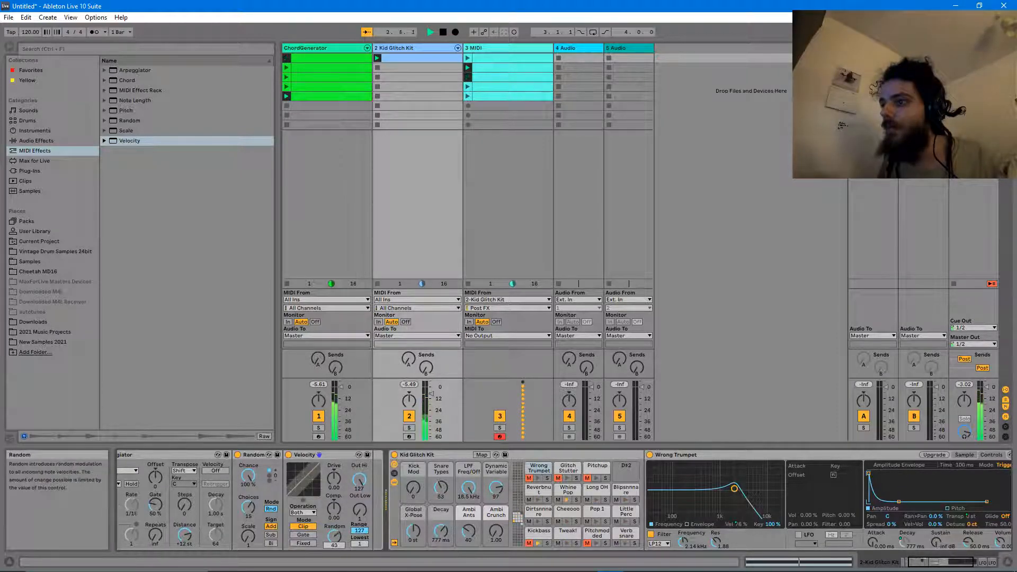
pyautogui.moveTo(335, 549); pyautogui.dragTo(334, 546)
pyautogui.press('space')
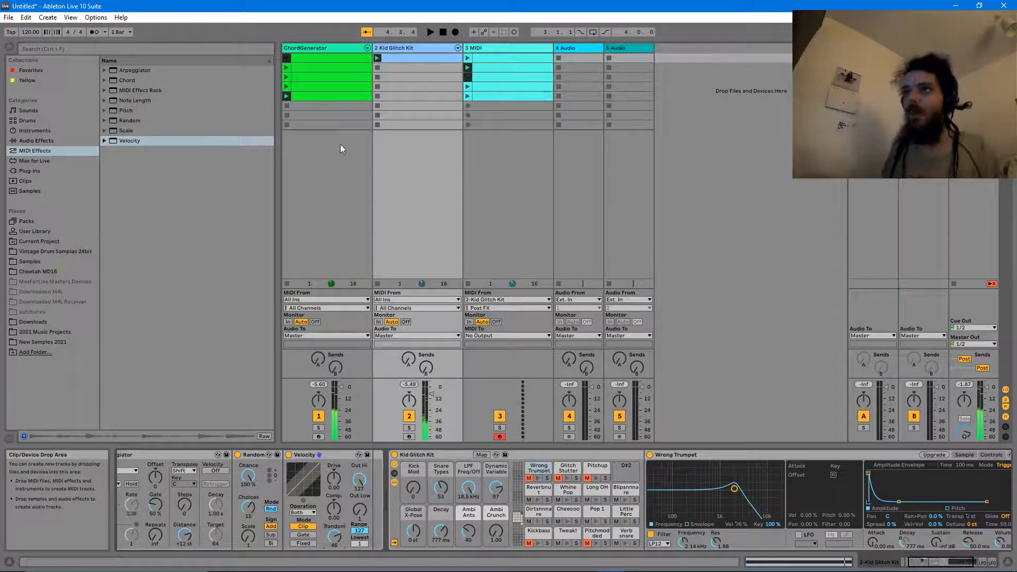
# - Session-record the kit's randomized notes into successive 3 MIDI clip slots, zooming in on the recorded notes
pyautogui.click(481, 75)
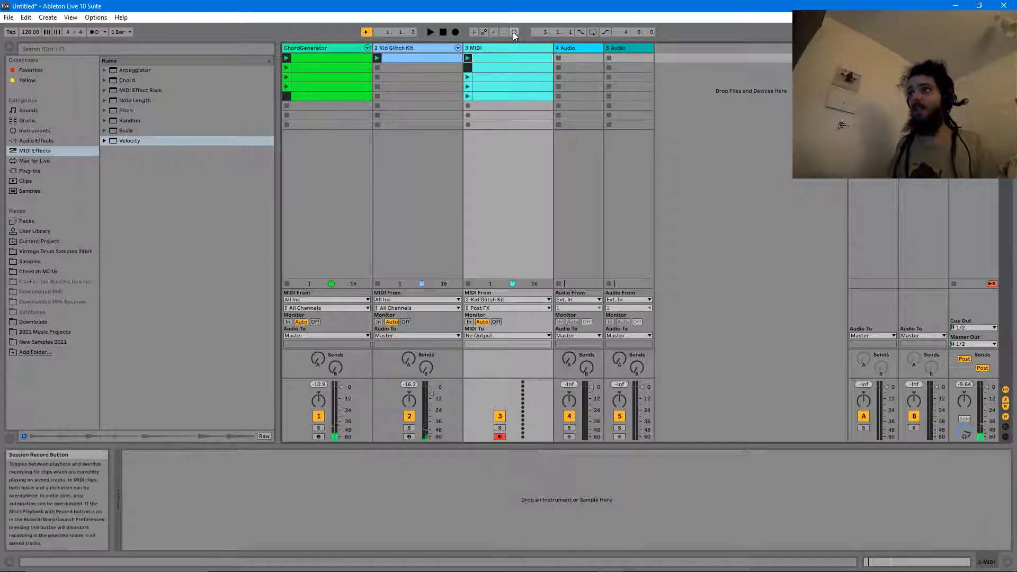
pyautogui.click(467, 58)
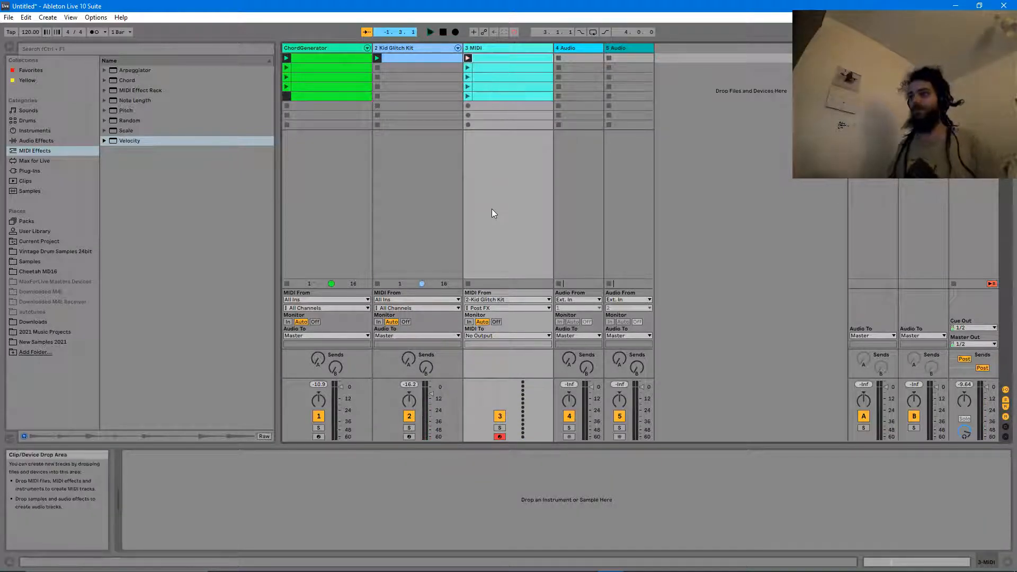
pyautogui.click(483, 59)
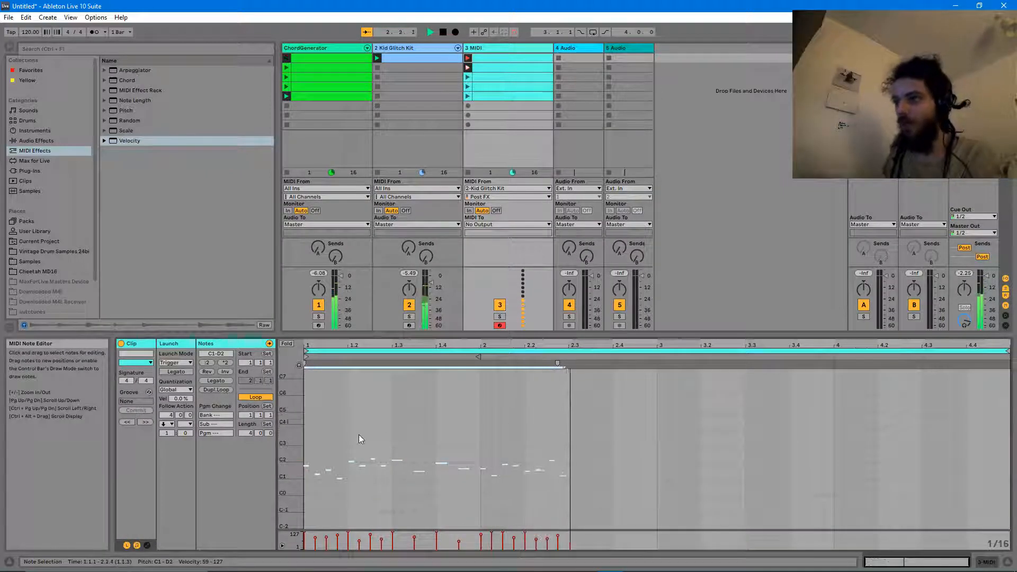
pyautogui.moveTo(299, 450); pyautogui.dragTo(461, 450)
pyautogui.scroll(-3, 653, 472)
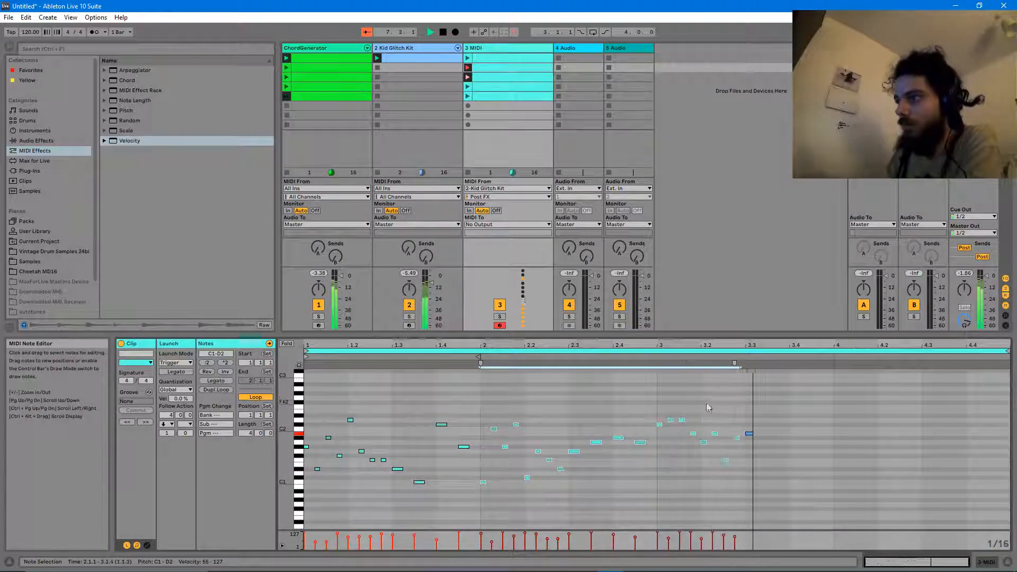
pyautogui.click(482, 78)
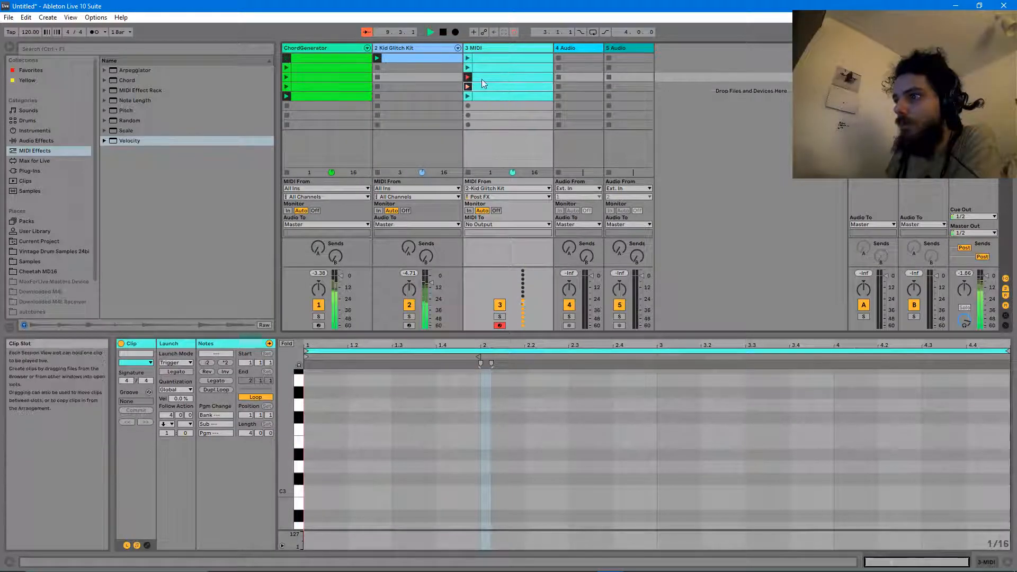
pyautogui.scroll(-3, 590, 497)
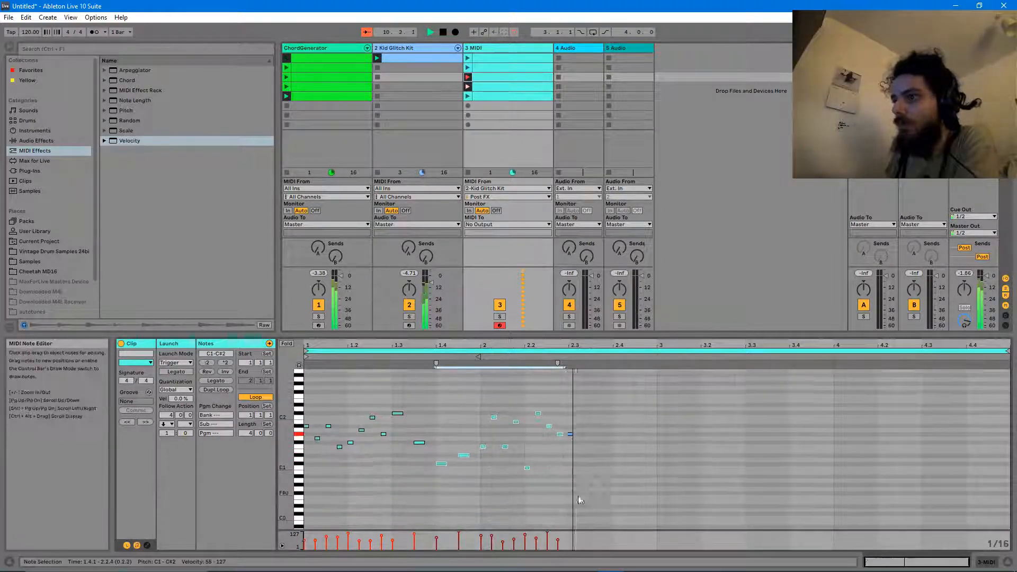
# - Raise the Kid Glitch Kit LFO Depth to 36.2%
pyautogui.click(397, 48)
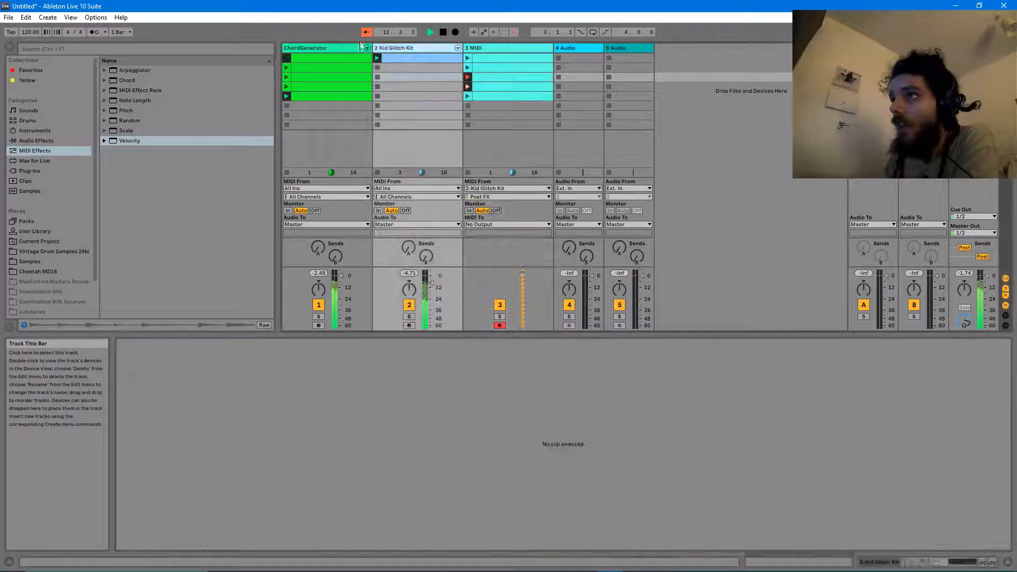
pyautogui.doubleClick(396, 48)
pyautogui.moveTo(970, 563); pyautogui.dragTo(994, 563)
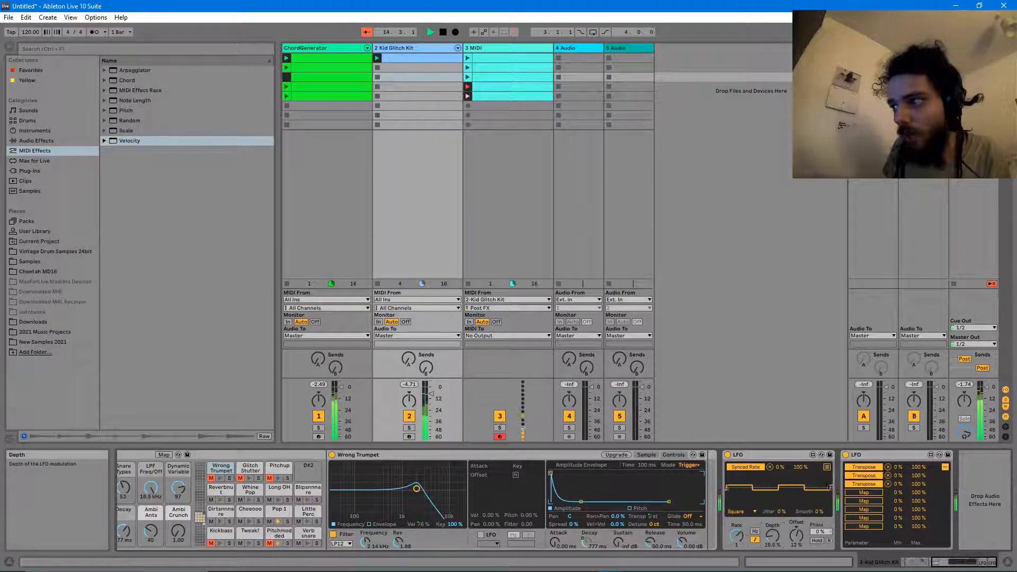
pyautogui.moveTo(772, 536); pyautogui.dragTo(799, 544)
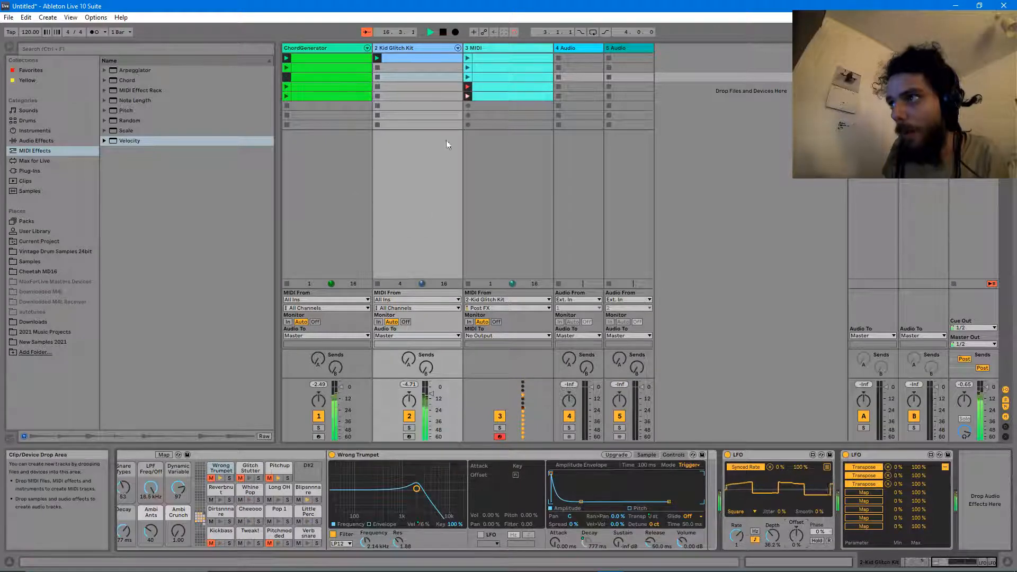
# - Stop playback and delete the recorded clips in 3 MIDI slots 4 and 5
pyautogui.click(443, 32)
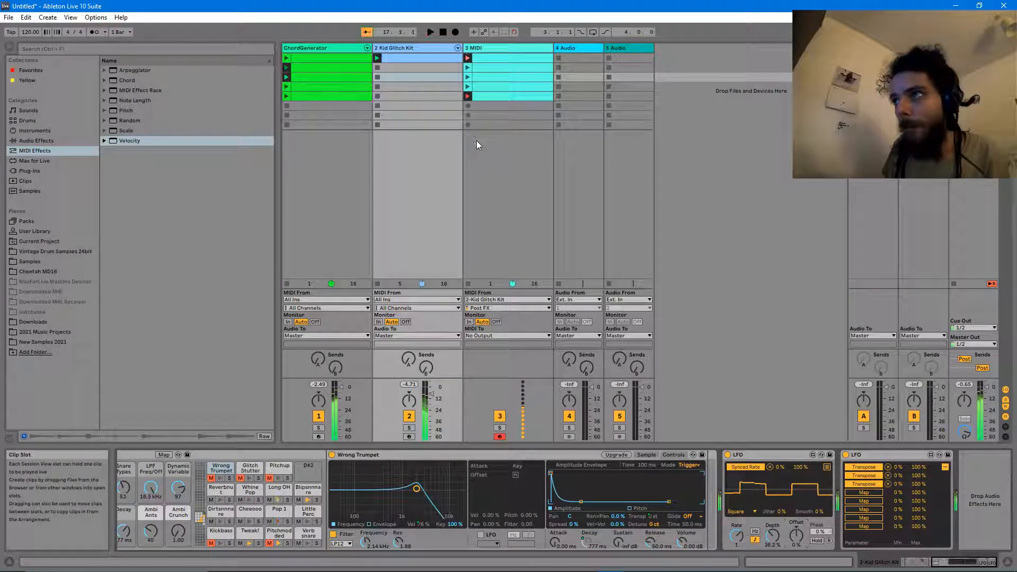
pyautogui.click(485, 94)
pyautogui.keyDown('shift'); pyautogui.click(480, 87); pyautogui.keyUp('shift')
pyautogui.press('Delete')
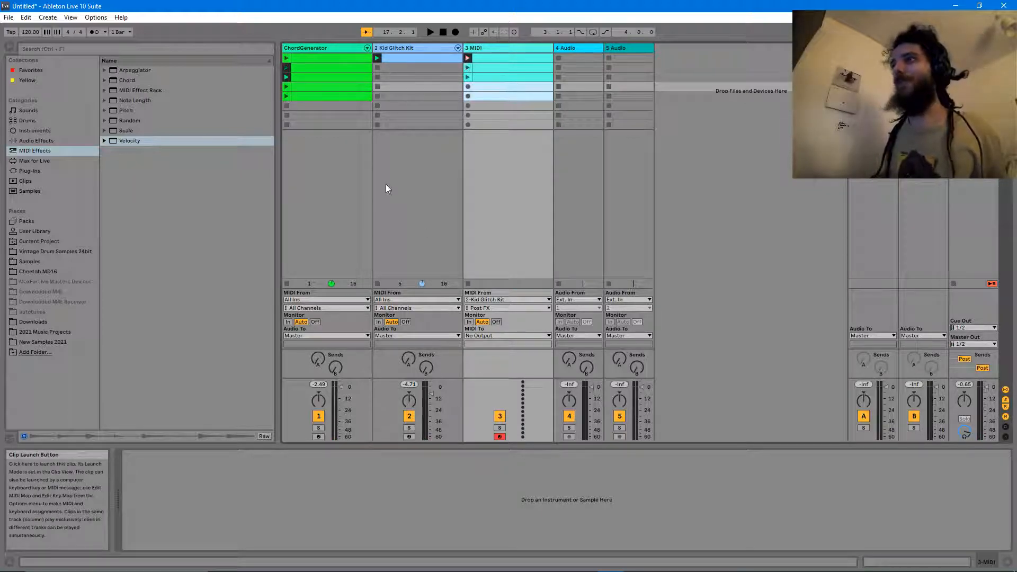
# - Switch off the Pitch device and the MIDI effect rack on Kid Glitch Kit
pyautogui.click(423, 59)
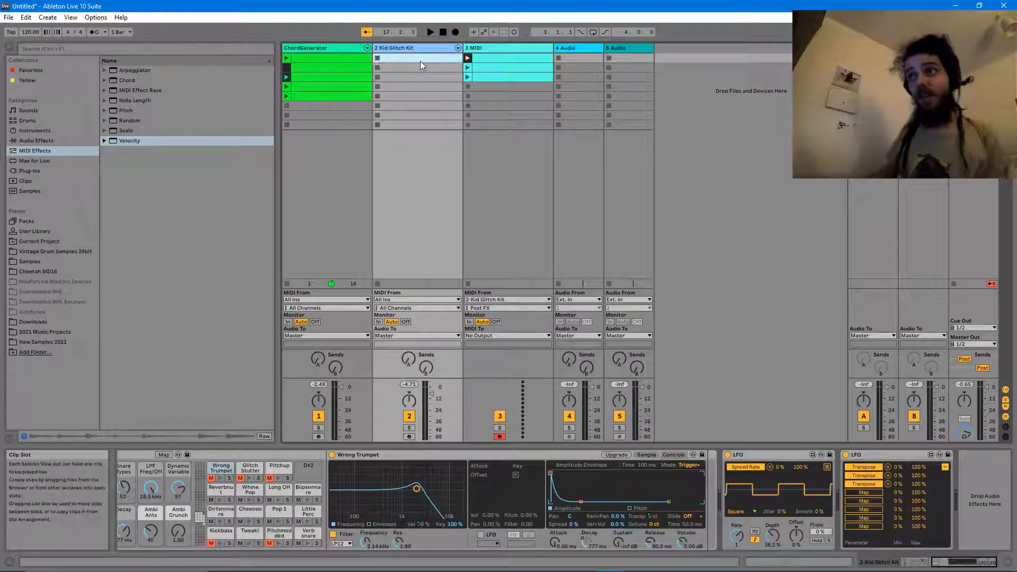
pyautogui.click(393, 48)
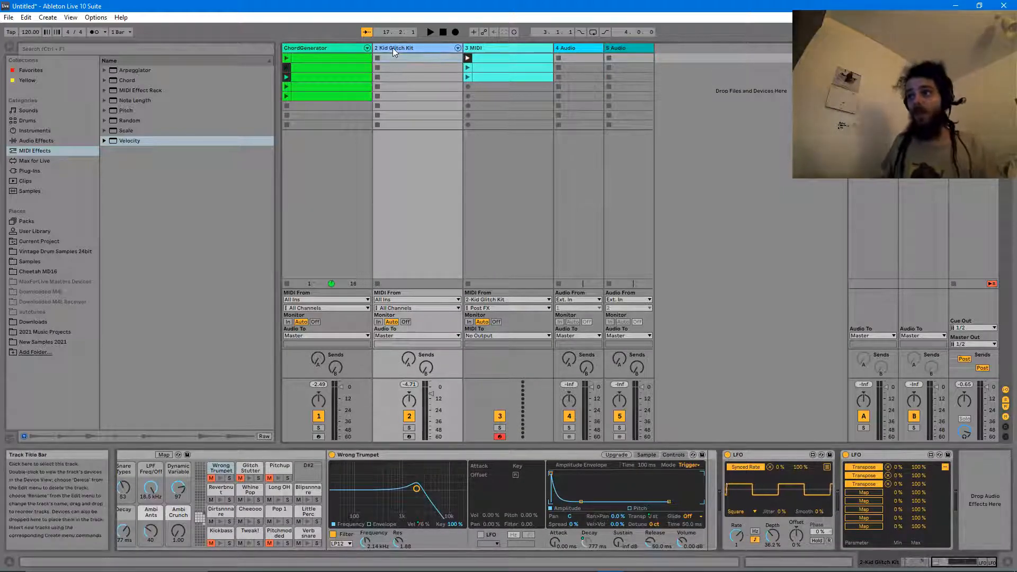
pyautogui.click(907, 562)
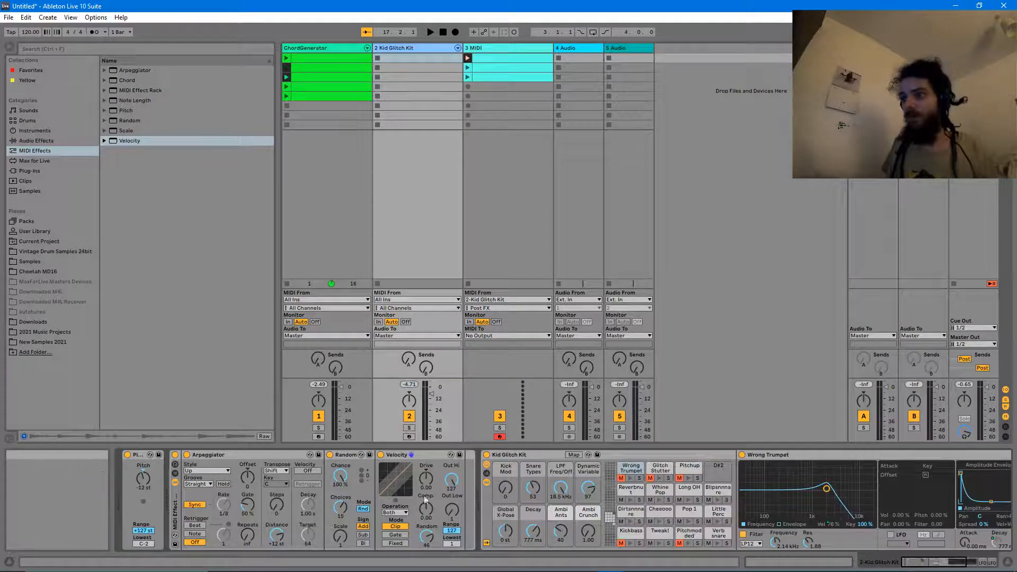
pyautogui.click(133, 457)
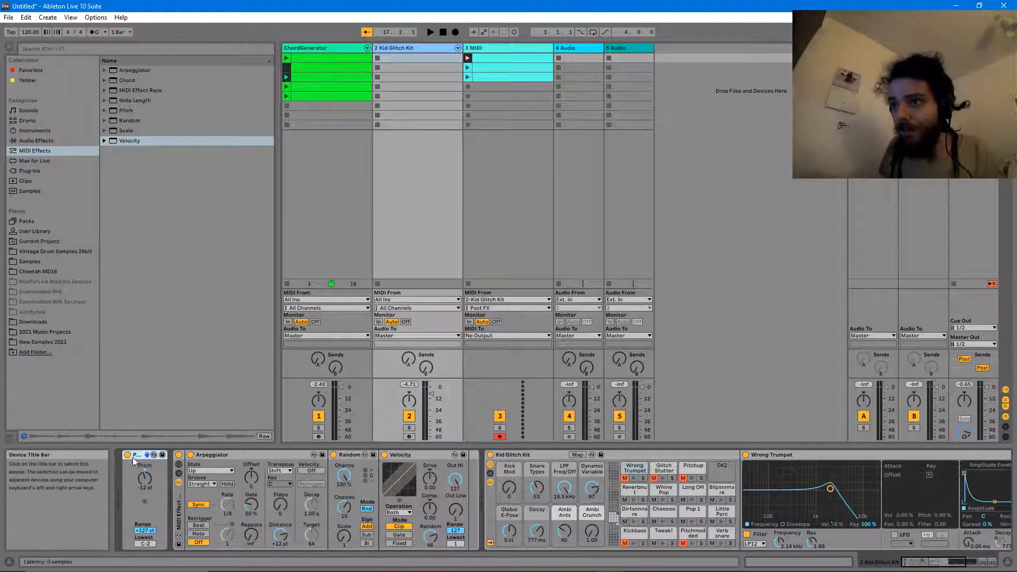
pyautogui.click(407, 455)
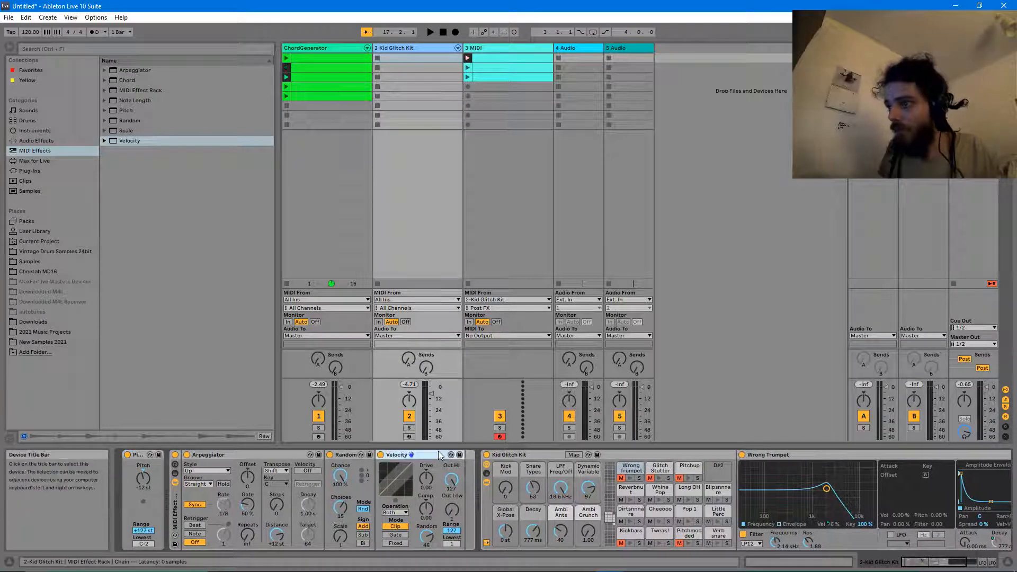
pyautogui.click(127, 455)
pyautogui.click(174, 455)
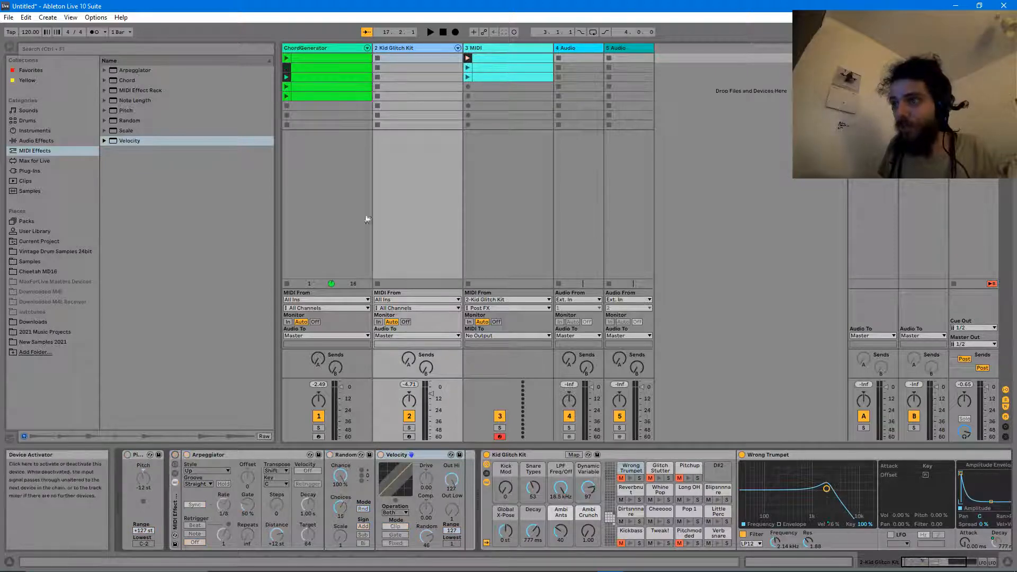
# - Move the three recorded 3 MIDI clips into Kid Glitch Kit's top slots
pyautogui.click(513, 58)
pyautogui.keyDown('shift'); pyautogui.click(504, 76); pyautogui.keyUp('shift')
pyautogui.moveTo(484, 59); pyautogui.dragTo(445, 68)
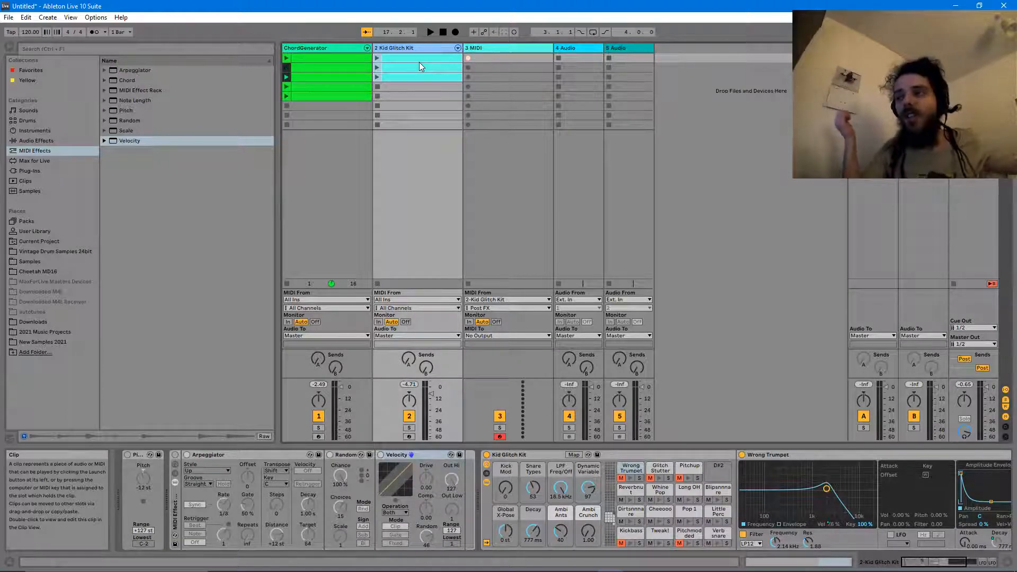
# - Launch the third Kid Glitch Kit clip with the track soloed, then stop playback
pyautogui.click(378, 77)
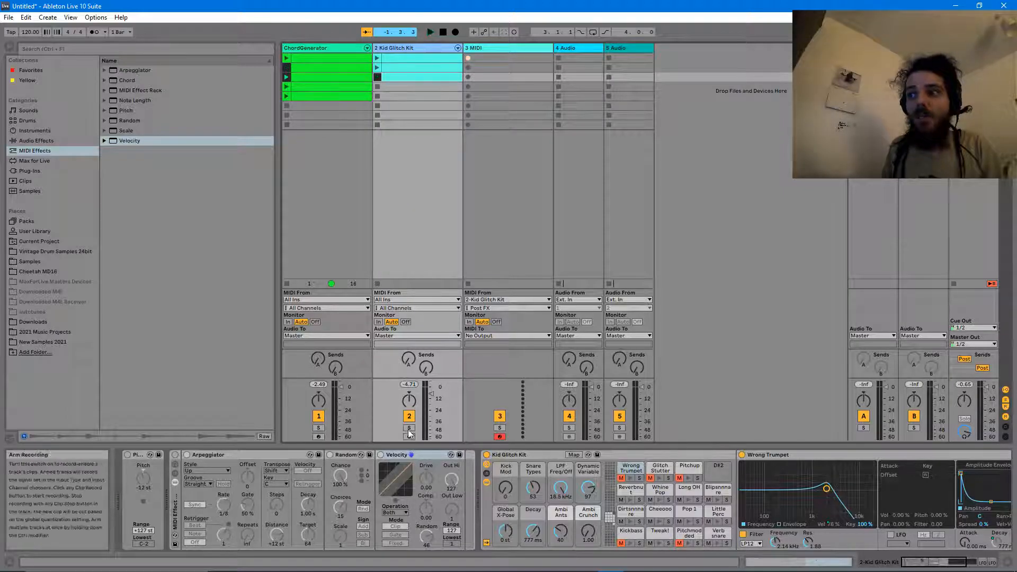
pyautogui.click(409, 428)
pyautogui.press('space')
# - Rename the third Kid Glitch Kit clip 'Best' and the top clip 'Transition'
pyautogui.click(407, 77)
pyautogui.write('Best')
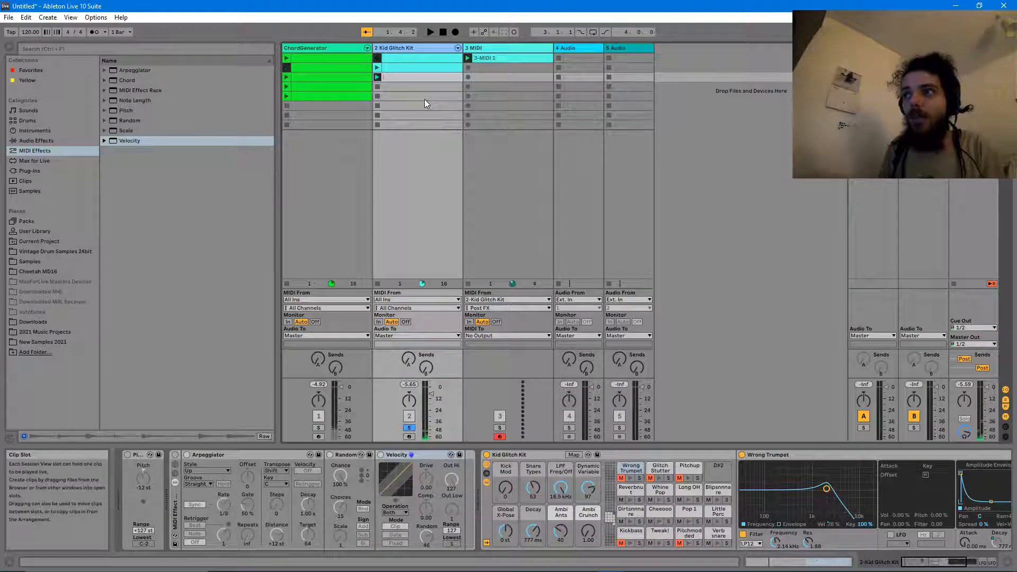
pyautogui.click(513, 139)
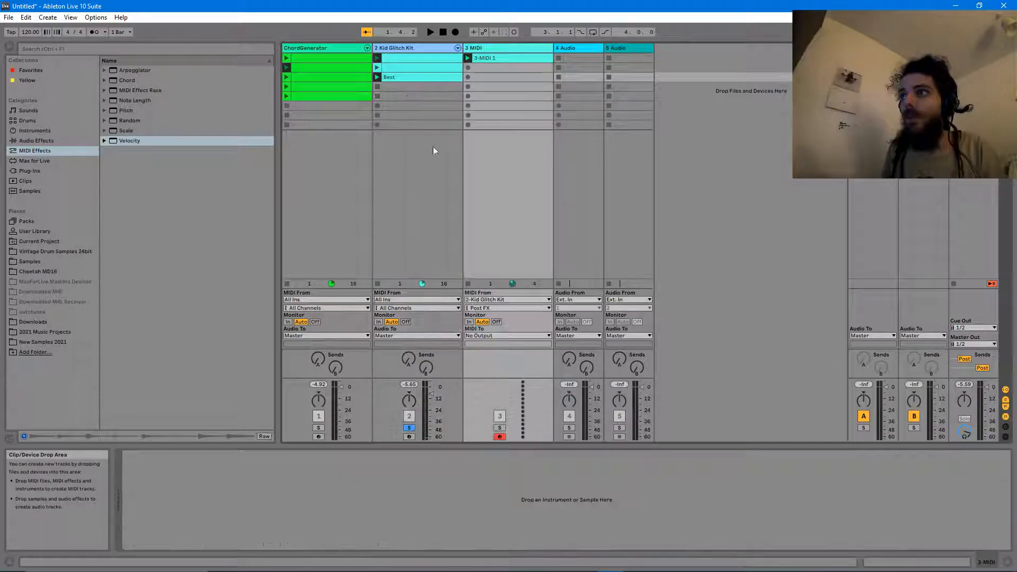
pyautogui.click(388, 66)
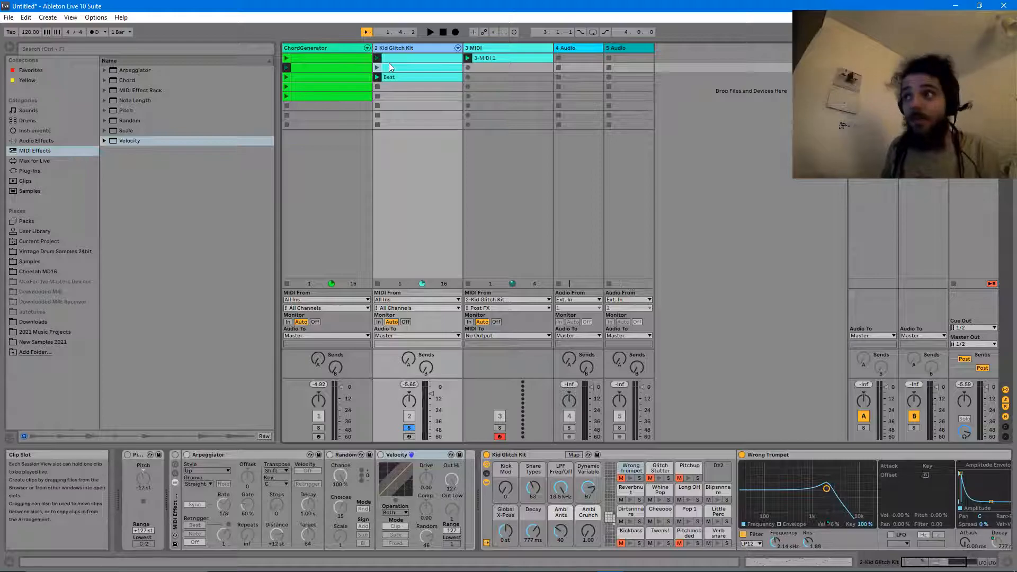
pyautogui.click(385, 57)
pyautogui.hotkey('ctrl', 'r')
pyautogui.write('Transi')
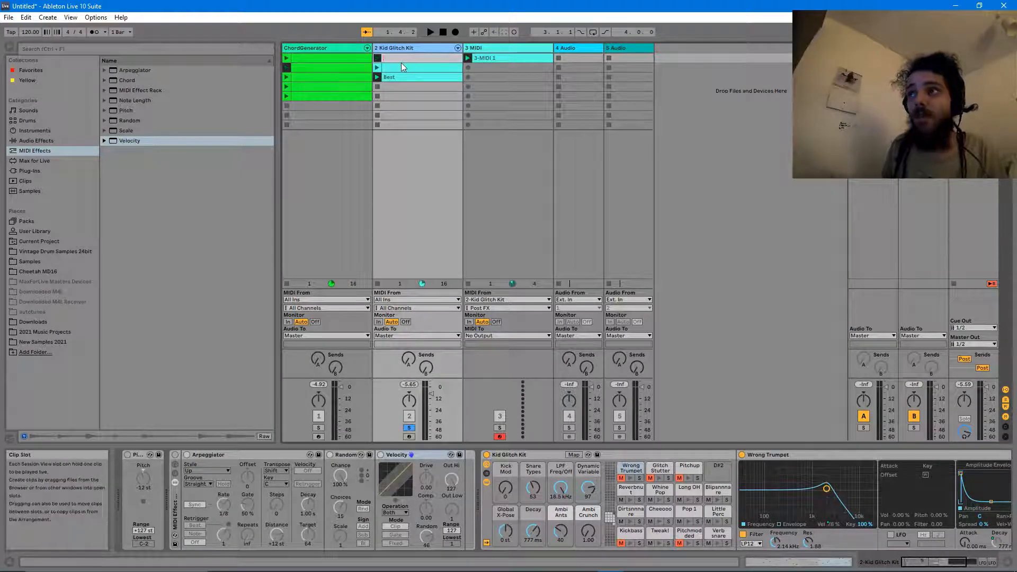
pyautogui.write('tion')
pyautogui.press('Return')
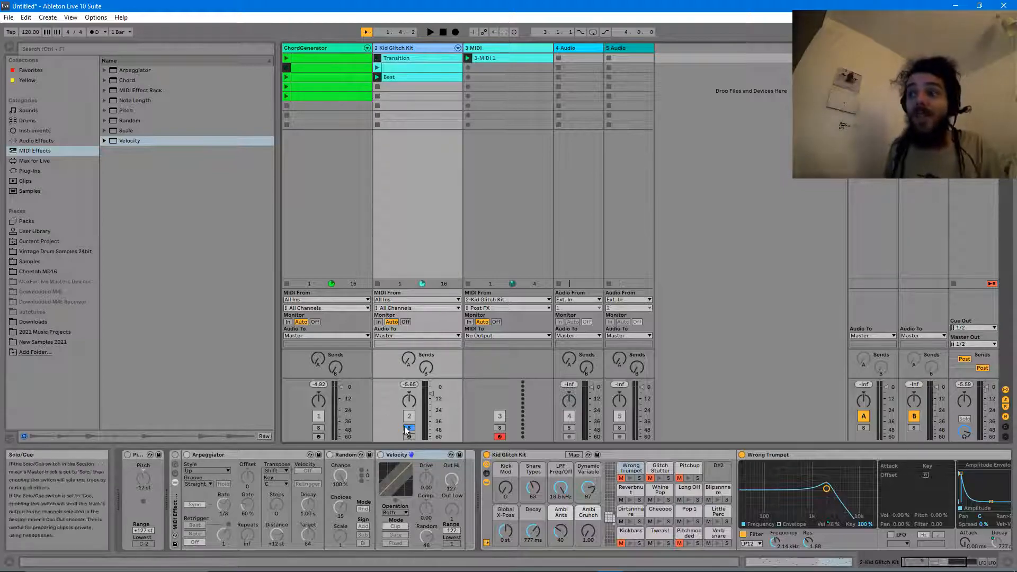
# - Set the follow action of the Transition and Best clips to Any
pyautogui.click(396, 75)
pyautogui.click(389, 62)
pyautogui.doubleClick(389, 61)
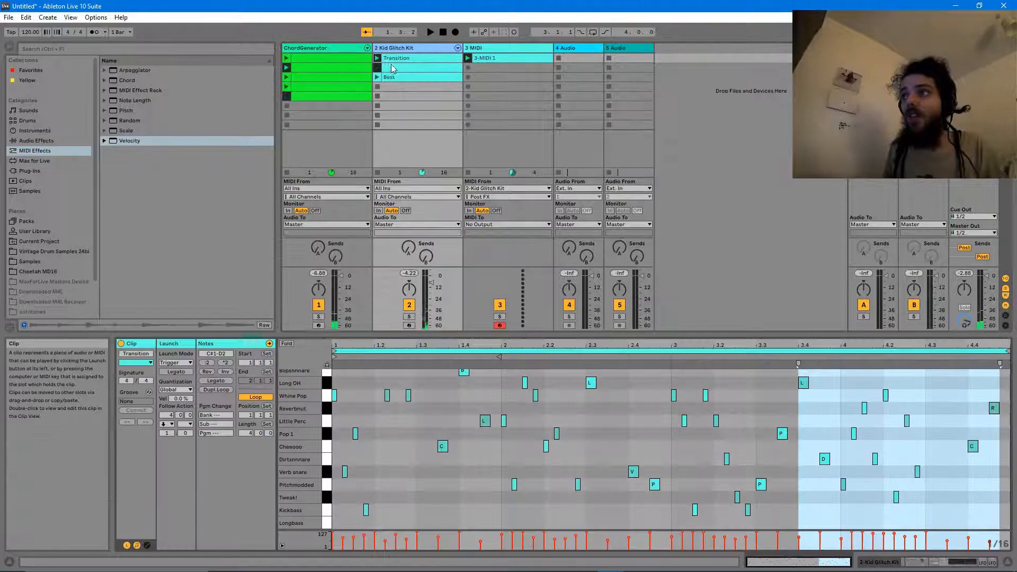
pyautogui.keyDown('shift'); pyautogui.click(398, 77); pyautogui.keyUp('shift')
pyautogui.click(169, 425)
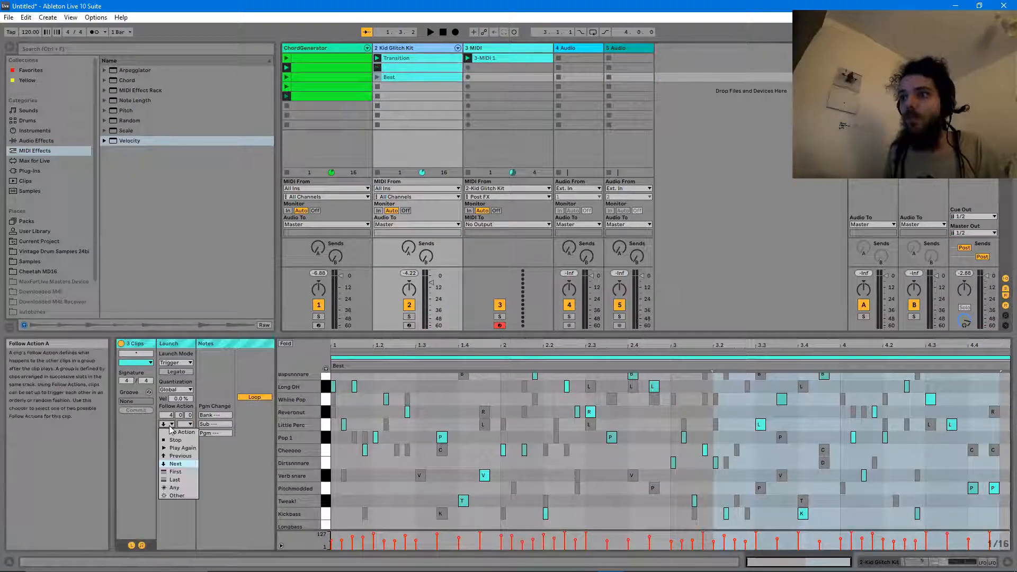
pyautogui.click(187, 492)
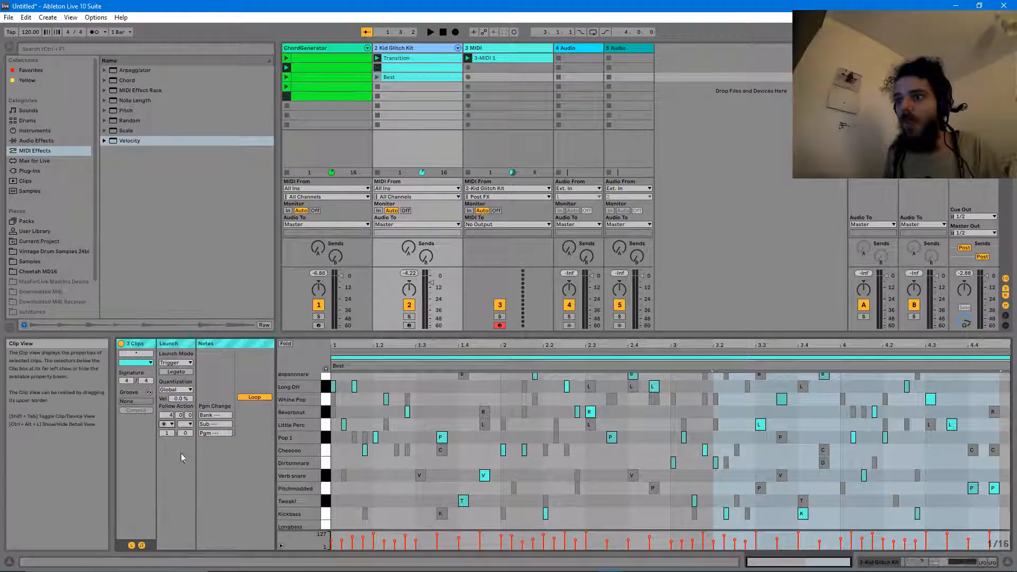
pyautogui.click(402, 96)
# - Launch the second-row Kid Glitch Kit clip and delete the 3-MIDI 1 clip
pyautogui.click(379, 68)
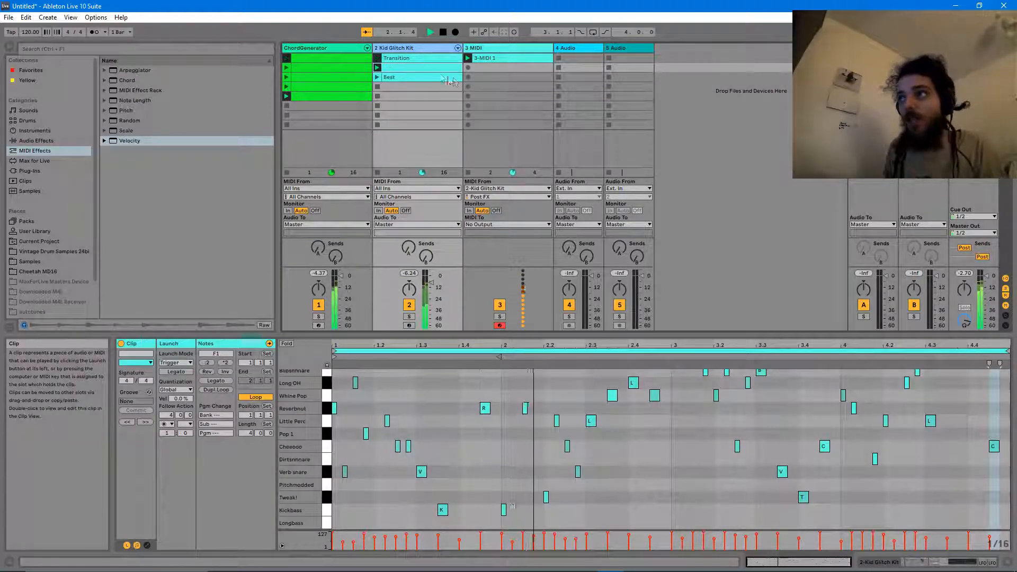
pyautogui.click(487, 59)
pyautogui.press('Delete')
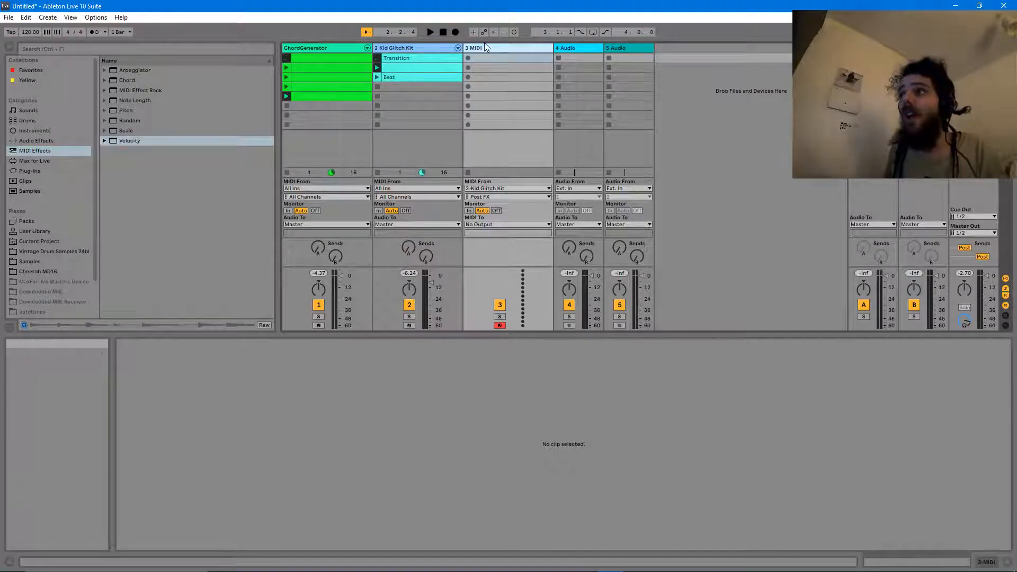
# - Copy Kid Glitch Kit's MIDI Effect Rack and paste it onto the 3 MIDI track
pyautogui.click(427, 58)
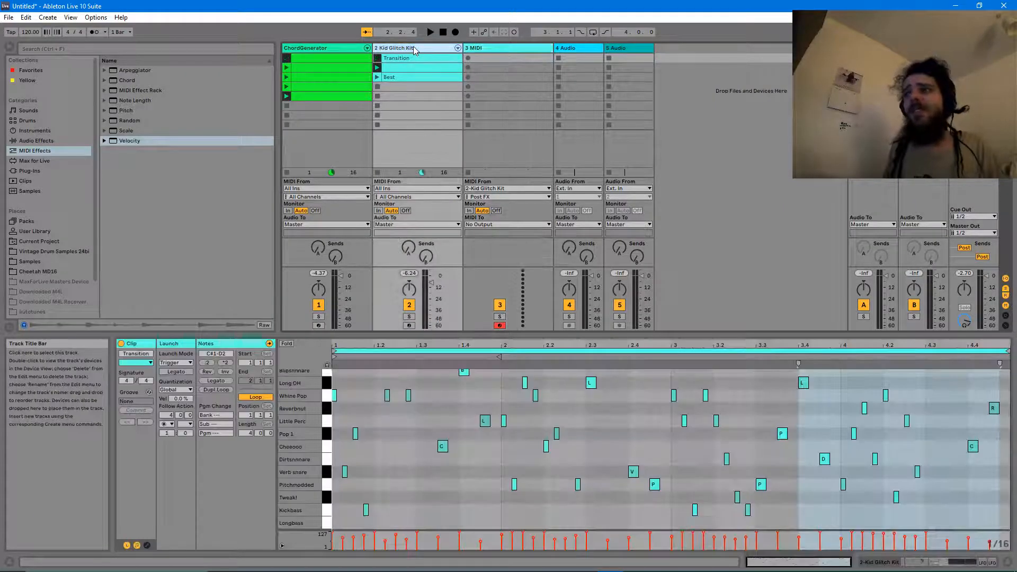
pyautogui.click(482, 49)
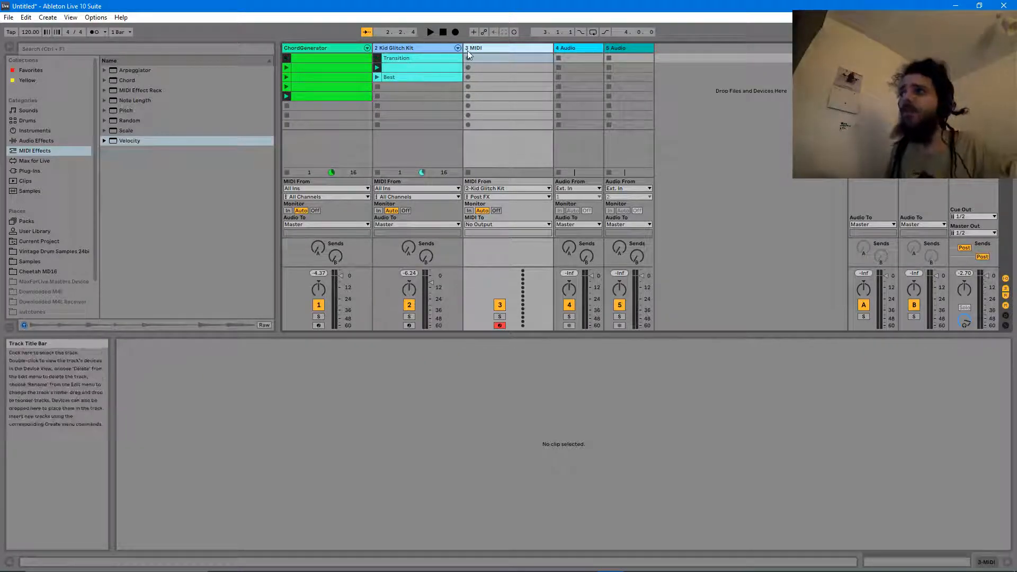
pyautogui.moveTo(161, 71); pyautogui.dragTo(157, 102)
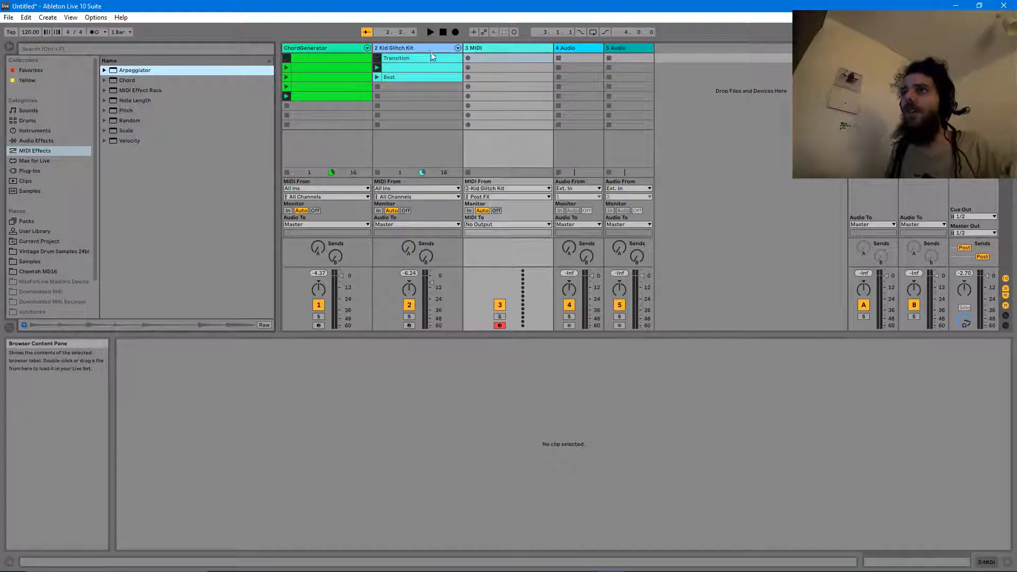
pyautogui.click(421, 49)
pyautogui.doubleClick(405, 47)
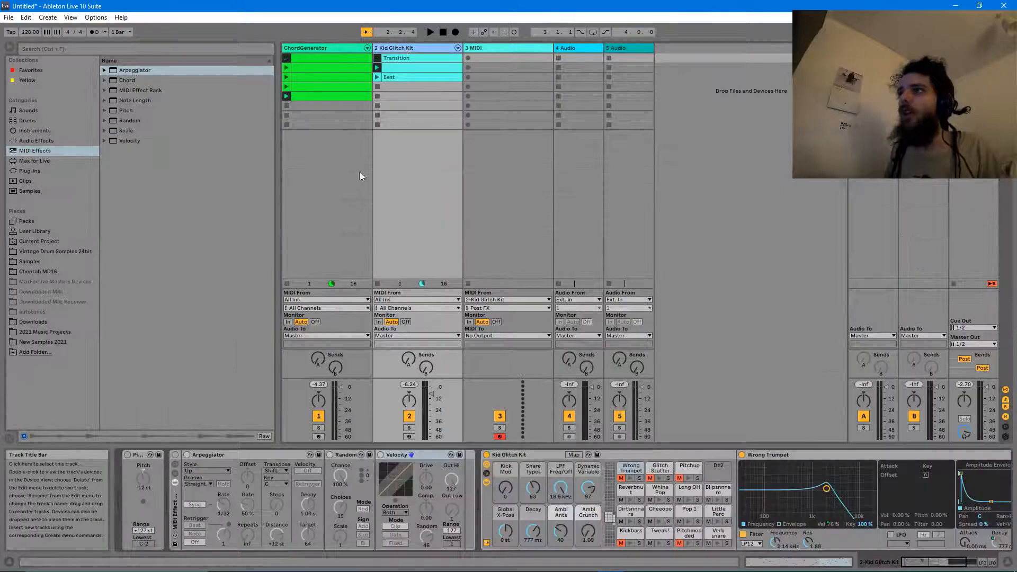
pyautogui.click(175, 491)
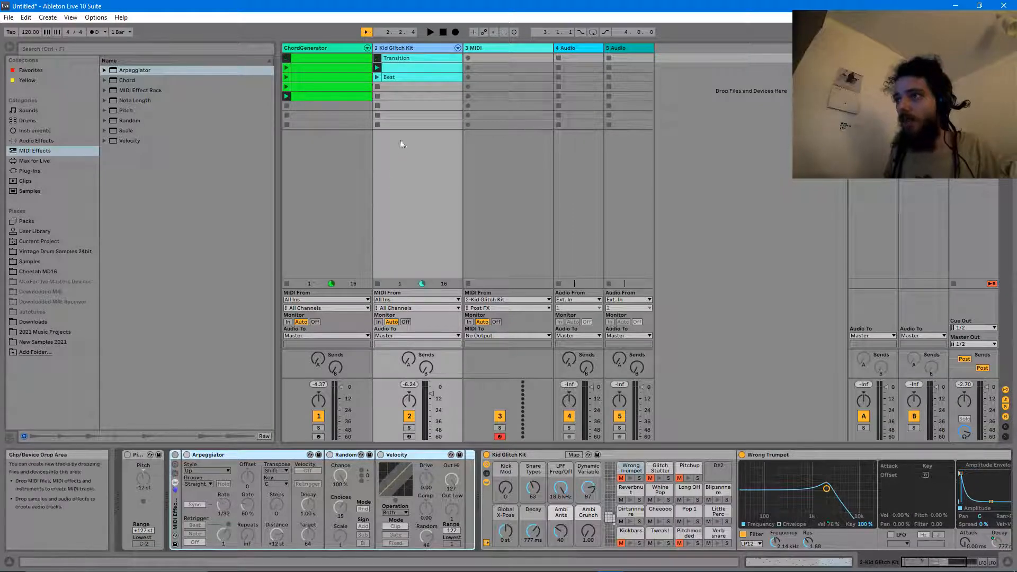
pyautogui.click(517, 47)
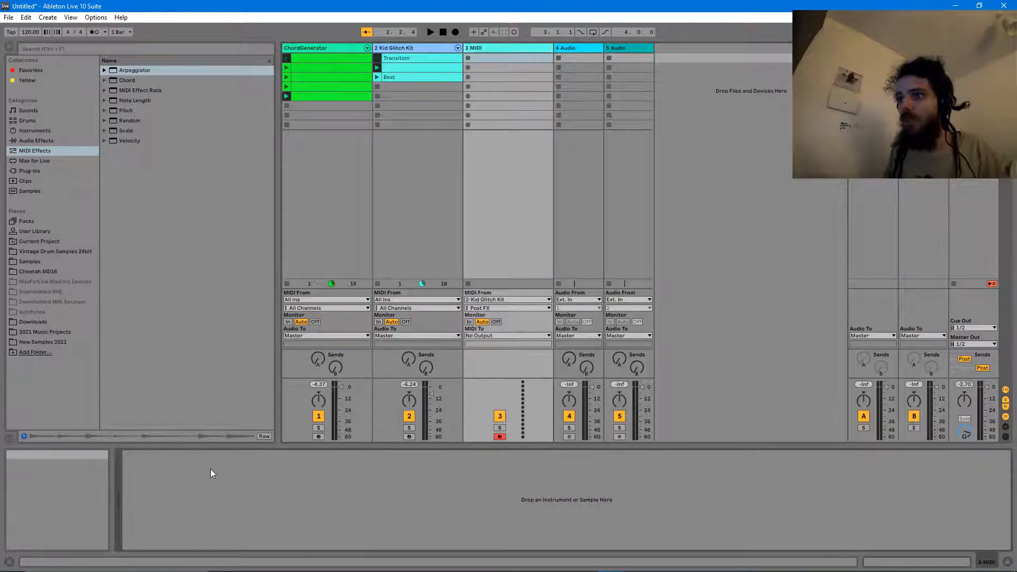
pyautogui.hotkey('ctrl', 'v')
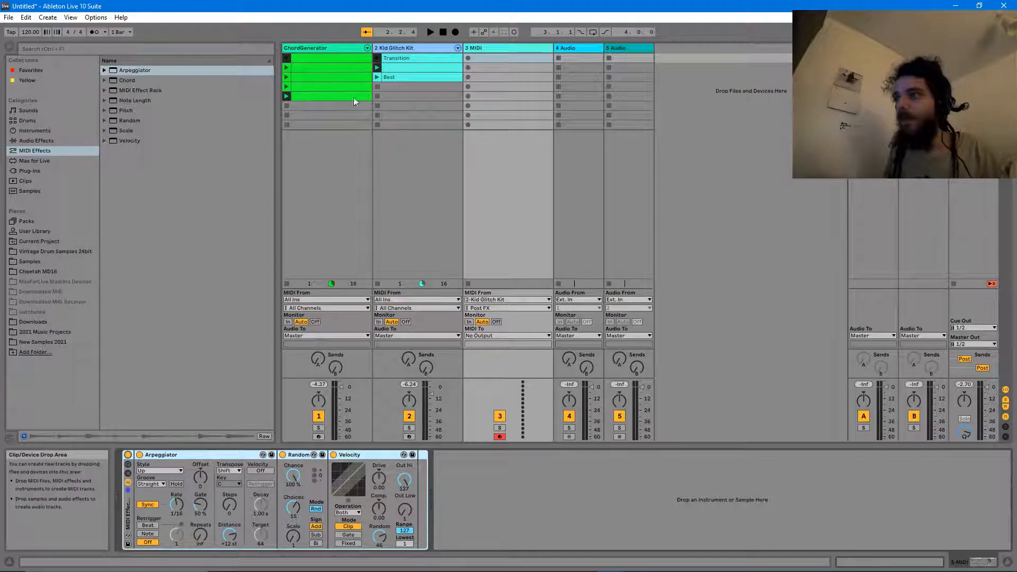
# - Search Samples for 'break' and preview results such as MJ_125_PercBreak4, Stream Break and Animal Break
pyautogui.click(26, 192)
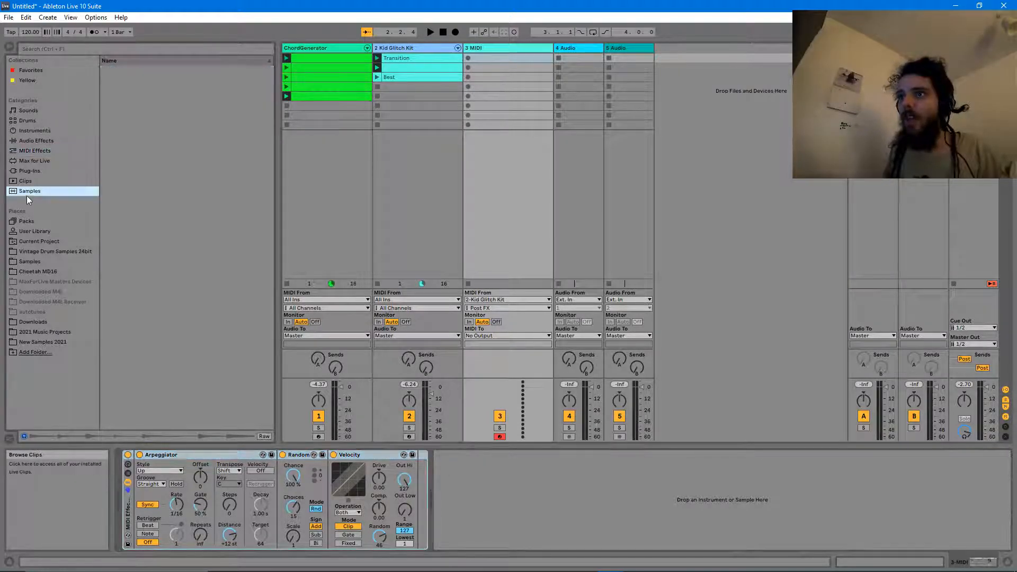
pyautogui.write('reak')
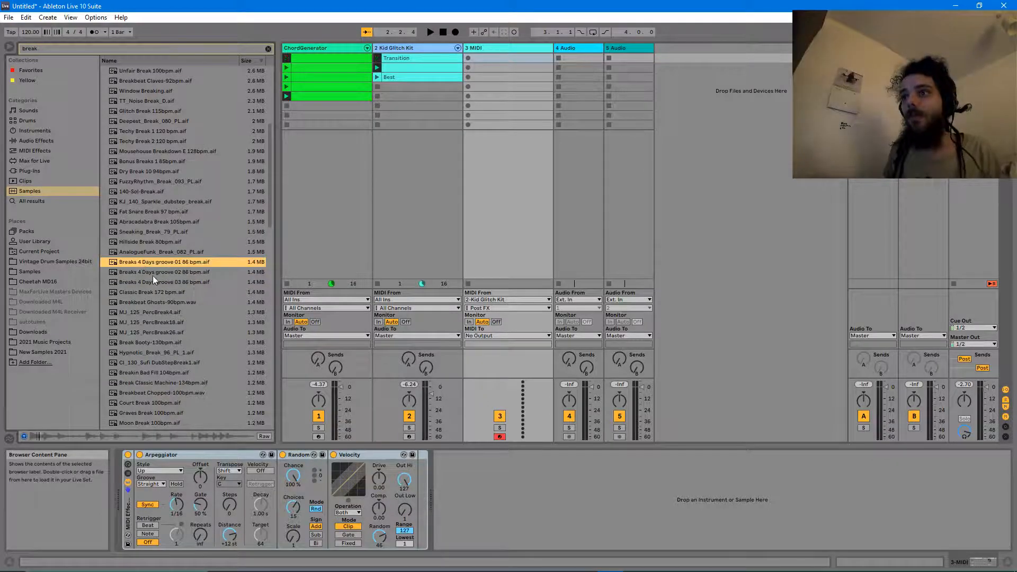
pyautogui.click(174, 315)
pyautogui.scroll(-4, 172, 316)
pyautogui.click(152, 291)
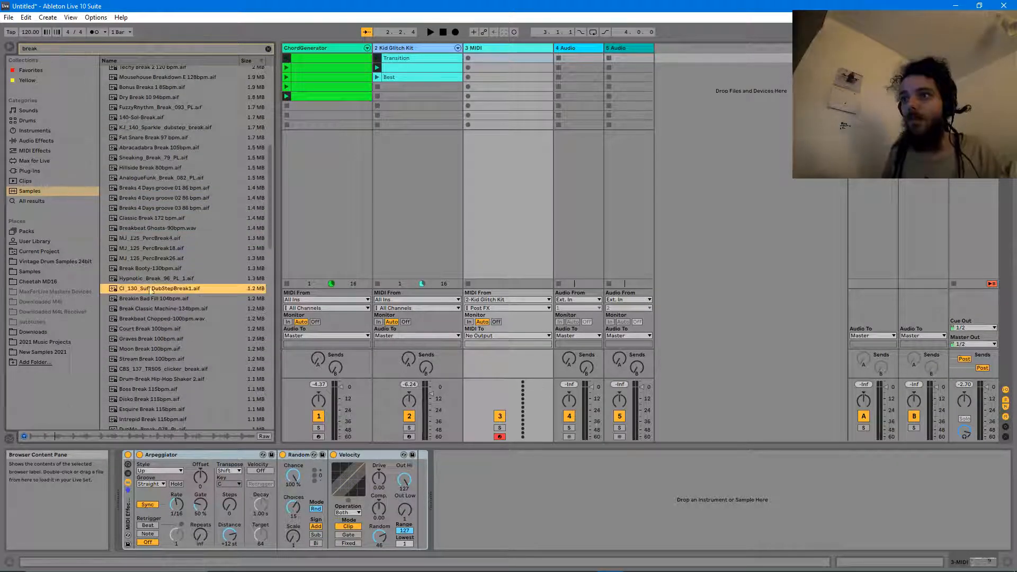
pyautogui.click(142, 199)
pyautogui.click(141, 369)
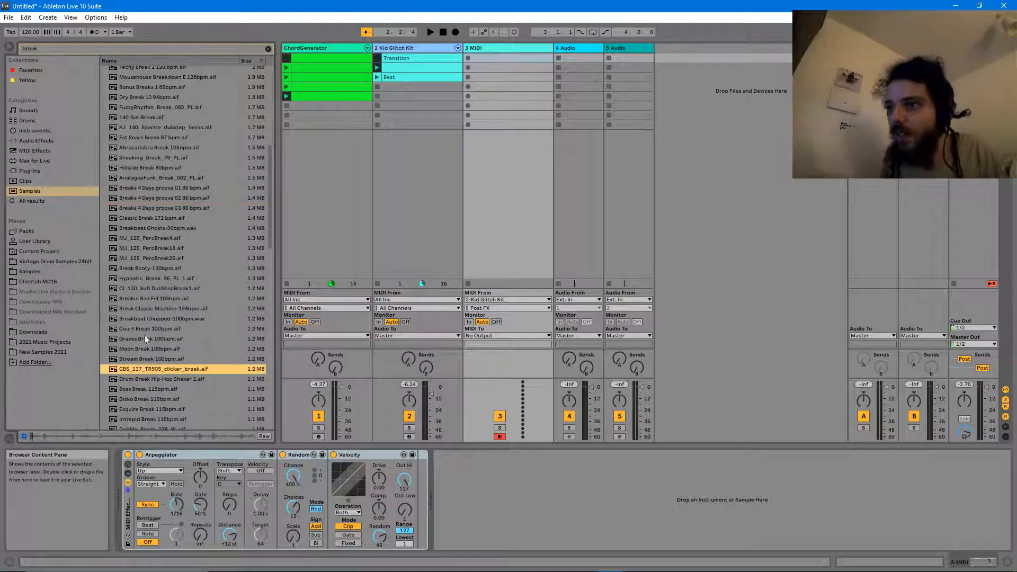
pyautogui.click(145, 358)
pyautogui.scroll(-3, 145, 357)
pyautogui.click(145, 357)
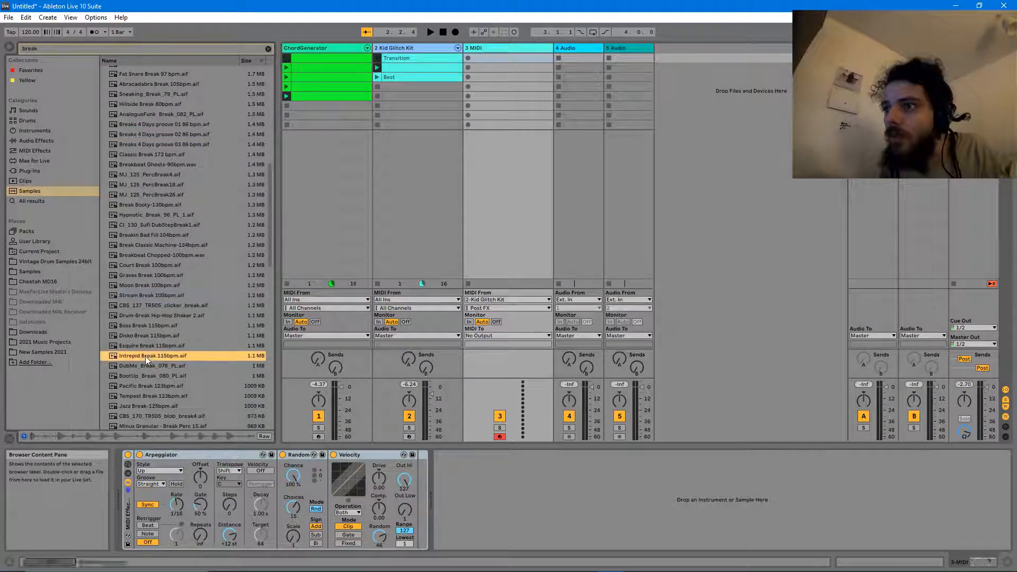
pyautogui.scroll(-3, 146, 356)
pyautogui.click(145, 332)
pyautogui.scroll(-3, 145, 334)
pyautogui.click(145, 336)
pyautogui.scroll(-1, 154, 355)
# - Preview more breaks, including Techy Break 1 and Deepest_Break, and settle on Techy Break 2 120 bpm
pyautogui.scroll(2, 157, 148)
pyautogui.click(157, 148)
pyautogui.scroll(3, 154, 150)
pyautogui.click(155, 153)
pyautogui.scroll(1, 152, 157)
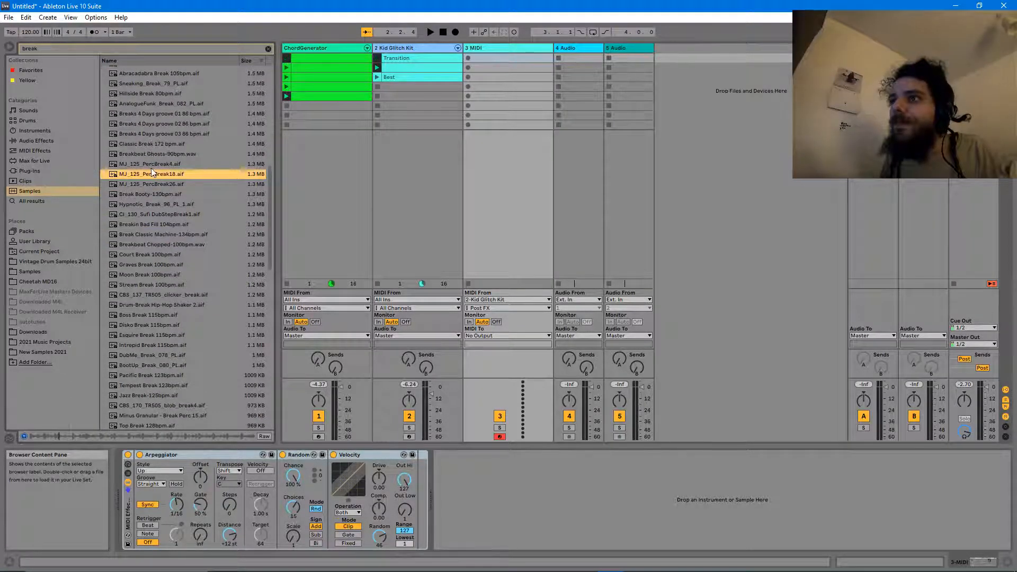
pyautogui.scroll(2, 151, 168)
pyautogui.click(149, 167)
pyautogui.scroll(2, 150, 166)
pyautogui.click(150, 167)
pyautogui.click(145, 139)
pyautogui.scroll(2, 146, 139)
pyautogui.scroll(1, 147, 138)
pyautogui.click(147, 139)
pyautogui.scroll(1, 147, 138)
pyautogui.click(145, 139)
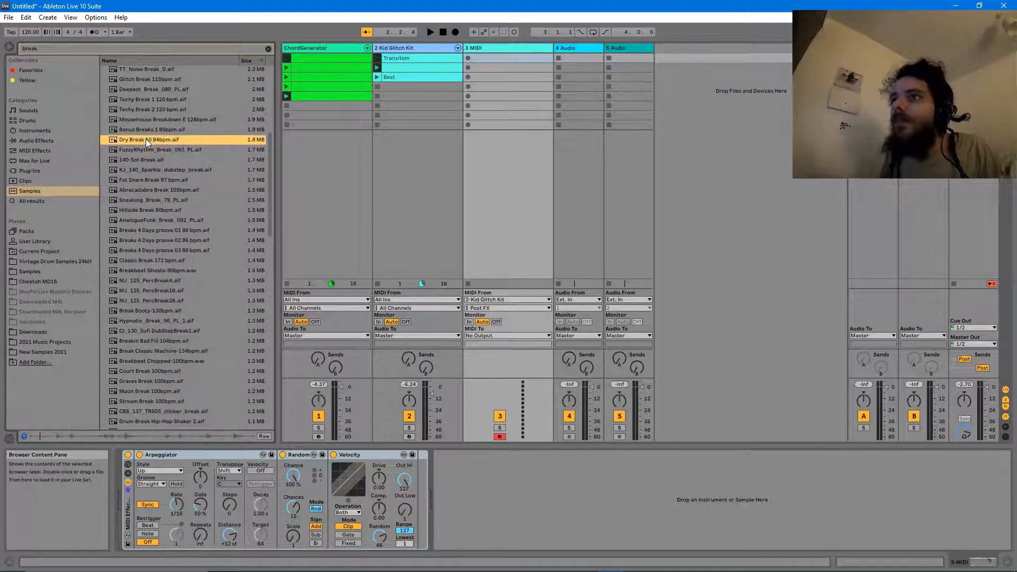
pyautogui.click(151, 133)
pyautogui.scroll(1, 158, 130)
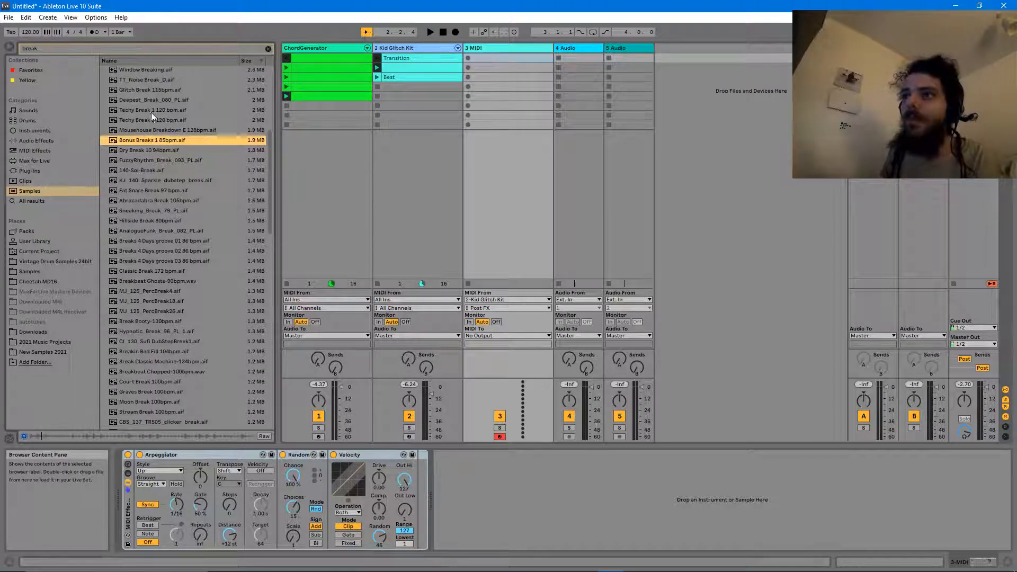
pyautogui.click(149, 113)
pyautogui.click(154, 119)
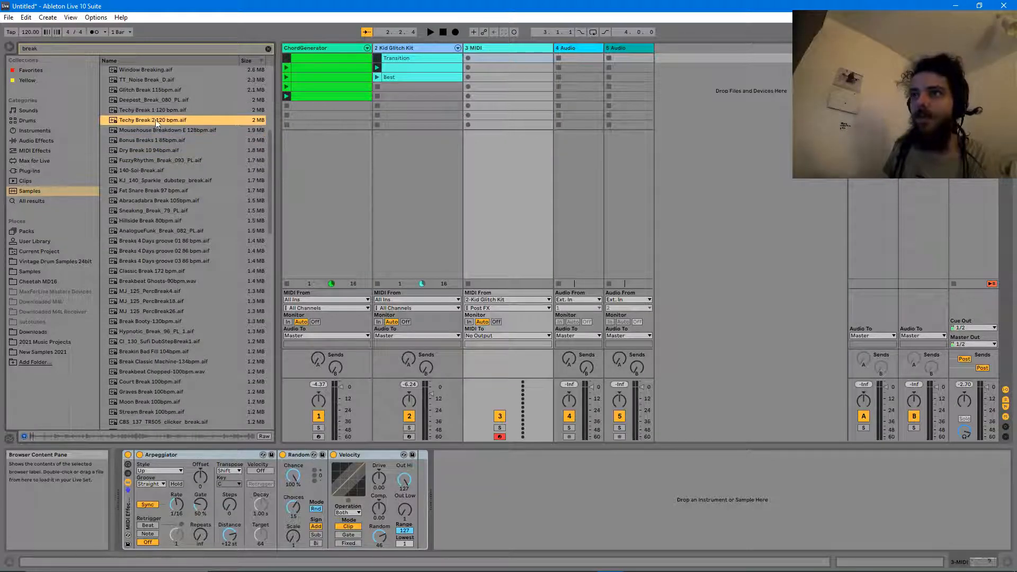
pyautogui.click(142, 100)
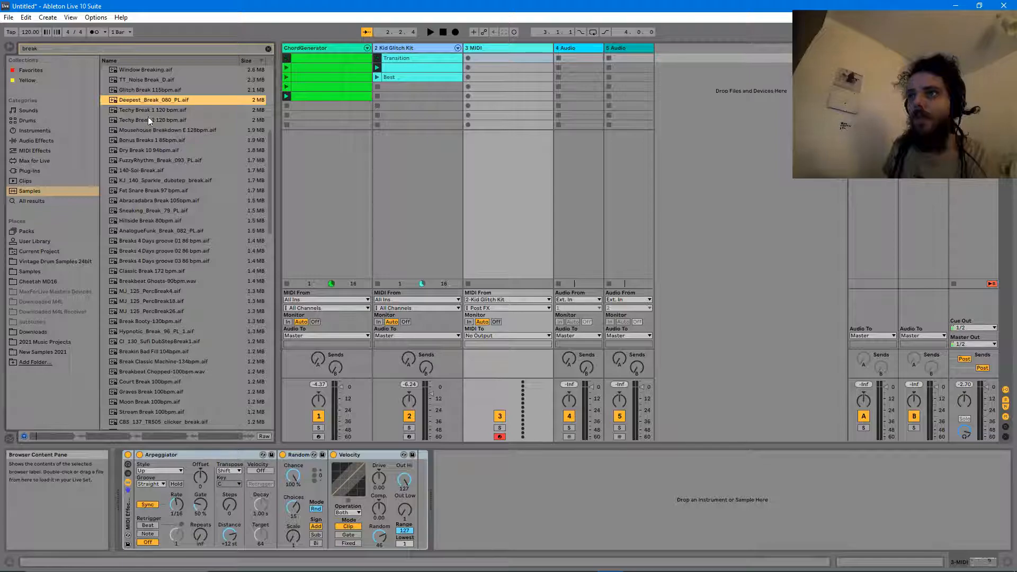
pyautogui.click(151, 120)
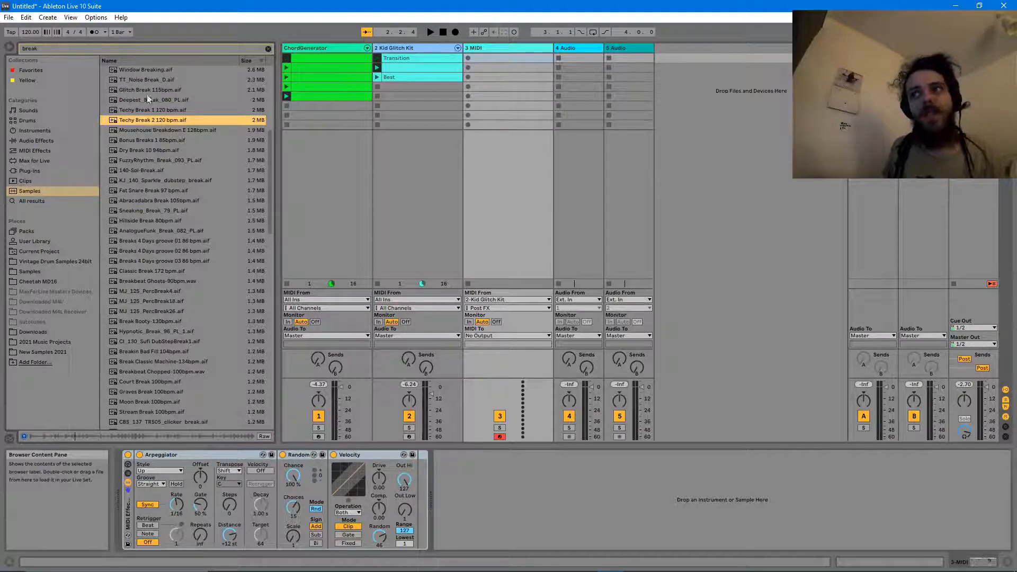
pyautogui.click(142, 72)
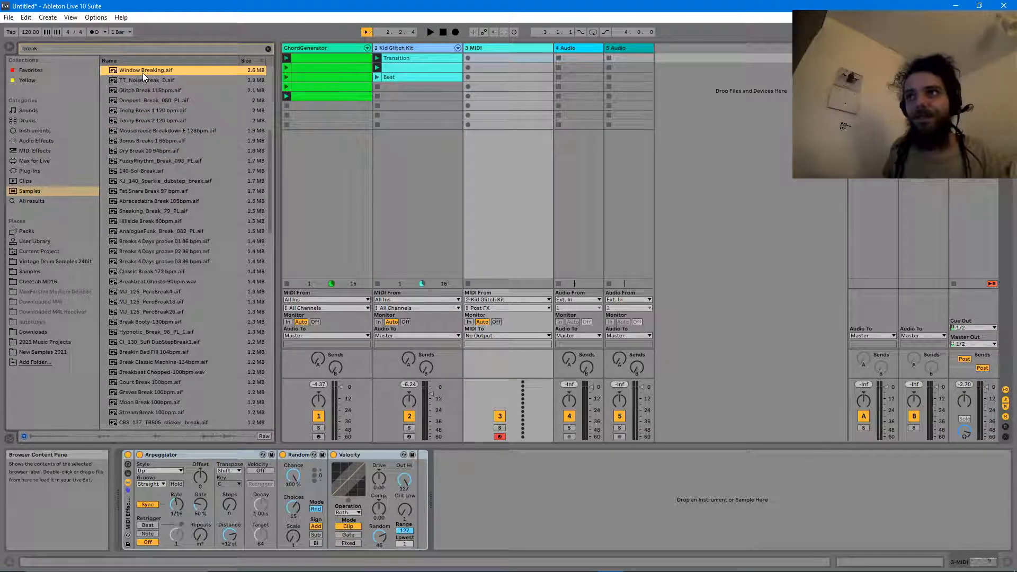
pyautogui.click(156, 121)
# - Load Techy Break 2 120 bpm into a sliced Simpler on track 3, with MIDI from All Ins
pyautogui.moveTo(142, 120); pyautogui.dragTo(360, 344)
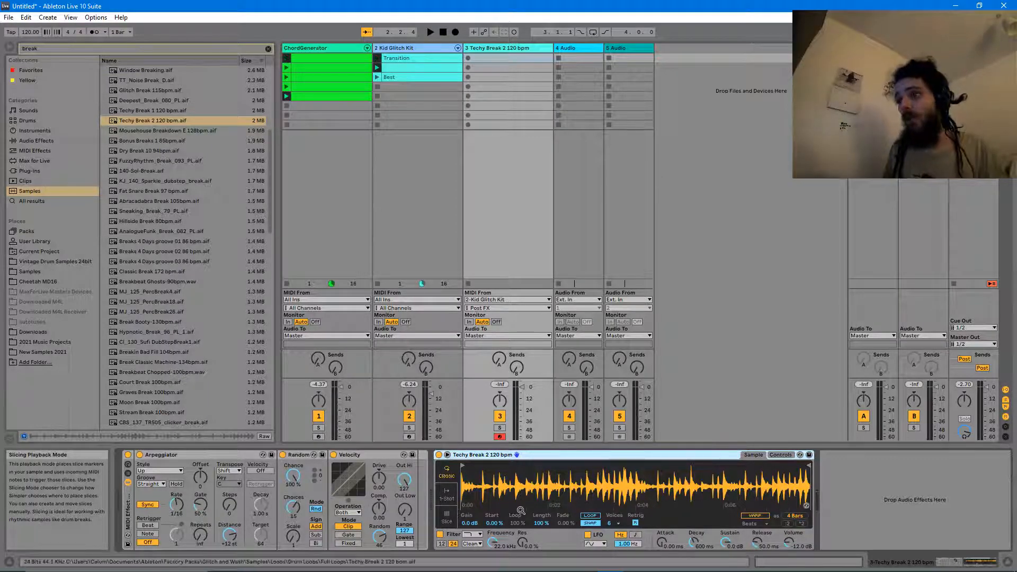
pyautogui.click(446, 518)
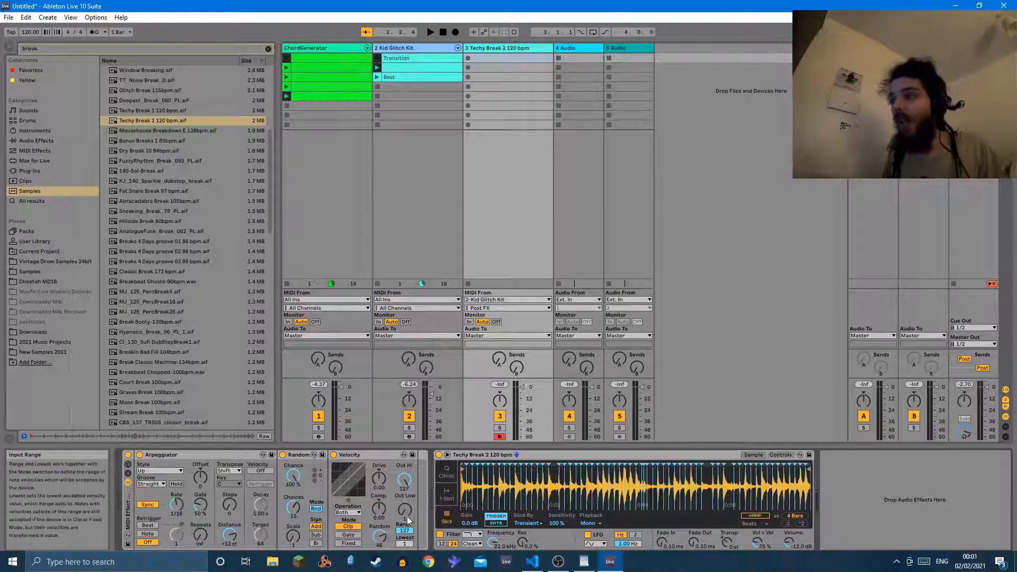
pyautogui.click(492, 300)
pyautogui.click(485, 307)
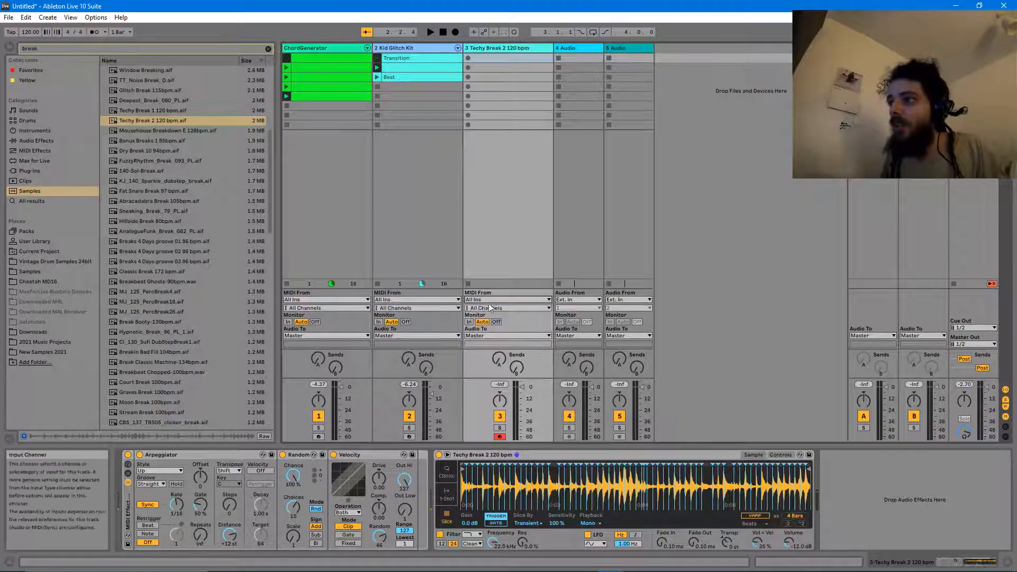
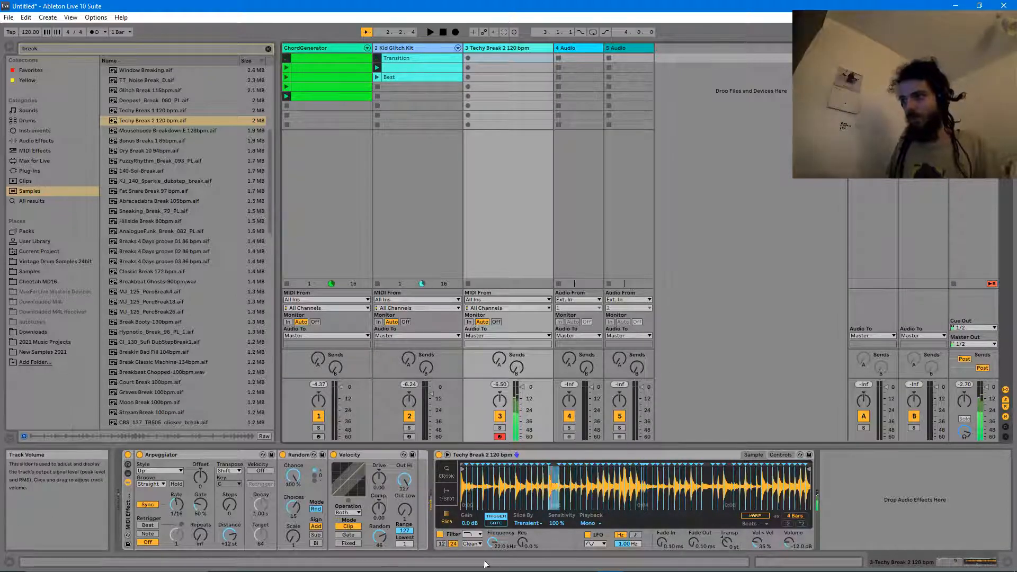
# - Drag LFO.amxd from Max for Live onto the Techy Break track, after its Simpler
pyautogui.click(31, 160)
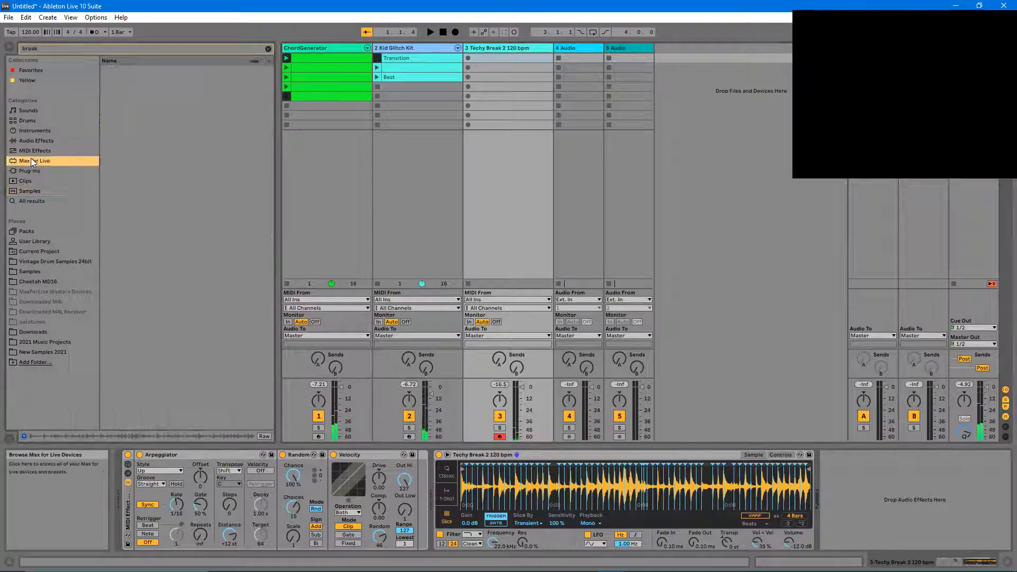
pyautogui.click(268, 48)
pyautogui.moveTo(139, 193); pyautogui.dragTo(839, 488)
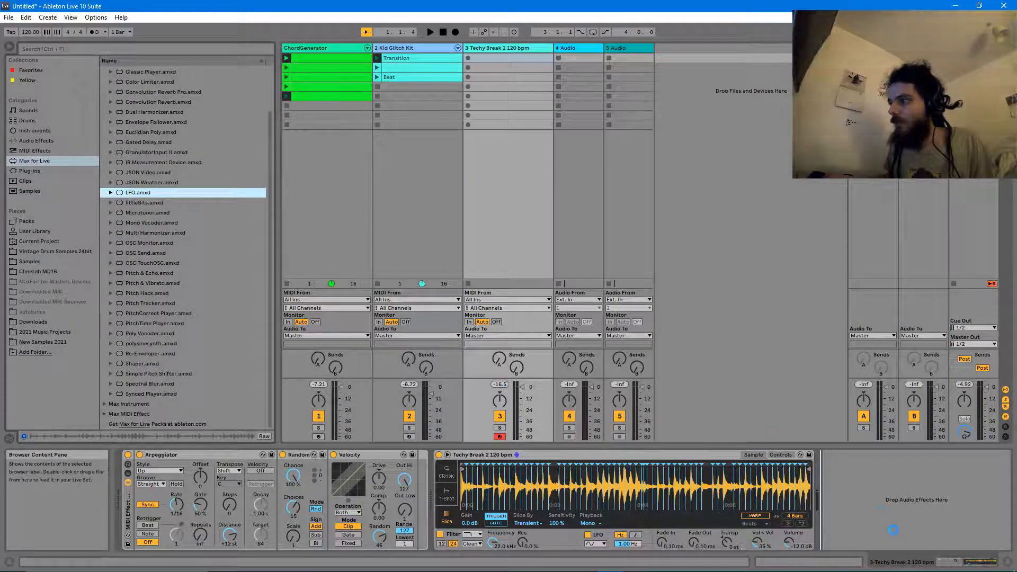
pyautogui.click(395, 49)
pyautogui.moveTo(939, 562); pyautogui.dragTo(982, 568)
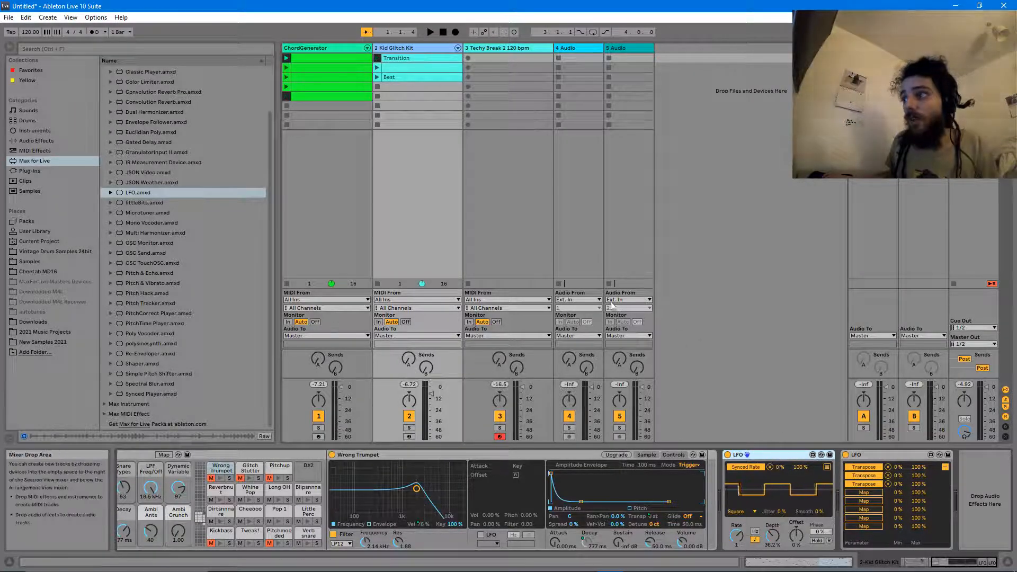
pyautogui.click(483, 48)
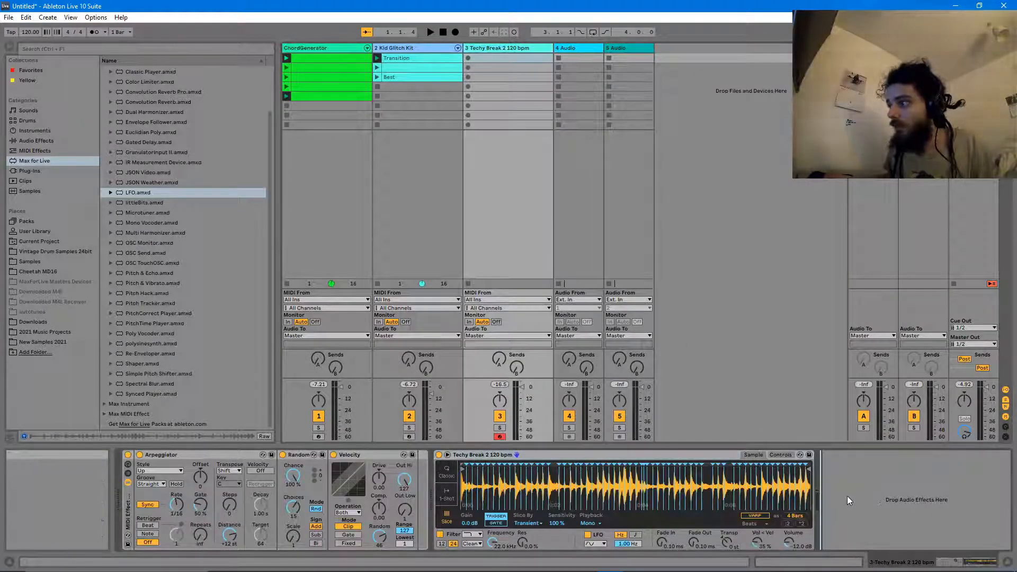
pyautogui.moveTo(825, 465); pyautogui.dragTo(875, 497)
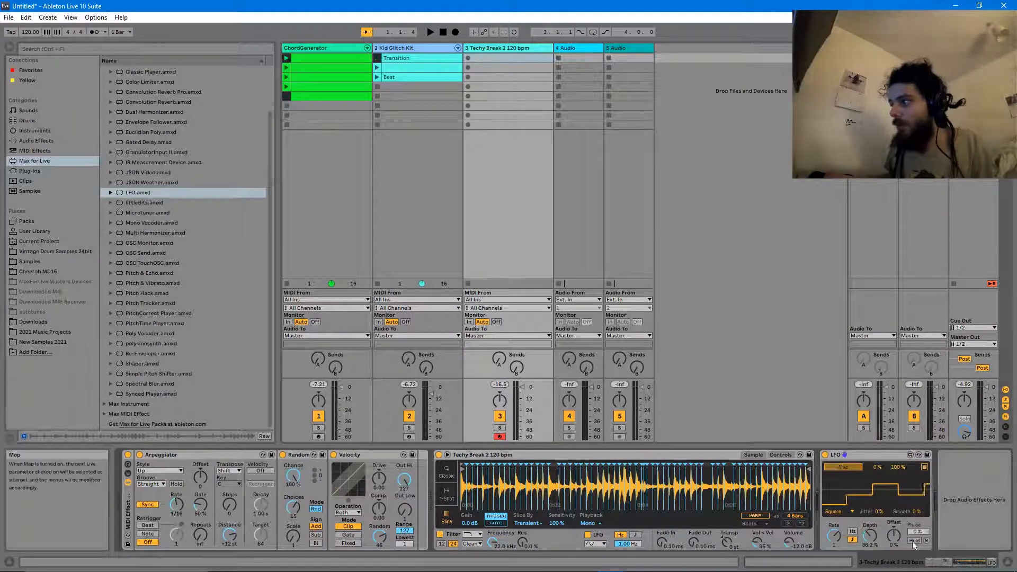
# - Map the LFO to the Arpeggiator's Synced Rate, play, and set range 100 % with depth 11.8 %
pyautogui.click(177, 505)
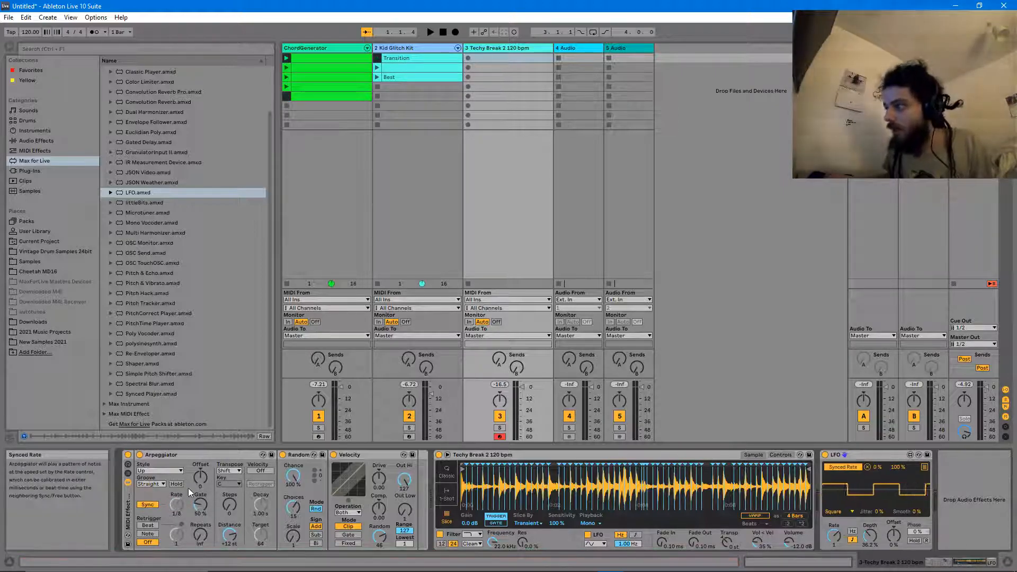
pyautogui.press('space')
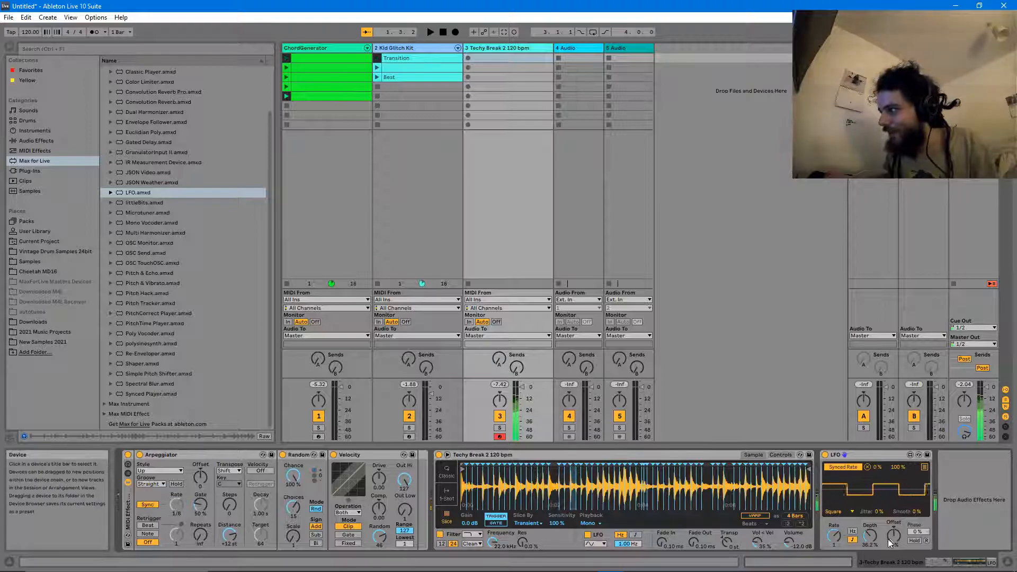
pyautogui.moveTo(899, 466)
pyautogui.mouseDown()
pyautogui.moveTo(900, 488)
pyautogui.moveTo(900, 464)
pyautogui.mouseUp()
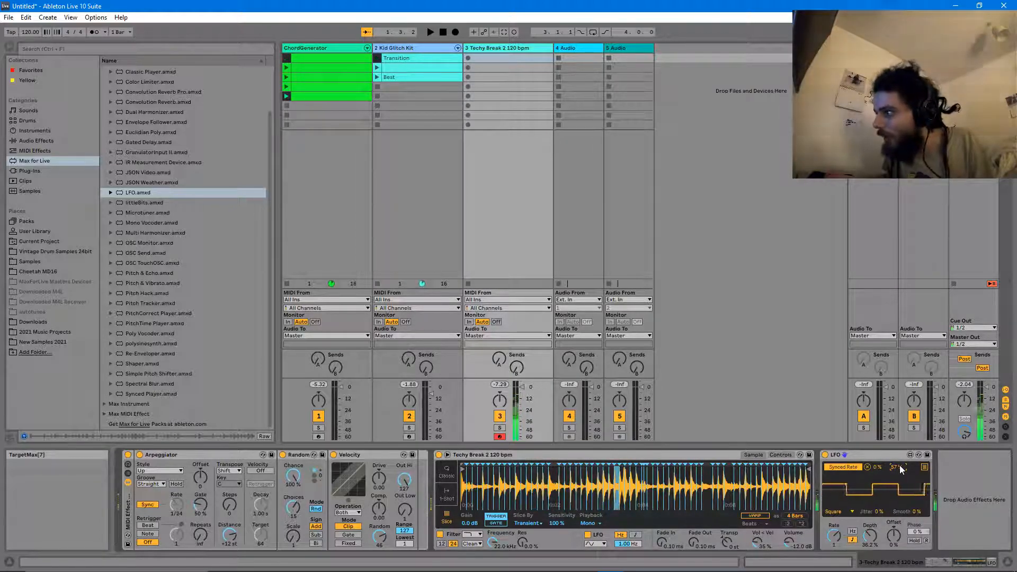
pyautogui.write('100')
pyautogui.press('Return')
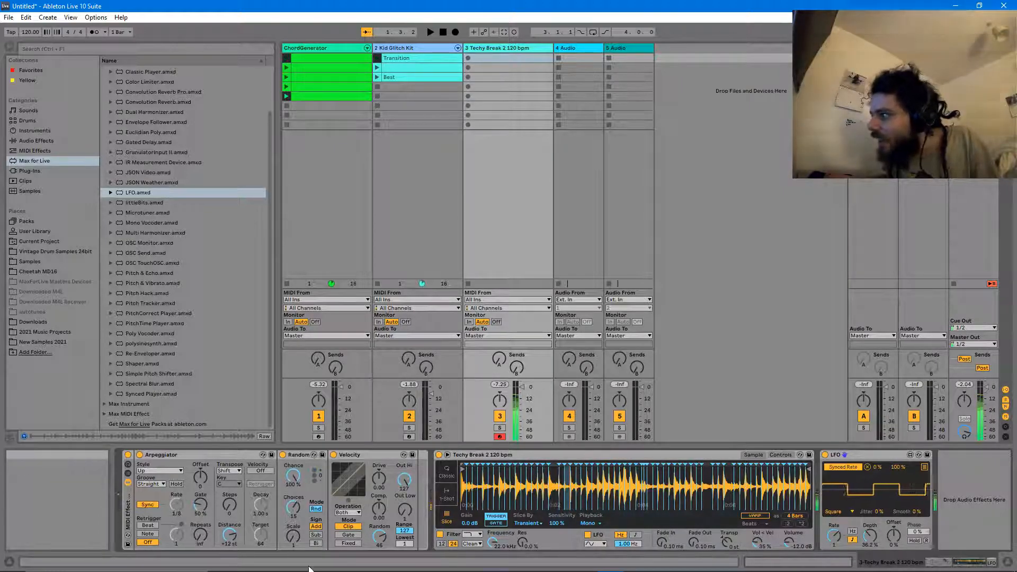
pyautogui.moveTo(873, 539); pyautogui.dragTo(894, 540)
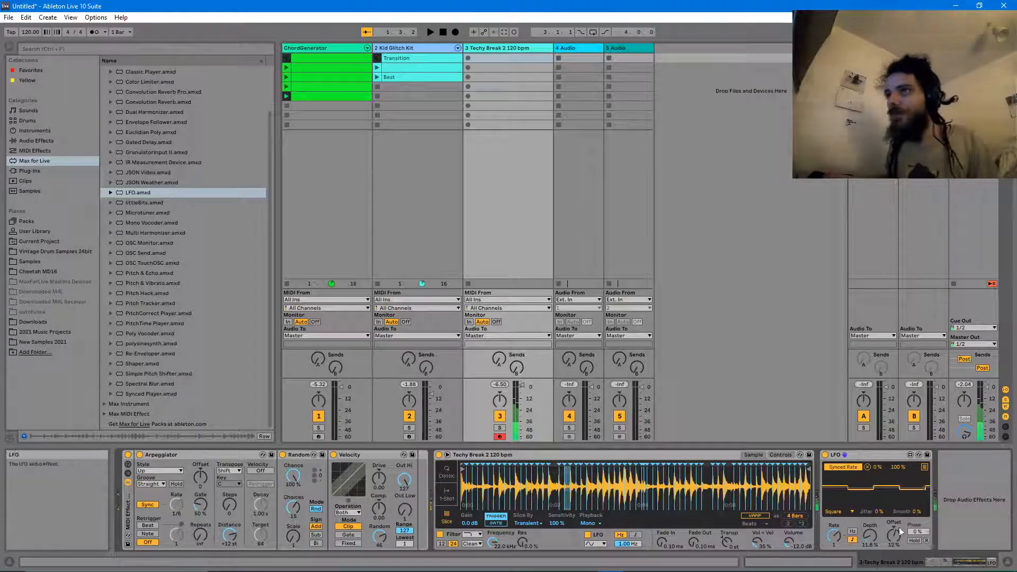
# - Add Beat Repeat and then a second LFO after the first LFO on Techy Break
pyautogui.click(28, 144)
pyautogui.scroll(1, 167, 152)
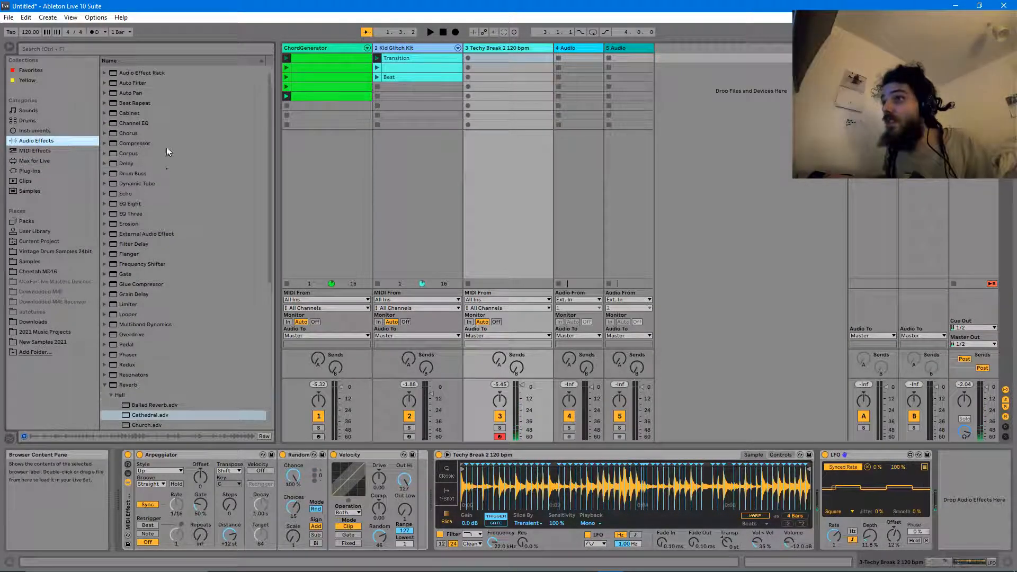
pyautogui.click(133, 102)
pyautogui.moveTo(901, 446); pyautogui.dragTo(972, 506)
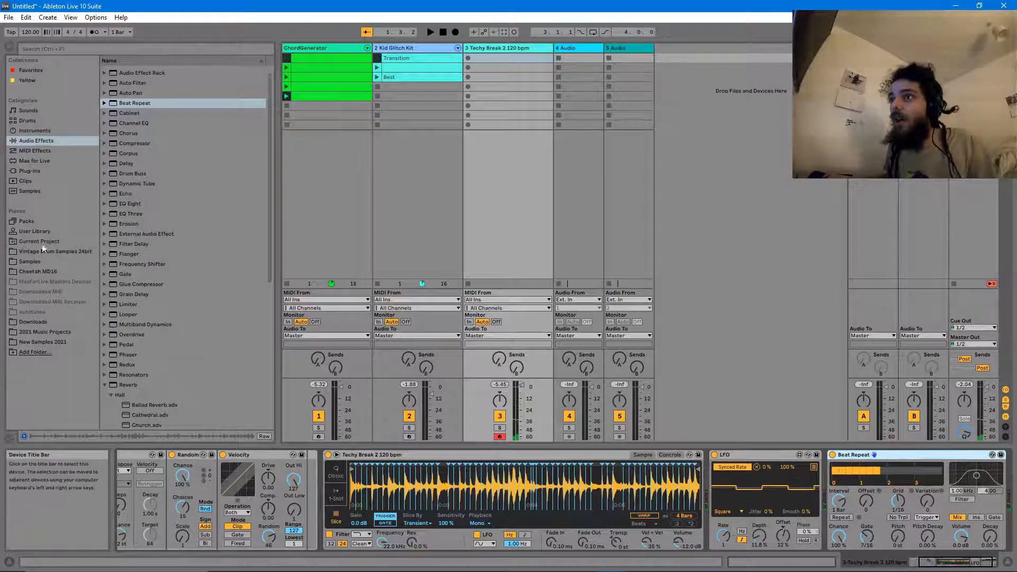
pyautogui.click(53, 161)
pyautogui.moveTo(135, 195); pyautogui.dragTo(995, 510)
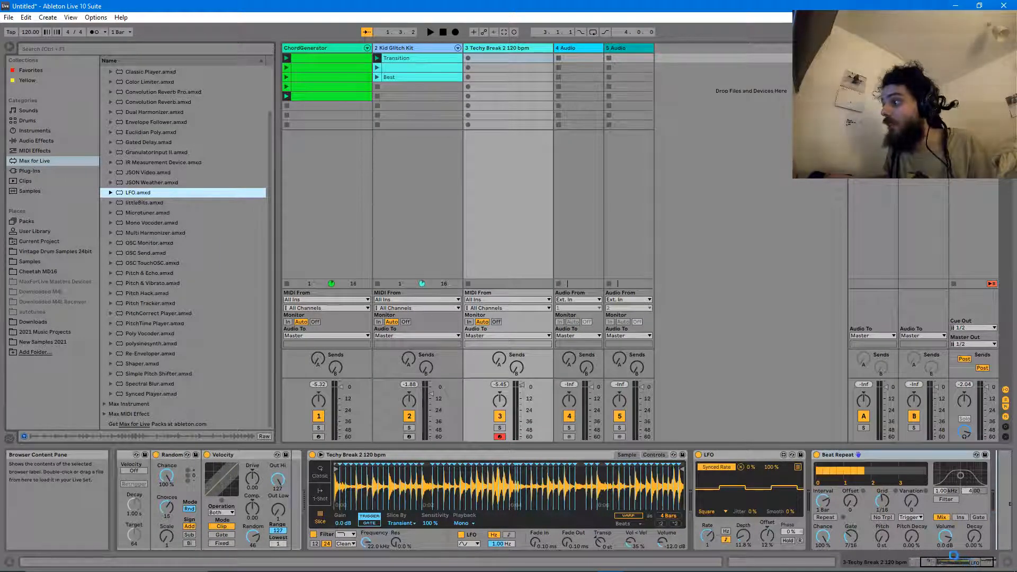
pyautogui.moveTo(953, 562); pyautogui.dragTo(974, 563)
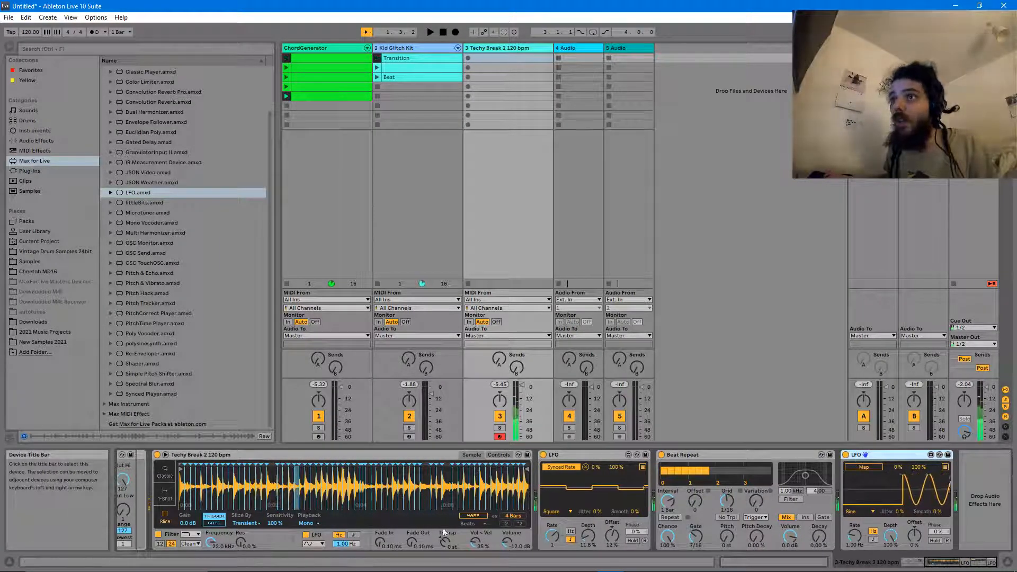
# - Insert a Velocity device before Simpler with Random 55, and set the track volume to -2.17 dB
pyautogui.click(22, 150)
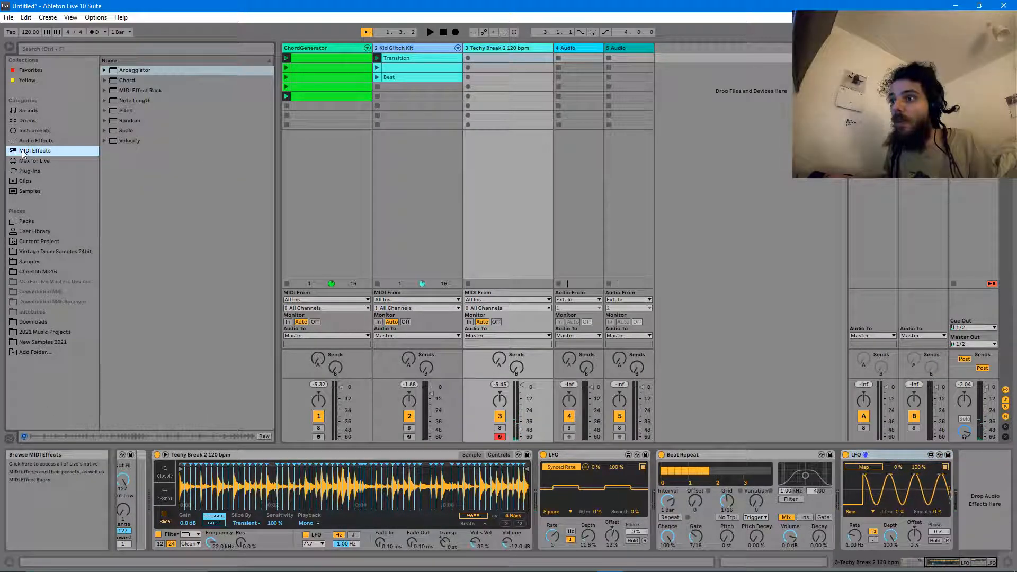
pyautogui.click(134, 140)
pyautogui.hscroll(-2, 151, 477)
pyautogui.moveTo(137, 491); pyautogui.dragTo(172, 484)
pyautogui.moveTo(235, 537); pyautogui.dragTo(235, 466)
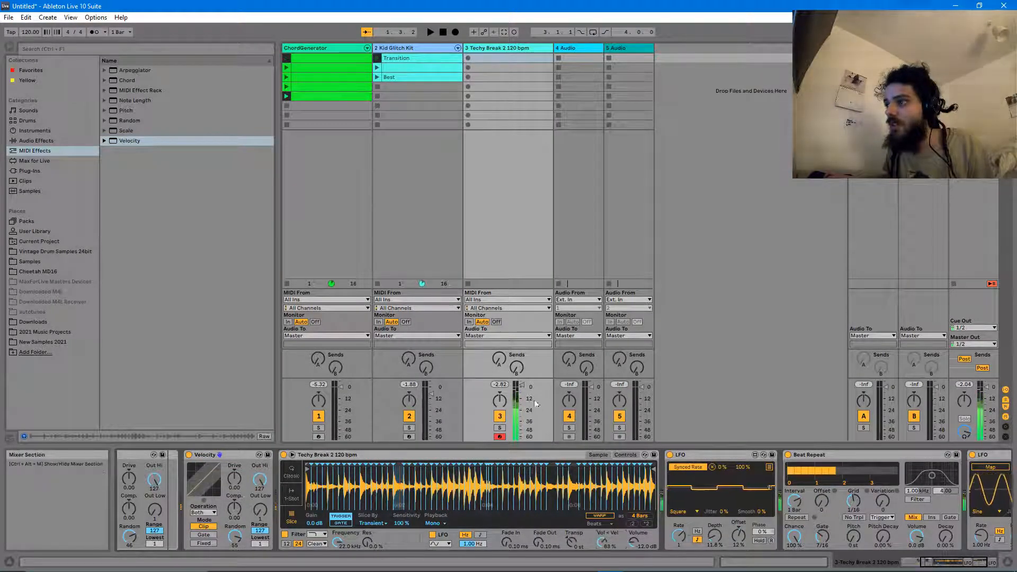
pyautogui.moveTo(522, 385); pyautogui.dragTo(522, 393)
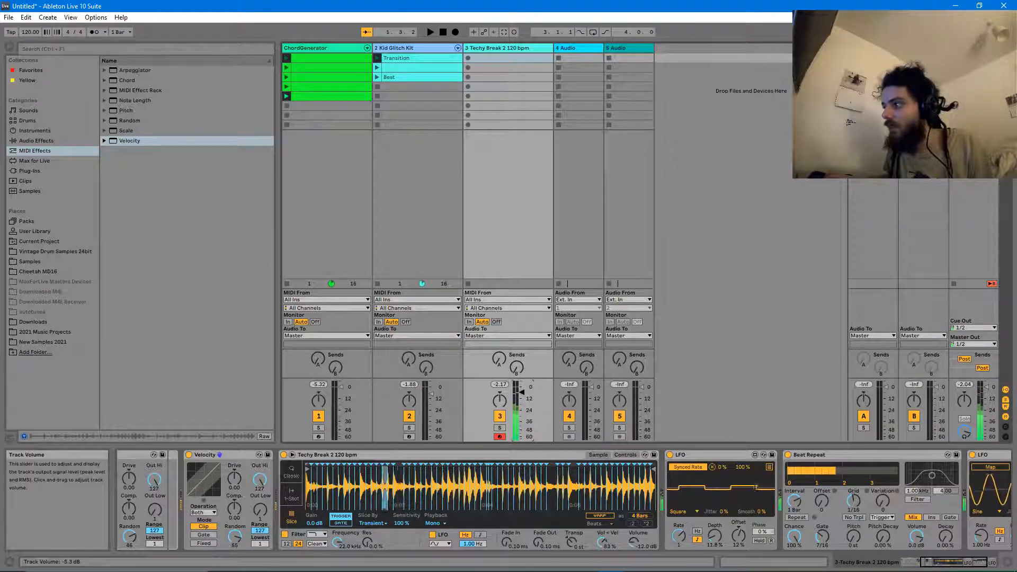
pyautogui.click(937, 566)
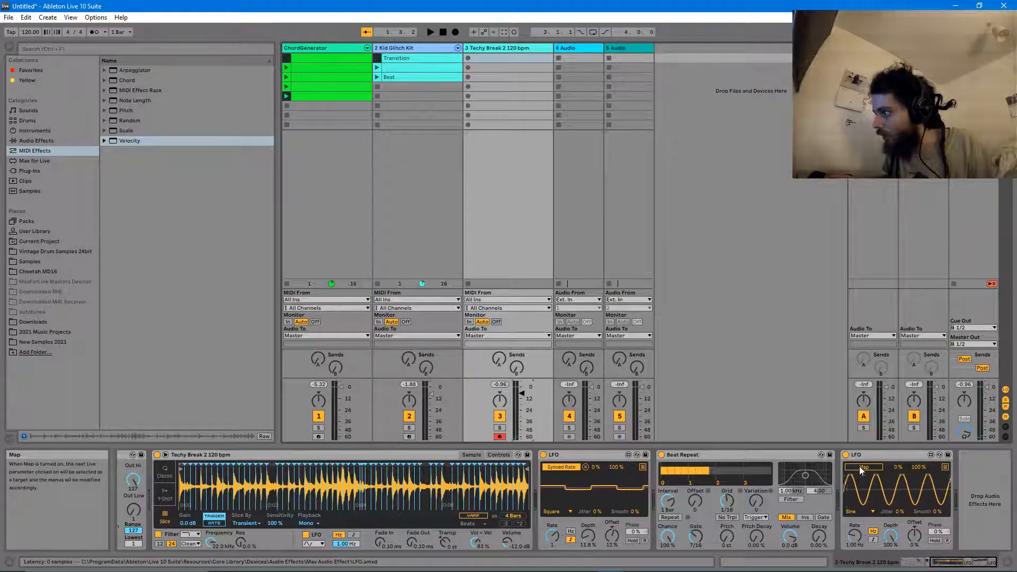
# - Set the second LFO to a synced random wave and map it to Beat Repeat's Interval
pyautogui.click(861, 510)
pyautogui.click(856, 494)
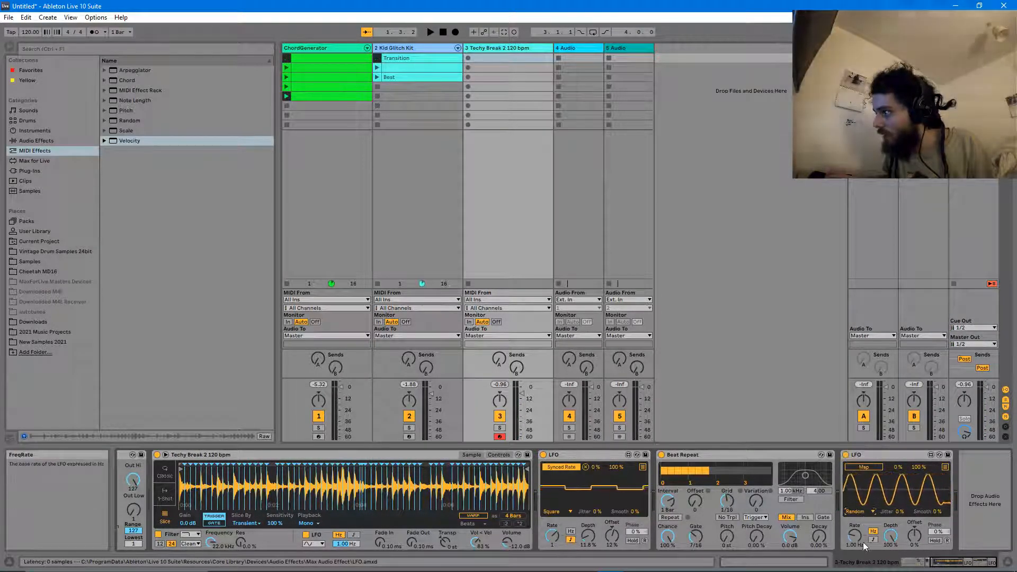
pyautogui.click(873, 540)
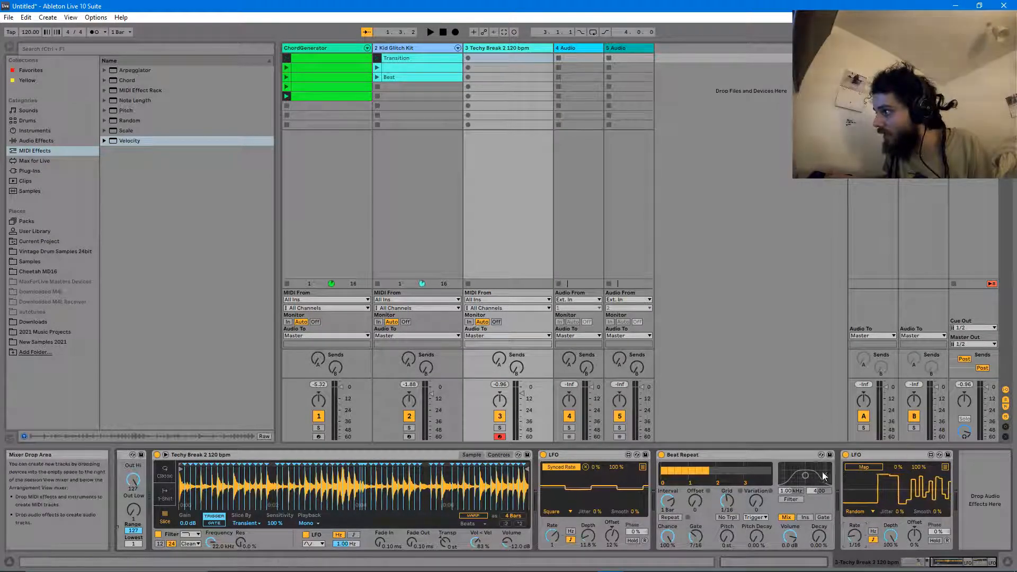
pyautogui.click(671, 502)
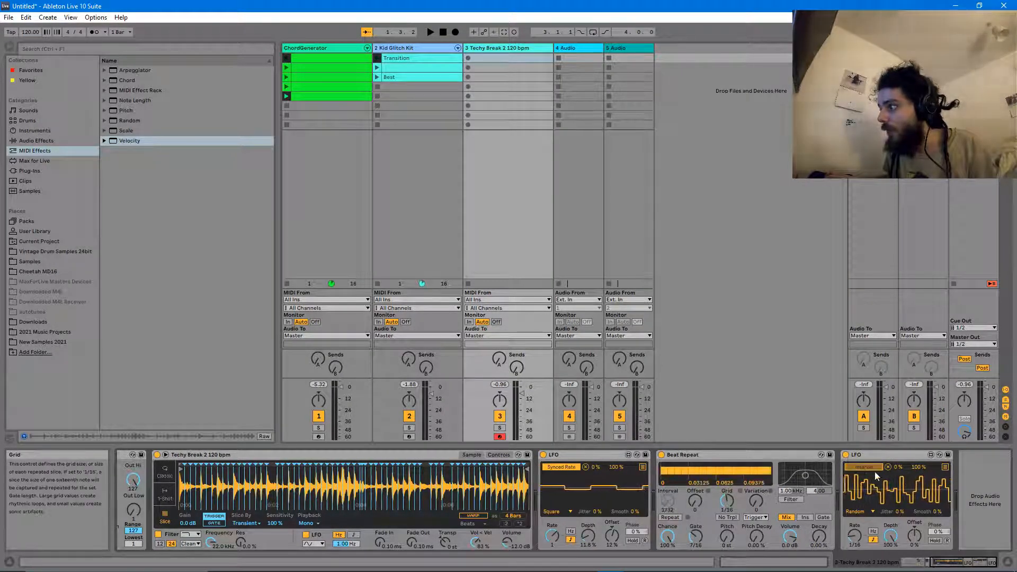
# - Map further LFO slots to Beat Repeat's Grid, Gate, Pitch Decay and Chance
pyautogui.click(943, 467)
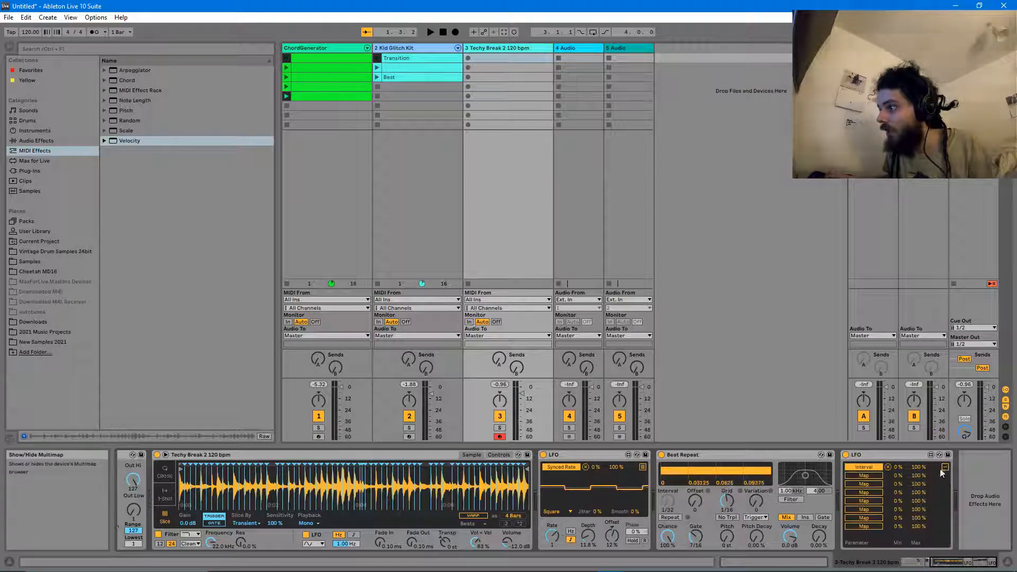
pyautogui.click(864, 475)
pyautogui.click(729, 502)
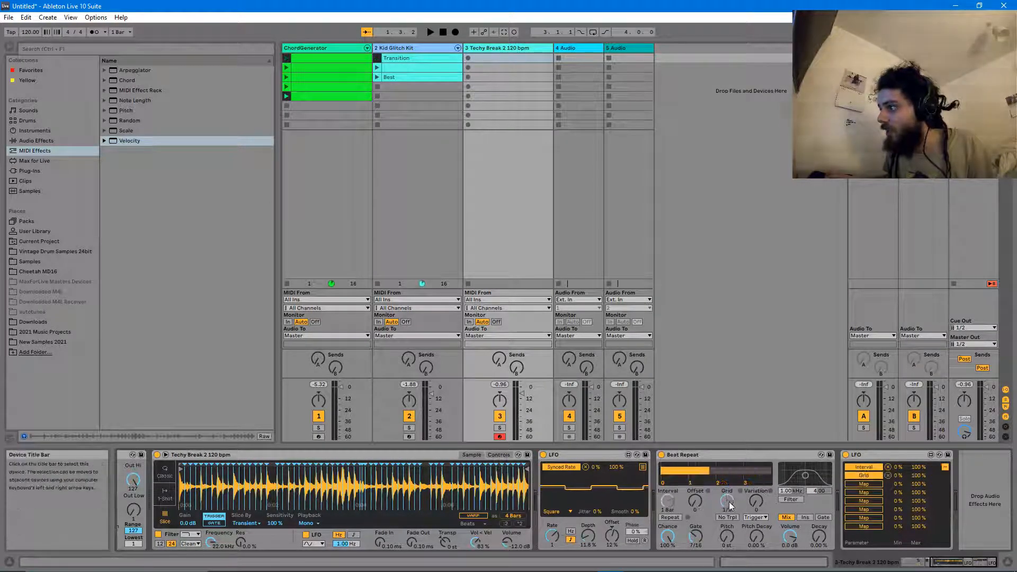
pyautogui.click(859, 493)
pyautogui.click(697, 536)
pyautogui.click(754, 537)
pyautogui.click(862, 510)
pyautogui.click(669, 538)
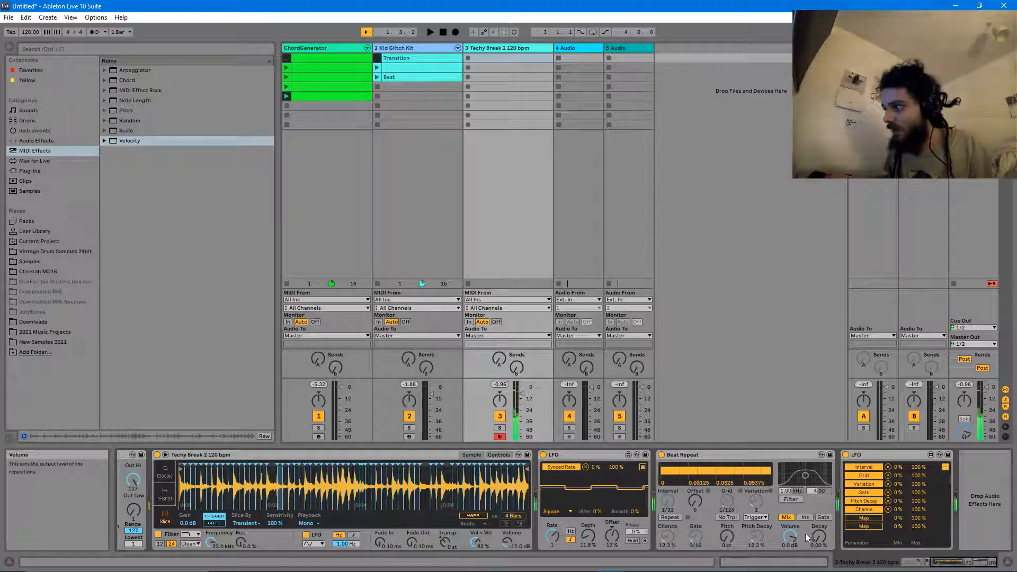
# - Raise Beat Repeat's Decay, set the second LFO's offset to -54 %, and lower the first LFO's offset
pyautogui.moveTo(823, 540); pyautogui.dragTo(822, 556)
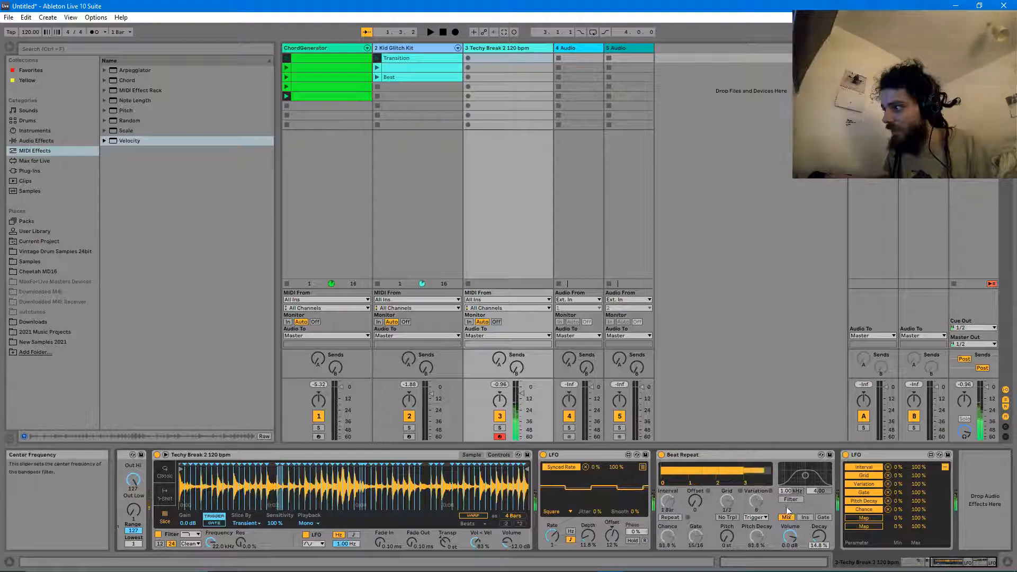
pyautogui.click(946, 468)
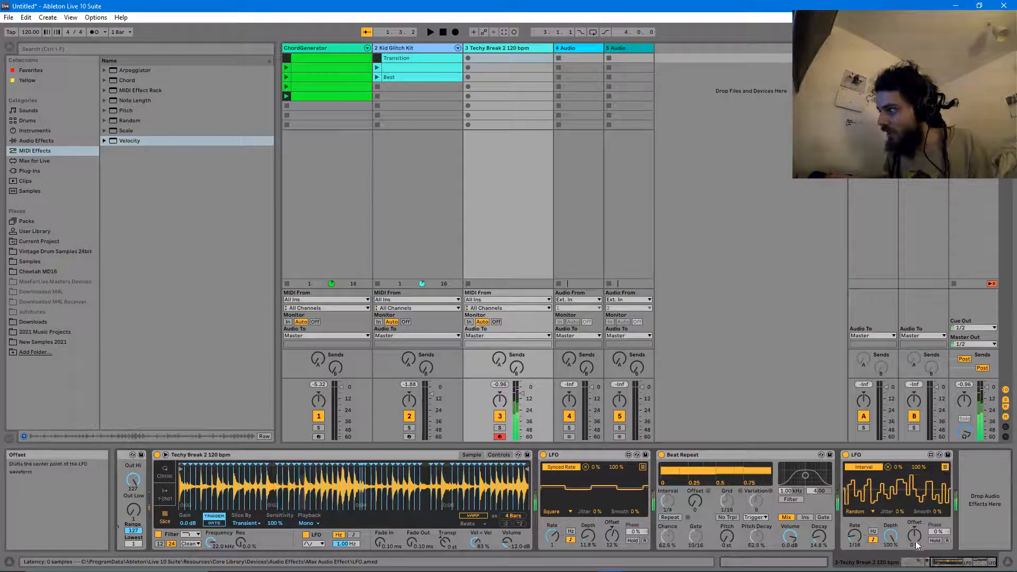
pyautogui.moveTo(915, 536); pyautogui.dragTo(891, 549)
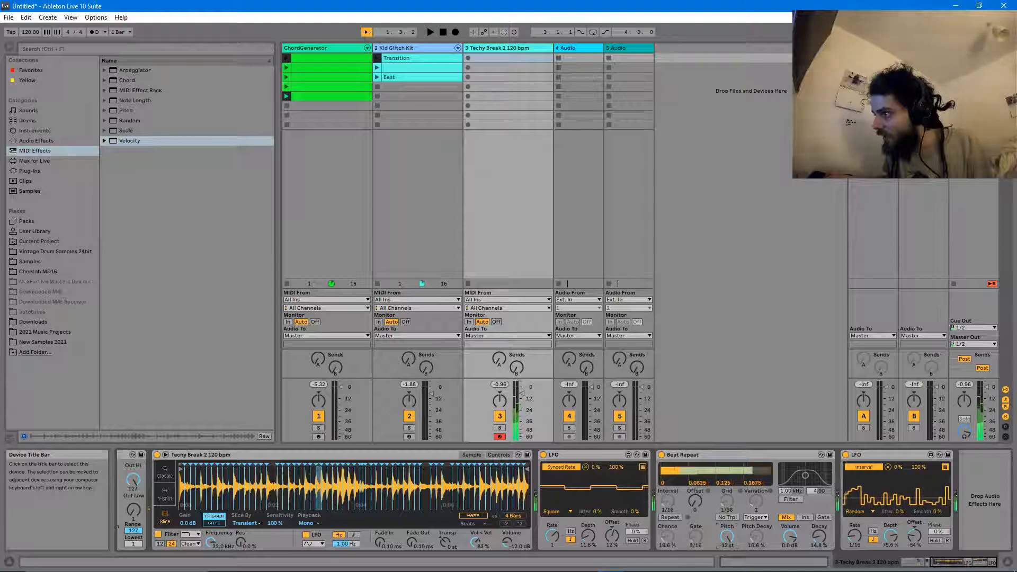
pyautogui.click(733, 541)
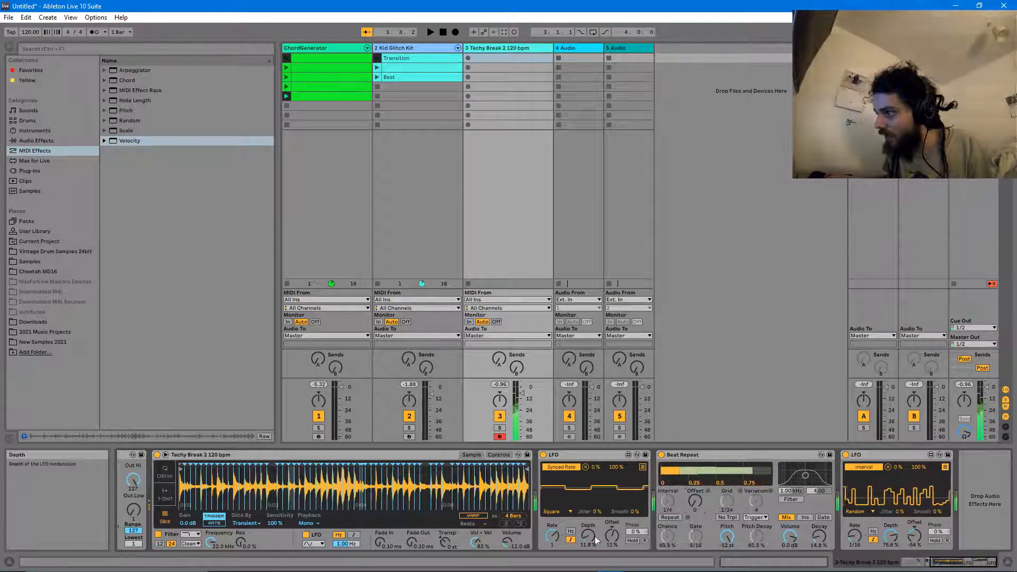
pyautogui.moveTo(607, 535); pyautogui.dragTo(608, 540)
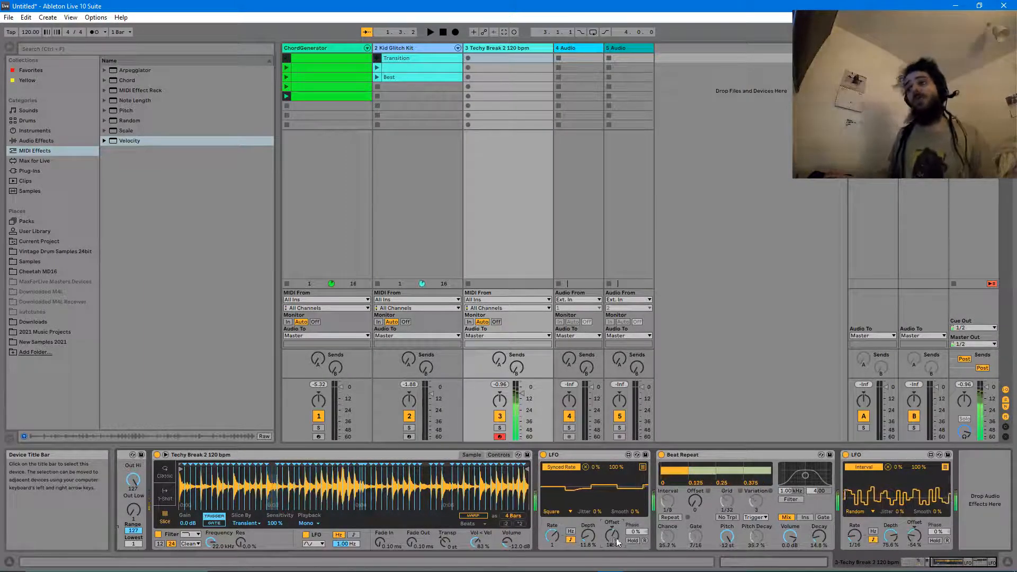
pyautogui.press('space')
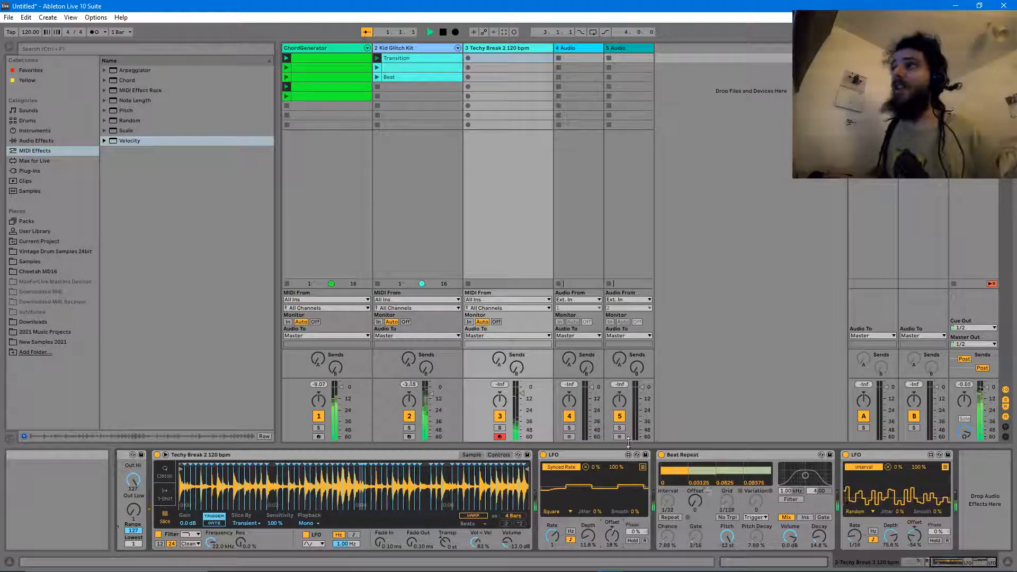
# - Create a MIDI clip on the Techy Break track and draw a long C2 note from its start
pyautogui.doubleClick(479, 67)
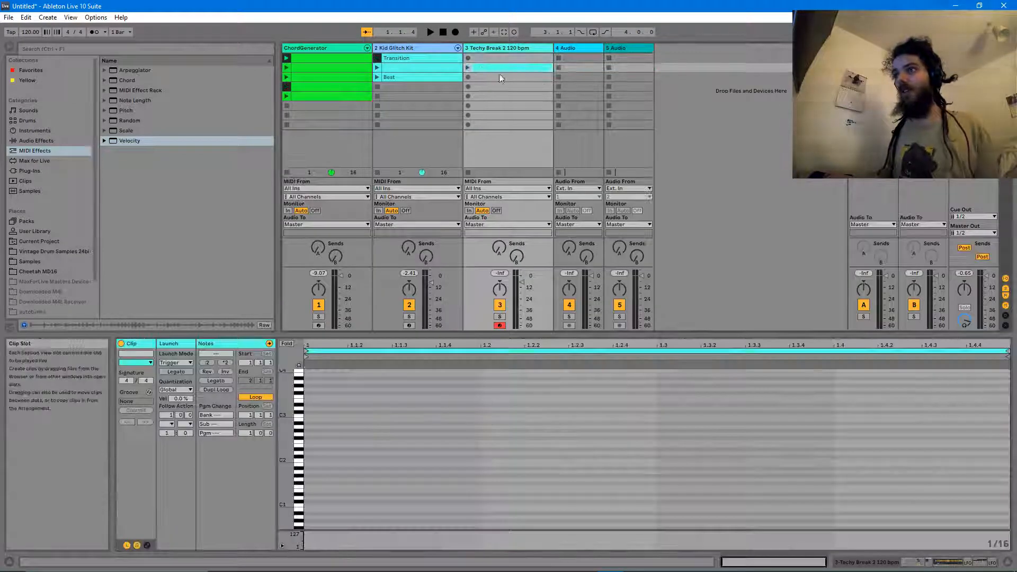
pyautogui.click(358, 434)
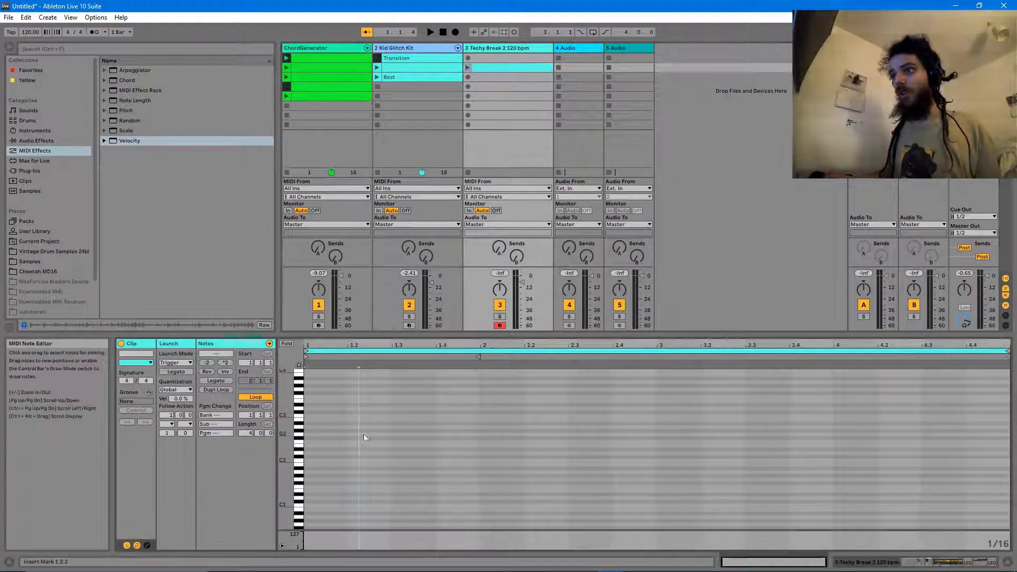
pyautogui.doubleClick(313, 460)
pyautogui.moveTo(317, 461); pyautogui.dragTo(1011, 461)
pyautogui.press('space')
# - Trim the note to exactly four bars and move it down to C1, auditioning the clip
pyautogui.moveTo(784, 562); pyautogui.dragTo(784, 571)
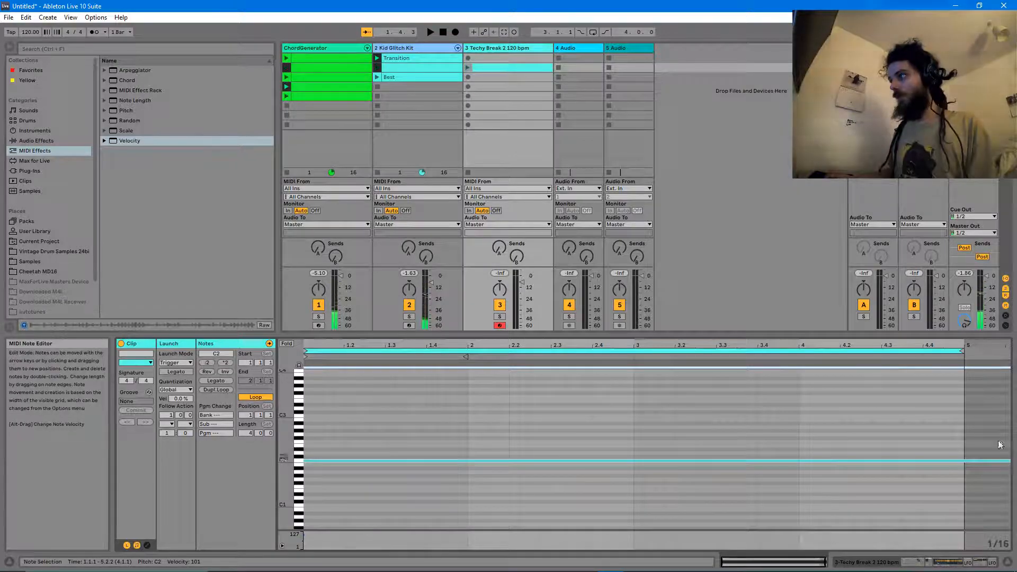
pyautogui.click(989, 456)
pyautogui.moveTo(1009, 463); pyautogui.dragTo(953, 467)
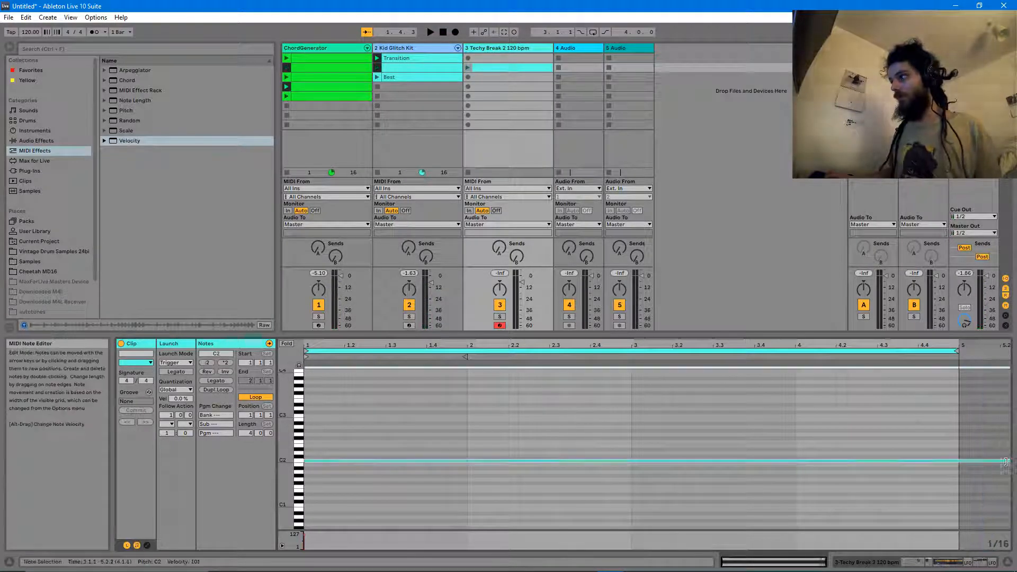
pyautogui.press('space')
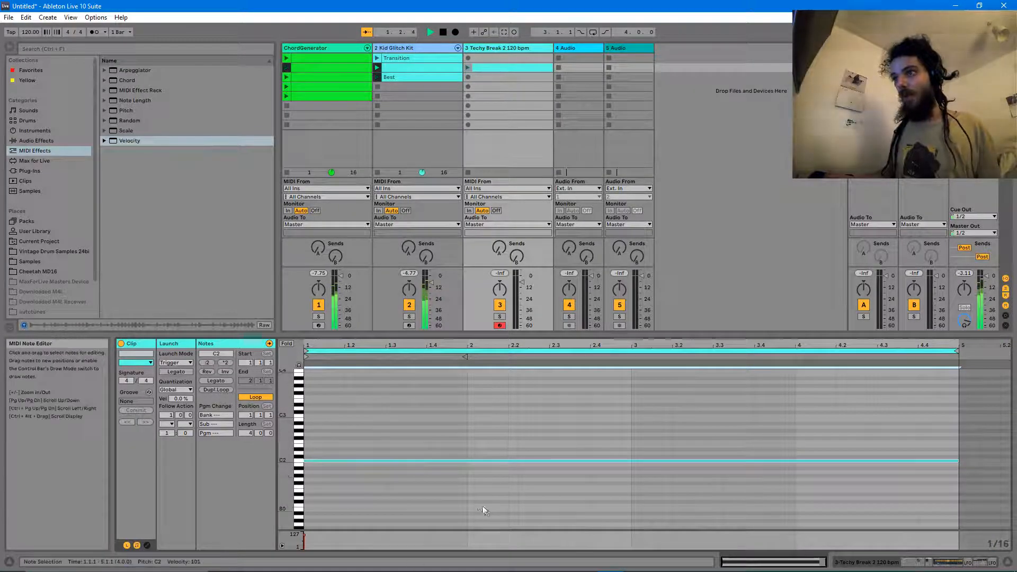
pyautogui.moveTo(476, 506); pyautogui.dragTo(439, 495)
pyautogui.press('space')
pyautogui.moveTo(308, 462); pyautogui.dragTo(312, 513)
pyautogui.press('space')
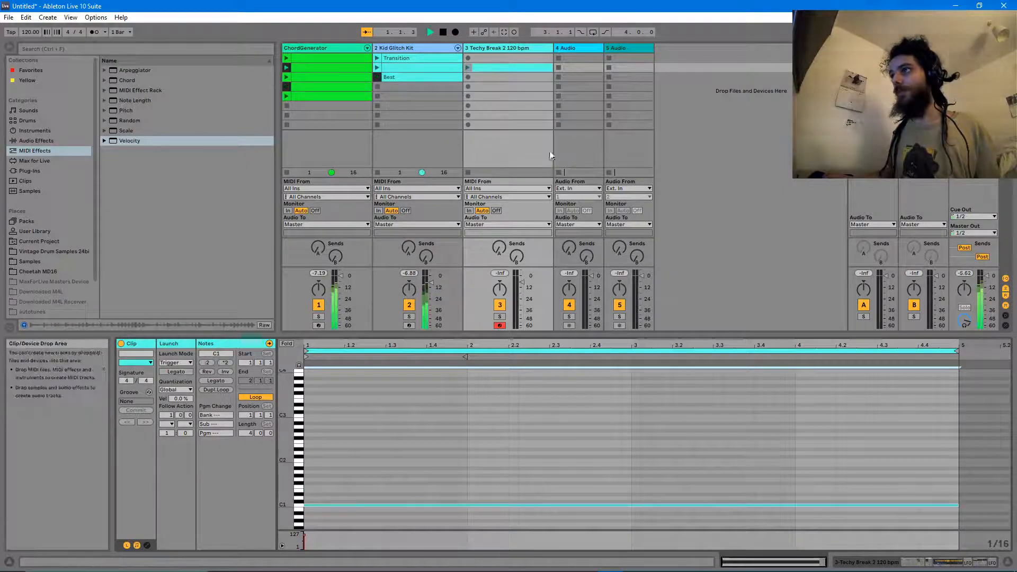
pyautogui.press('space')
pyautogui.press('space')
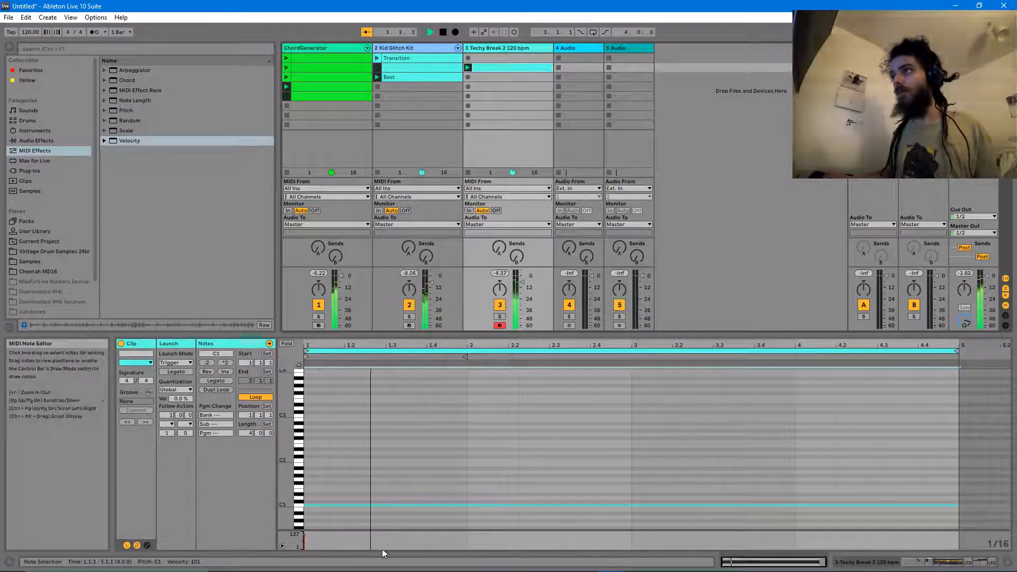
pyautogui.click(500, 49)
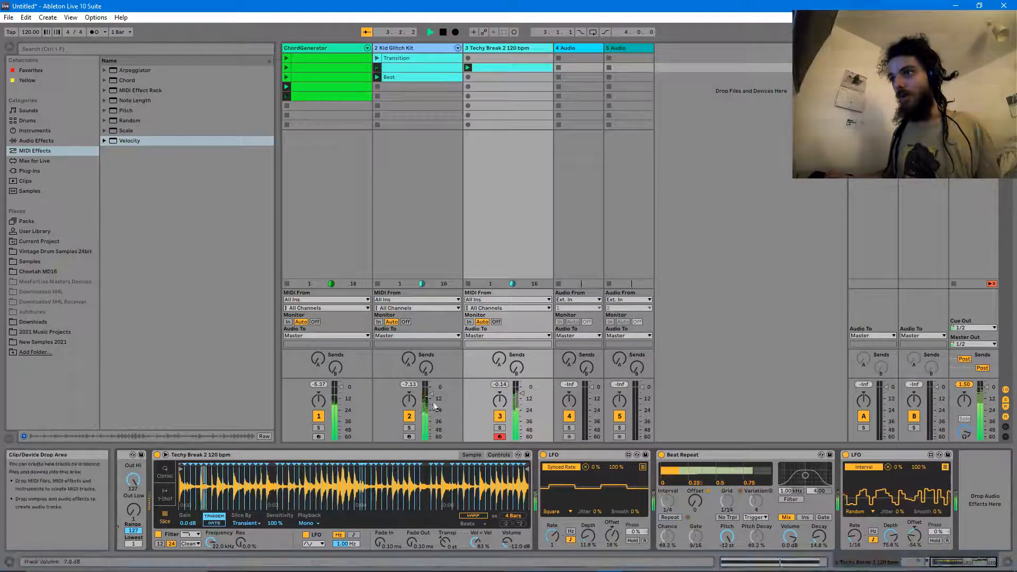
# - Turn the Random device's Scale from 1 to 4 on Techy Break and audition the result
pyautogui.press('space')
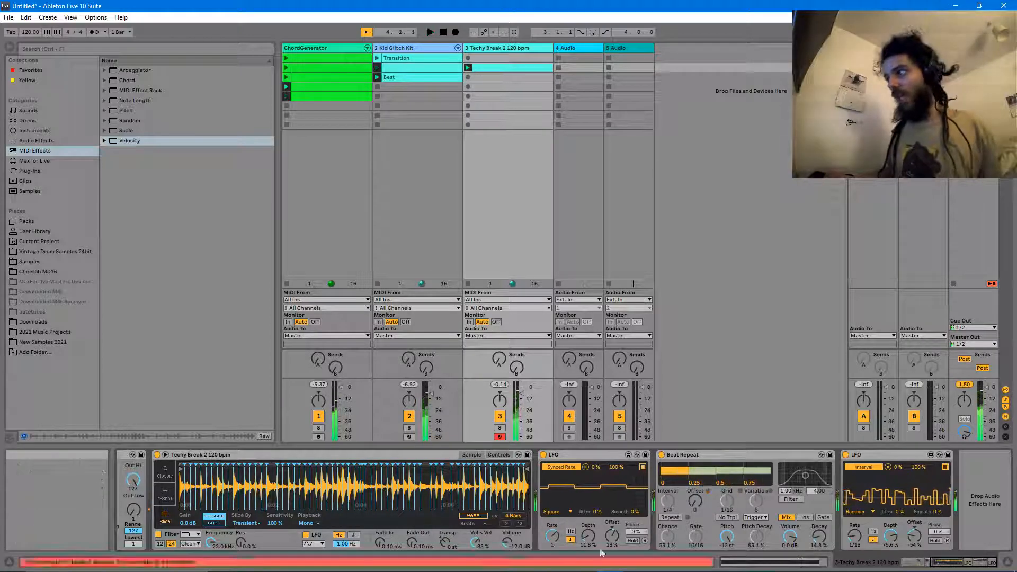
pyautogui.moveTo(970, 563); pyautogui.dragTo(953, 568)
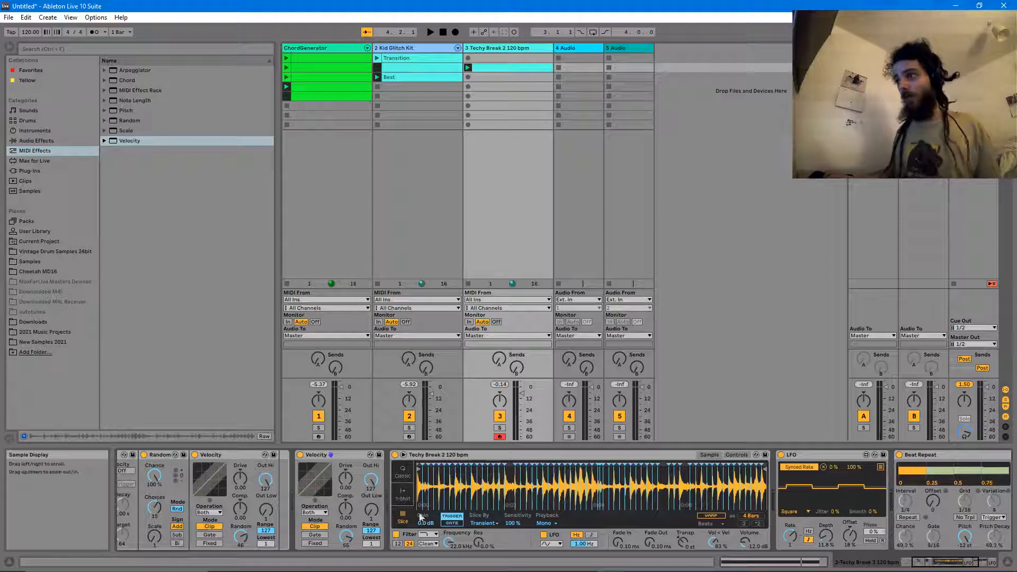
pyautogui.press('space')
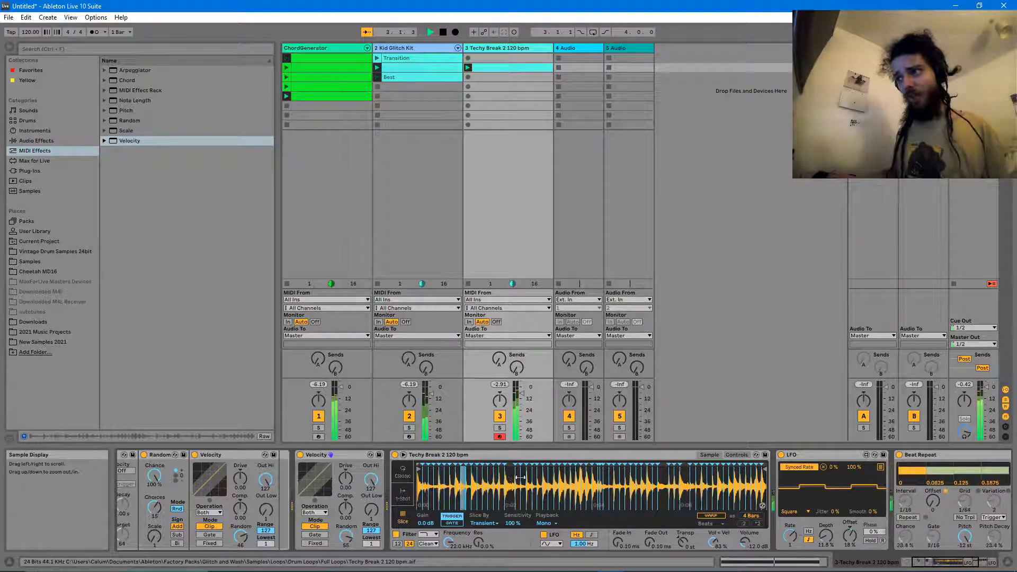
pyautogui.press('space')
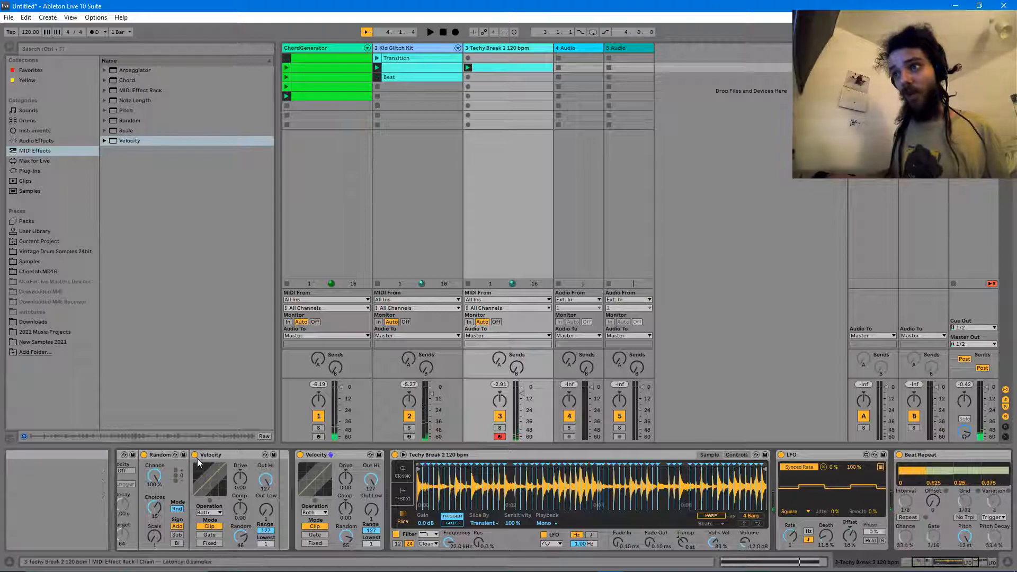
pyautogui.moveTo(154, 537); pyautogui.dragTo(155, 529)
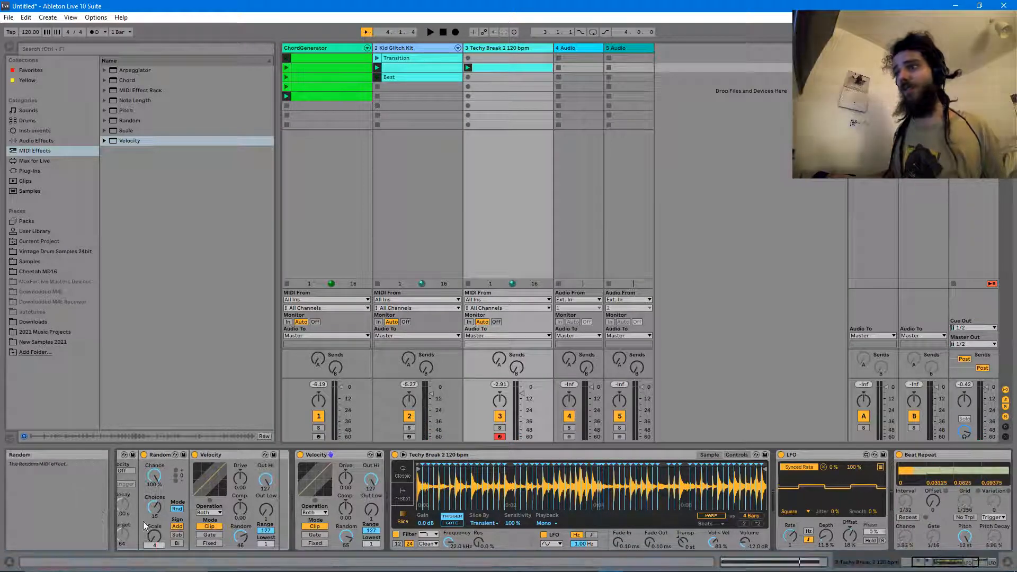
pyautogui.press('space')
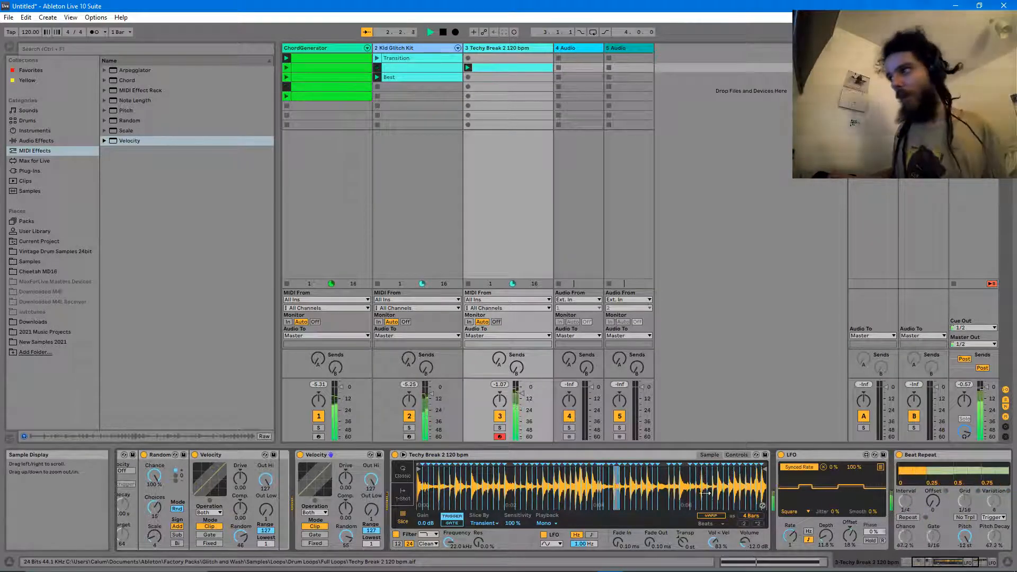
pyautogui.click(934, 562)
pyautogui.press('space')
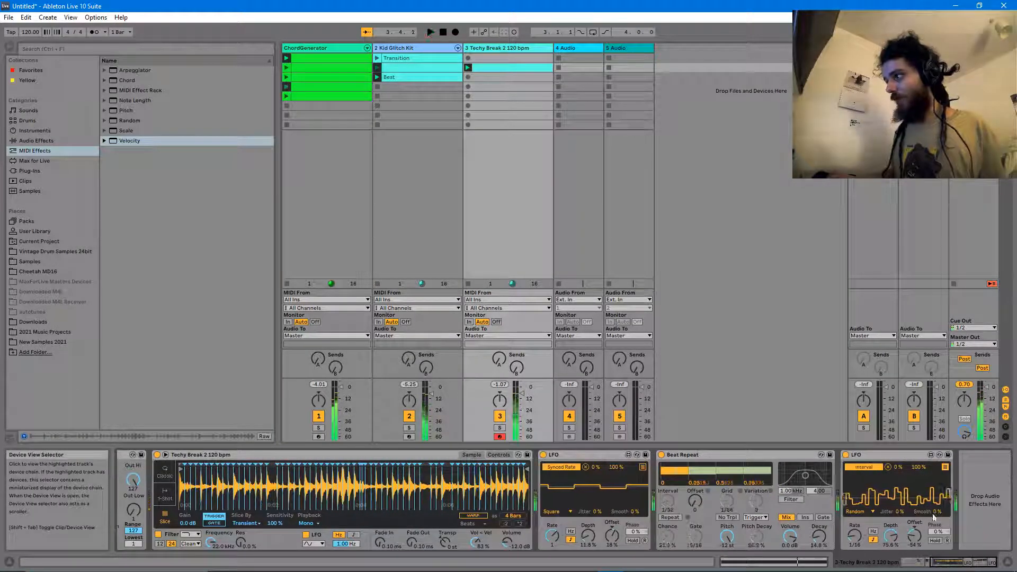
# - Add EQ Eight from Audio Effects to the end of the Techy Break chain, after the second LFO
pyautogui.click(945, 467)
pyautogui.moveTo(962, 562); pyautogui.dragTo(948, 563)
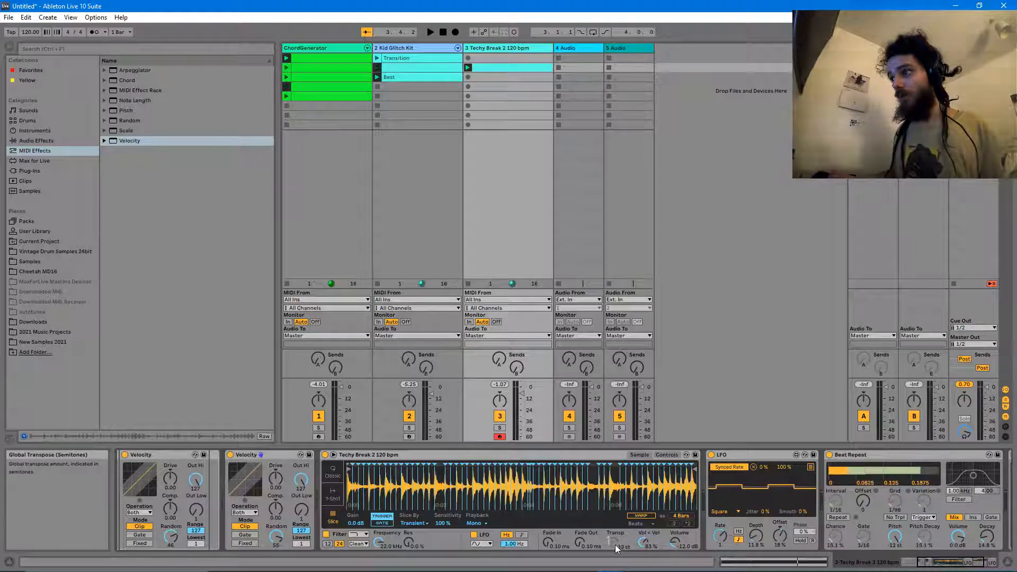
pyautogui.press('space')
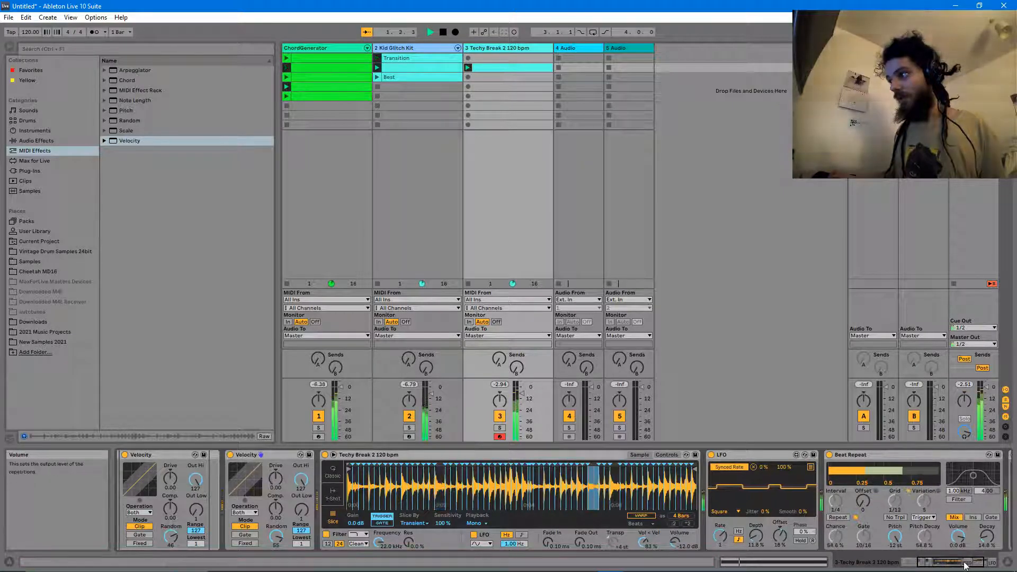
pyautogui.scroll(-3, 895, 514)
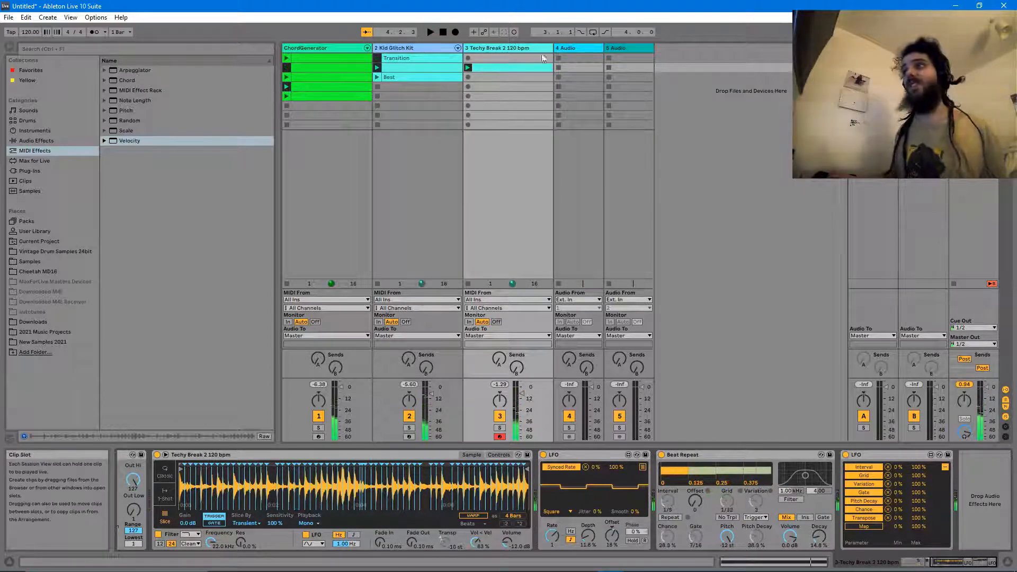
pyautogui.press('space')
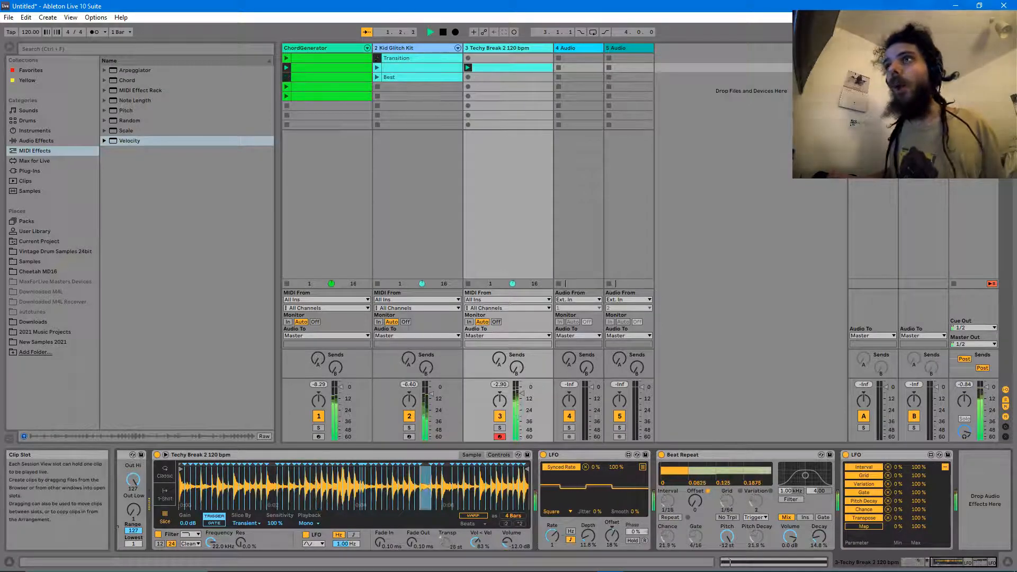
pyautogui.click(36, 140)
pyautogui.moveTo(132, 208); pyautogui.dragTo(975, 480)
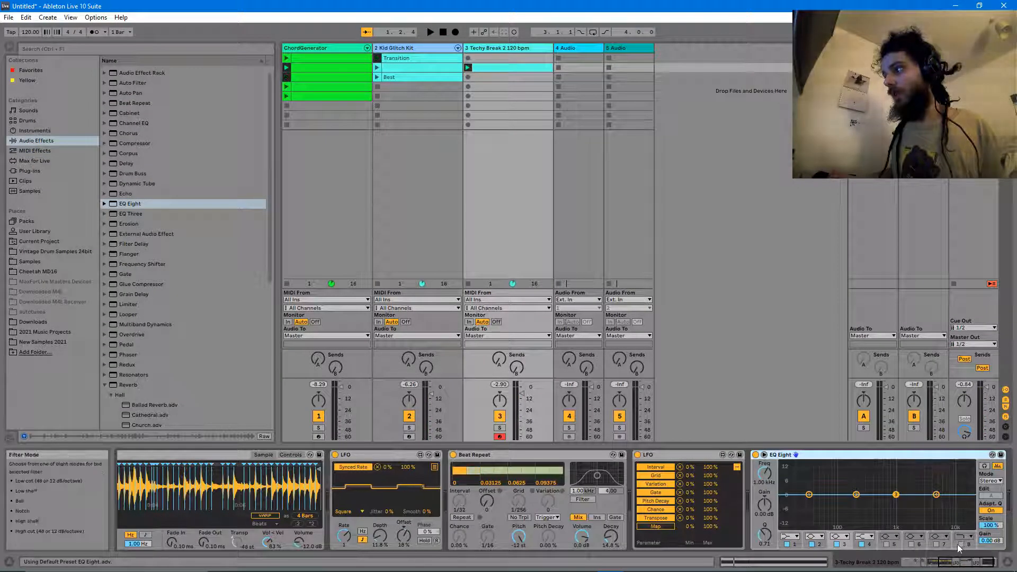
# - Give EQ Eight band 8 a steep low-cut filter at about 250 Hz
pyautogui.click(965, 537)
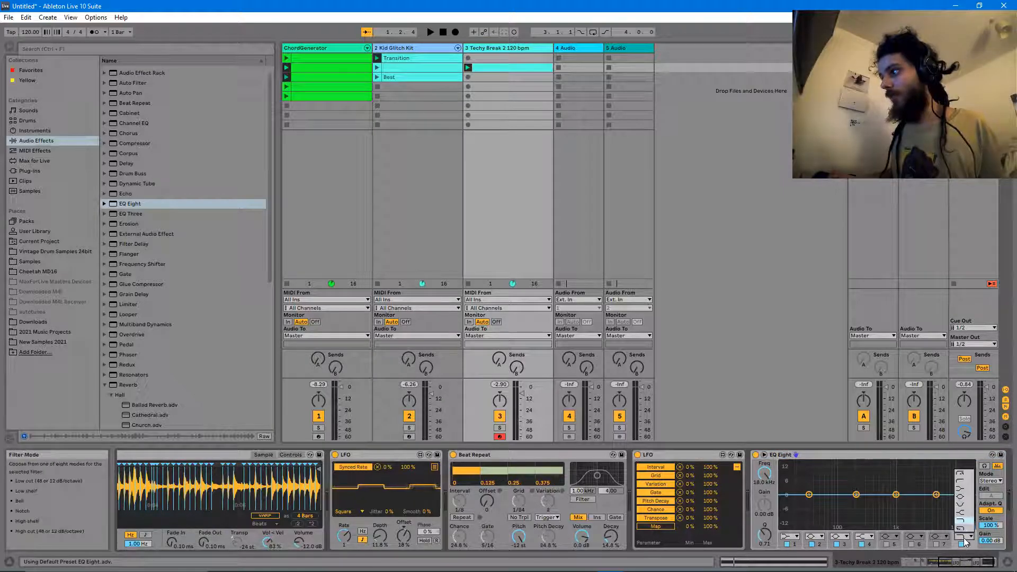
pyautogui.click(970, 483)
pyautogui.moveTo(889, 499); pyautogui.dragTo(861, 501)
# - Bring the Techy Break volume to 4.86 dB and insert a new audio track after it
pyautogui.moveTo(522, 394); pyautogui.dragTo(522, 388)
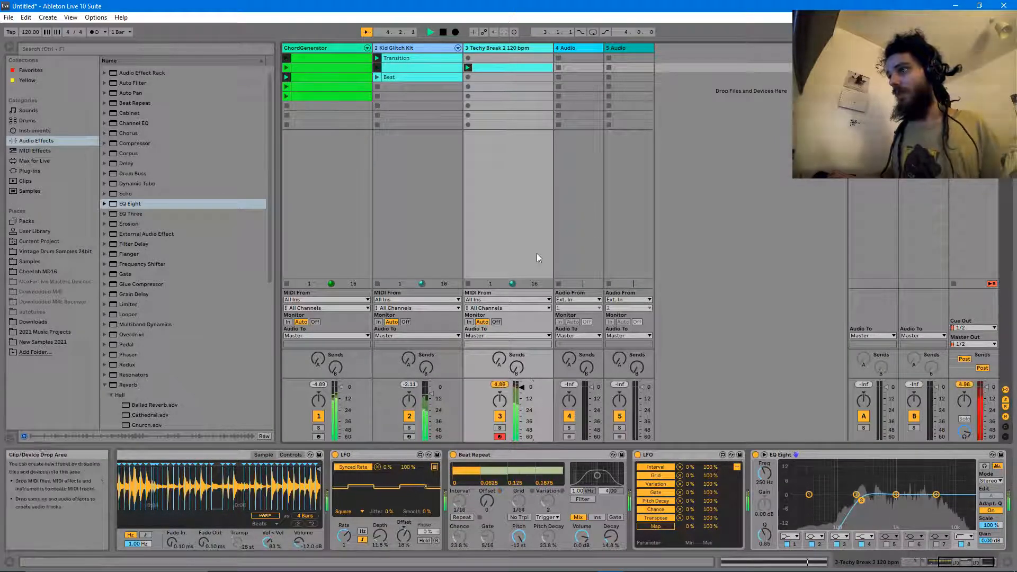
pyautogui.moveTo(522, 387); pyautogui.dragTo(522, 391)
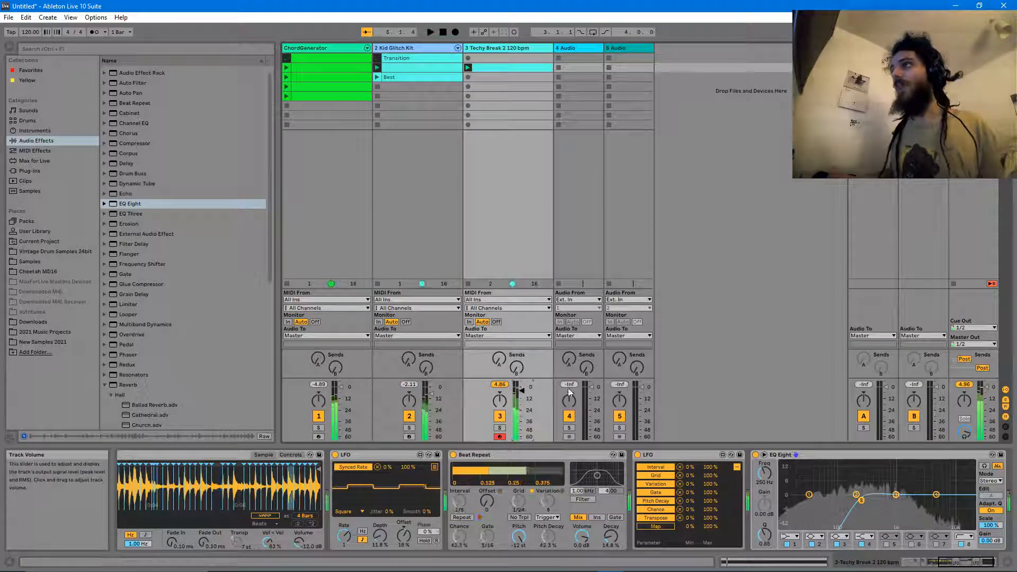
pyautogui.press('space')
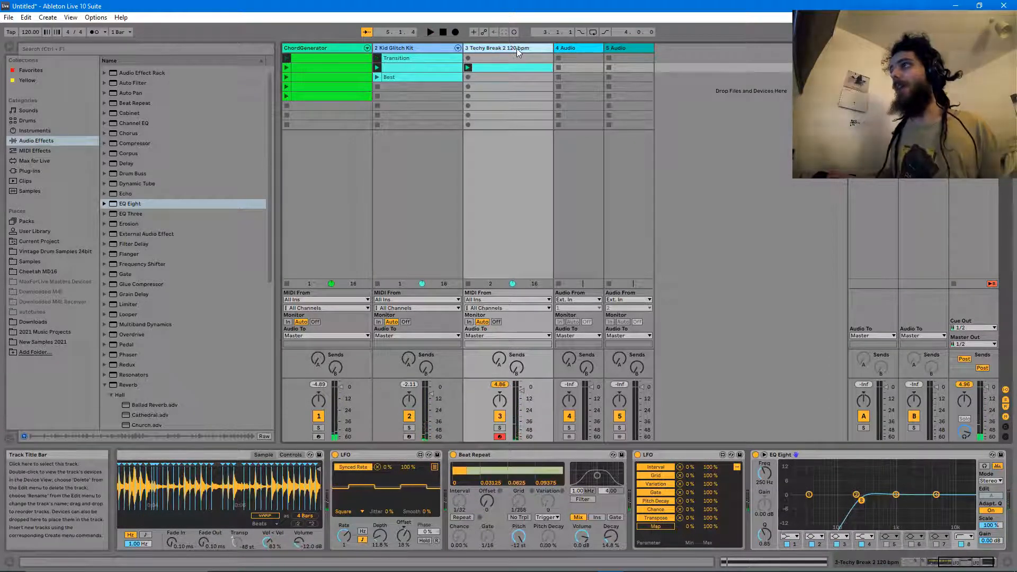
pyautogui.hotkey('ctrl', 't')
# - Insert a new MIDI track after Techy Break and add a MIDI Effect Rack to it
pyautogui.click(526, 48)
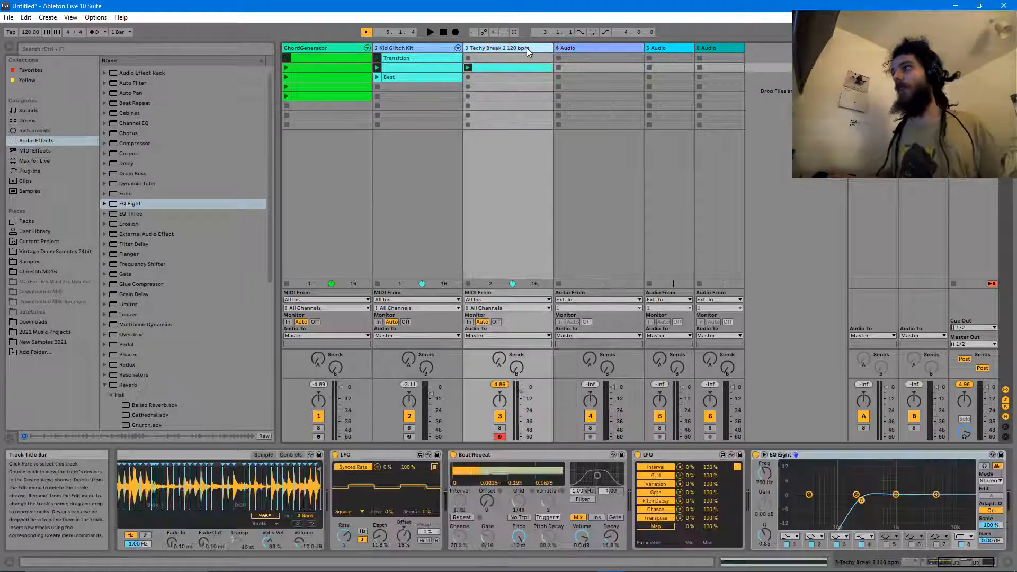
pyautogui.hotkey('ctrl', 'shift', 't')
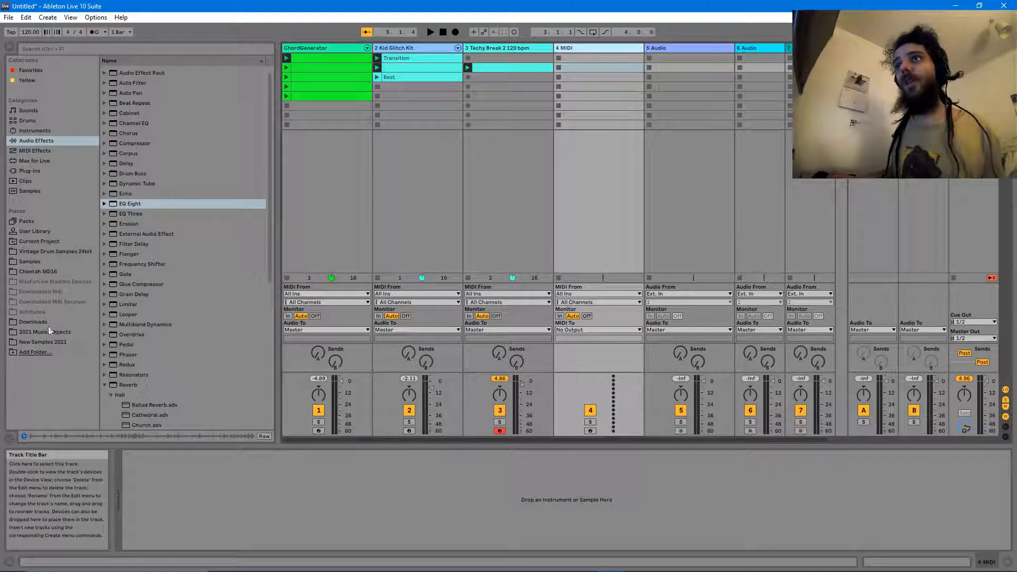
pyautogui.click(48, 151)
pyautogui.moveTo(135, 70); pyautogui.dragTo(181, 424)
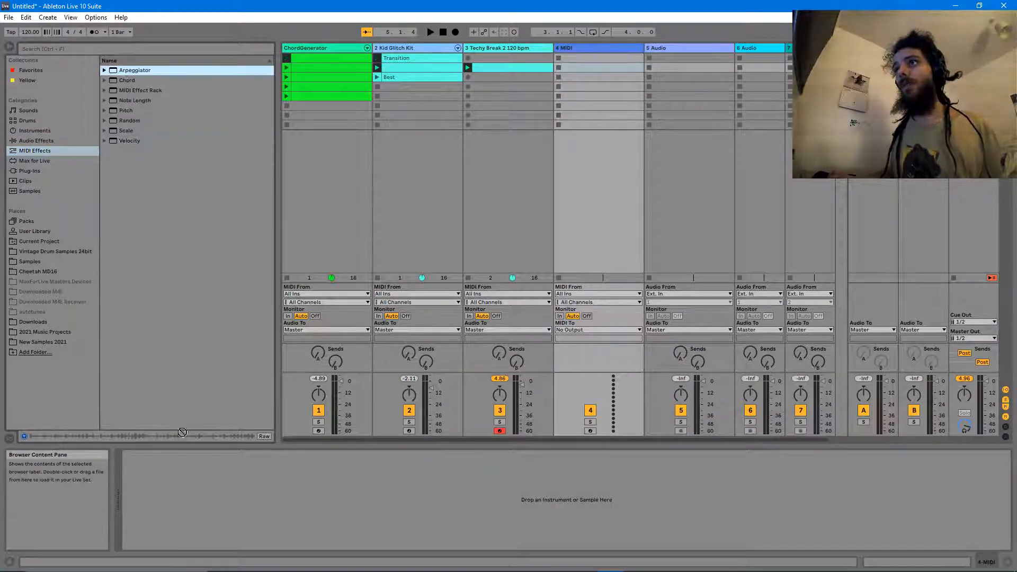
pyautogui.moveTo(125, 94); pyautogui.dragTo(206, 381)
pyautogui.moveTo(222, 478); pyautogui.dragTo(222, 478)
# - Fill track 4's chain with Arpeggiator, Random, Velocity and Note Length, then expand the Scale presets
pyautogui.moveTo(138, 71); pyautogui.dragTo(162, 527)
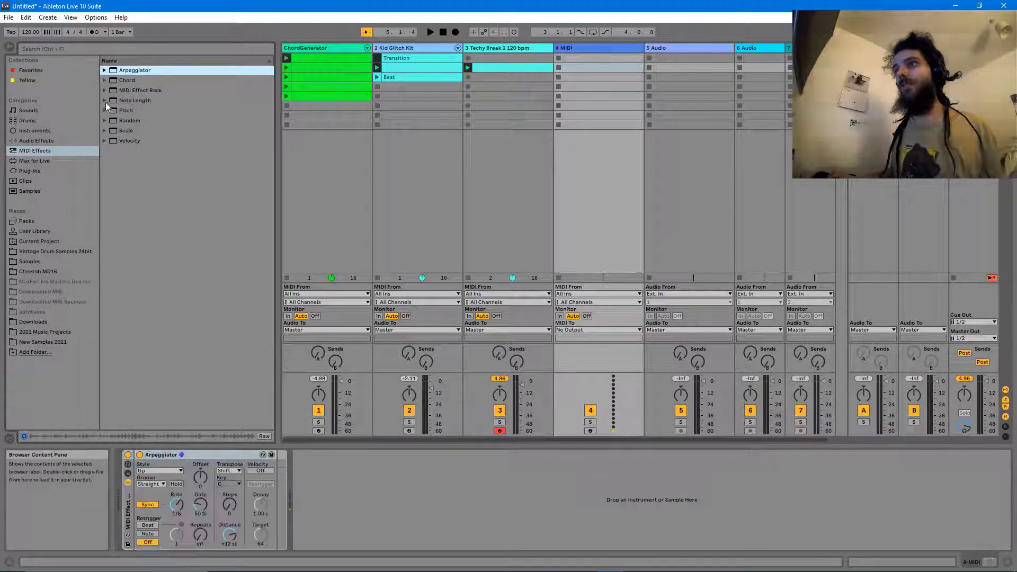
pyautogui.moveTo(129, 121); pyautogui.dragTo(134, 128)
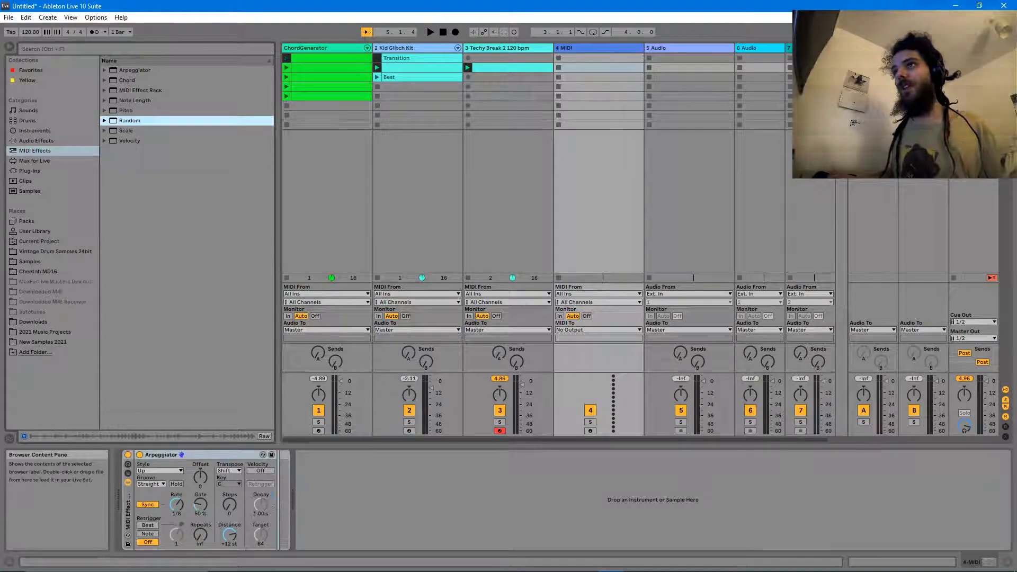
pyautogui.moveTo(272, 497); pyautogui.dragTo(272, 498)
pyautogui.moveTo(129, 141); pyautogui.dragTo(328, 519)
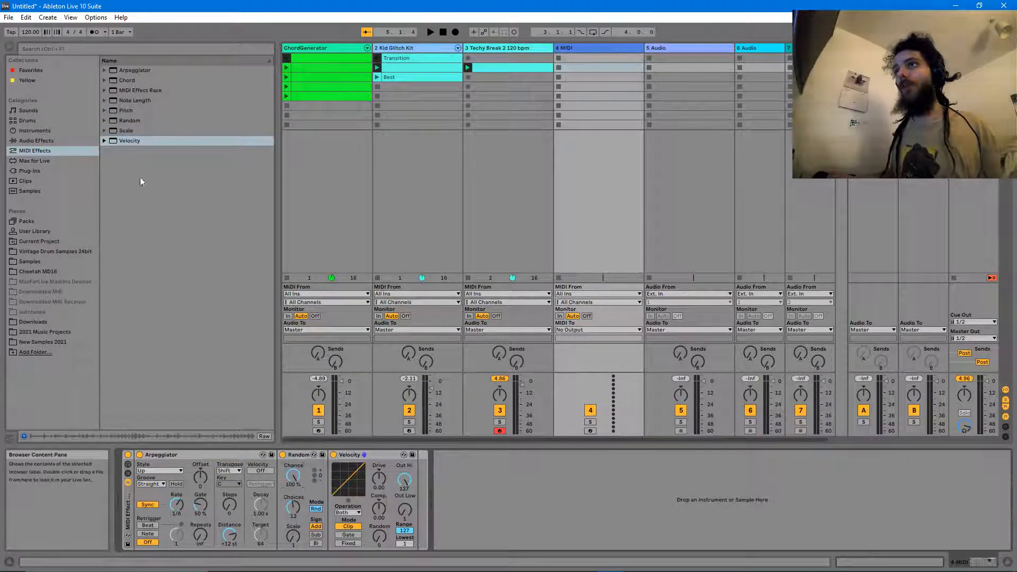
pyautogui.moveTo(135, 100); pyautogui.dragTo(419, 477)
pyautogui.moveTo(129, 122); pyautogui.dragTo(132, 117)
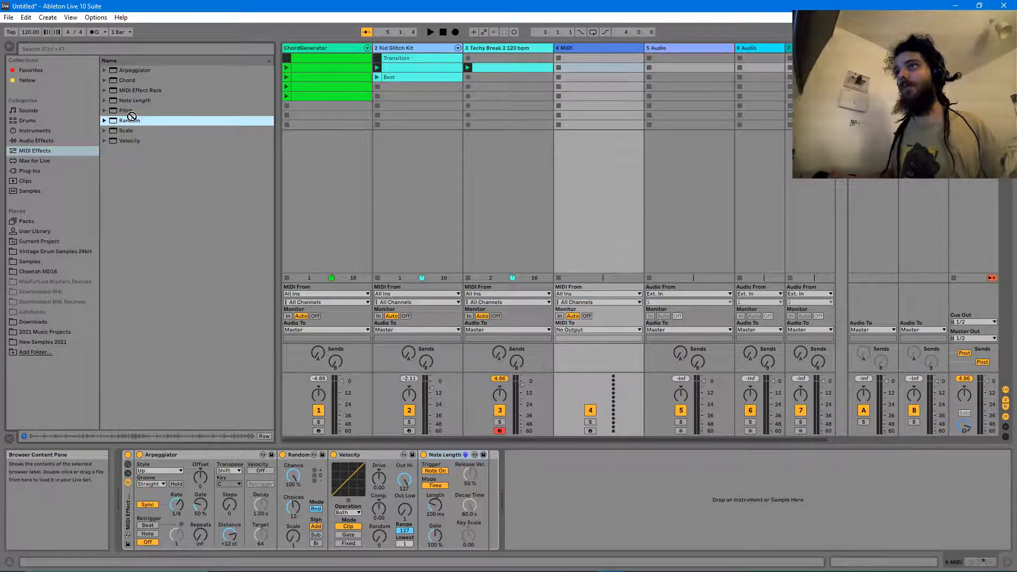
pyautogui.click(105, 130)
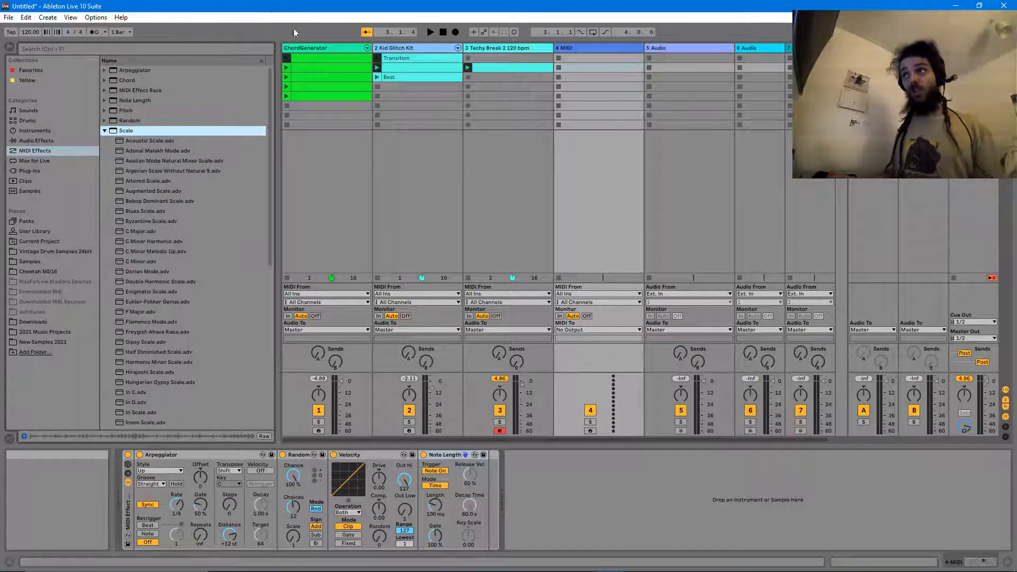
pyautogui.click(311, 50)
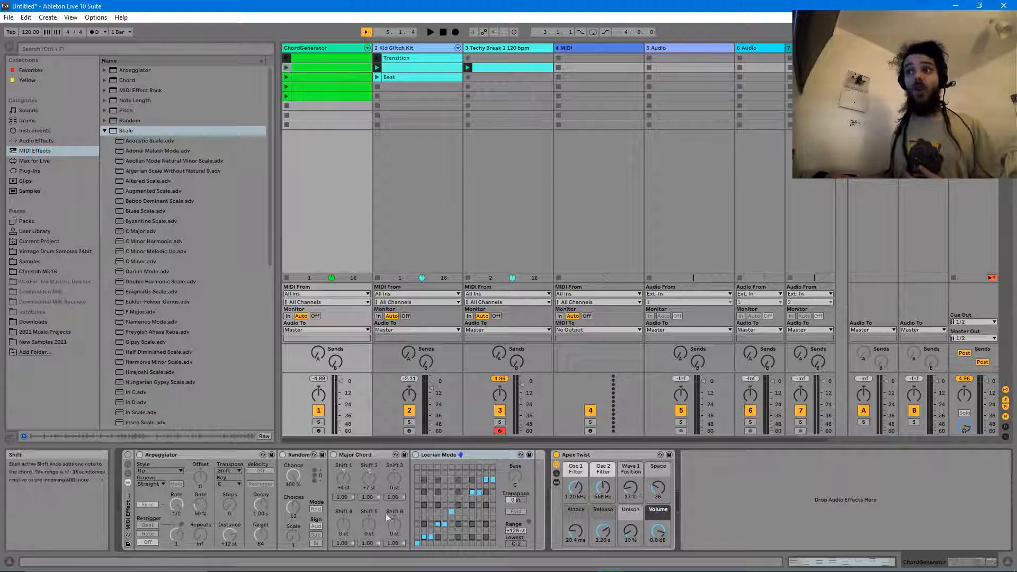
# - Copy ChordGenerator's Locrian Mode device to after Note Length on track 4, then arm track 4
pyautogui.scroll(-3, 215, 336)
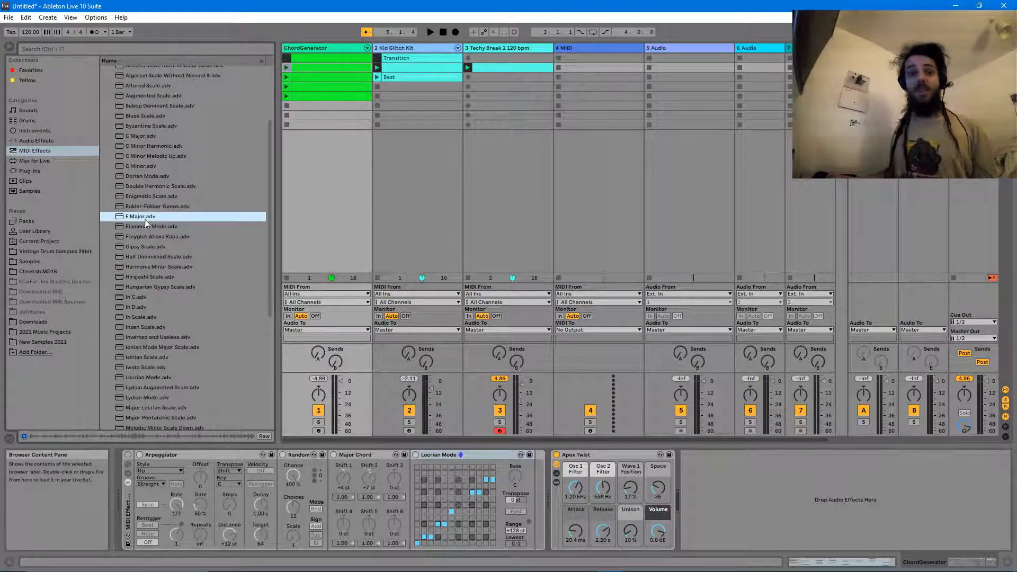
pyautogui.scroll(-2, 162, 345)
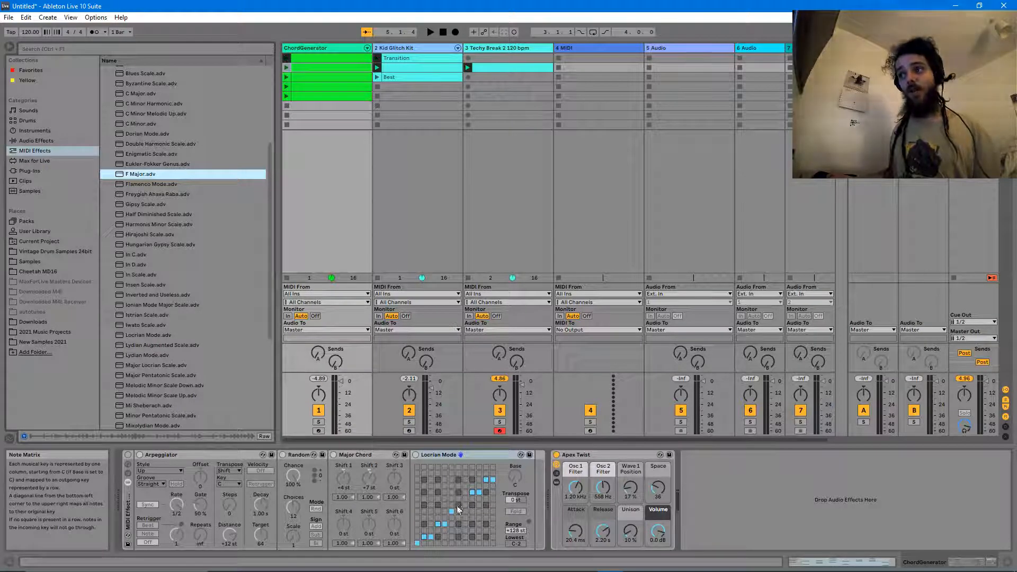
pyautogui.click(433, 455)
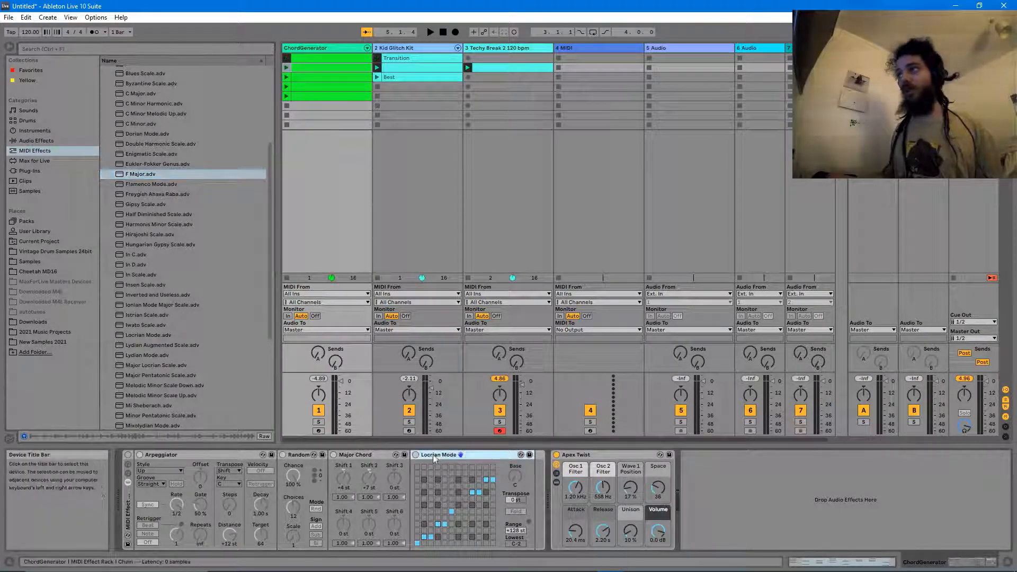
pyautogui.click(565, 46)
pyautogui.click(493, 475)
pyautogui.hotkey('ctrl', 'v')
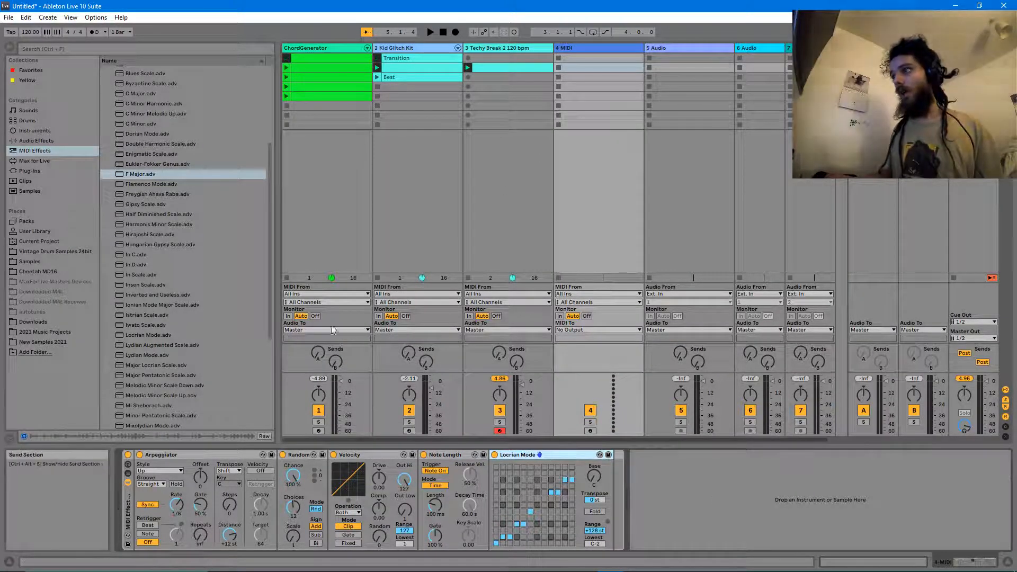
pyautogui.click(590, 430)
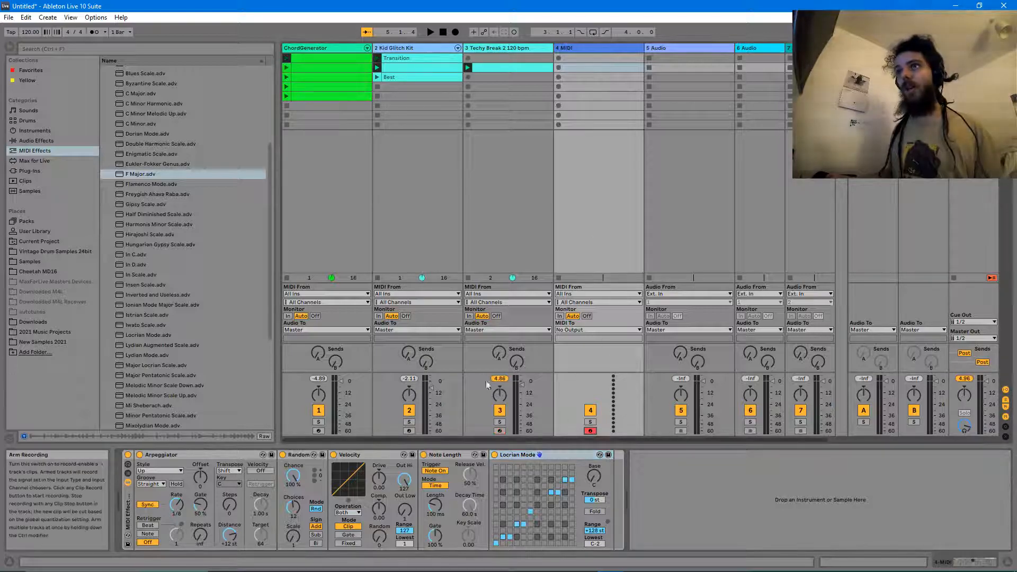
# - Load the All Around Echo Synth Lead preset onto track 4
pyautogui.click(31, 131)
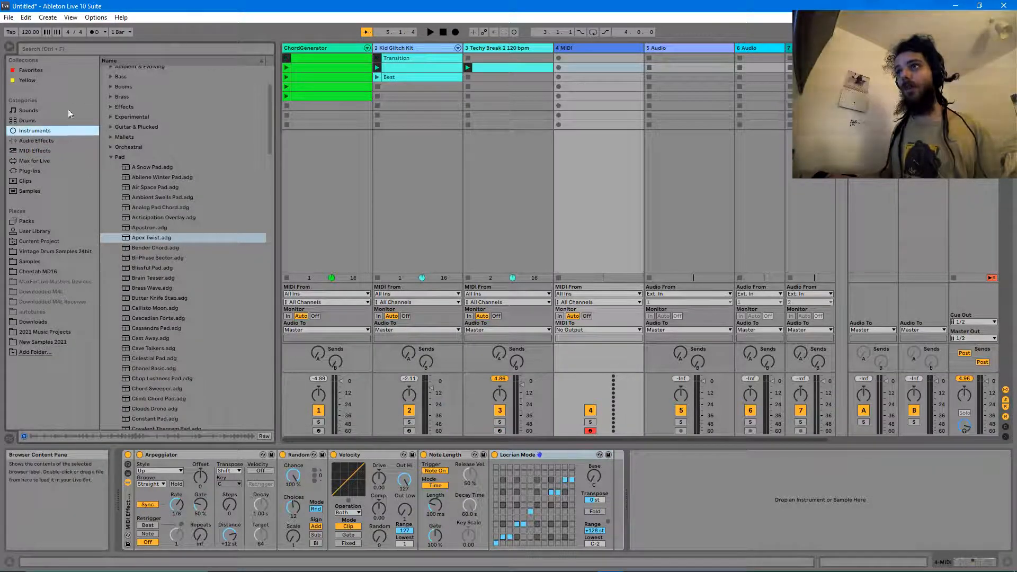
pyautogui.click(112, 158)
pyautogui.scroll(-1, 137, 304)
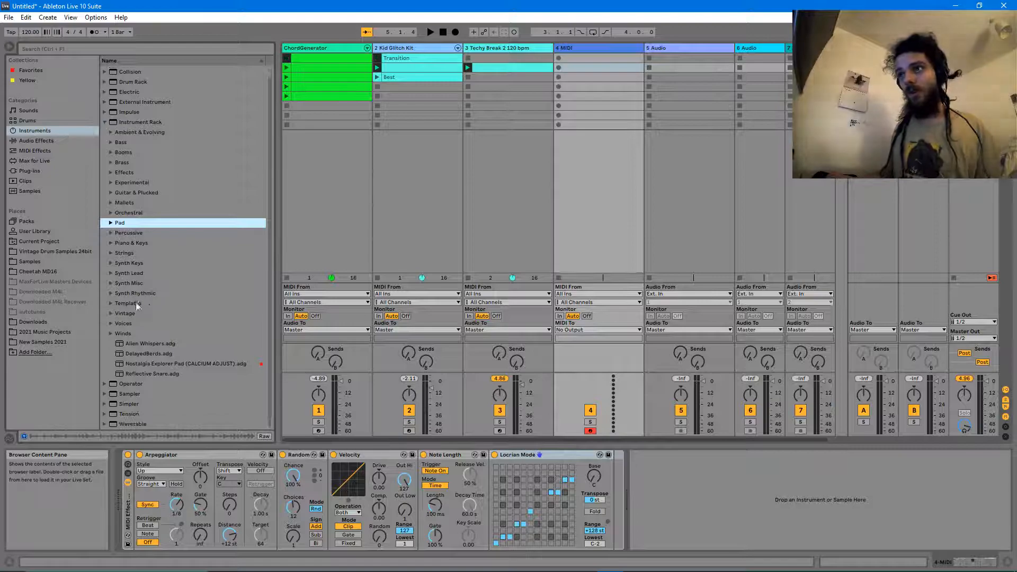
pyautogui.click(111, 282)
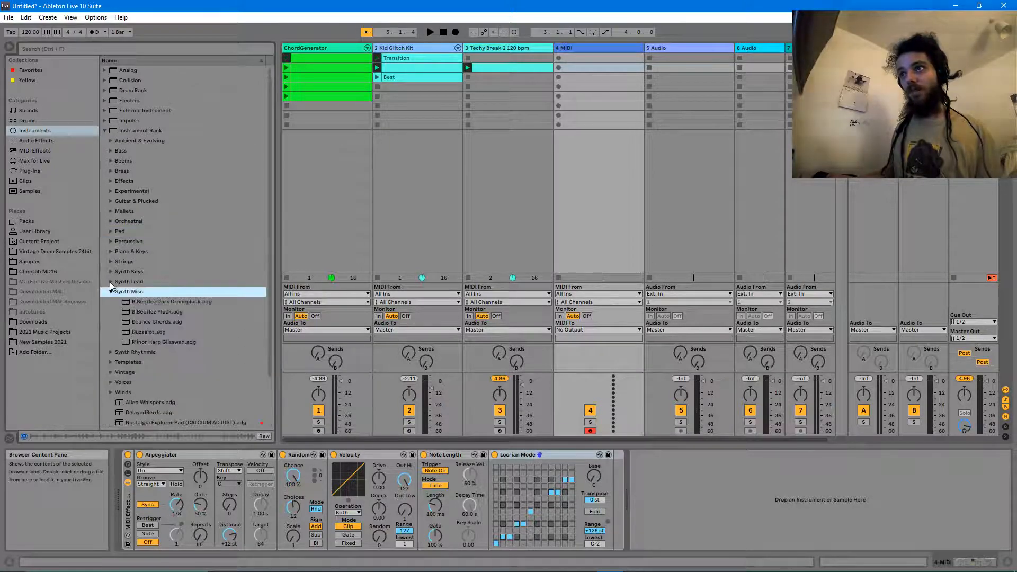
pyautogui.click(156, 342)
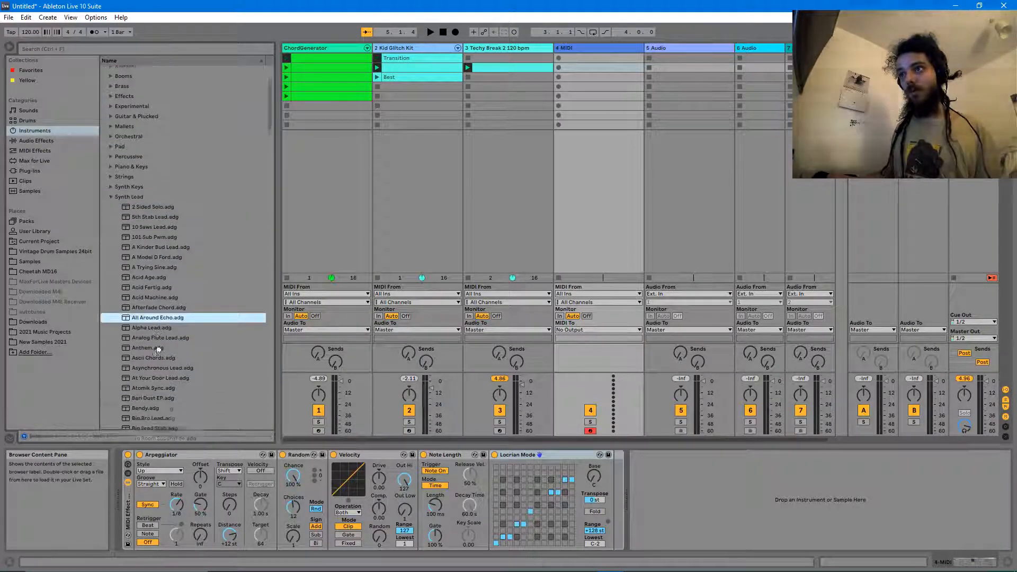
pyautogui.scroll(-5, 162, 290)
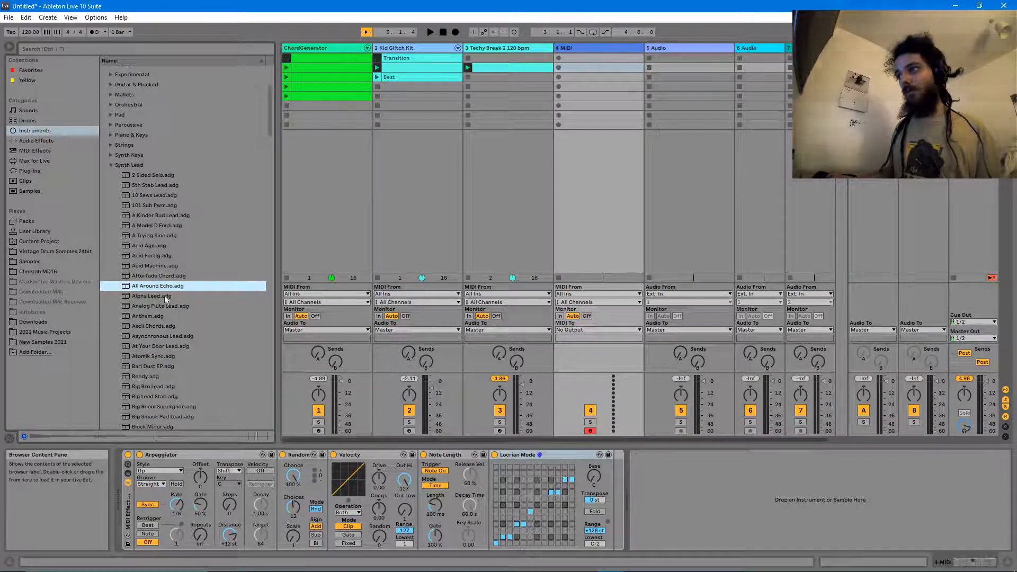
pyautogui.moveTo(648, 493); pyautogui.dragTo(651, 492)
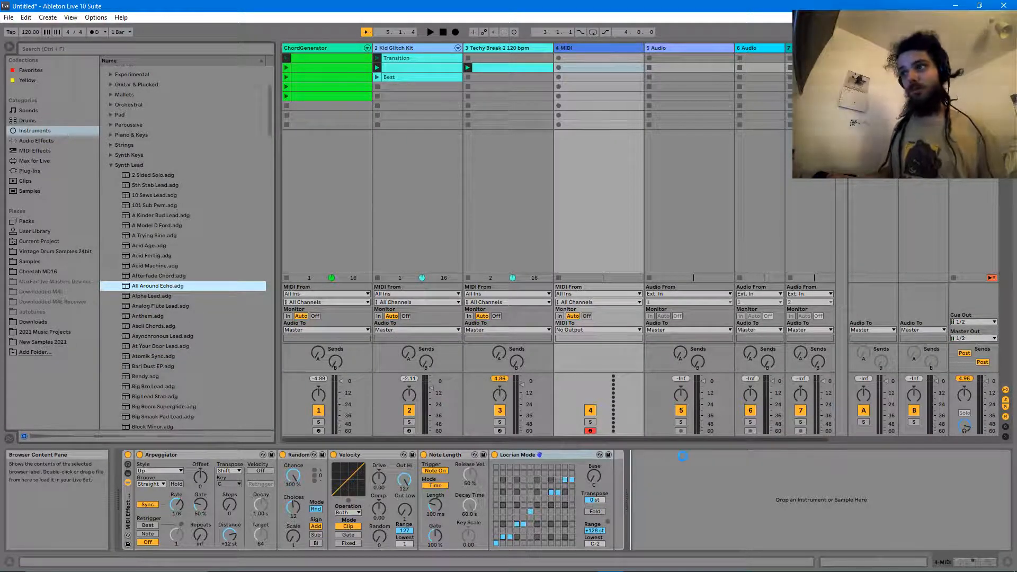
# - Audition the synth, shift the keyboard octave up twice, and start recording a clip on track 4
pyautogui.press('space')
pyautogui.press('space')
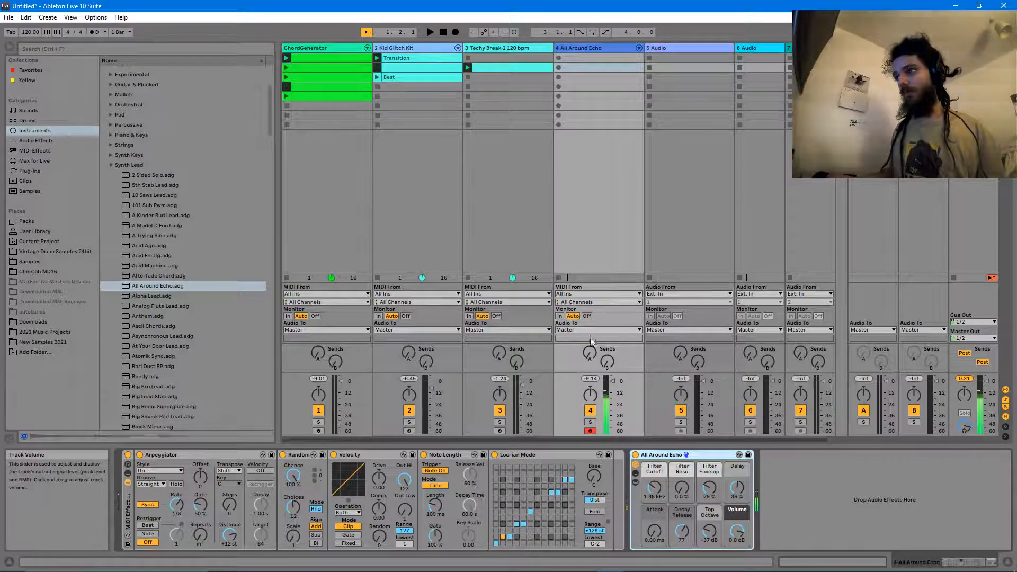
pyautogui.press('z')
pyautogui.press('z')
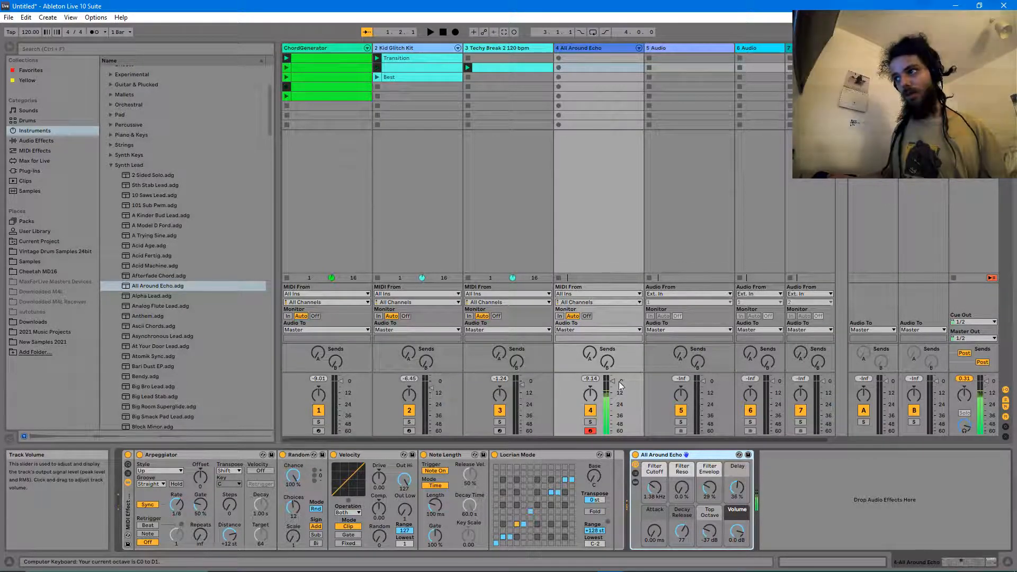
pyautogui.press('x')
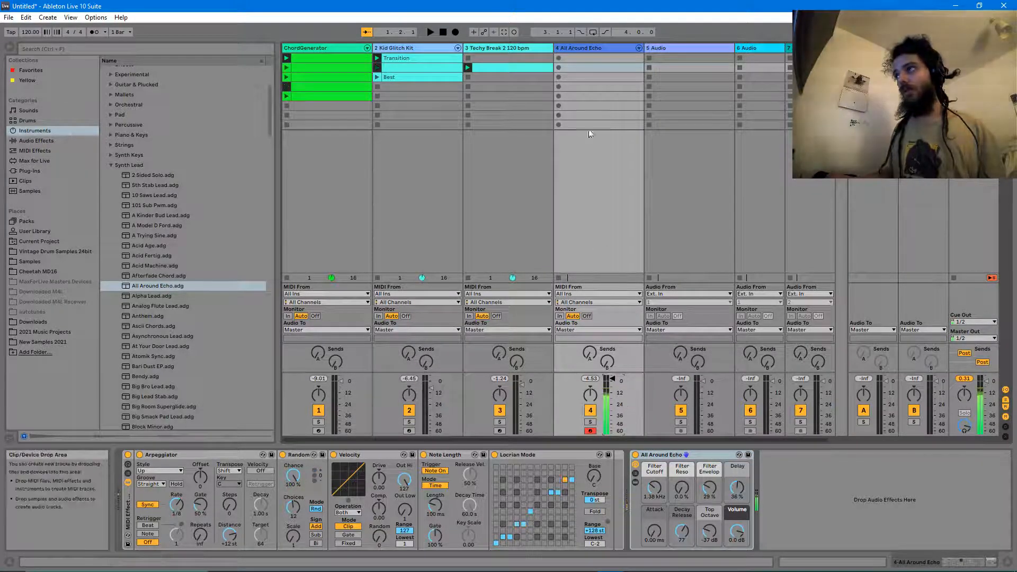
pyautogui.click(560, 68)
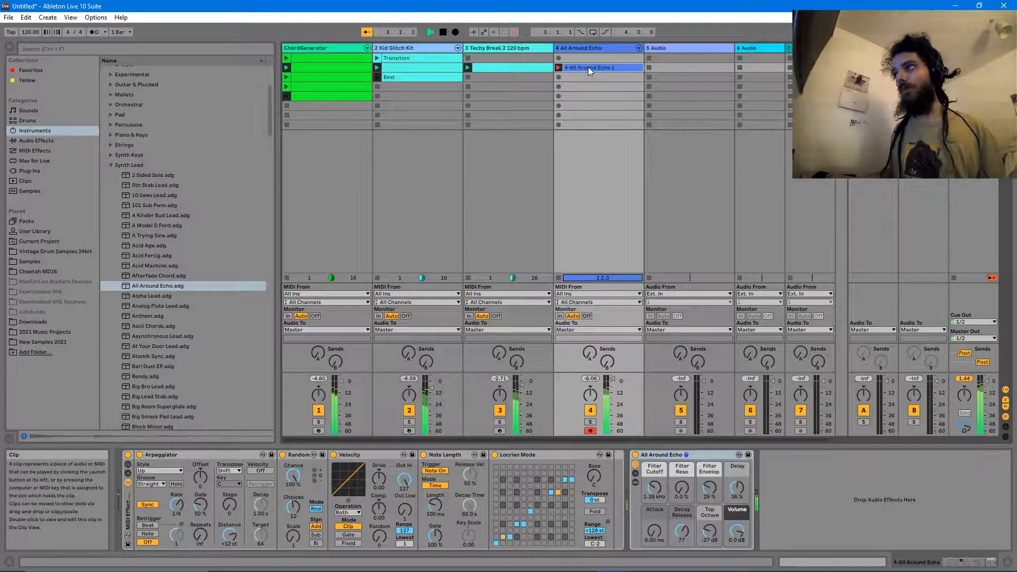
# - Stop recording, stretch the C1 note to the clip's end, and play the set briefly
pyautogui.doubleClick(588, 67)
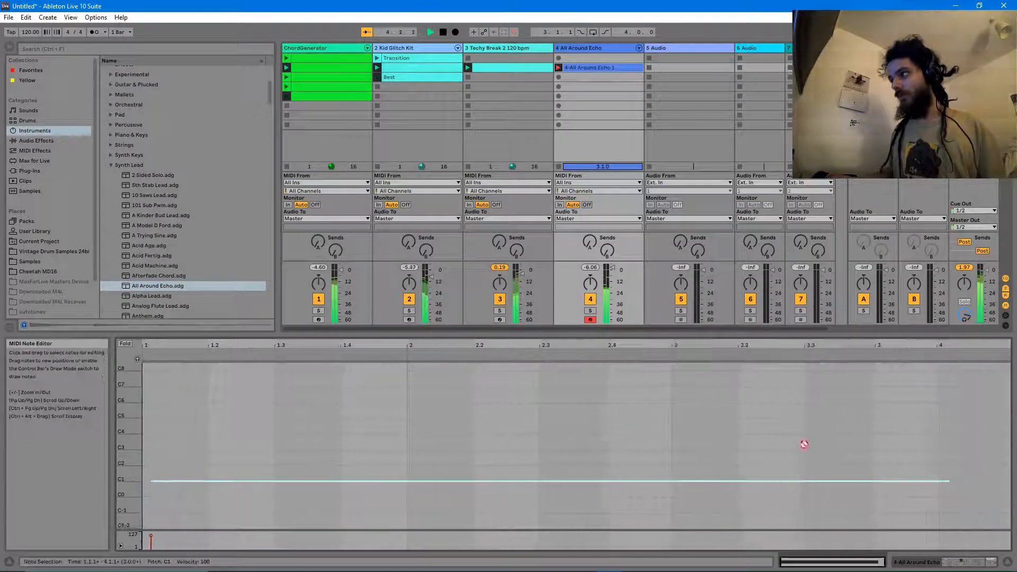
pyautogui.press('space')
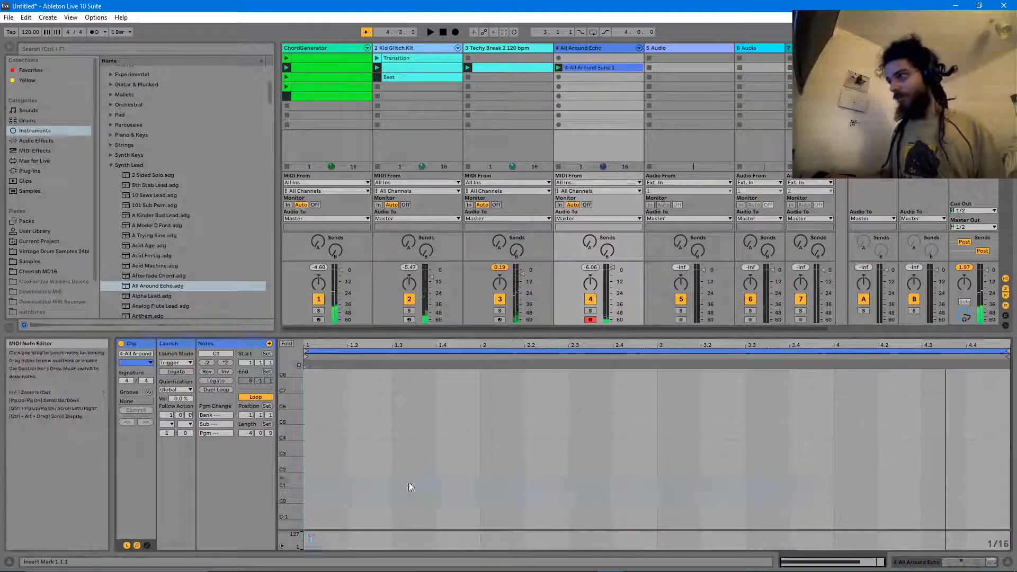
pyautogui.moveTo(865, 479); pyautogui.dragTo(1003, 513)
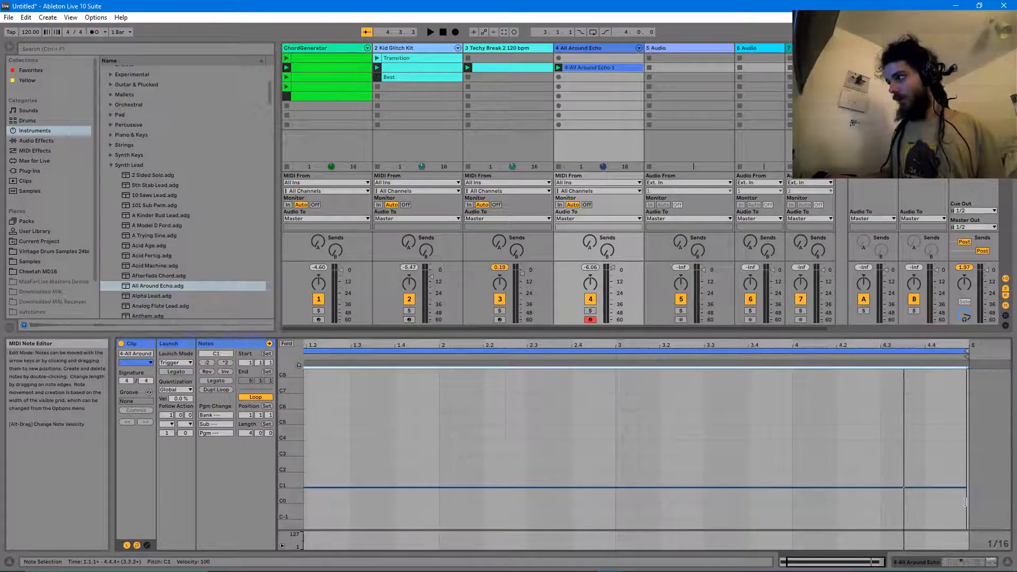
pyautogui.click(934, 564)
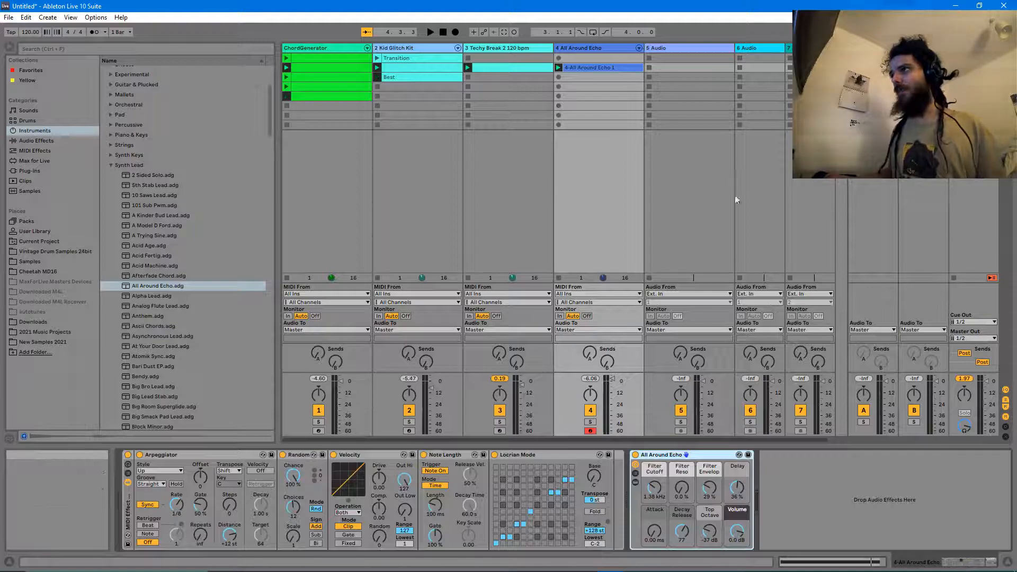
pyautogui.press('space')
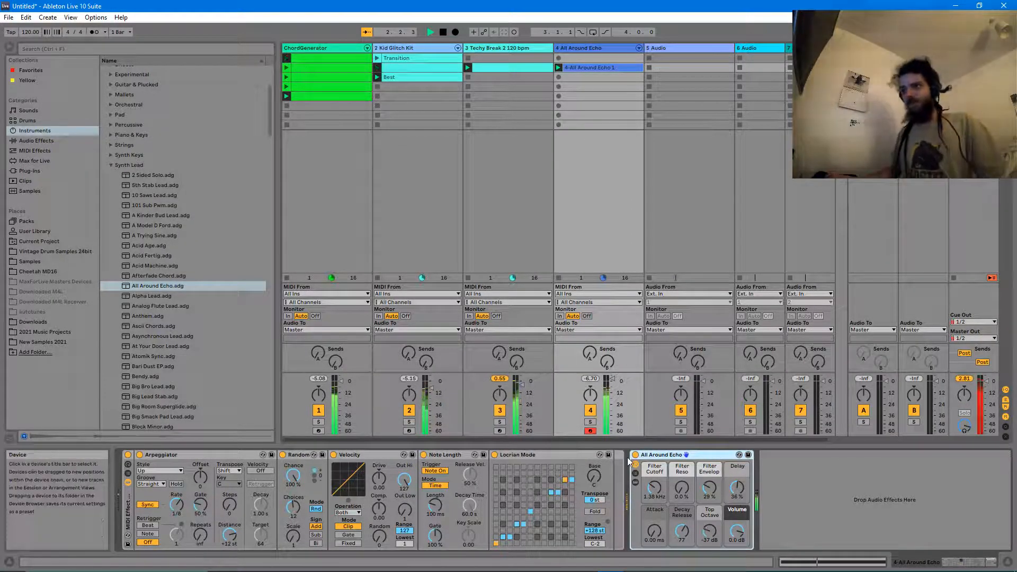
pyautogui.press('space')
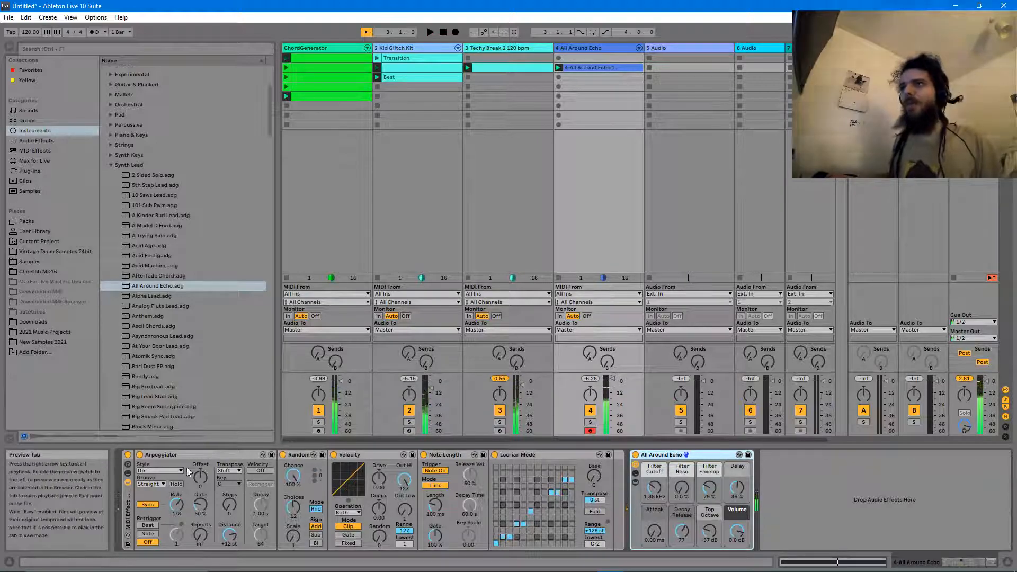
# - Add a Pitch device at the start of track 4's chain, set to +24 st
pyautogui.click(45, 151)
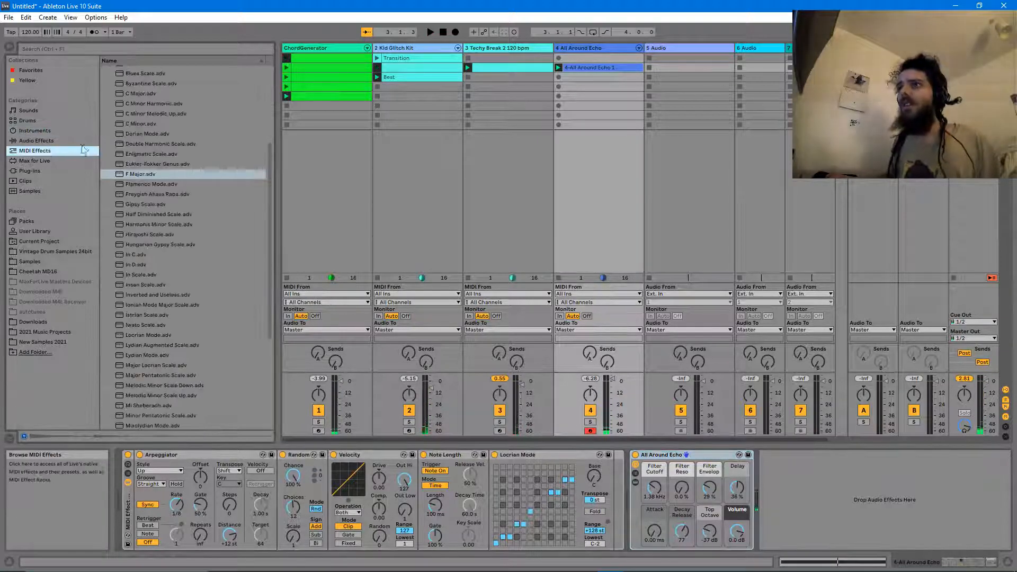
pyautogui.click(55, 160)
pyautogui.click(35, 153)
pyautogui.scroll(5, 127, 162)
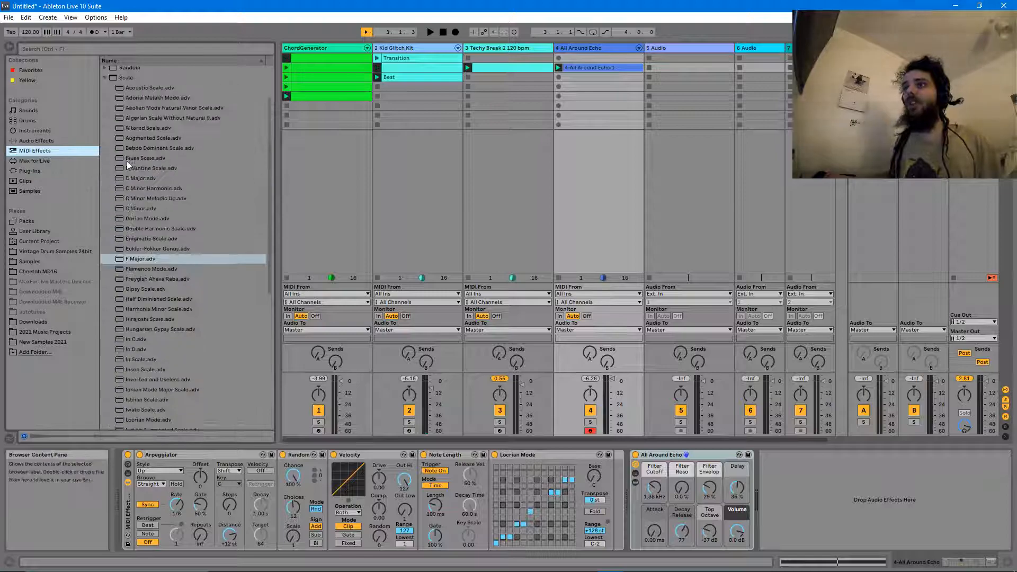
pyautogui.click(105, 132)
pyautogui.click(120, 113)
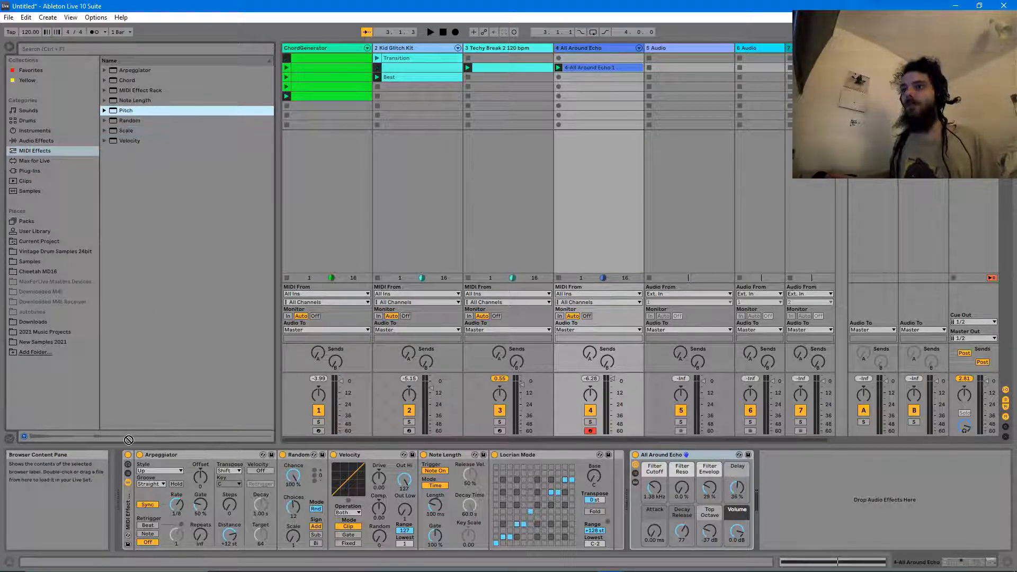
pyautogui.moveTo(119, 113); pyautogui.dragTo(145, 474)
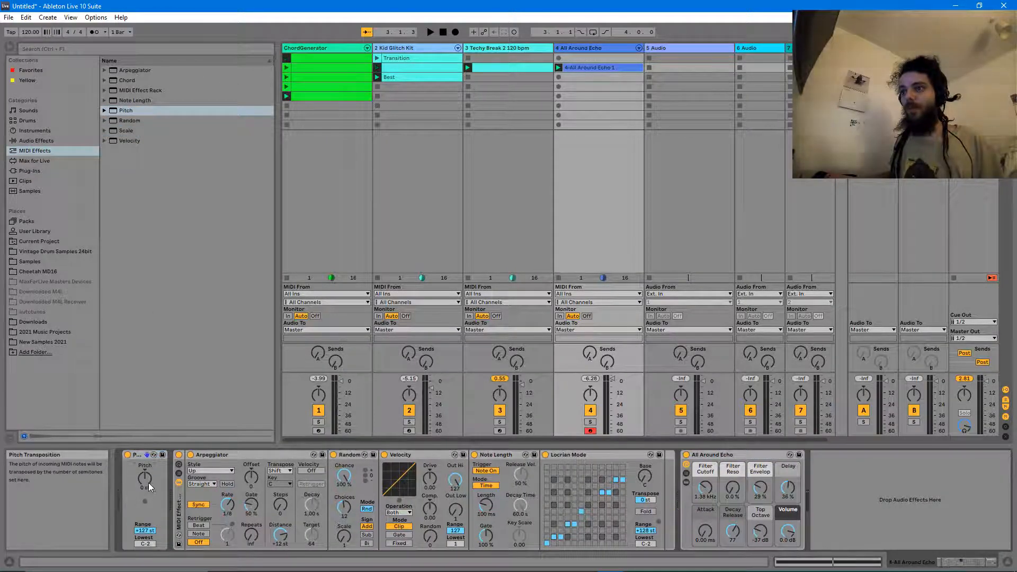
pyautogui.press('space')
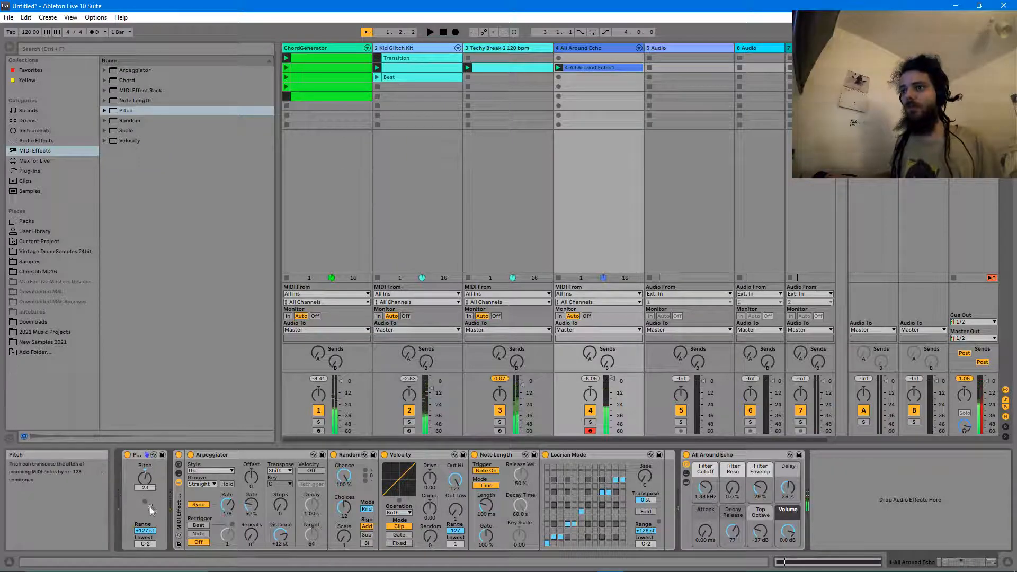
pyautogui.press('Return')
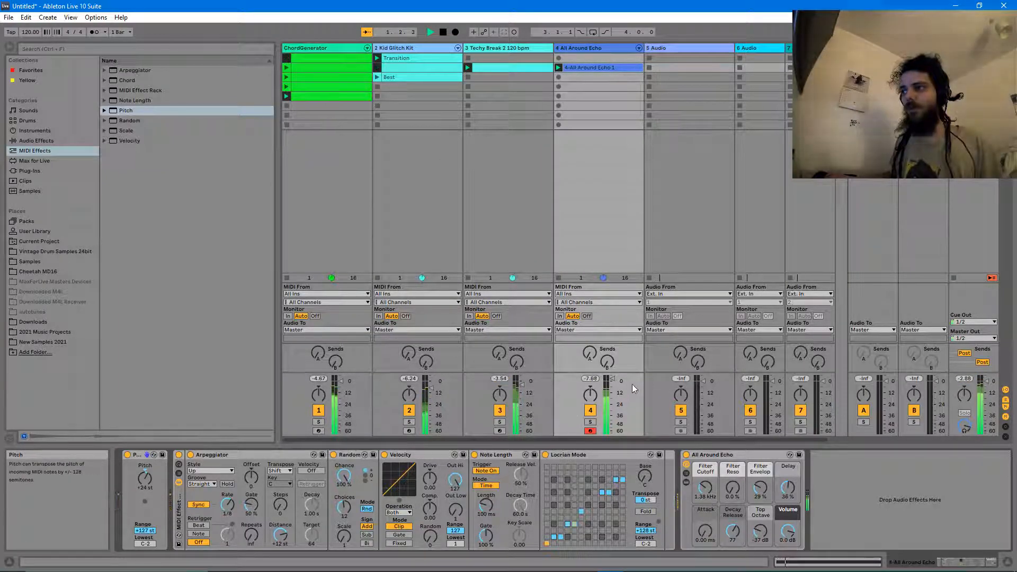
# - Lower All Around Echo's volume slightly, stop playback, and select the LFO from Max for Live devices
pyautogui.moveTo(613, 379); pyautogui.dragTo(613, 380)
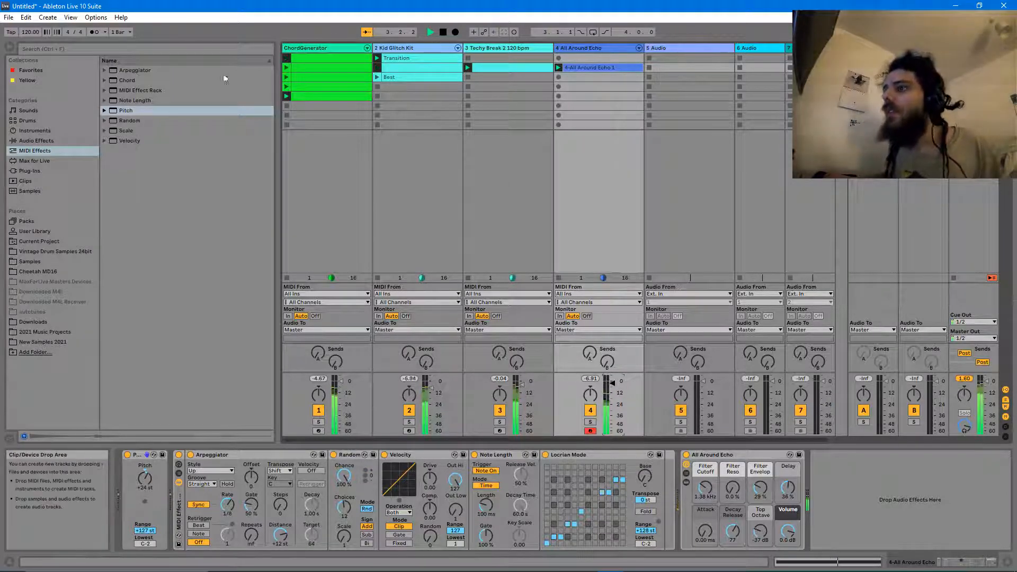
pyautogui.press('space')
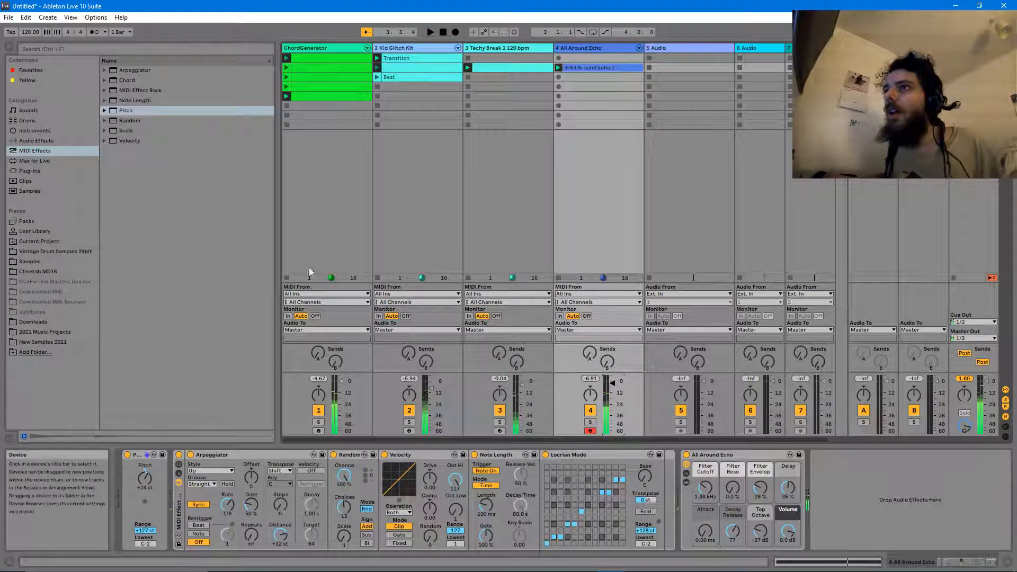
pyautogui.click(35, 161)
pyautogui.click(156, 194)
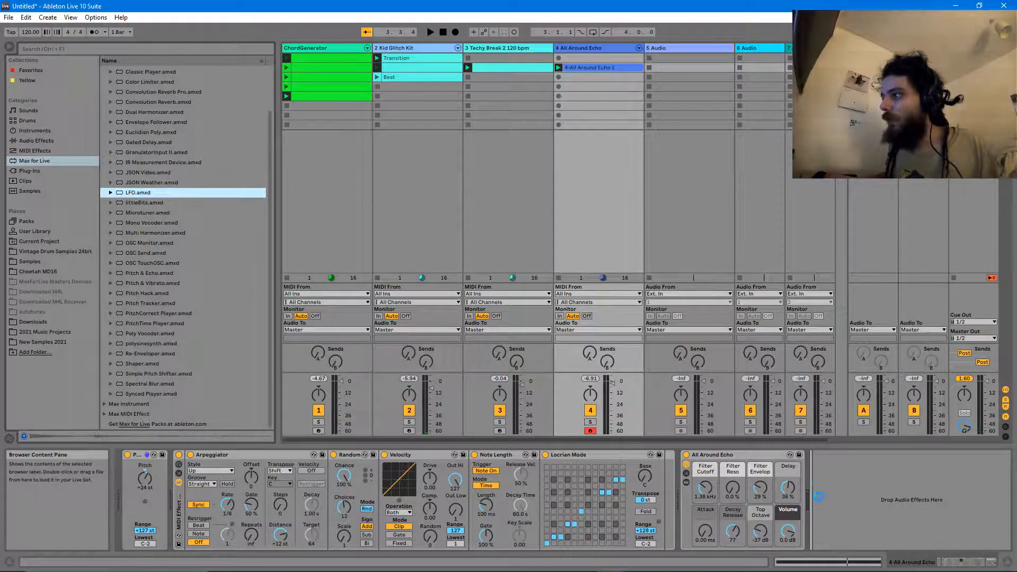
# - Place a synced square LFO after All Around Echo on track 4
pyautogui.moveTo(847, 464); pyautogui.dragTo(847, 456)
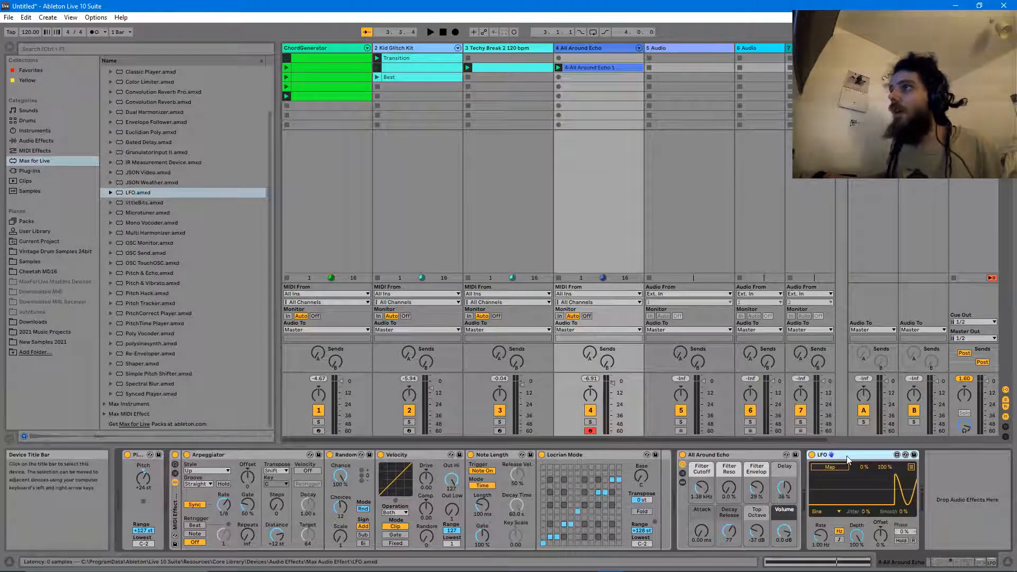
pyautogui.press('Delete')
pyautogui.click(383, 48)
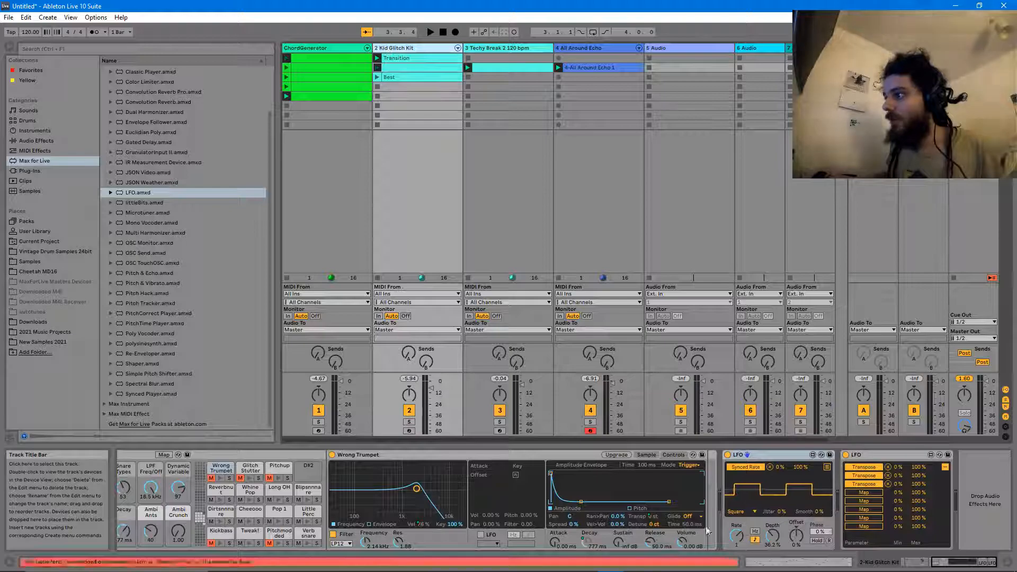
pyautogui.click(598, 46)
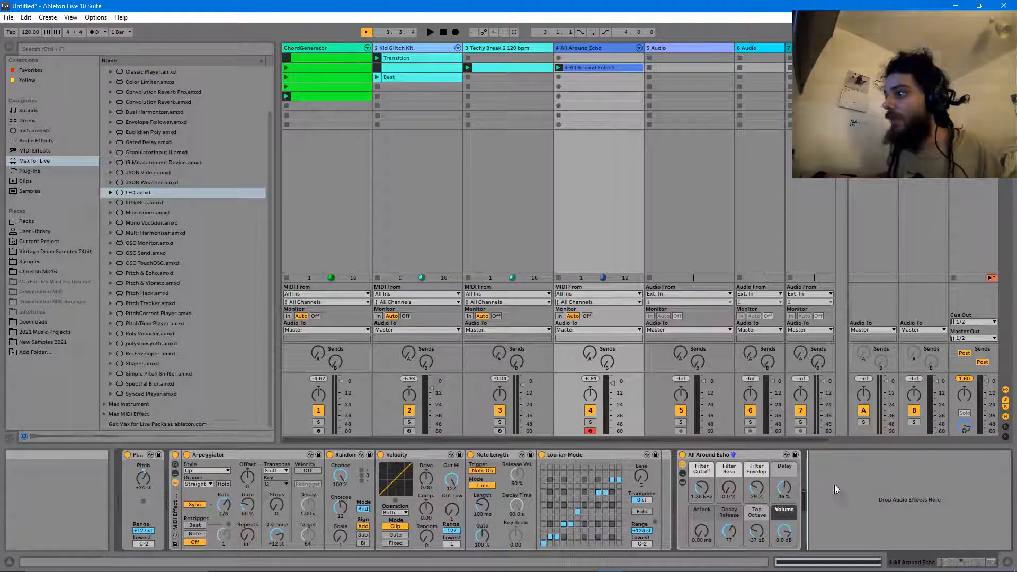
pyautogui.hotkey('ctrl', 'v')
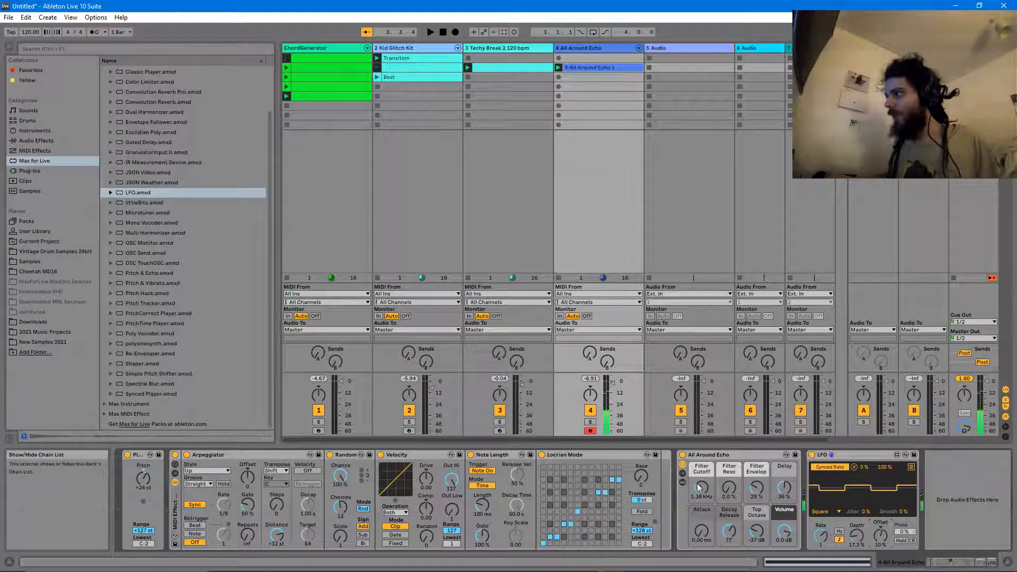
# - Add a second LFO mapped to Filter Cutoff with 49.6% depth
pyautogui.moveTo(198, 219); pyautogui.dragTo(963, 514)
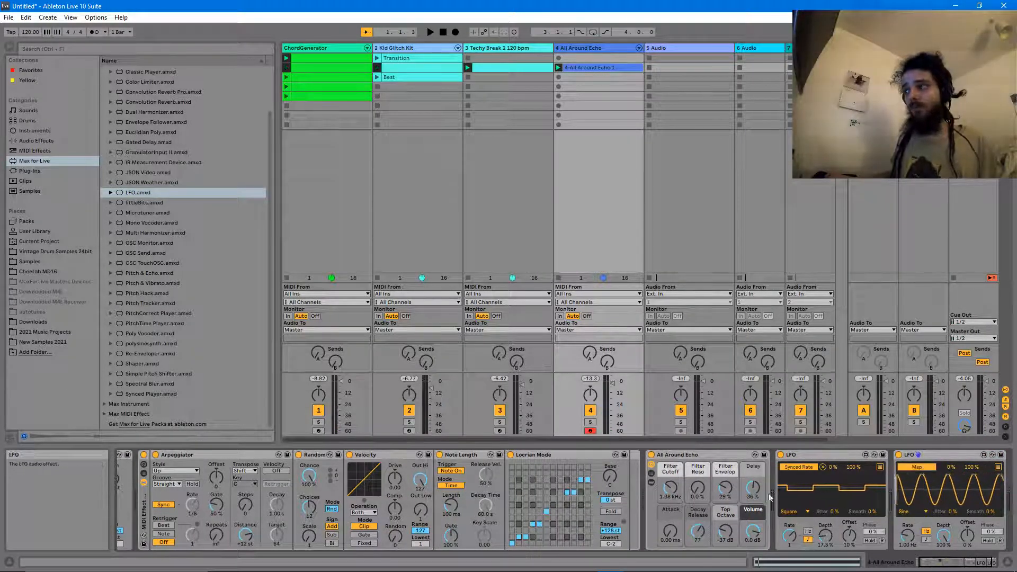
pyautogui.click(674, 486)
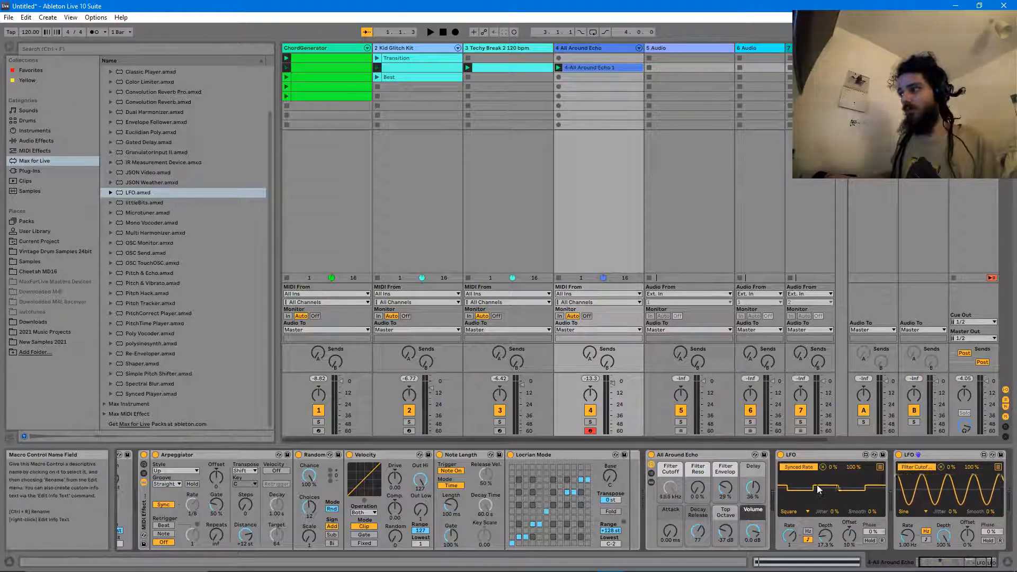
pyautogui.moveTo(945, 530); pyautogui.dragTo(947, 537)
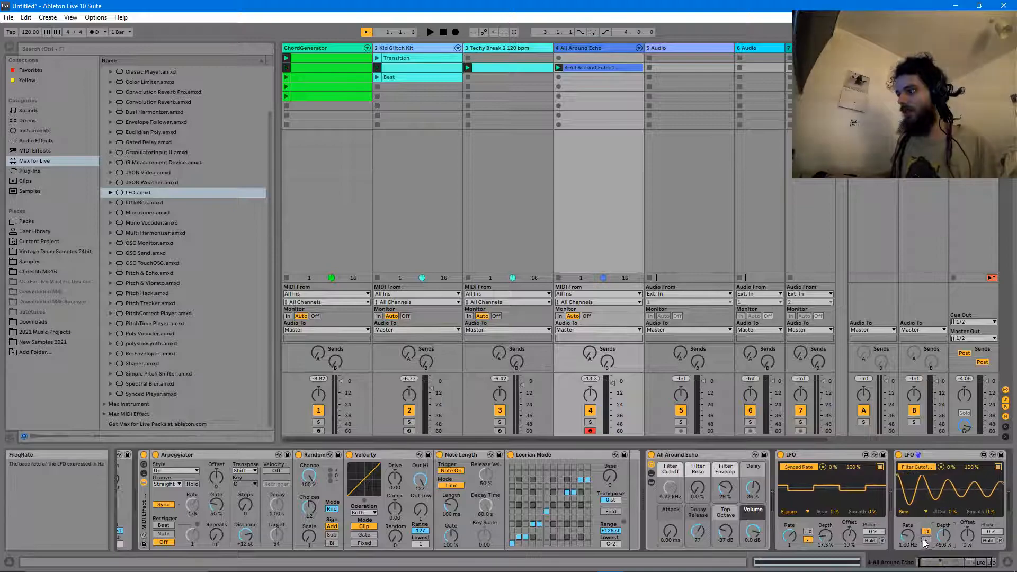
# - Set All Around Echo's Filter Reso to 38% and drop a third LFO onto the chain
pyautogui.moveTo(699, 486); pyautogui.dragTo(699, 458)
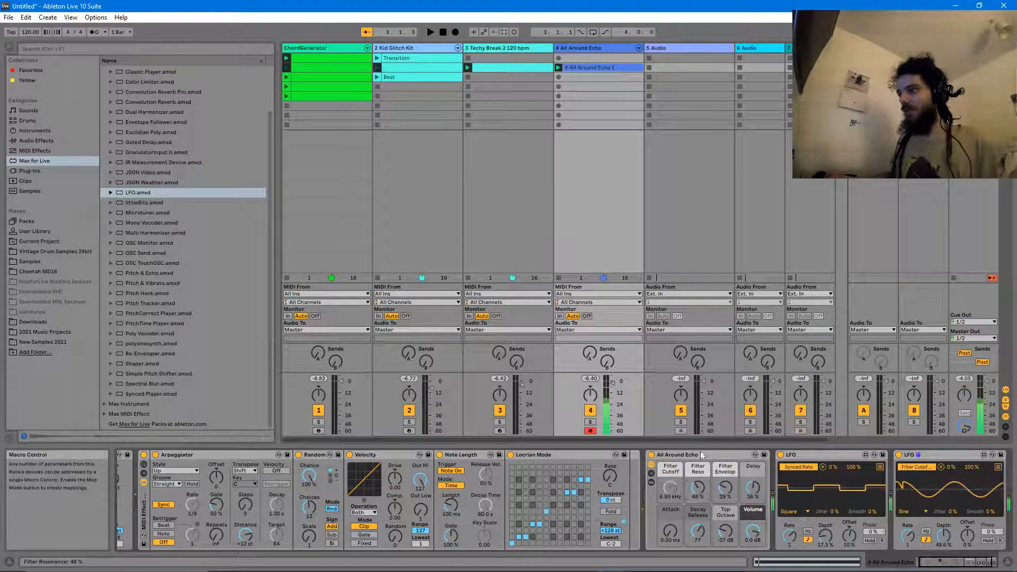
pyautogui.moveTo(704, 499); pyautogui.dragTo(705, 510)
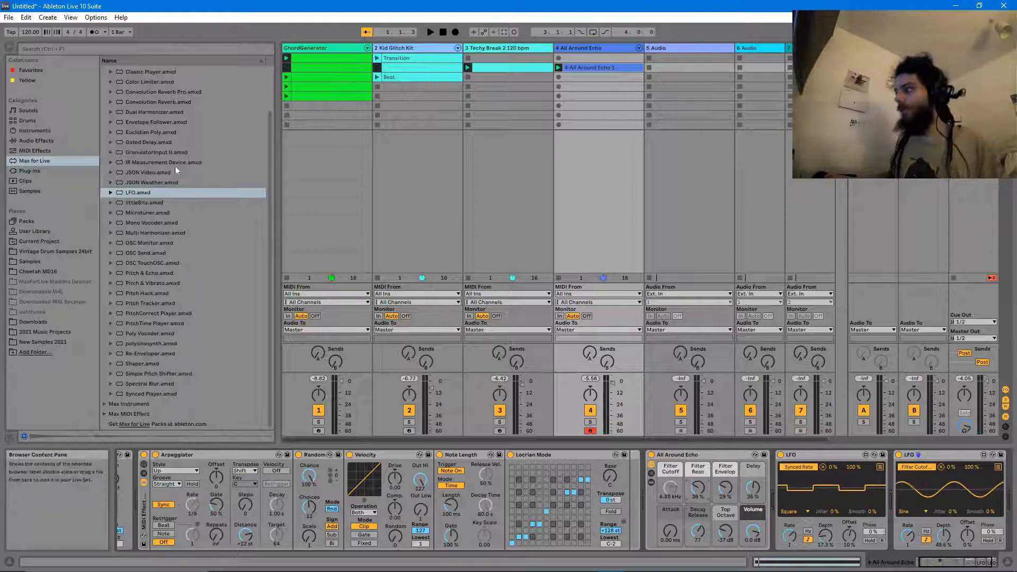
pyautogui.moveTo(128, 195); pyautogui.dragTo(985, 492)
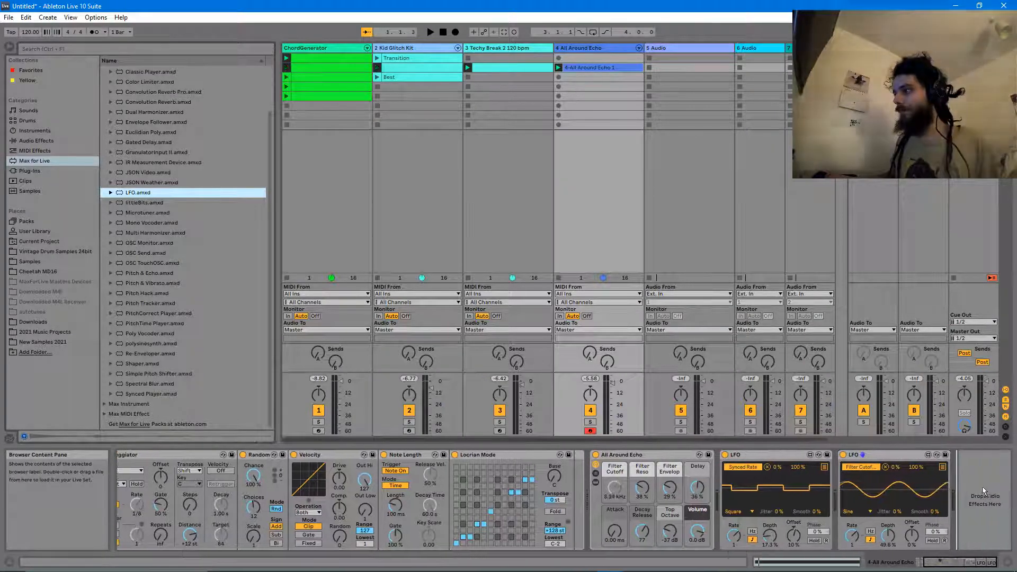
# - Map the third LFO to Note Length's Length with a random waveform synced at 1/16
pyautogui.click(922, 466)
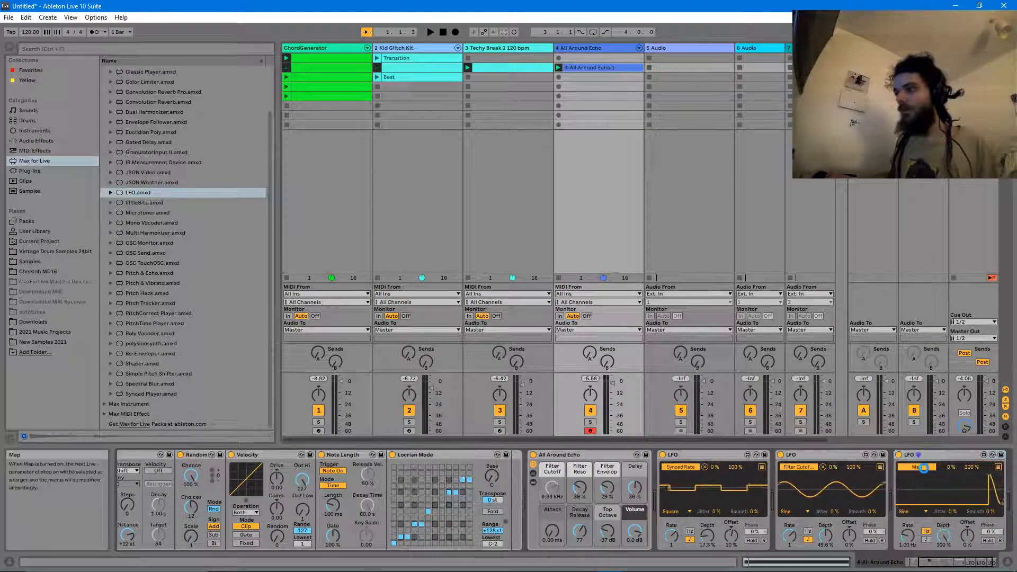
pyautogui.moveTo(960, 563); pyautogui.dragTo(944, 563)
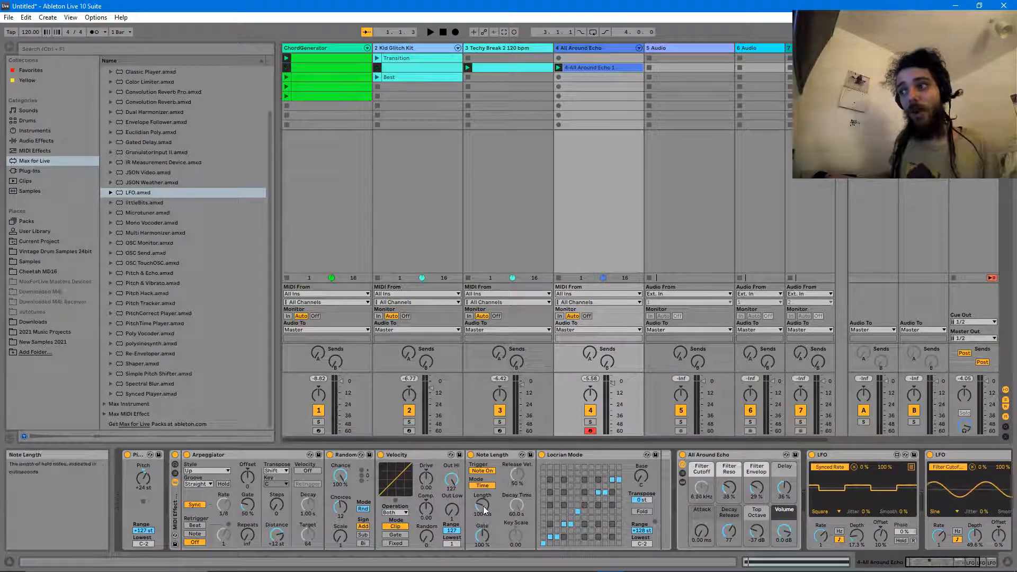
pyautogui.click(981, 563)
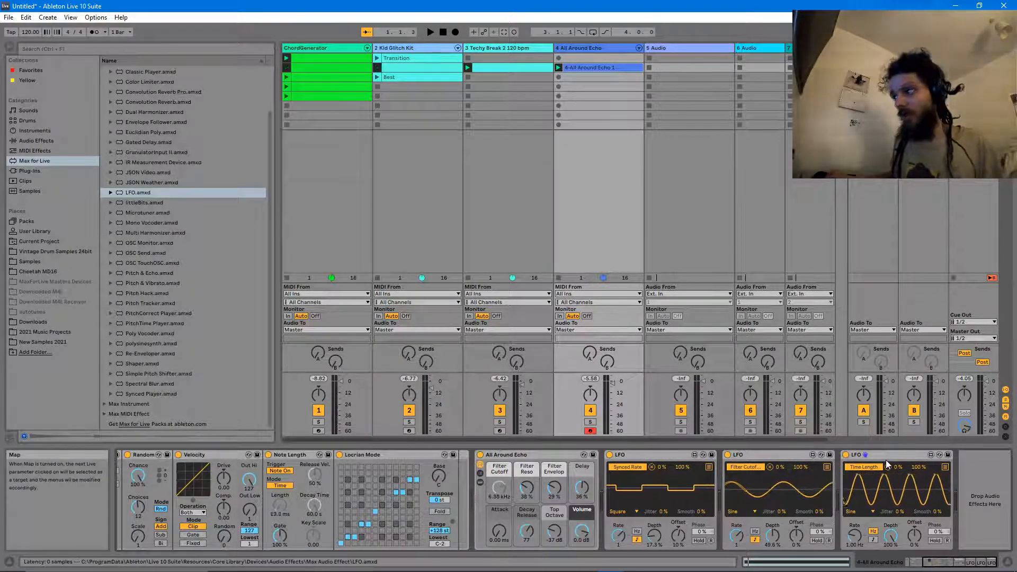
pyautogui.click(866, 513)
pyautogui.click(855, 495)
pyautogui.click(874, 540)
pyautogui.moveTo(855, 533); pyautogui.dragTo(855, 524)
# - Scroll the device view back and insert a new MIDI track with Ctrl+Shift+T
pyautogui.moveTo(952, 563); pyautogui.dragTo(937, 565)
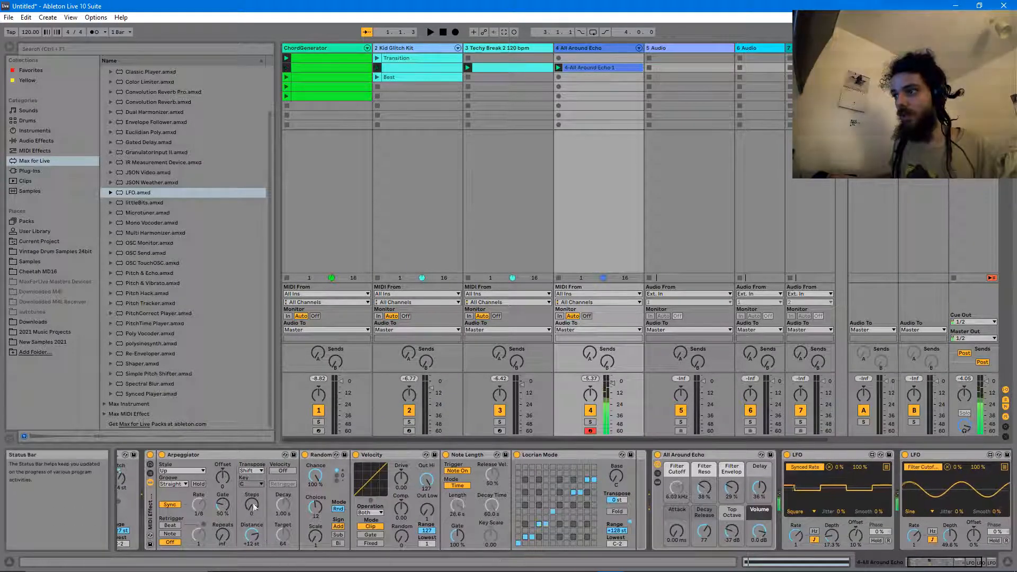
pyautogui.click(457, 508)
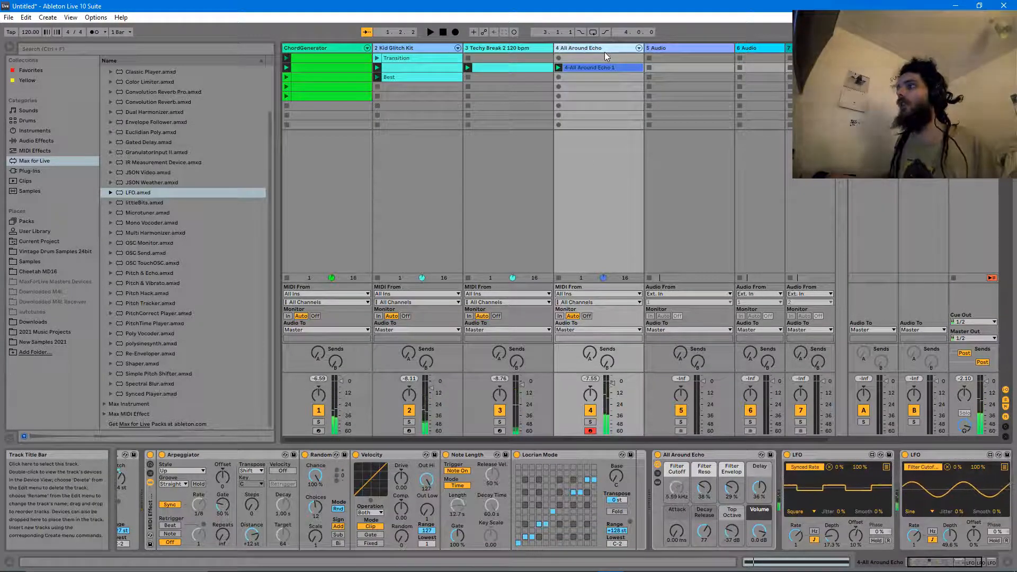
pyautogui.hotkey('ctrl', 'shift', 't')
# - Create a four-bar empty MIDI clip with Follow Action Next and duplicate it down the track
pyautogui.doubleClick(656, 58)
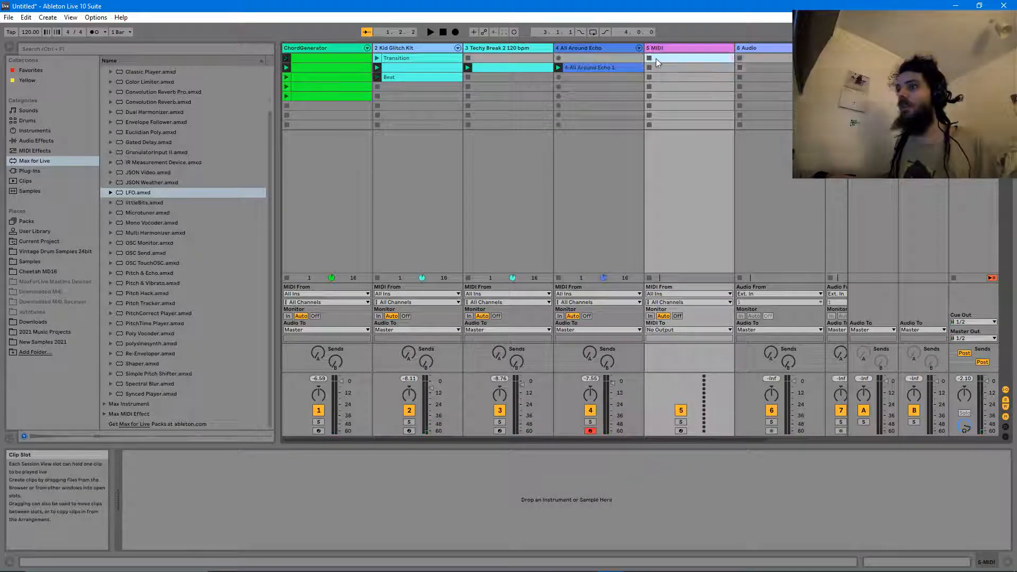
pyautogui.click(250, 434)
pyautogui.write('4')
pyautogui.press('Return')
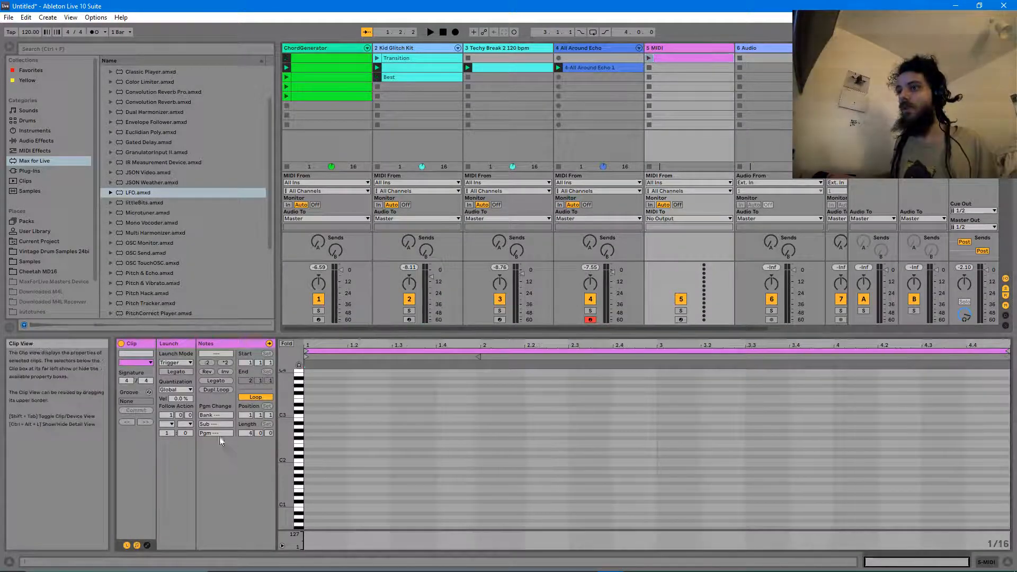
pyautogui.click(169, 416)
pyautogui.write('4')
pyautogui.click(168, 424)
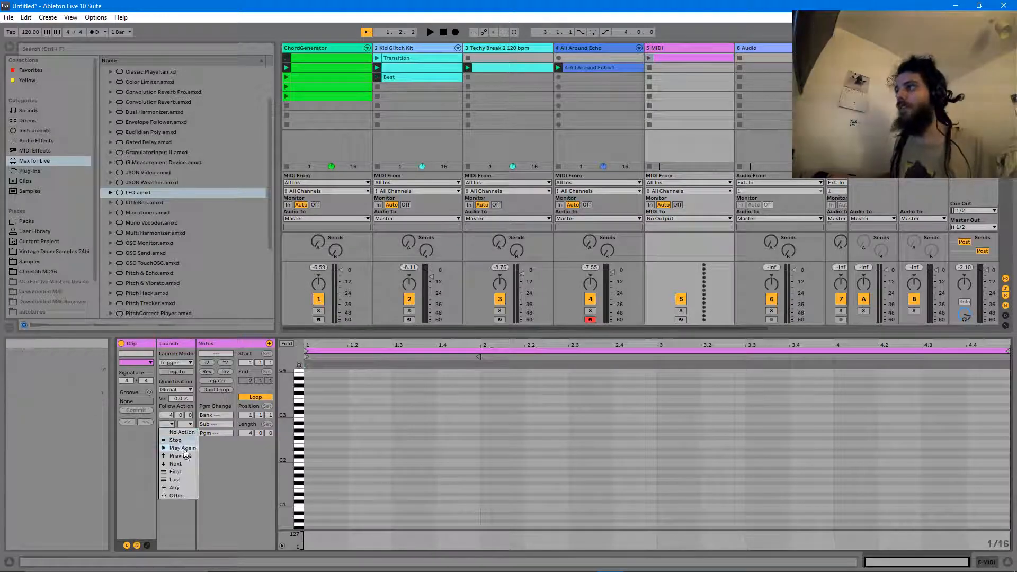
pyautogui.click(175, 463)
pyautogui.hotkey('ctrl', 'd')
pyautogui.hotkey('ctrl', 'd')
pyautogui.hotkey('ctrl', 'd')
pyautogui.hotkey('ctrl', 'd')
pyautogui.hotkey('ctrl', 'd')
pyautogui.hotkey('ctrl', 'd')
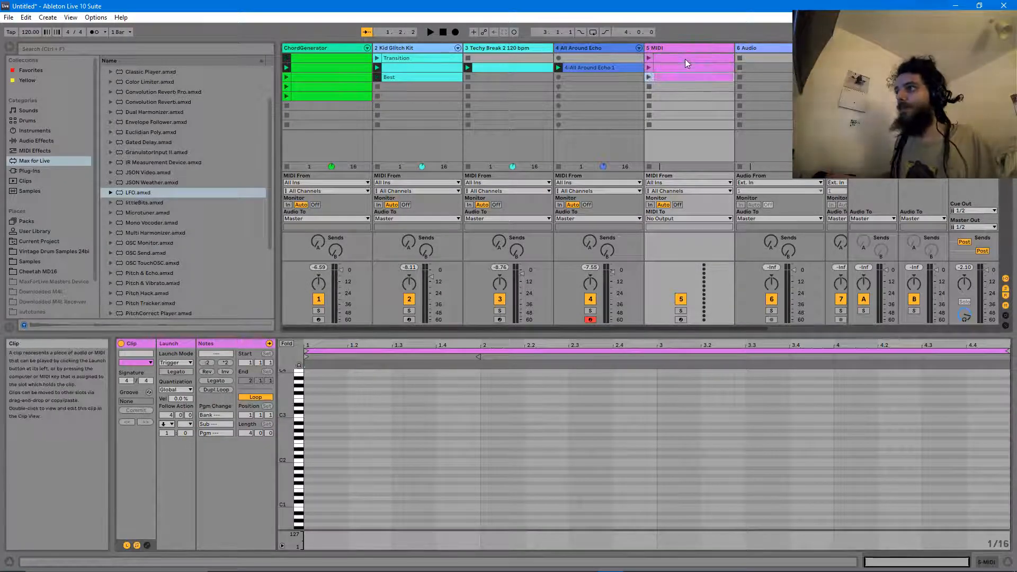
# - Arm track 5 with MIDI input from All Around Echo, record a test take, and delete its notes
pyautogui.click(680, 320)
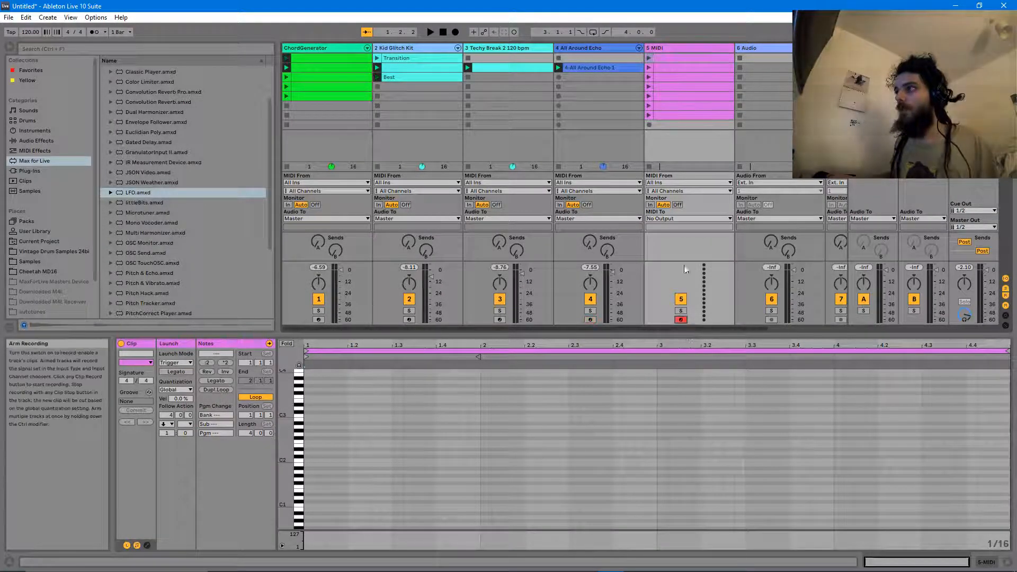
pyautogui.click(670, 182)
pyautogui.click(517, 5)
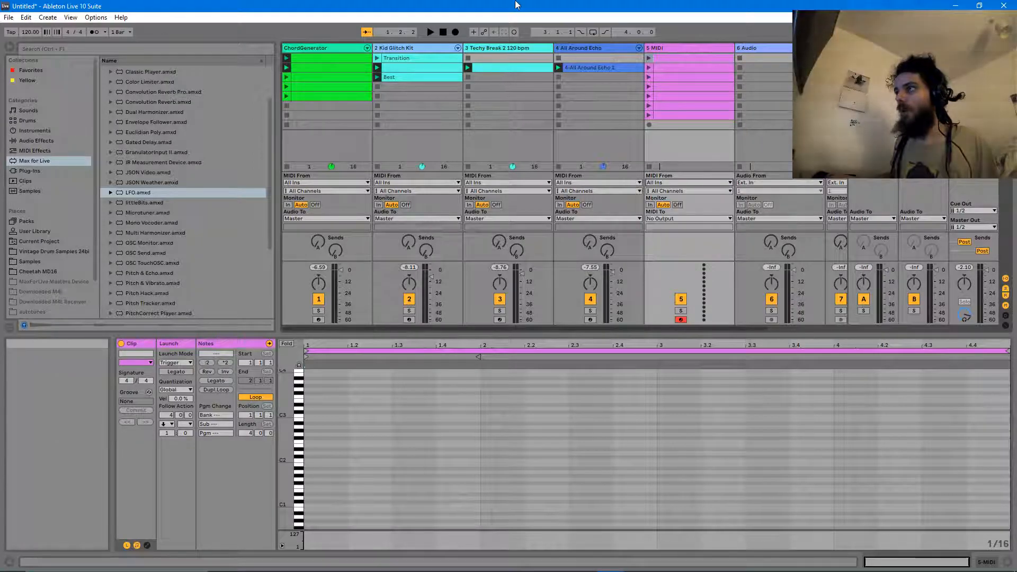
pyautogui.click(514, 32)
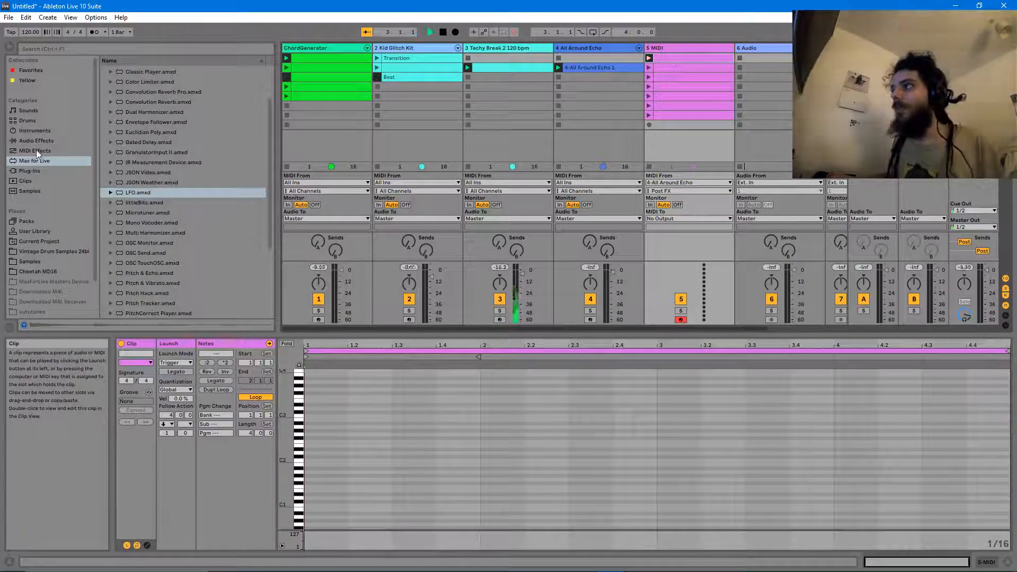
pyautogui.press('space')
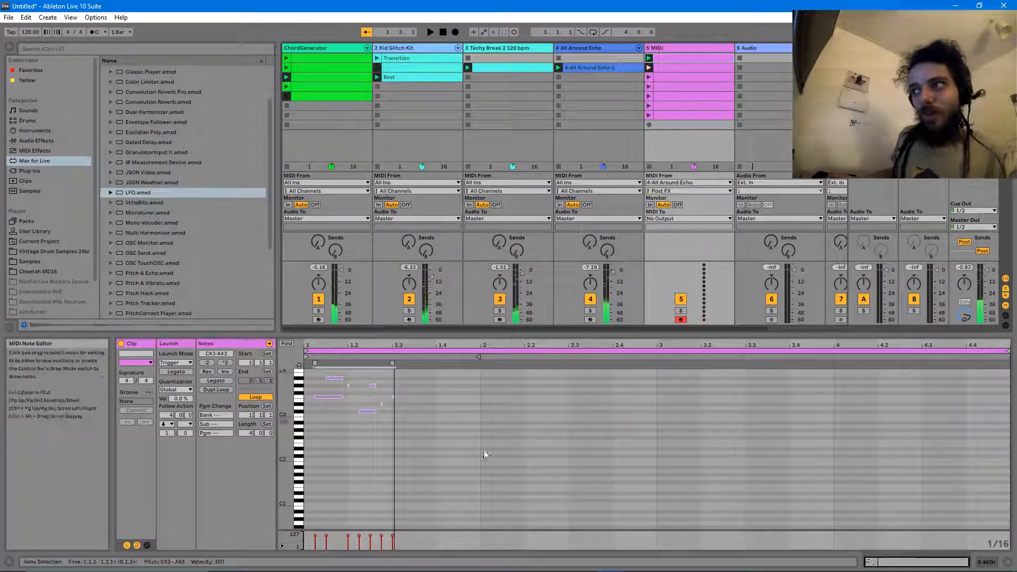
pyautogui.click(474, 484)
pyautogui.hotkey('ctrl', 'a')
pyautogui.press('Delete')
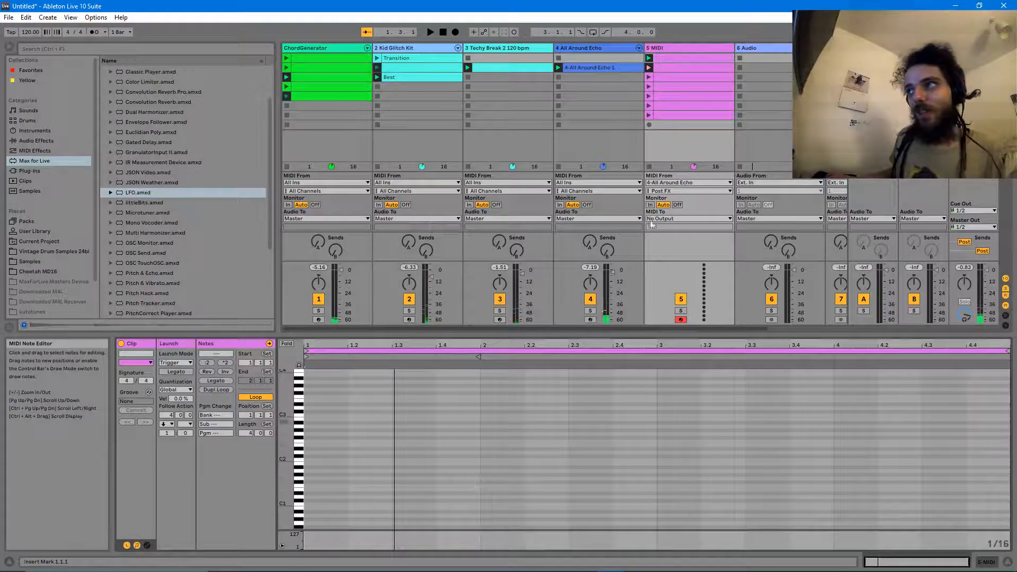
pyautogui.click(663, 66)
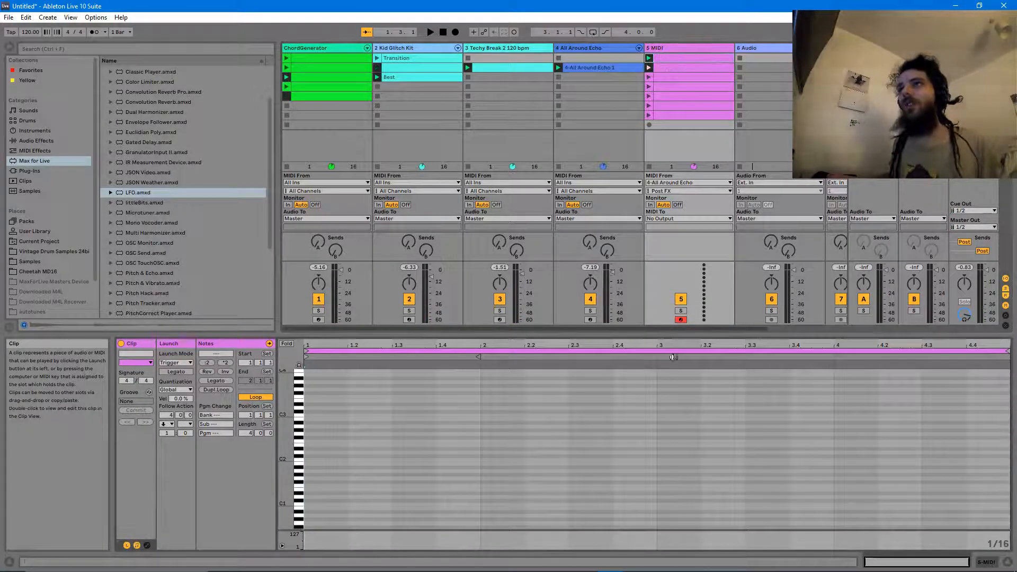
# - Set the song tempo to 400 BPM
pyautogui.moveTo(31, 32); pyautogui.dragTo(31, 1)
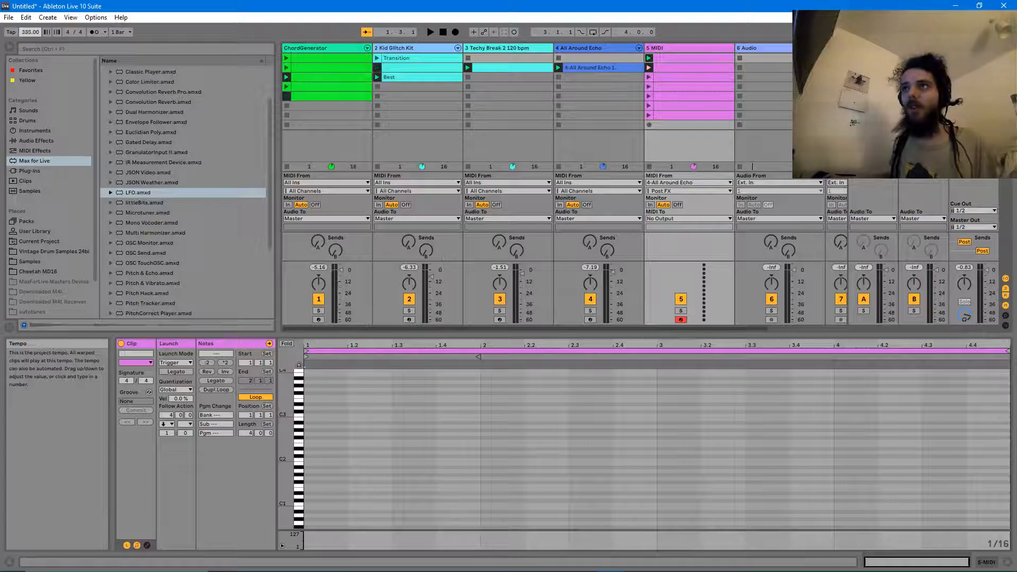
pyautogui.write('40')
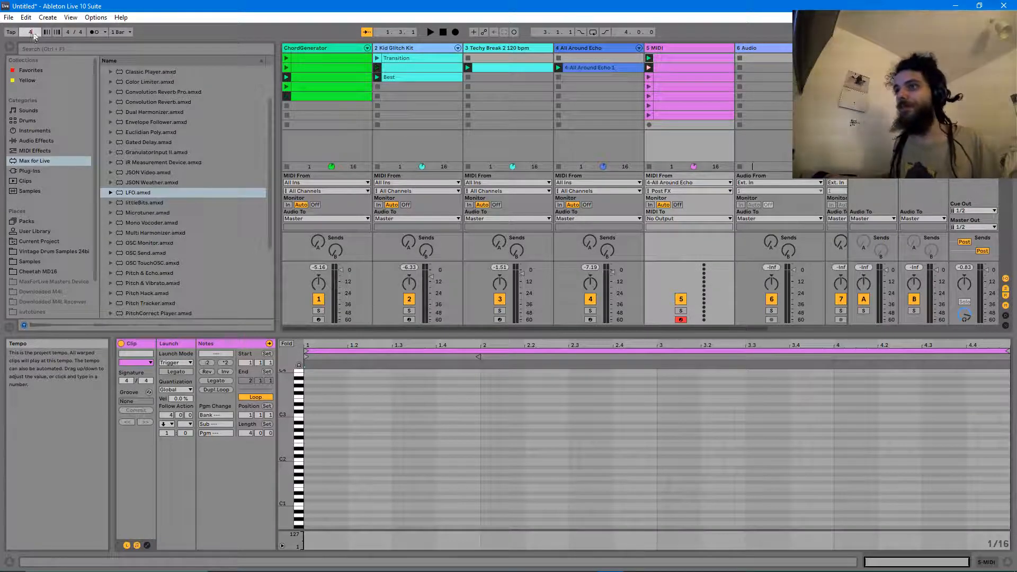
pyautogui.moveTo(612, 570)
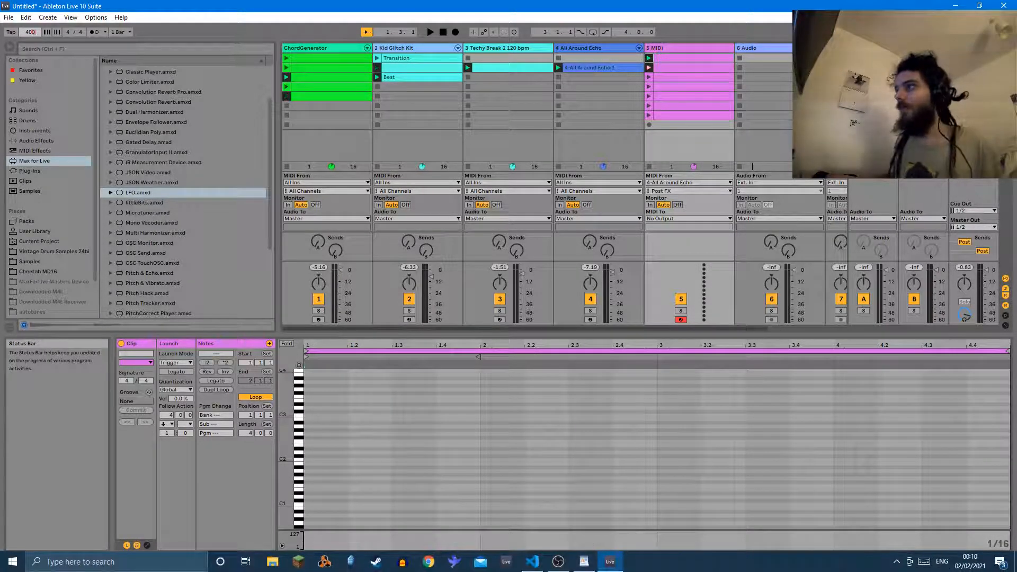
pyautogui.write('0')
pyautogui.press('Return')
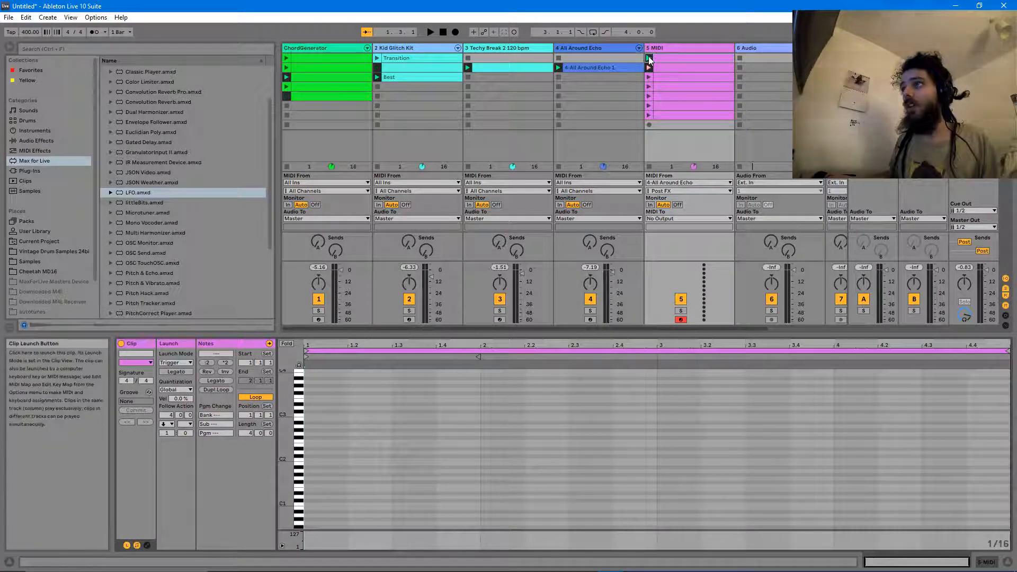
# - Record the generated notes into clips on track 5, then restart playback
pyautogui.click(514, 31)
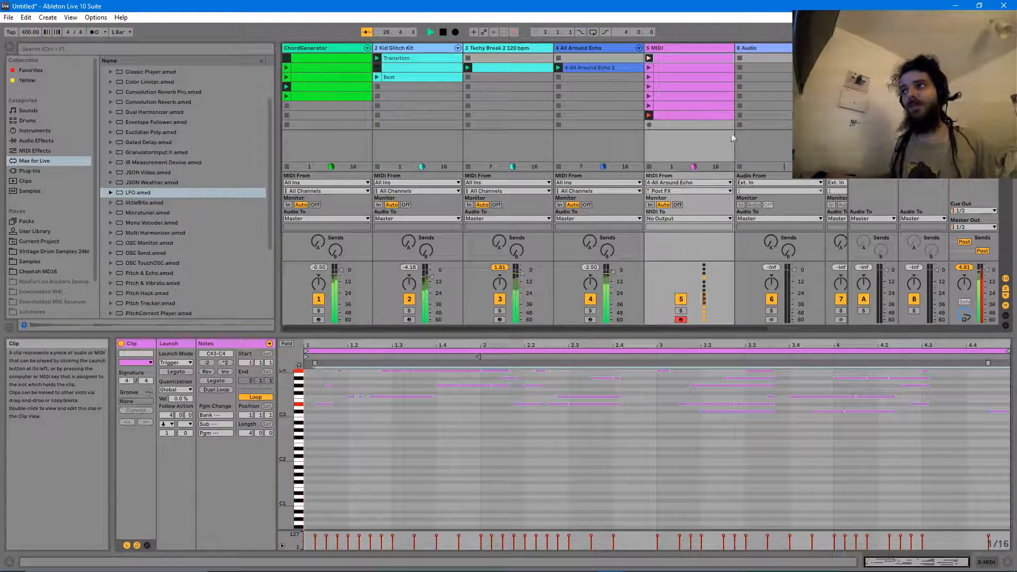
pyautogui.press('space')
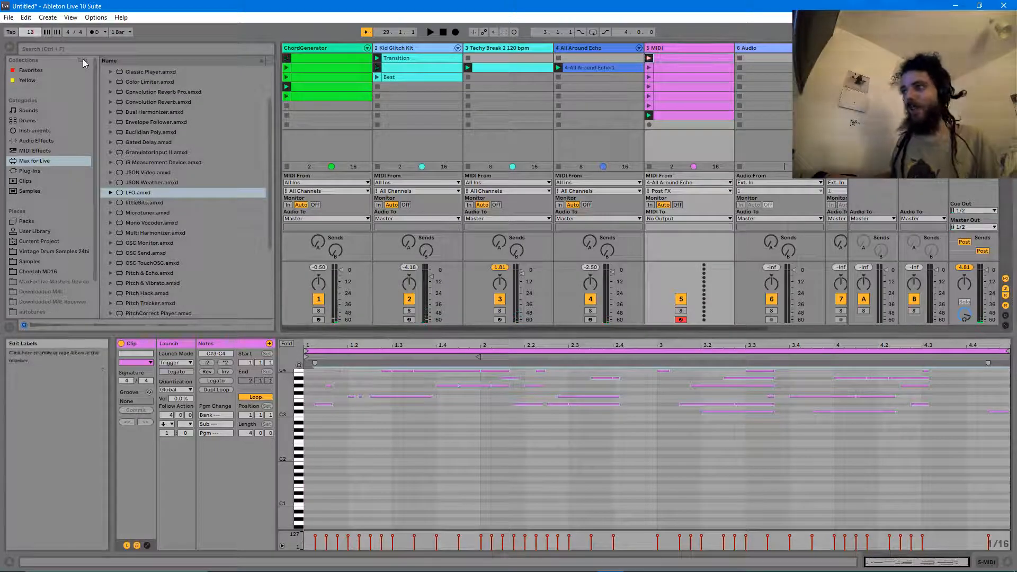
pyautogui.click(425, 424)
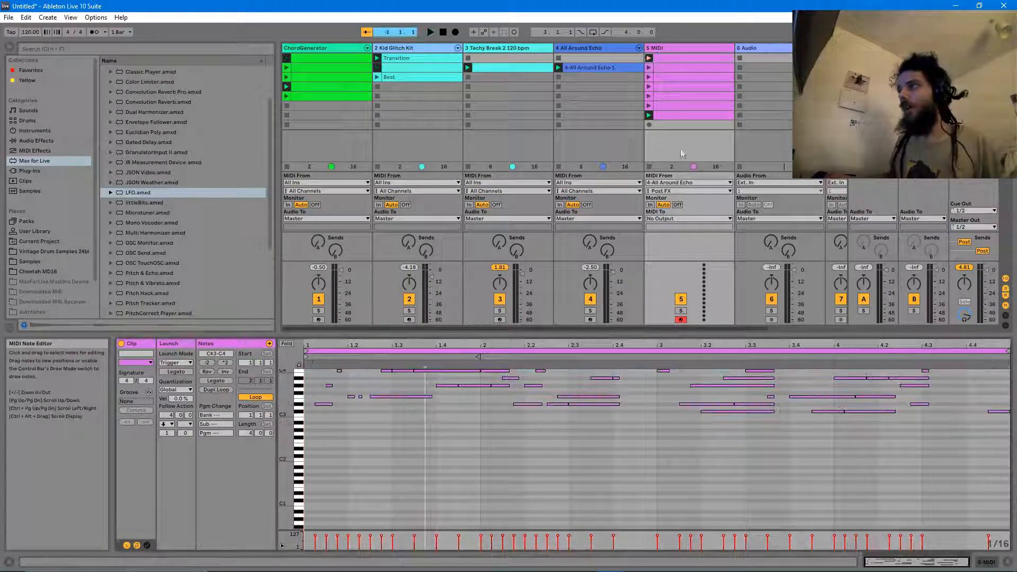
pyautogui.press('space')
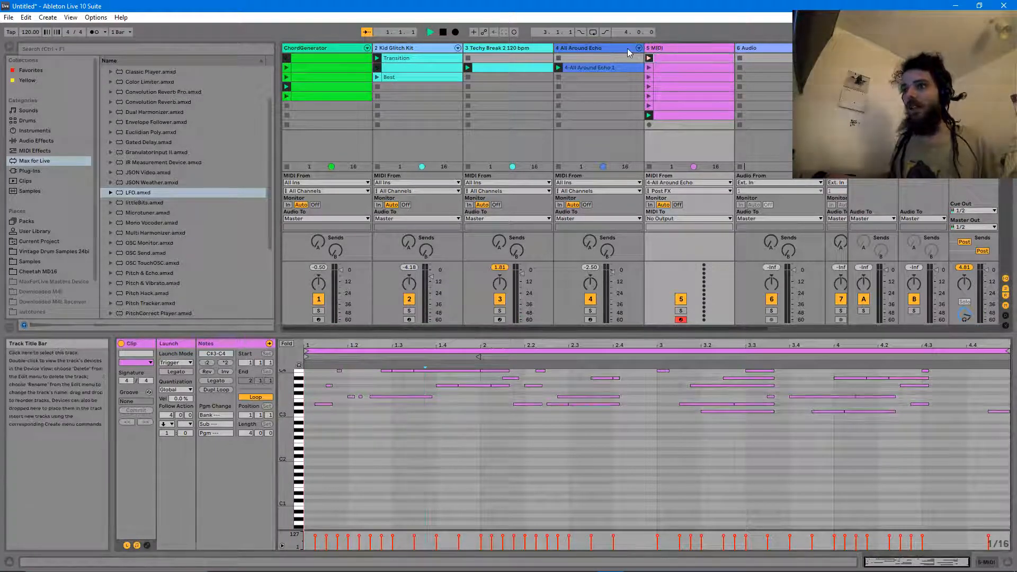
# - Deactivate the MIDI effect rack and Pitch device on the All Around Echo track
pyautogui.doubleClick(627, 49)
pyautogui.moveTo(915, 563); pyautogui.dragTo(909, 563)
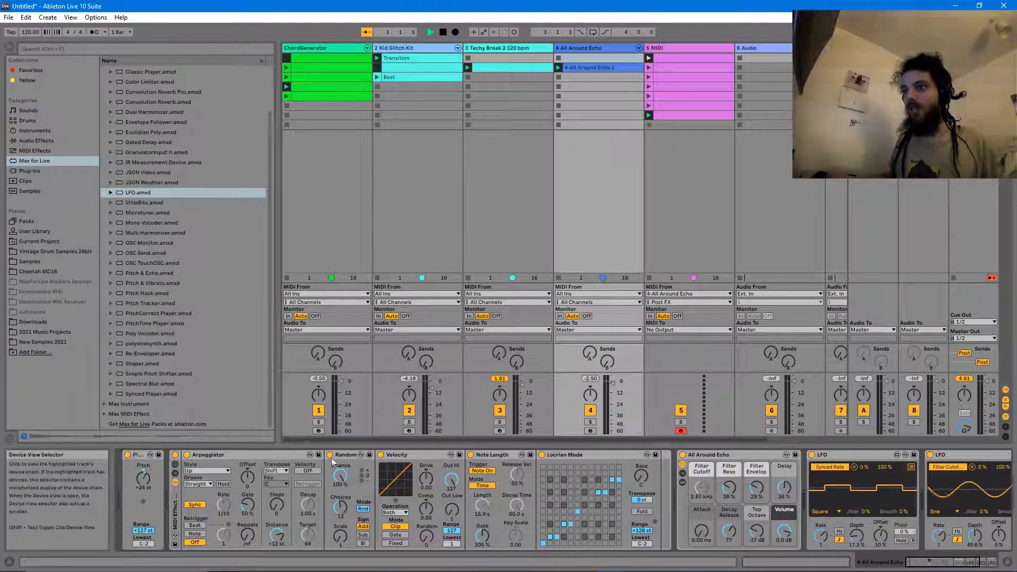
pyautogui.click(175, 455)
pyautogui.click(127, 455)
# - Delete the All Around Echo 1 clip and move the recorded clips onto track 4
pyautogui.click(624, 67)
pyautogui.press('Delete')
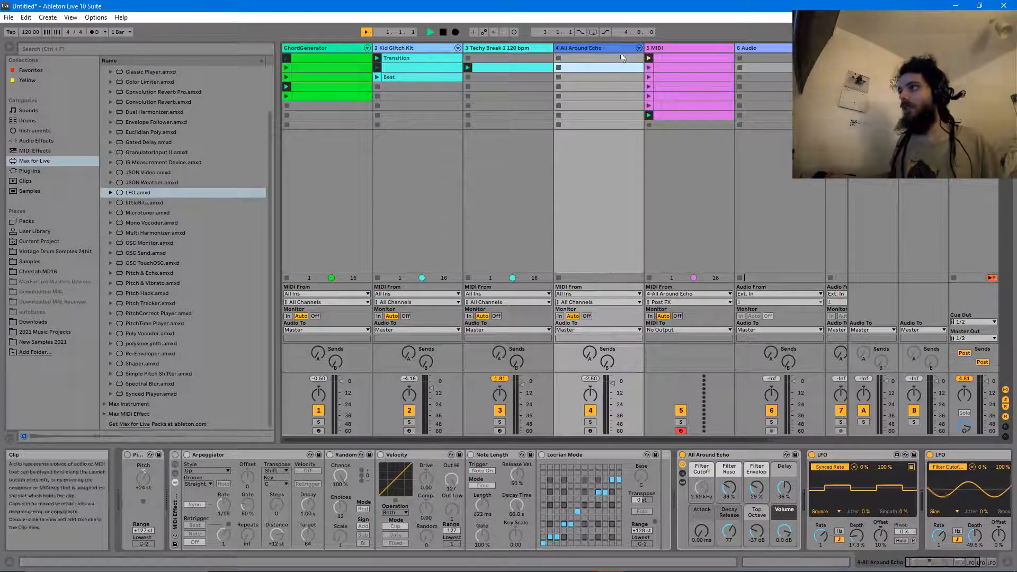
pyautogui.click(678, 59)
pyautogui.moveTo(666, 71); pyautogui.dragTo(582, 59)
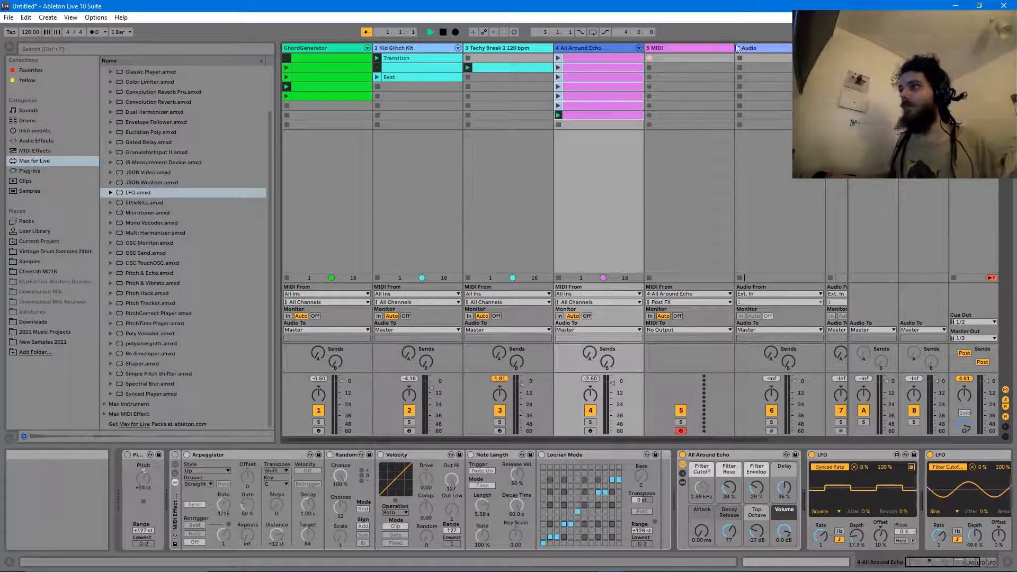
pyautogui.click(687, 77)
pyautogui.click(559, 78)
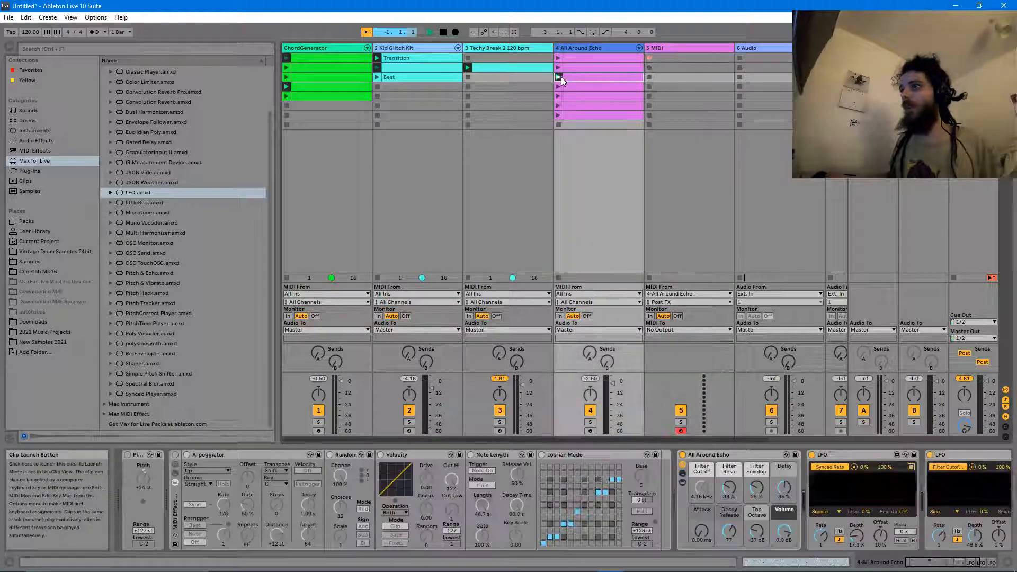
# - Set the Follow Action of all seven clips on All Around Echo to No Action
pyautogui.doubleClick(582, 56)
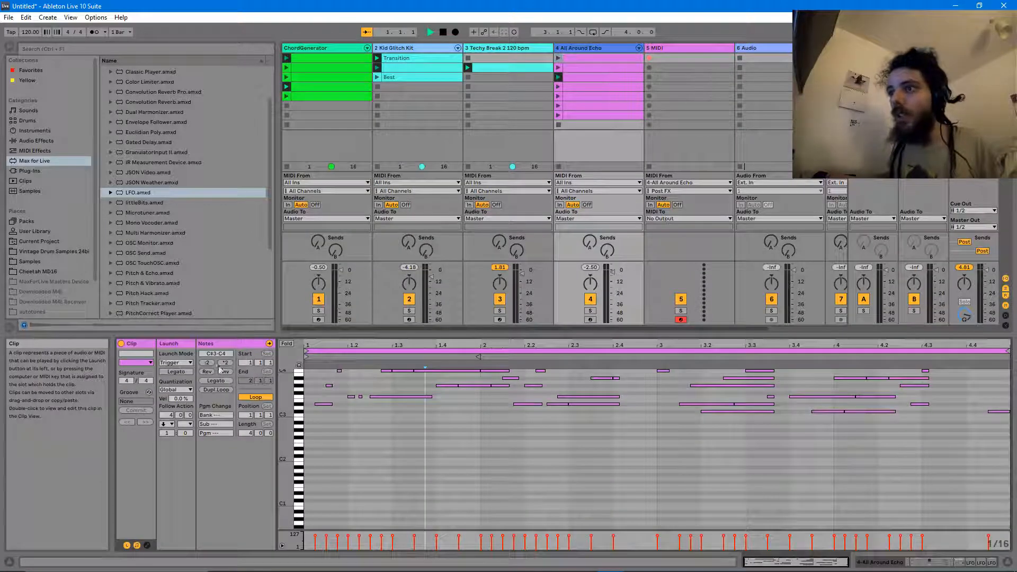
pyautogui.click(167, 424)
pyautogui.click(580, 124)
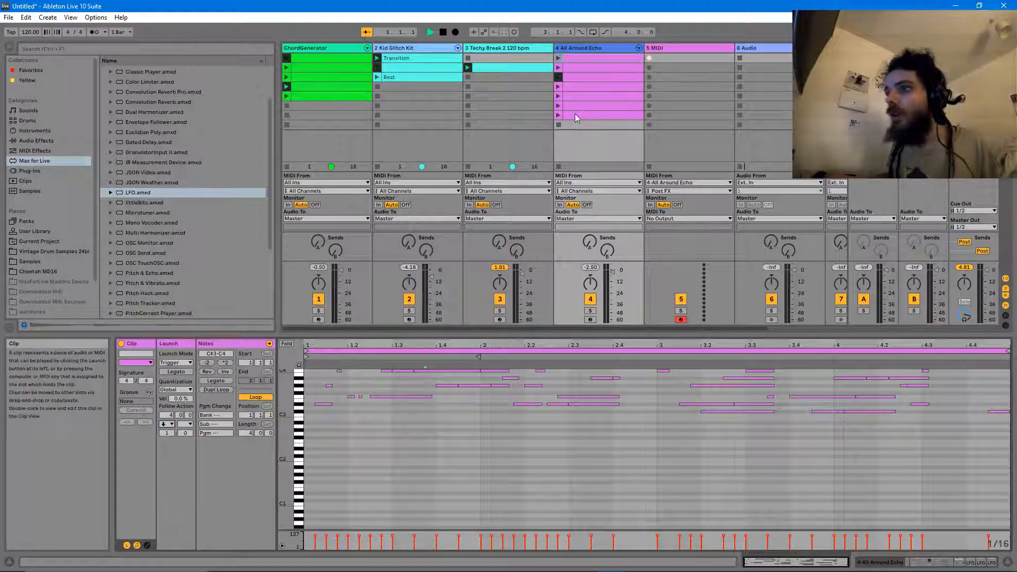
pyautogui.keyDown('shift'); pyautogui.click(575, 113); pyautogui.keyUp('shift')
pyautogui.click(167, 425)
pyautogui.click(171, 431)
pyautogui.click(663, 78)
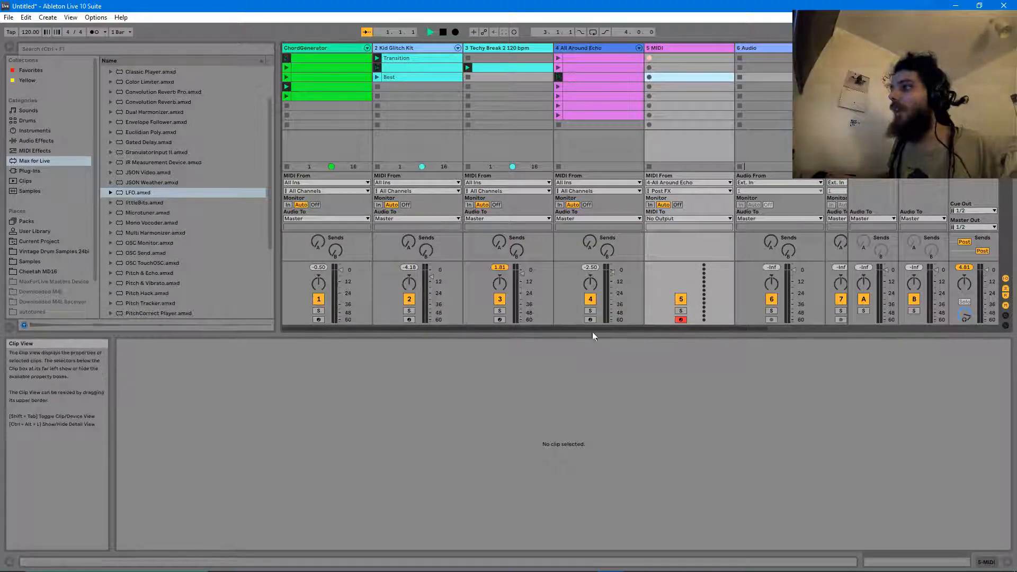
# - Solo All Around Echo and launch its first clip
pyautogui.click(590, 311)
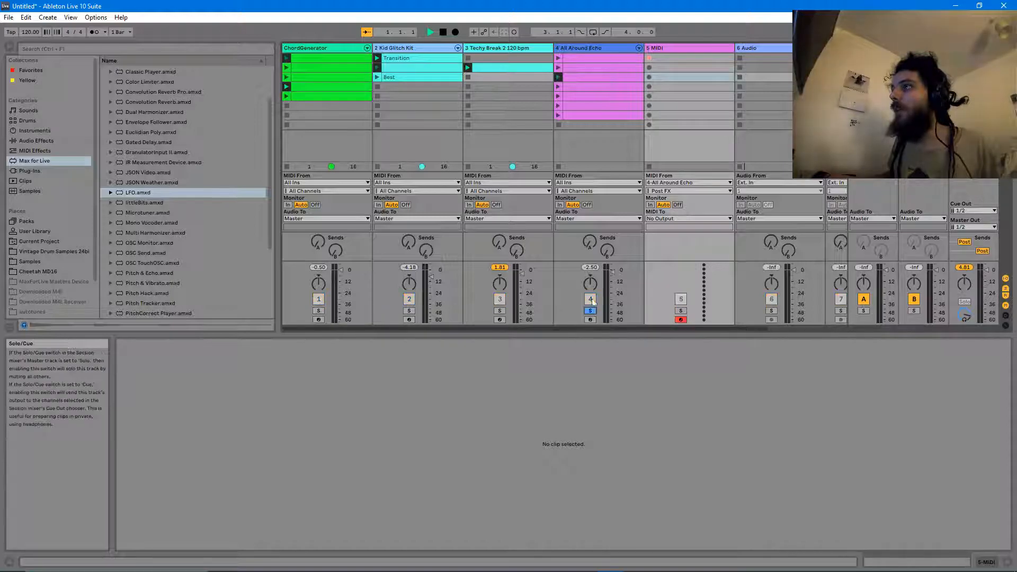
pyautogui.click(558, 58)
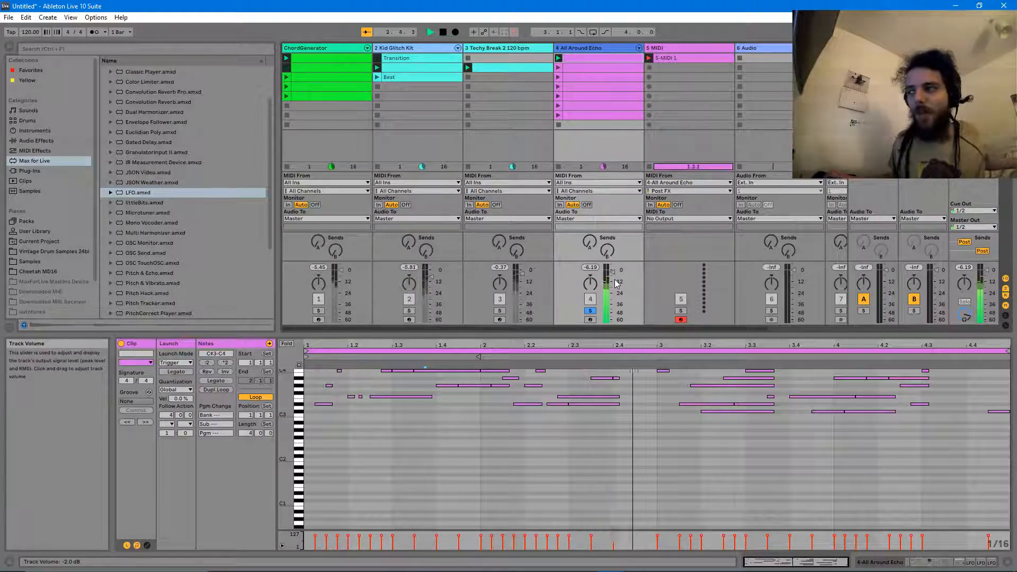
pyautogui.scroll(2, 693, 453)
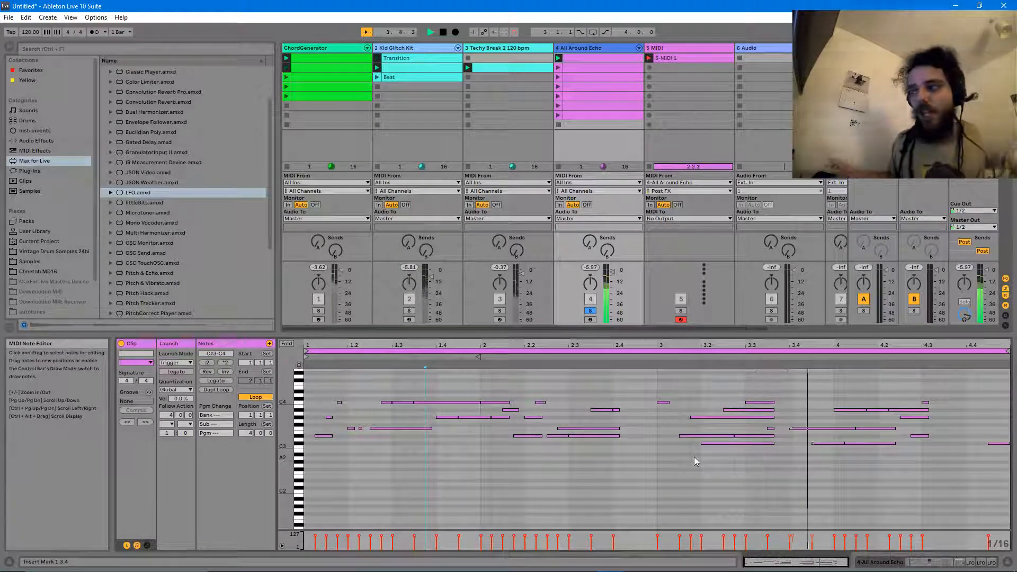
# - Open the synth inside All Around Echo's rack chain and turn on Glide
pyautogui.click(590, 49)
pyautogui.press('space')
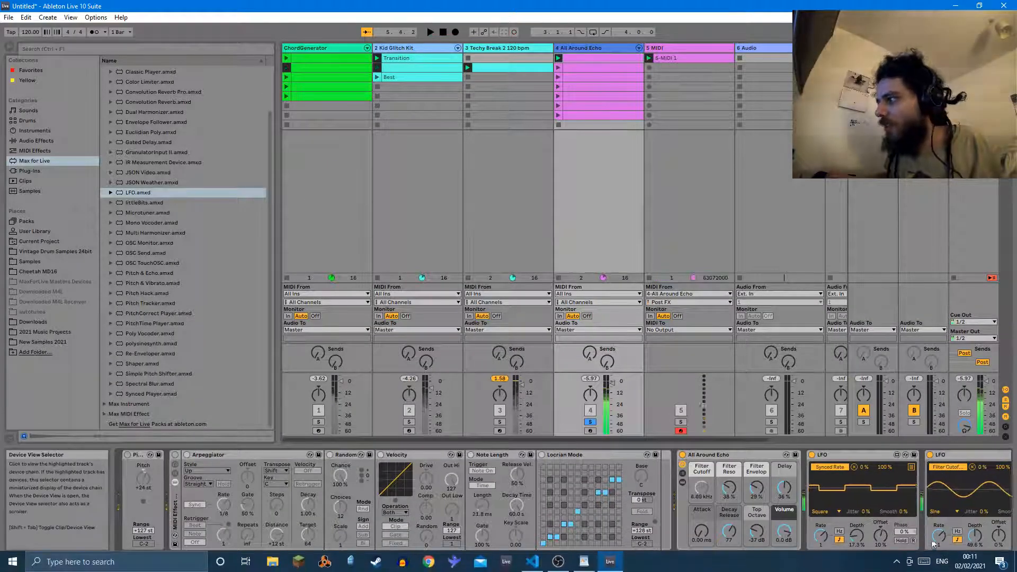
pyautogui.moveTo(955, 565); pyautogui.dragTo(976, 563)
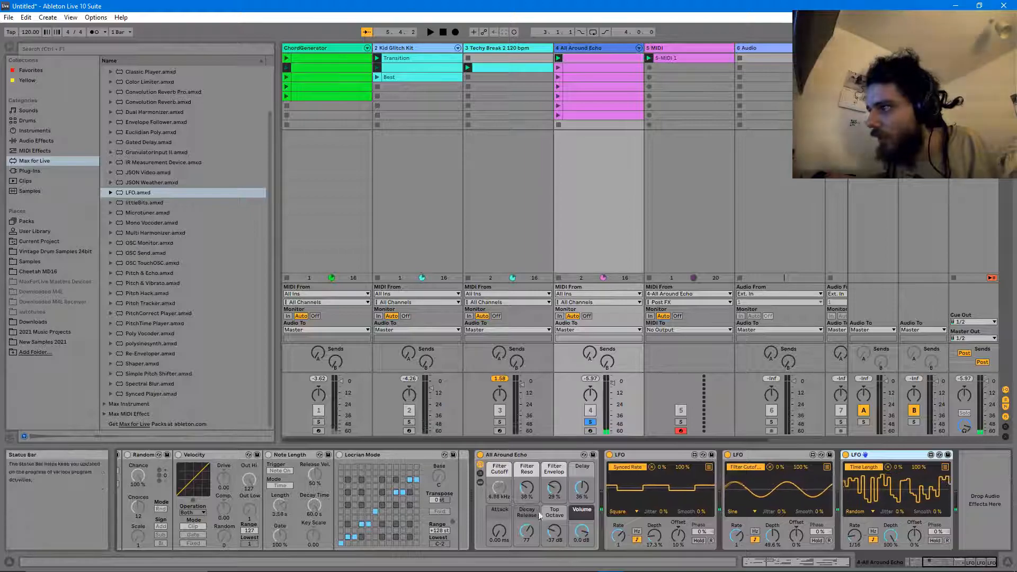
pyautogui.click(481, 473)
pyautogui.doubleClick(629, 481)
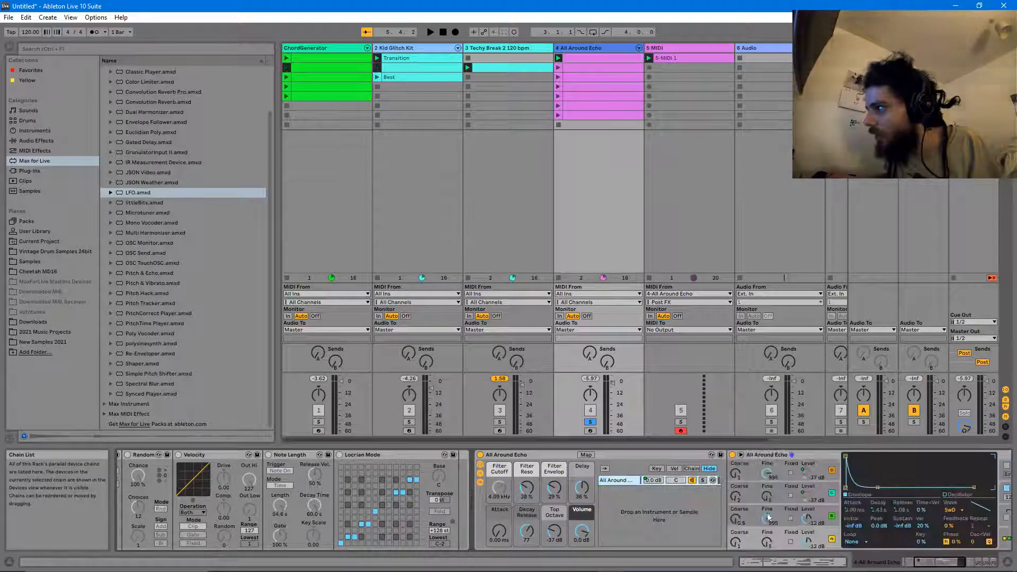
pyautogui.moveTo(945, 564); pyautogui.dragTo(969, 565)
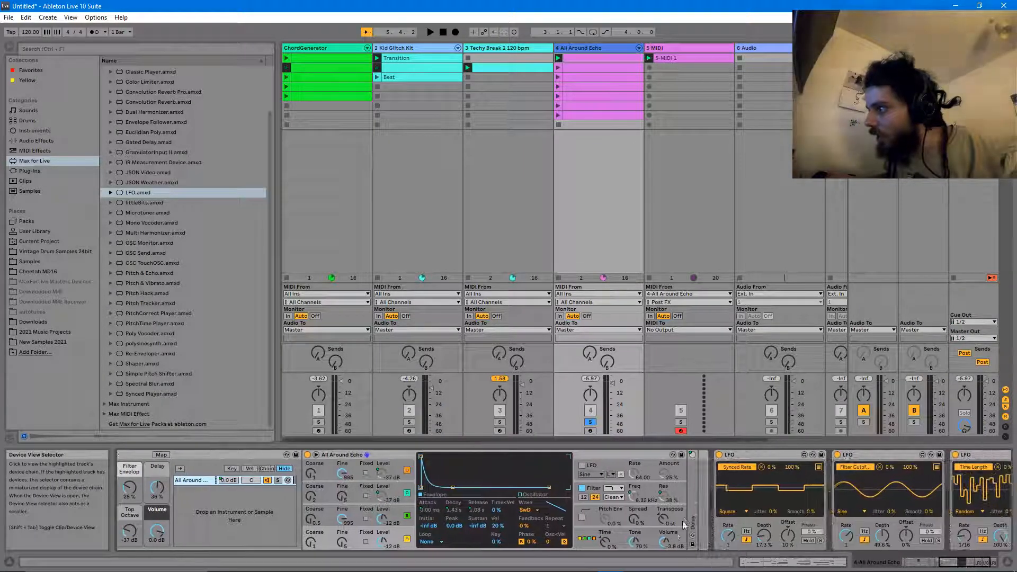
pyautogui.click(618, 508)
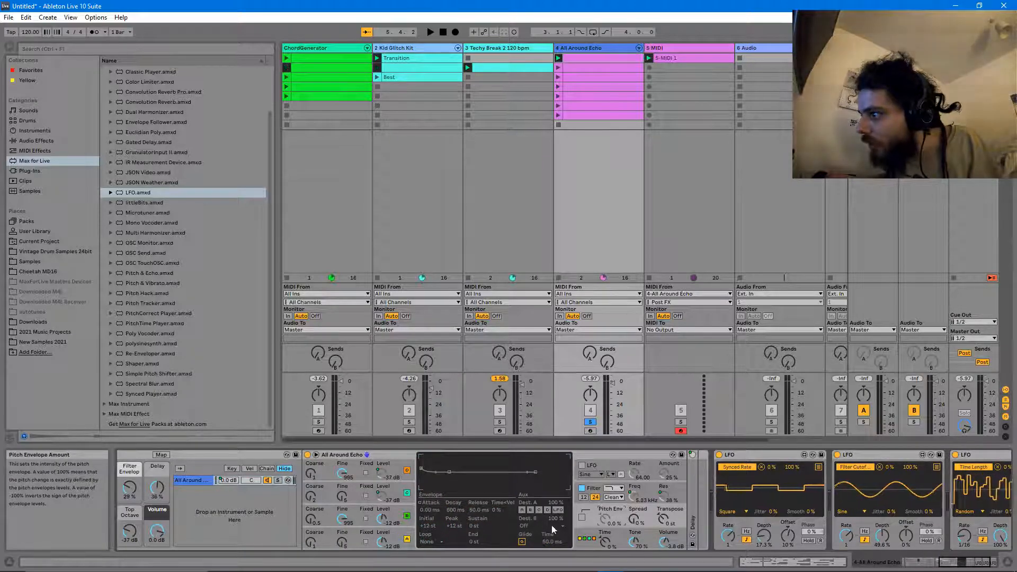
pyautogui.click(522, 542)
# - Set the Glide Time to 93.3 ms while auditioning playback
pyautogui.press('space')
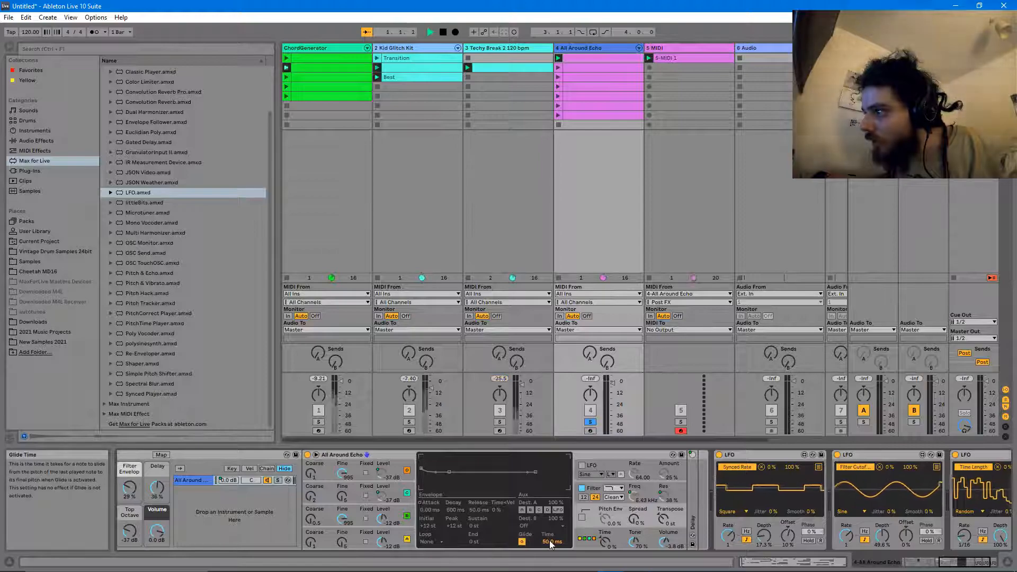
pyautogui.click(549, 541)
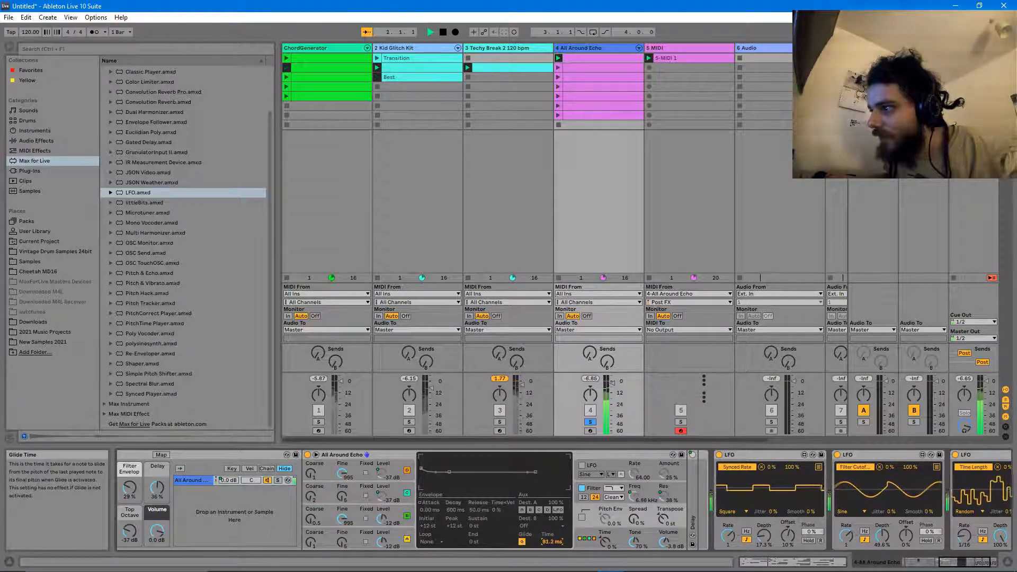
pyautogui.press('space')
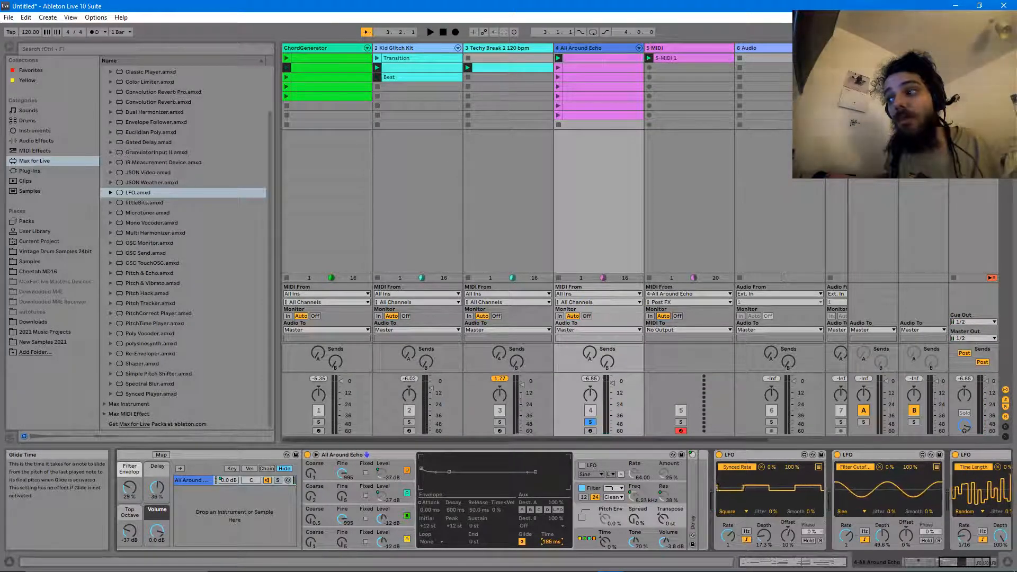
pyautogui.moveTo(551, 543); pyautogui.dragTo(551, 553)
pyautogui.press('space')
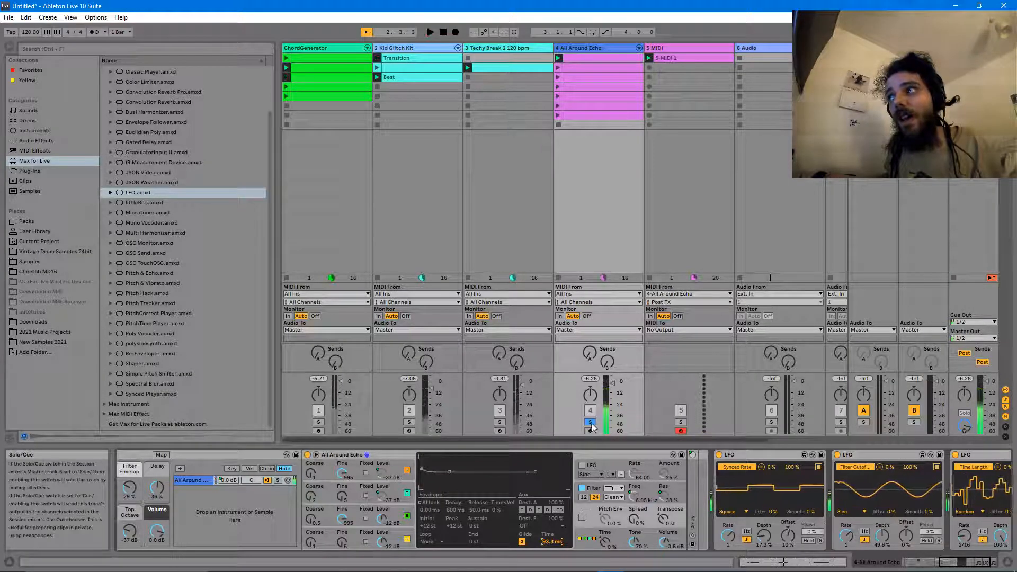
# - Unsolo All Around Echo, play the whole set, and insert an empty MIDI track
pyautogui.click(590, 423)
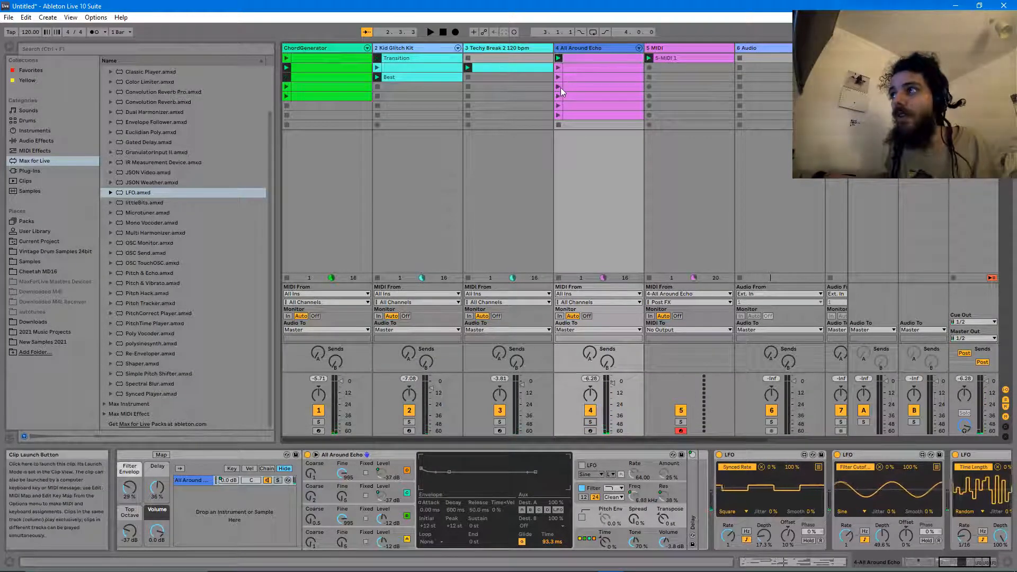
pyautogui.press('space')
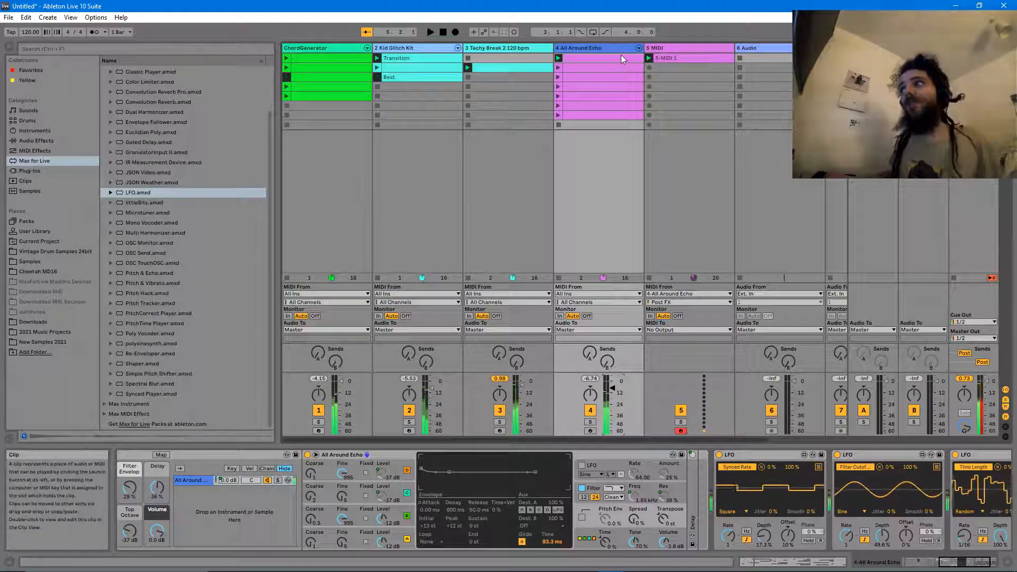
pyautogui.hotkey('ctrl', 'shift', 't')
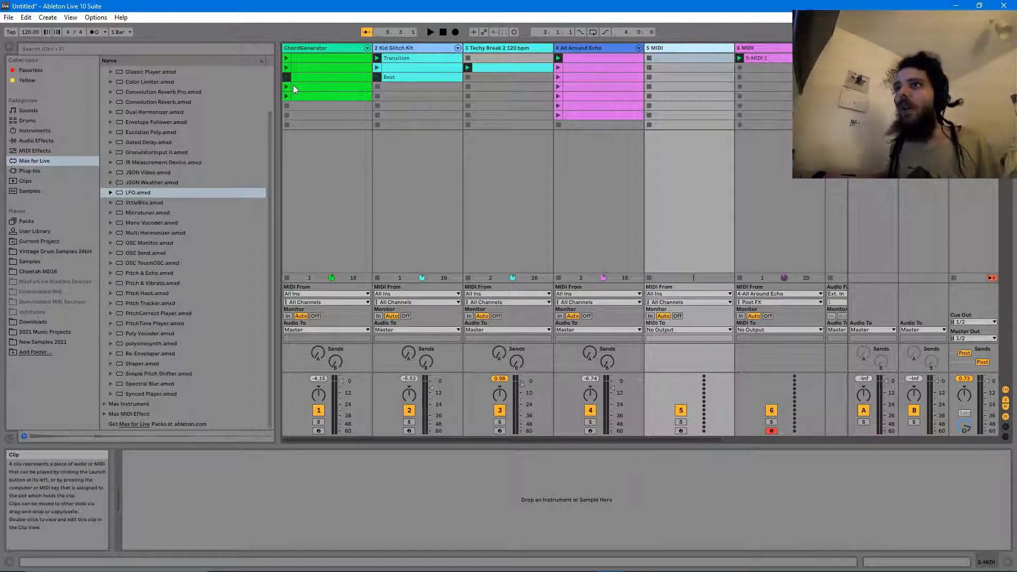
# - Open the instrument Bass presets and preview Acoustic Bass, Amped Fritz and the following presets
pyautogui.click(35, 130)
pyautogui.scroll(2, 158, 201)
pyautogui.scroll(4, 158, 197)
pyautogui.click(115, 152)
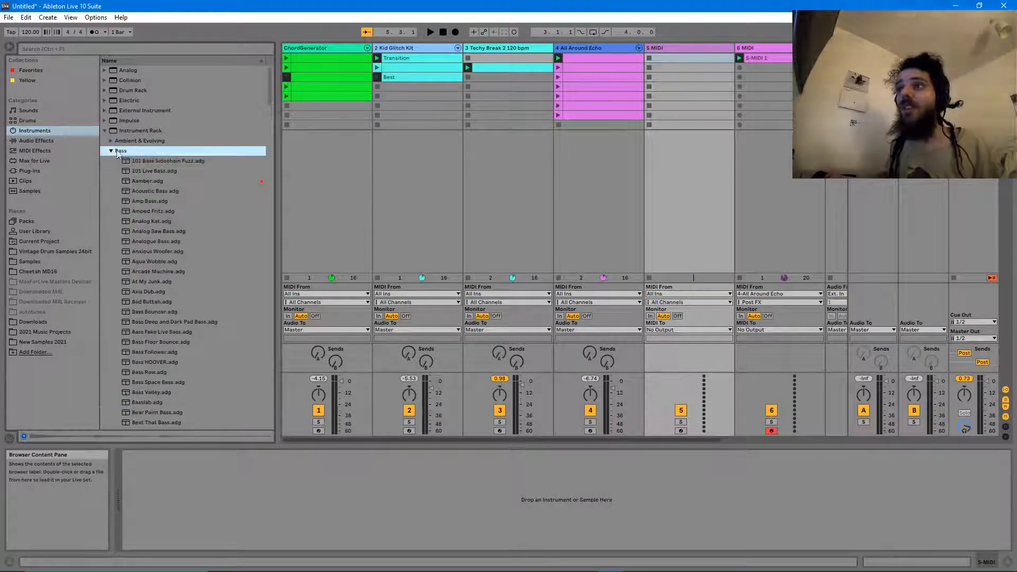
pyautogui.scroll(-2, 153, 175)
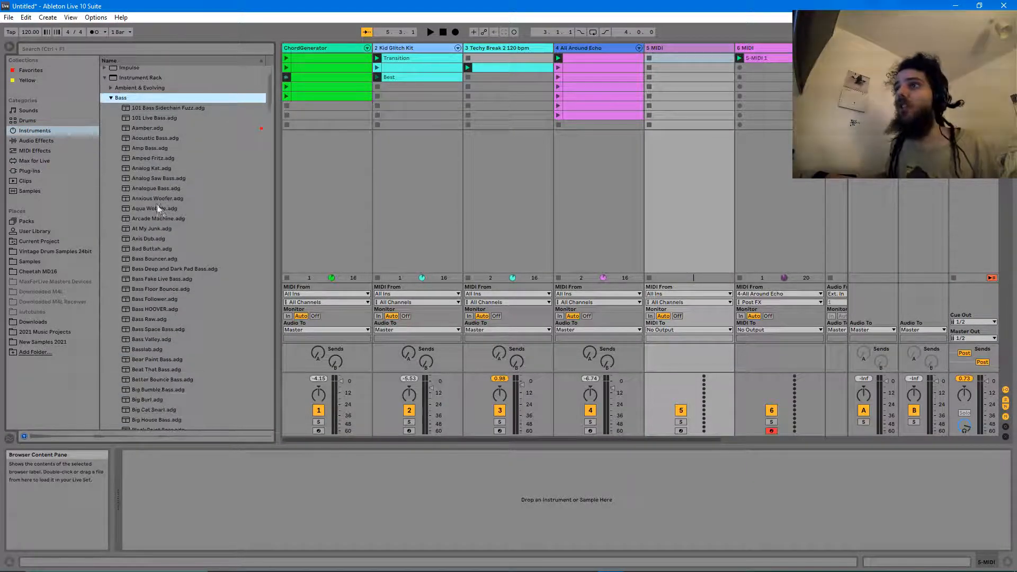
pyautogui.click(155, 125)
pyautogui.scroll(-2, 153, 119)
pyautogui.click(151, 107)
pyautogui.scroll(-2, 150, 109)
pyautogui.click(150, 108)
pyautogui.scroll(-2, 150, 108)
pyautogui.click(150, 107)
# - Audition Axis Dub, Anxious Woofer, Bear Paint Bass and Basslab, then choose Bass Valley
pyautogui.scroll(-1, 150, 108)
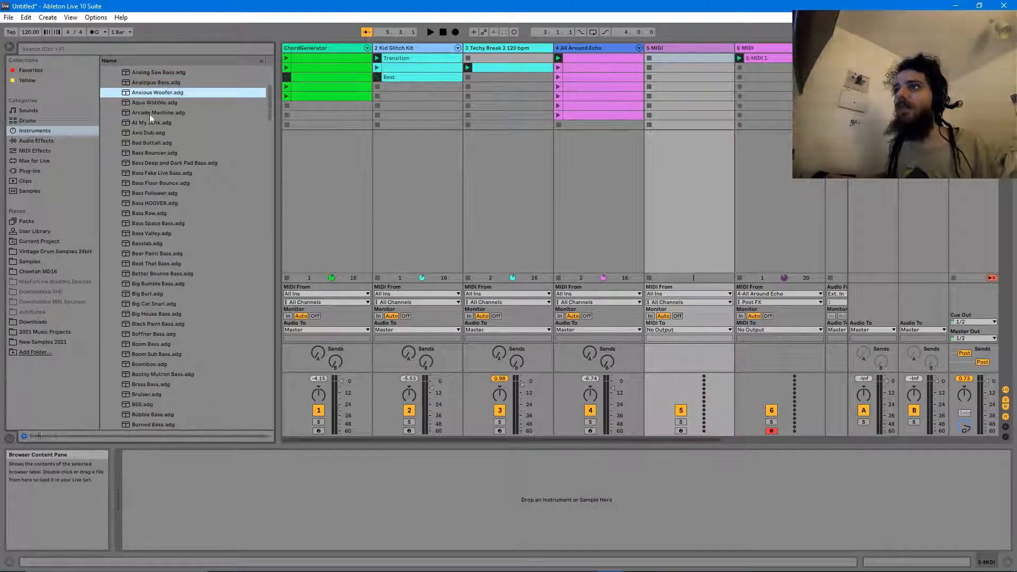
pyautogui.click(149, 135)
pyautogui.click(156, 96)
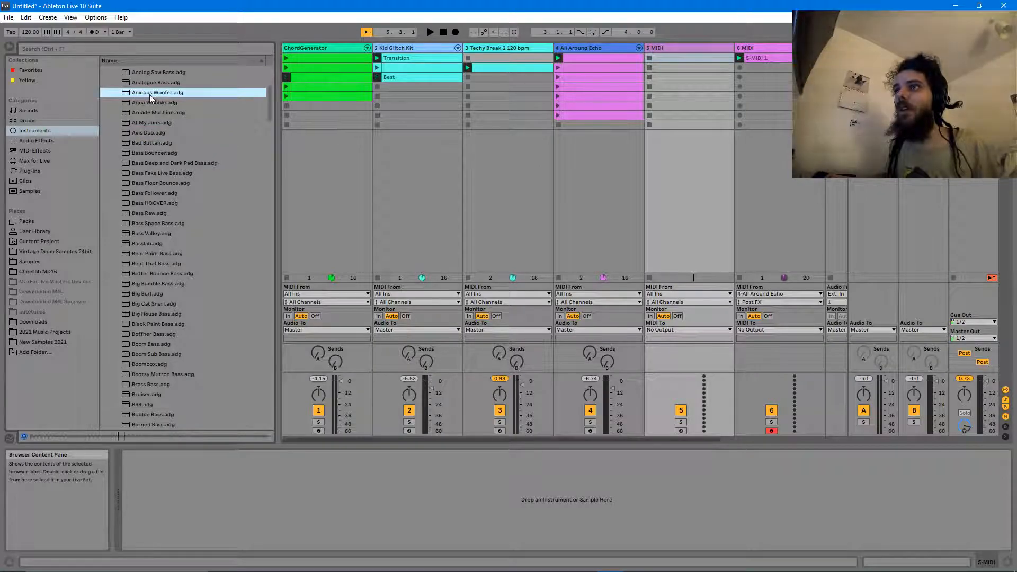
pyautogui.click(149, 253)
pyautogui.scroll(-1, 149, 254)
pyautogui.click(150, 212)
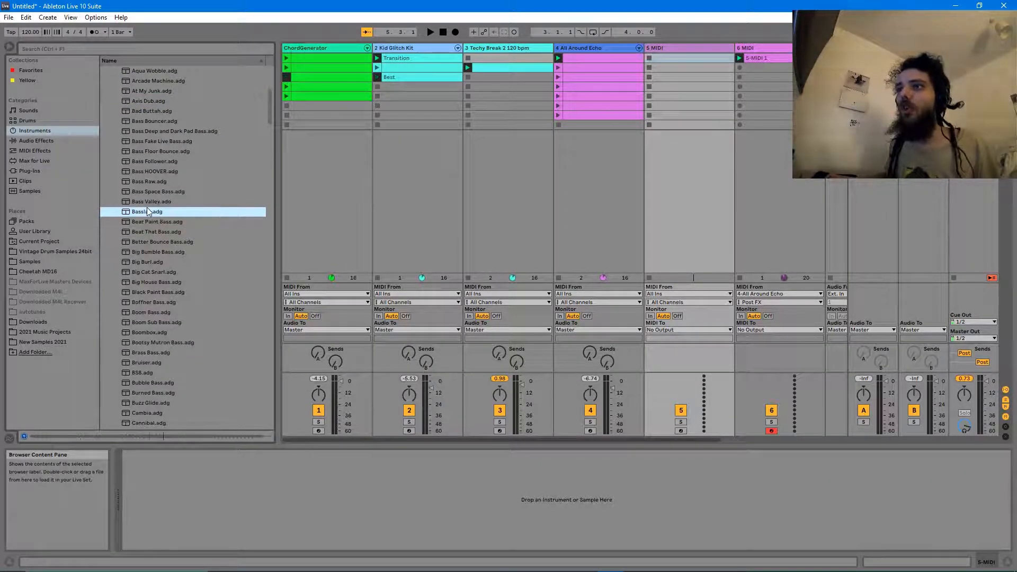
pyautogui.click(157, 202)
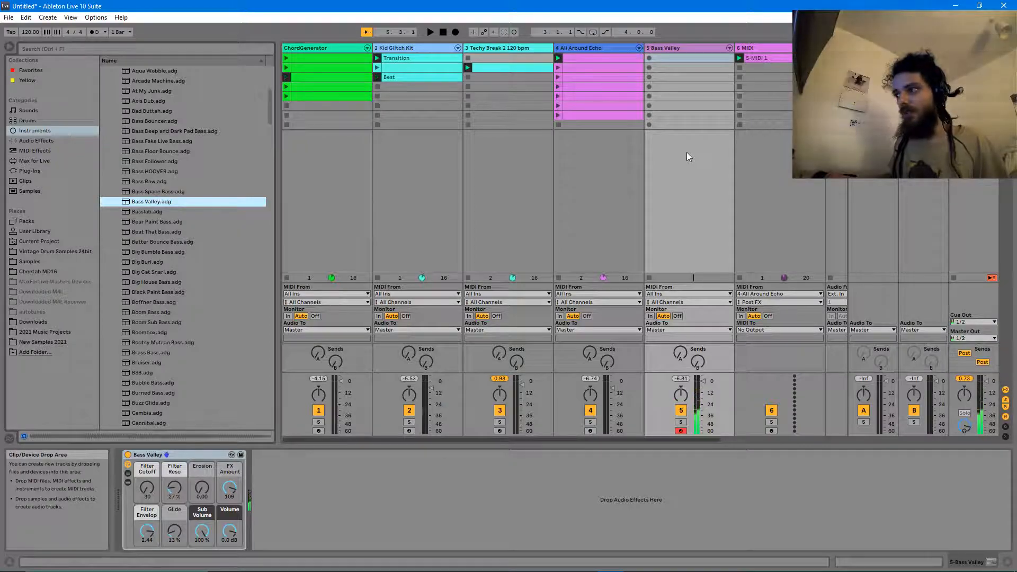
# - Audition the set, shift the keyboard octave to C1 with Z/X, and record into a Bass Valley clip slot
pyautogui.press('space')
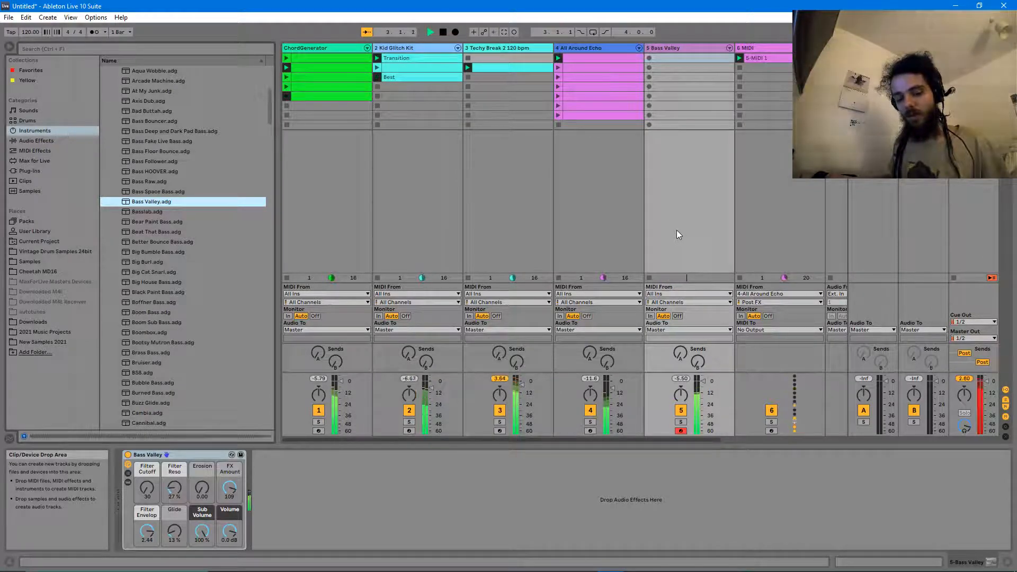
pyautogui.press('space')
pyautogui.press('z')
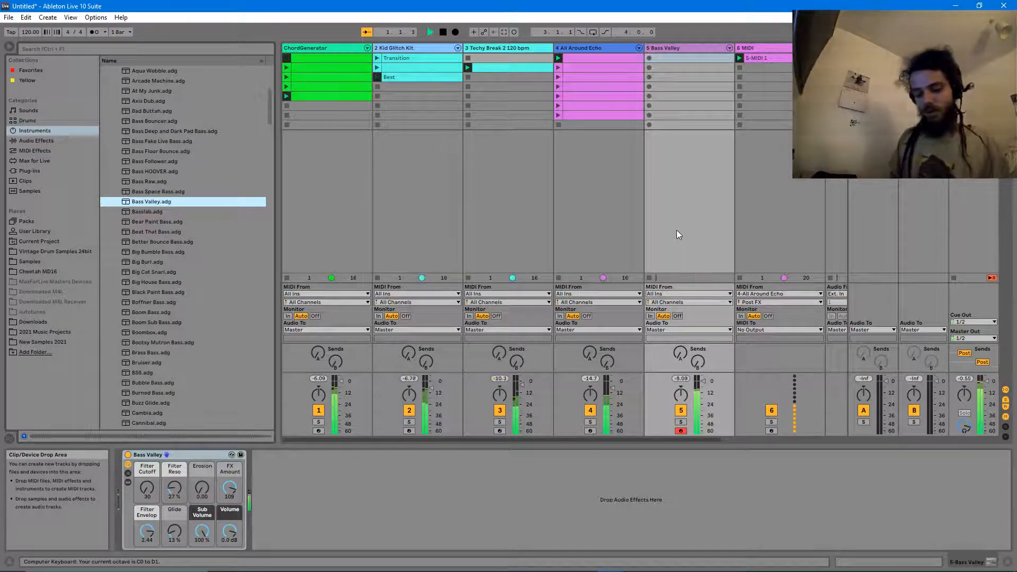
pyautogui.press('space')
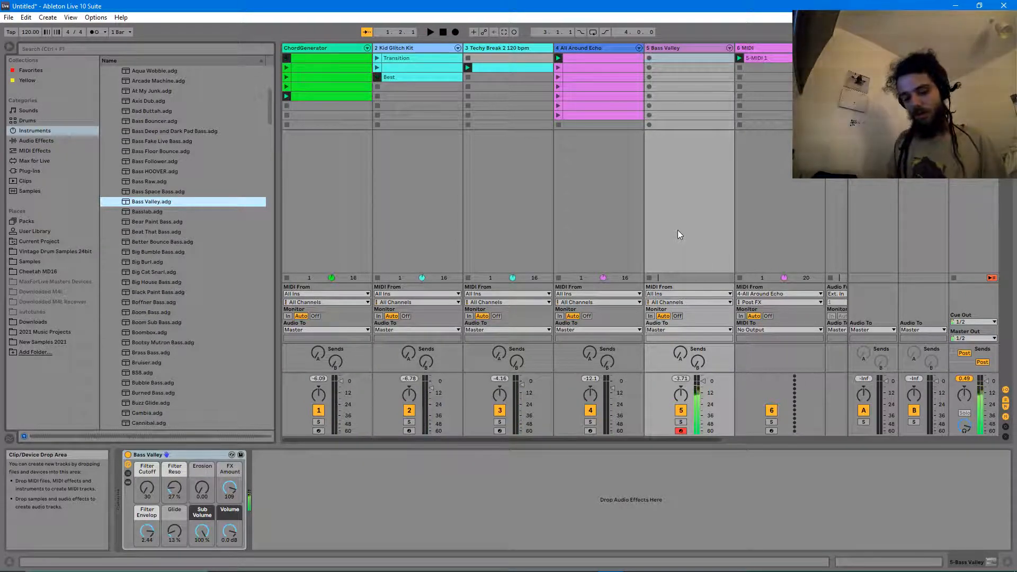
pyautogui.press('space')
pyautogui.press('x')
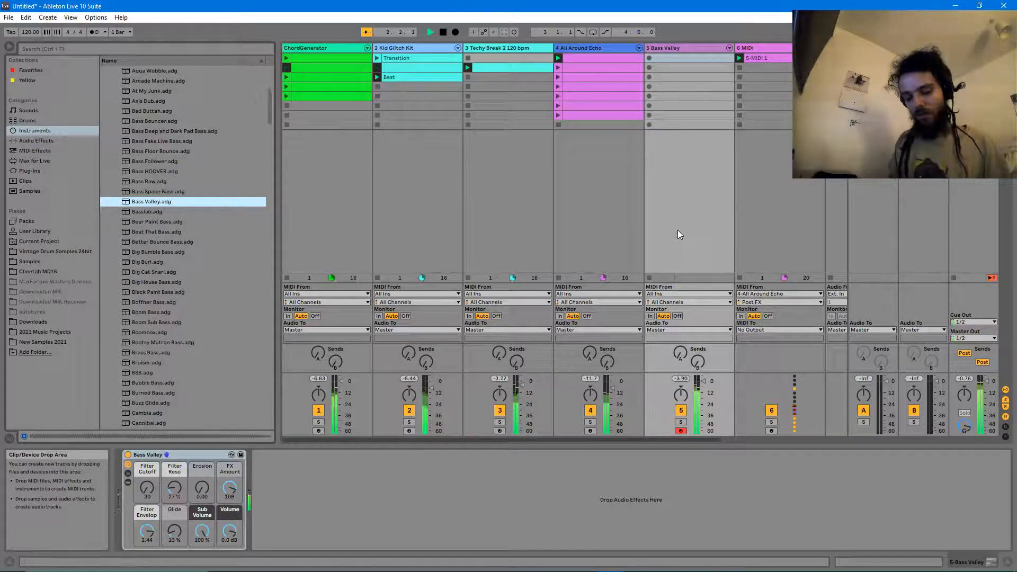
pyautogui.press('space')
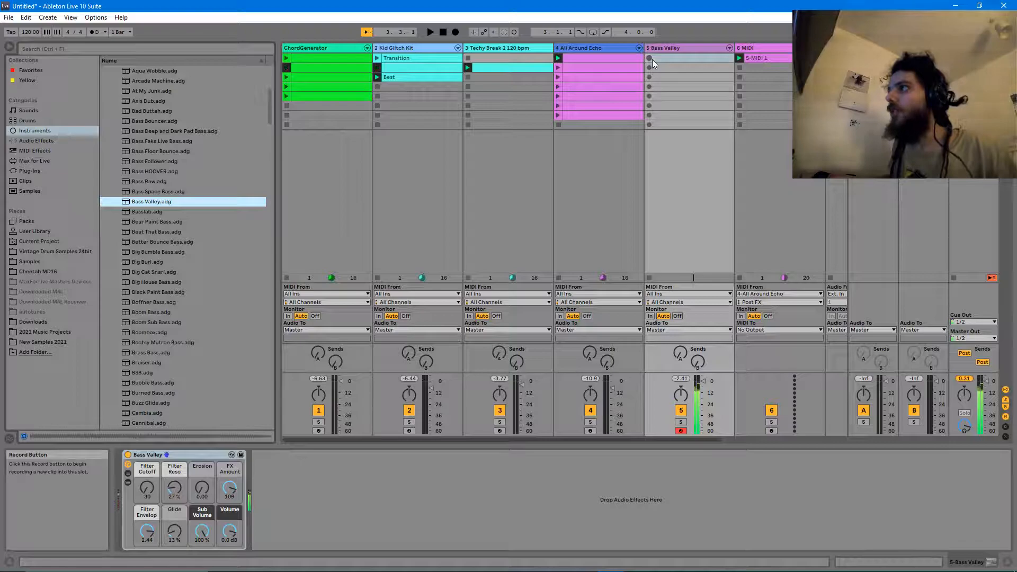
pyautogui.click(650, 87)
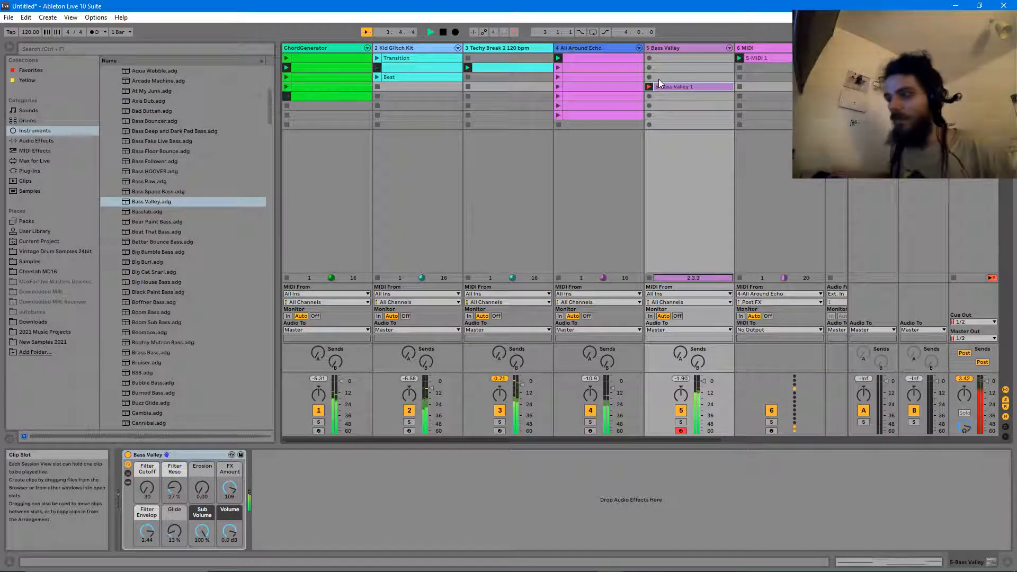
# - Stop recording, open Bass Valley 1, and move its C#1 note one sixteenth later during playback
pyautogui.press('space')
pyautogui.click(709, 87)
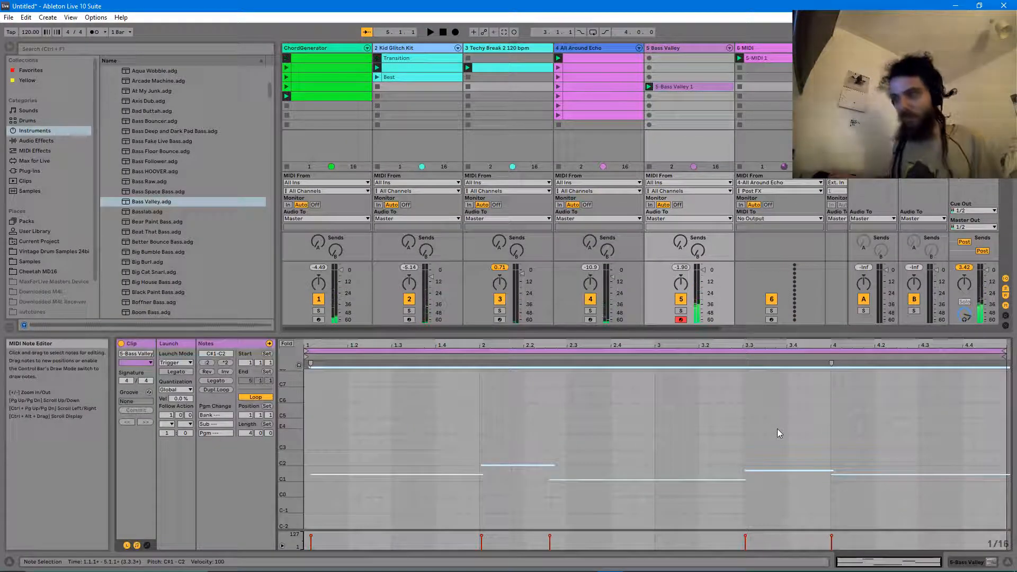
pyautogui.press('space')
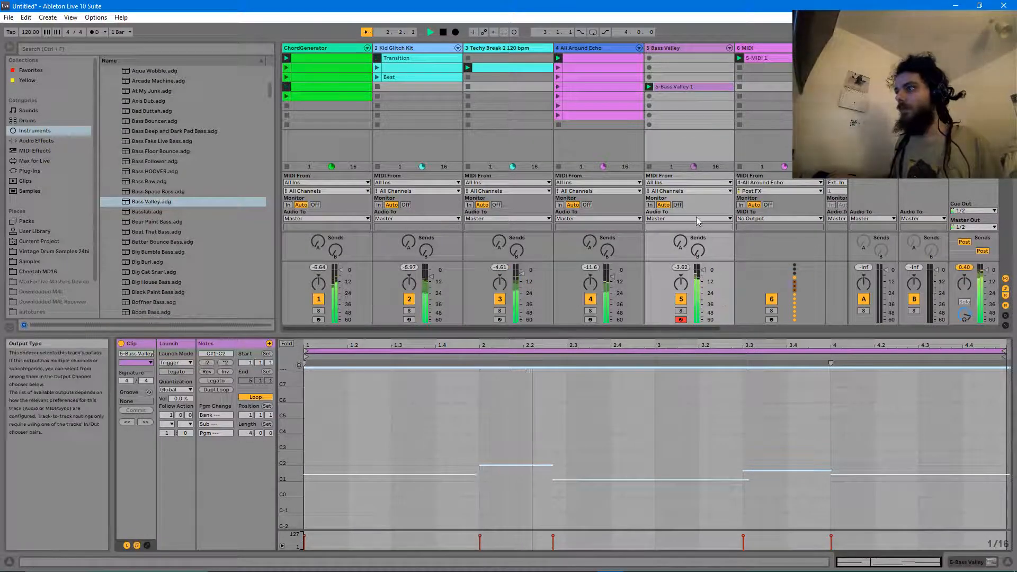
pyautogui.moveTo(573, 481); pyautogui.dragTo(583, 482)
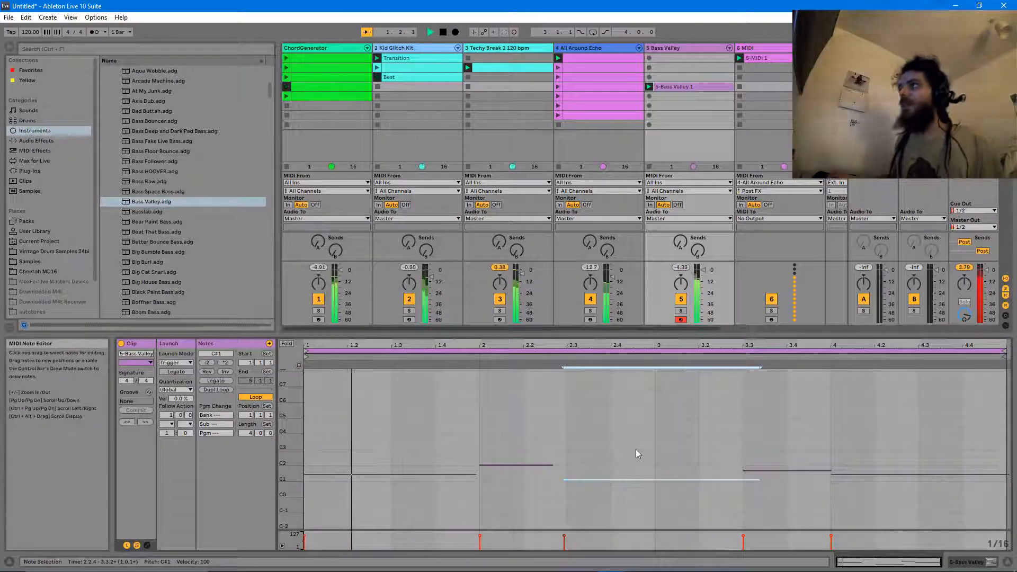
pyautogui.click(643, 434)
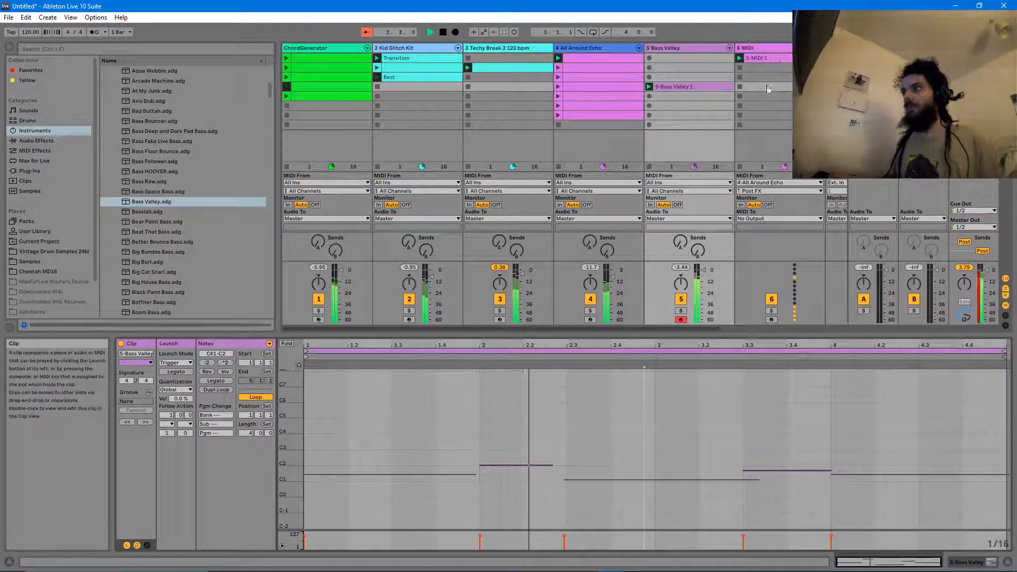
pyautogui.press('space')
# - Insert an empty test MIDI track after Bass Valley, then delete it
pyautogui.click(715, 51)
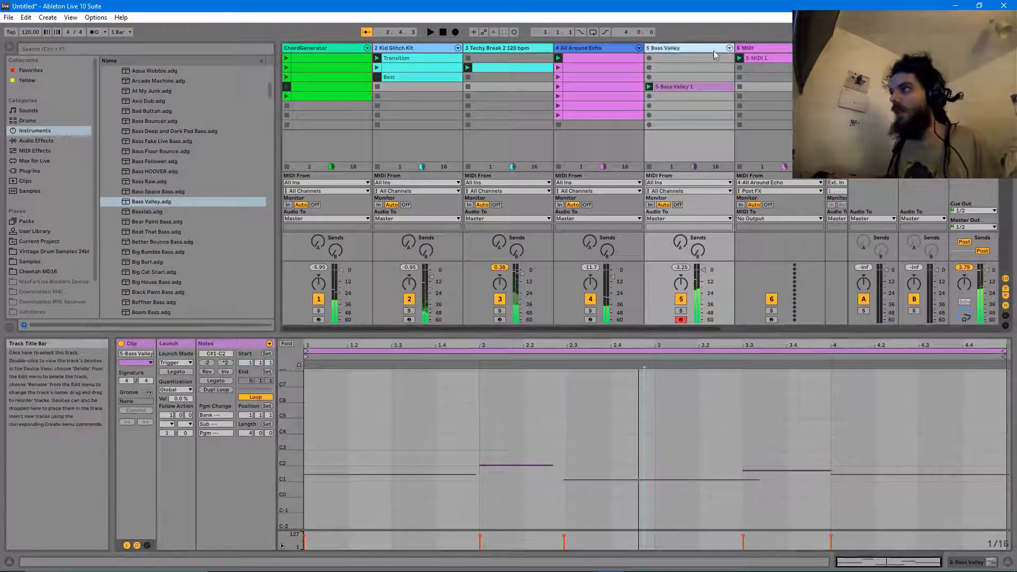
pyautogui.hotkey('ctrl', 'shift', 't')
pyautogui.click(746, 49)
pyautogui.scroll(-2, 53, 265)
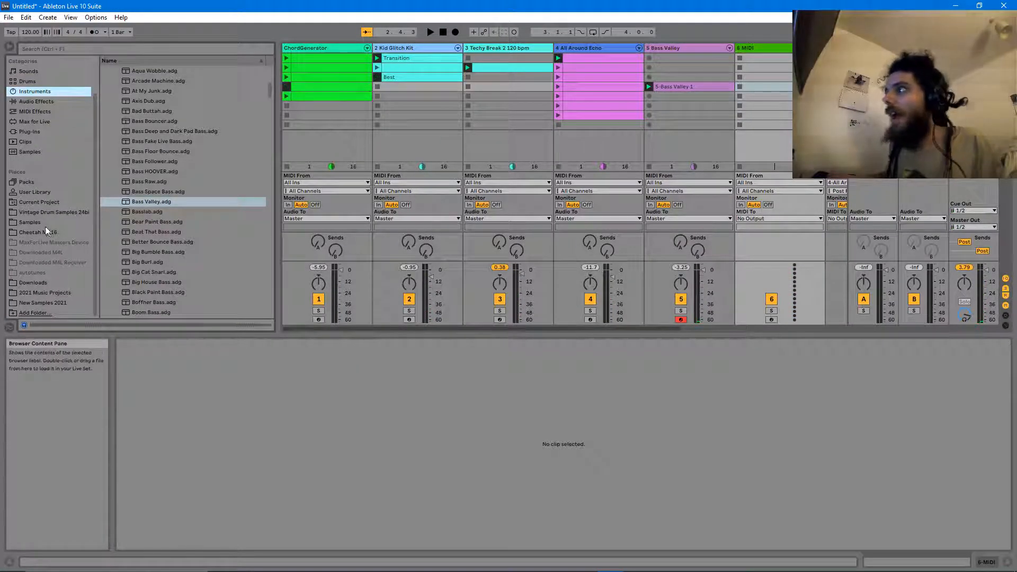
pyautogui.click(773, 46)
pyautogui.press('Delete')
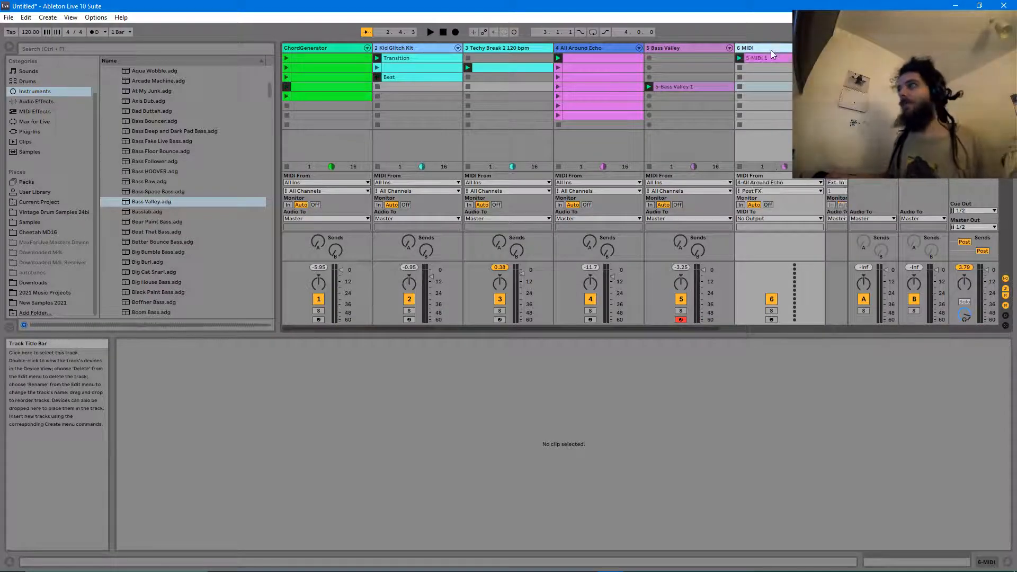
pyautogui.rightClick(710, 4)
# - Show the ChordGenerator track's clip notes and device chain
pyautogui.click(682, 116)
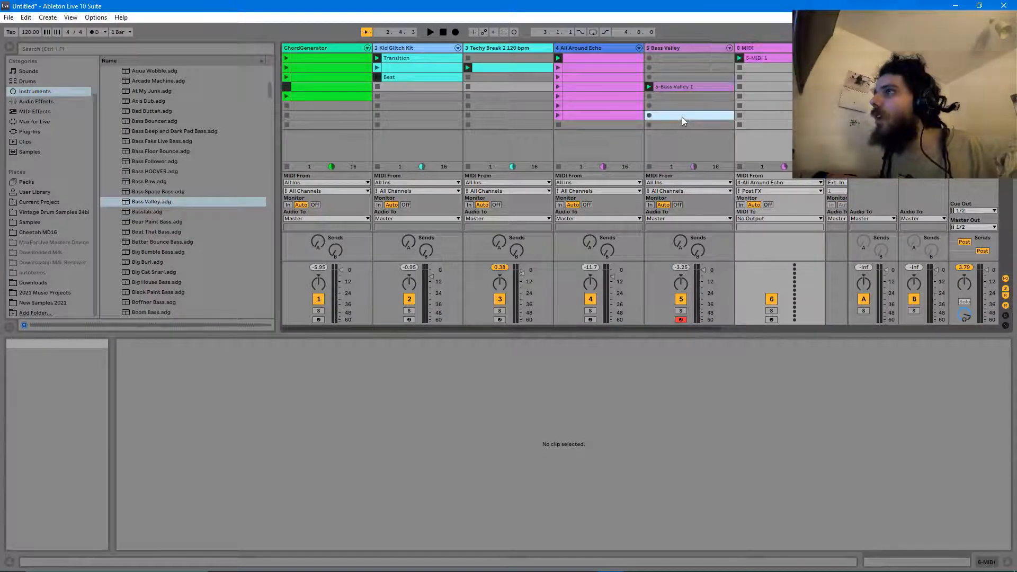
pyautogui.click(682, 117)
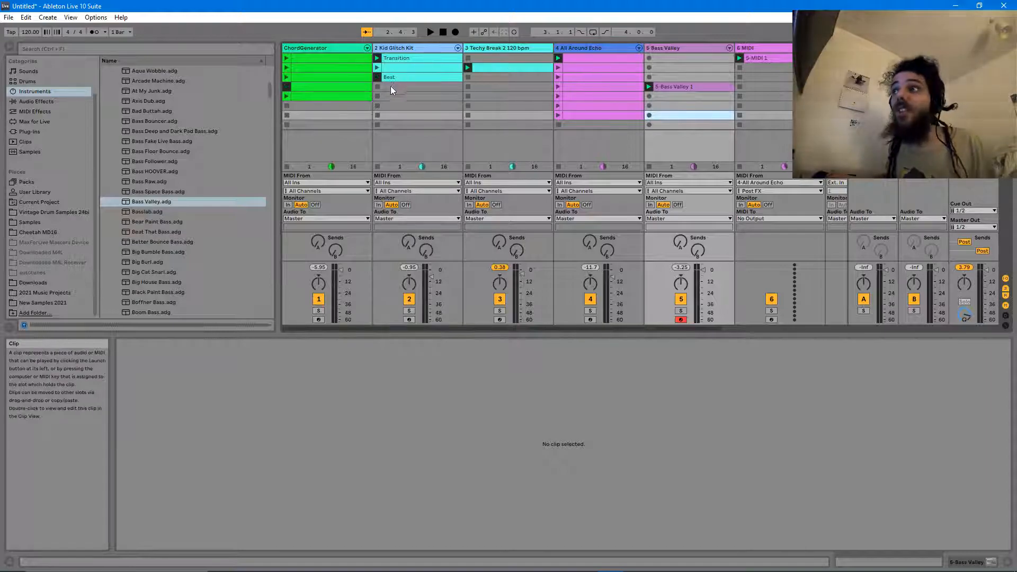
pyautogui.click(308, 79)
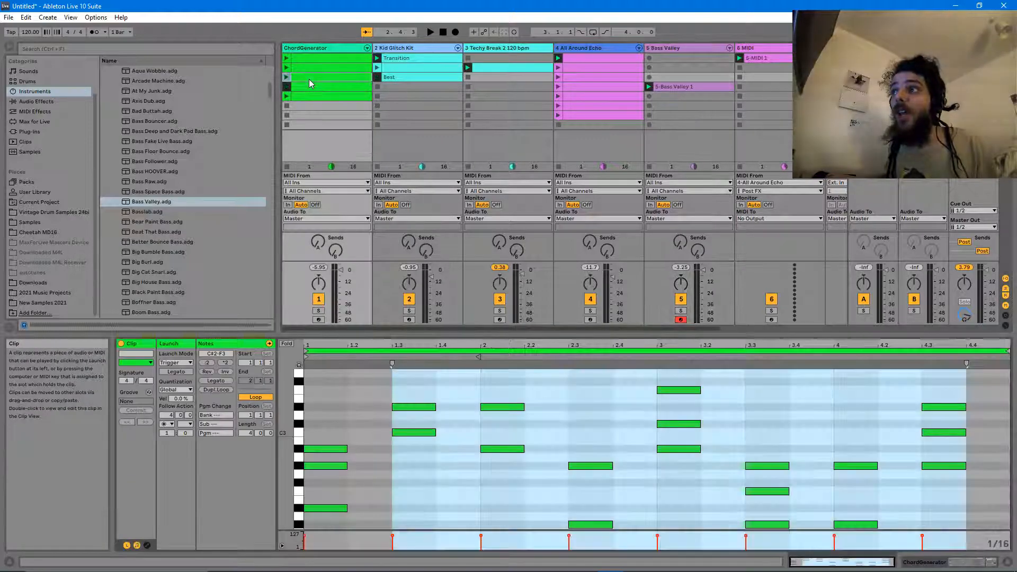
pyautogui.click(307, 47)
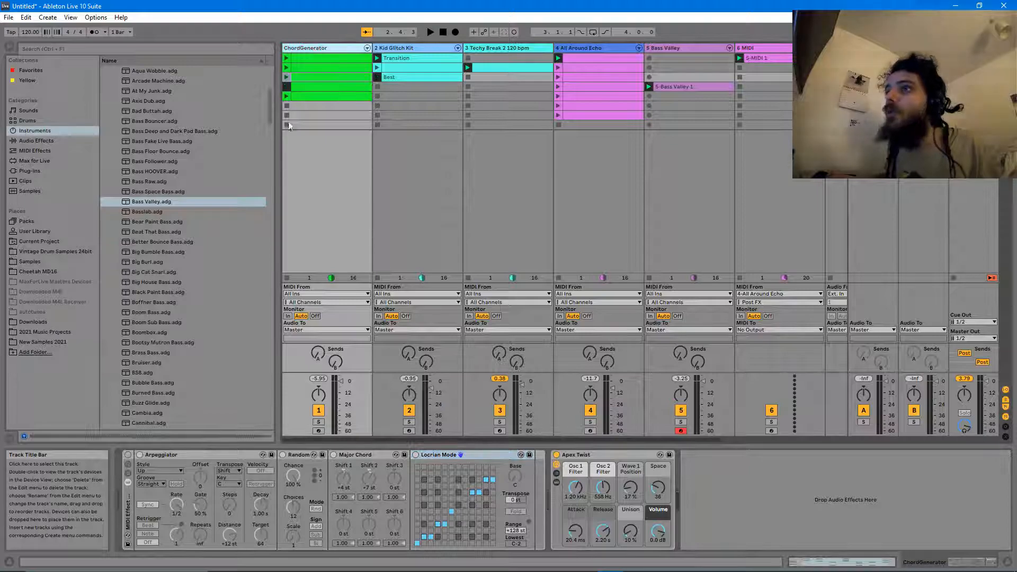
# - Browse MIDI Effects > Scale in the browser and scroll toward Locrian Mode.adv
pyautogui.click(34, 161)
pyautogui.click(35, 150)
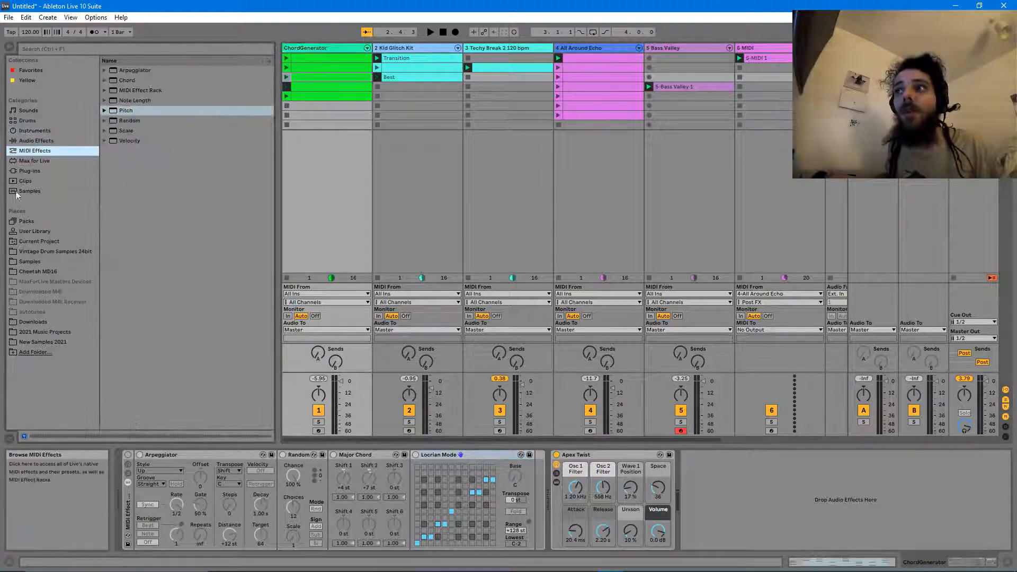
pyautogui.click(105, 131)
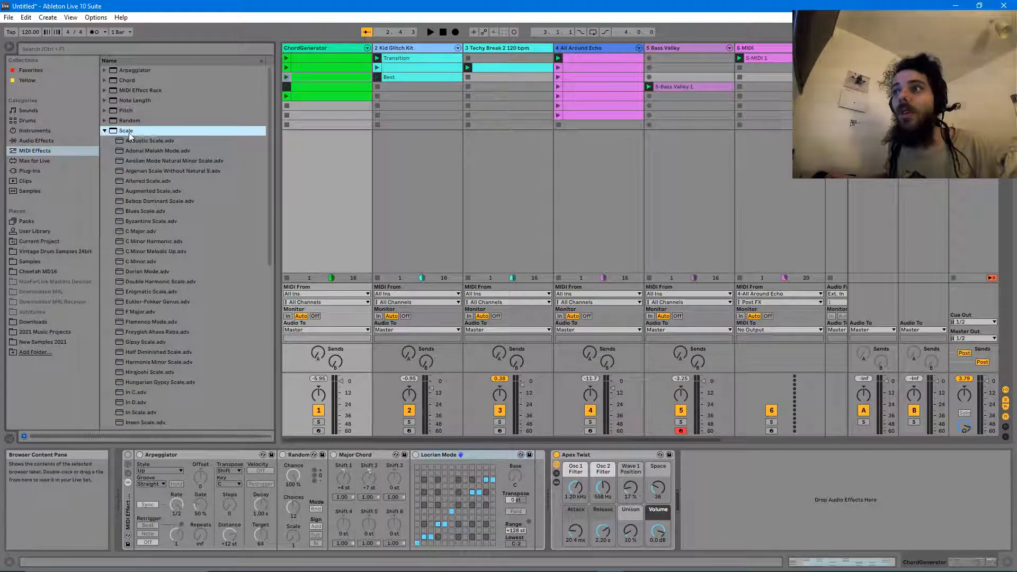
pyautogui.scroll(-2, 133, 268)
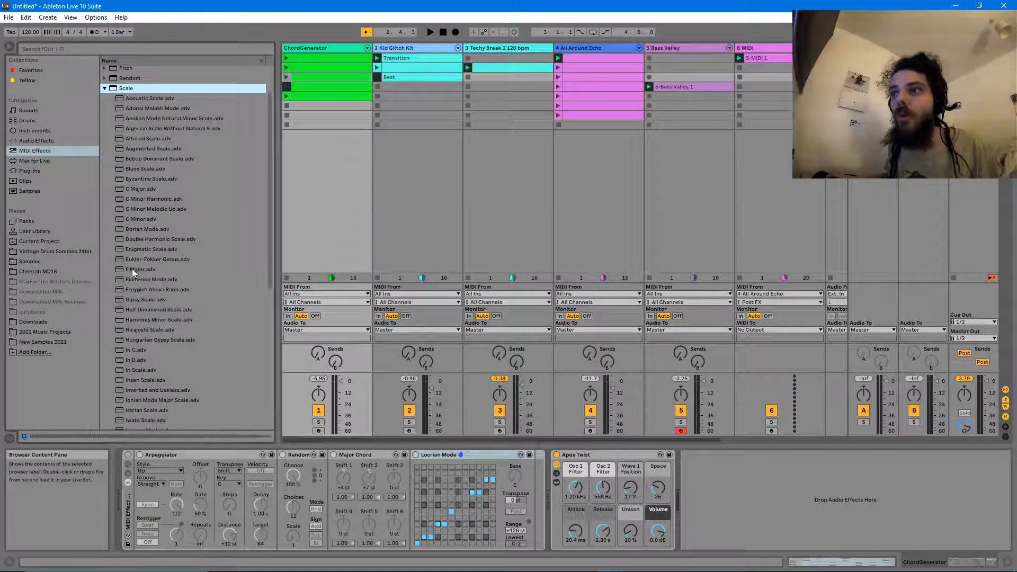
pyautogui.scroll(-8, 132, 271)
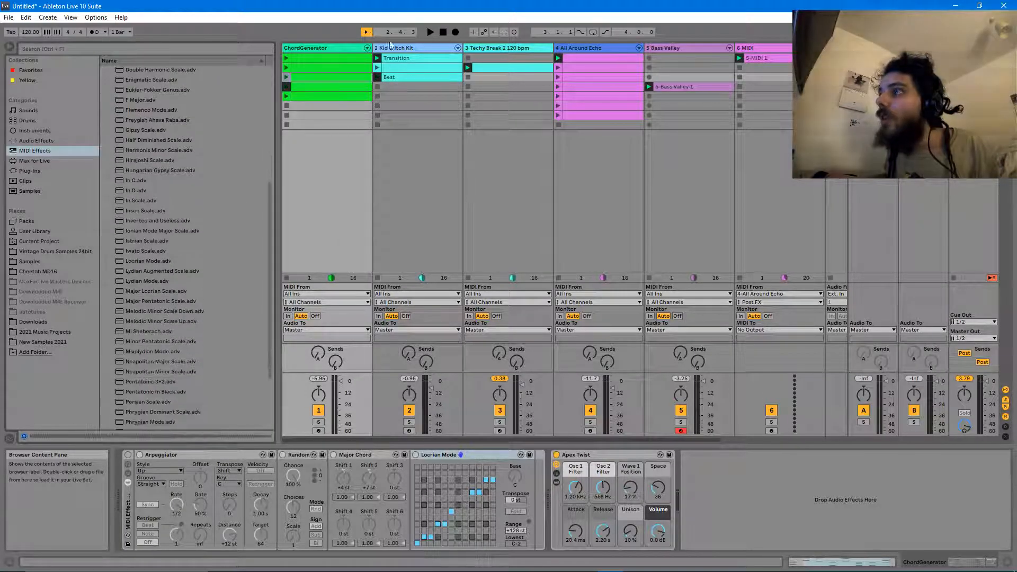
# - Check the Kid Glitch Kit, Techy Break and All Around Echo chains, then return to ChordGenerator's chain
pyautogui.click(406, 49)
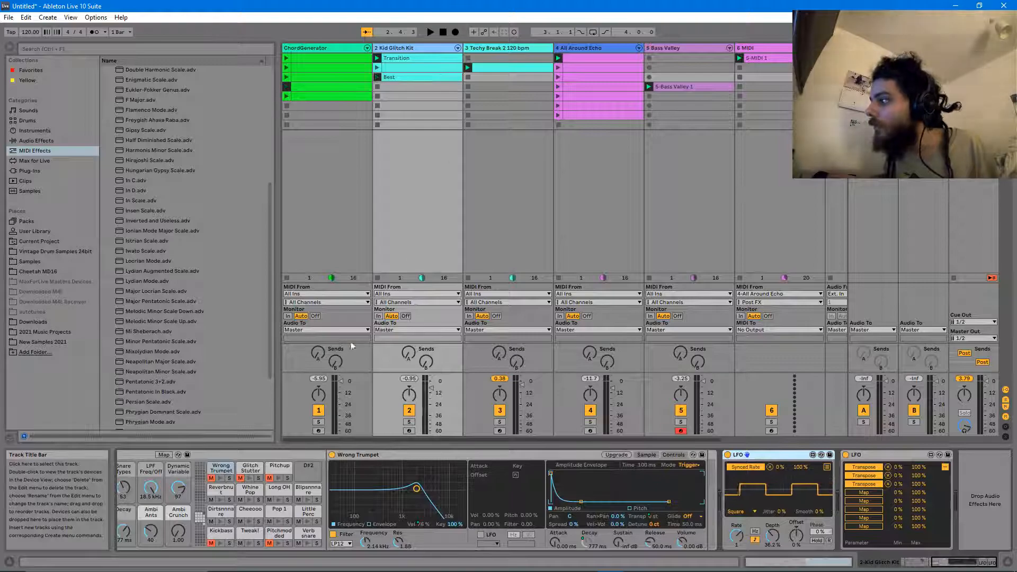
pyautogui.click(913, 562)
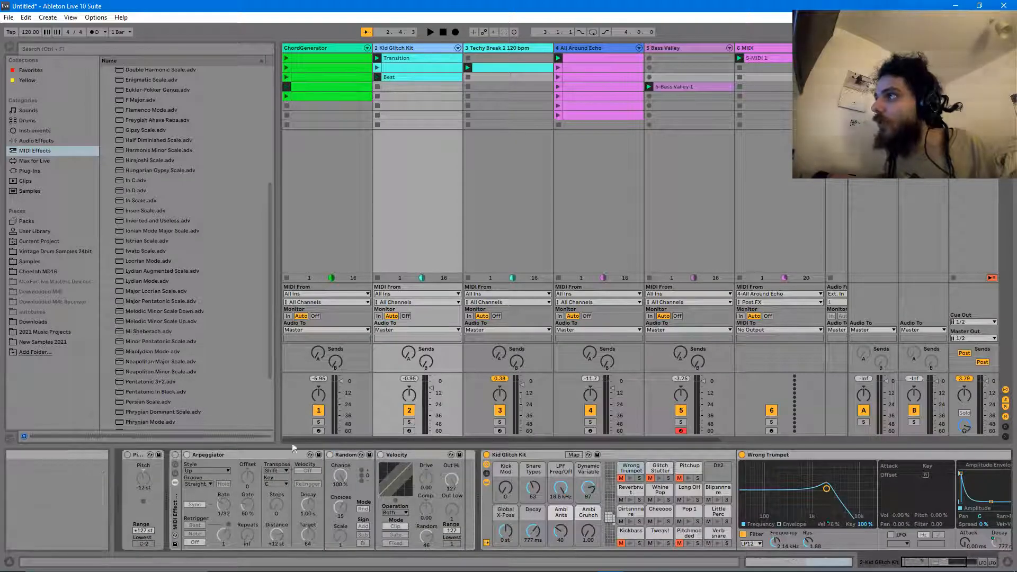
pyautogui.click(498, 48)
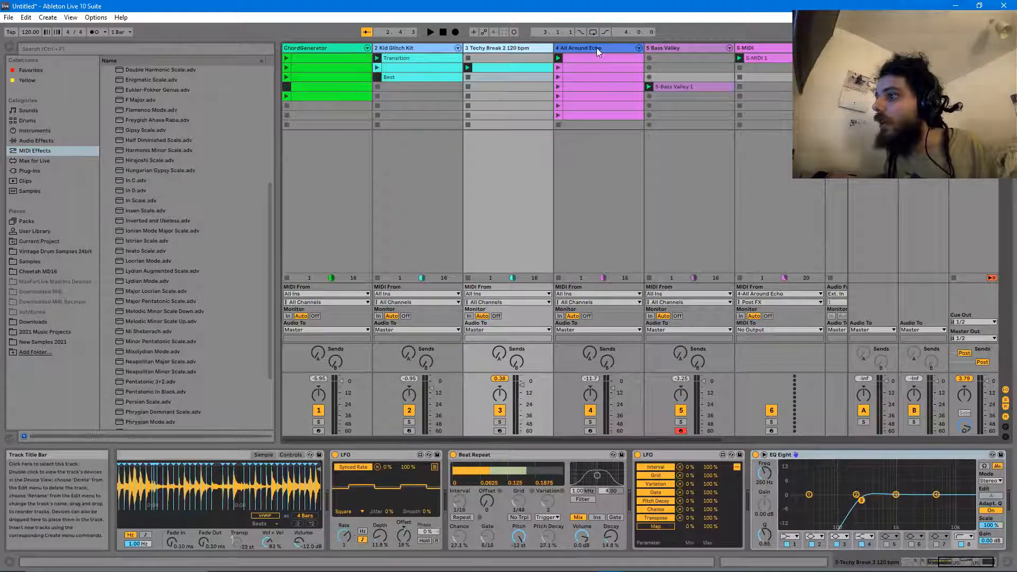
pyautogui.click(567, 49)
pyautogui.click(906, 563)
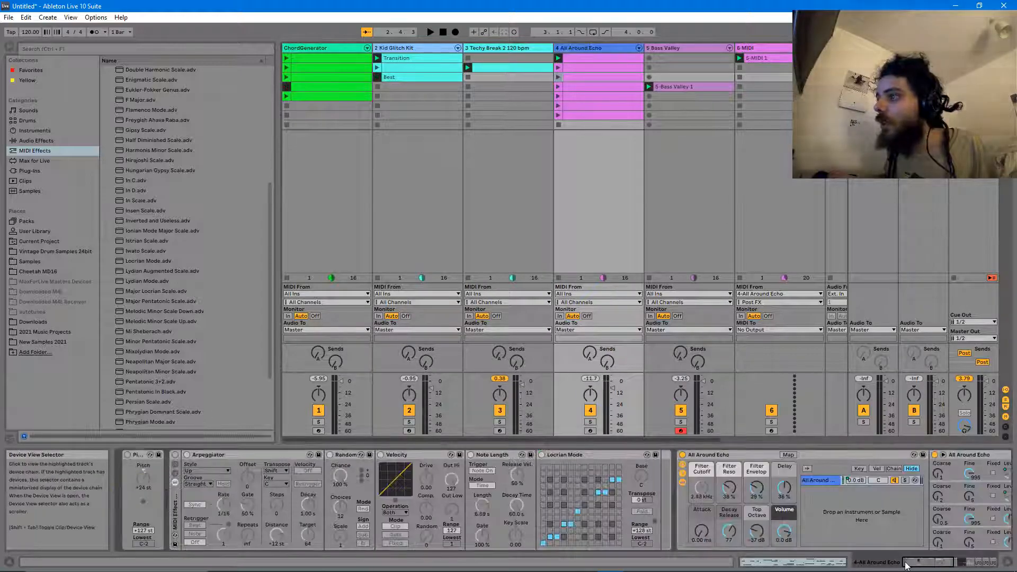
pyautogui.click(583, 455)
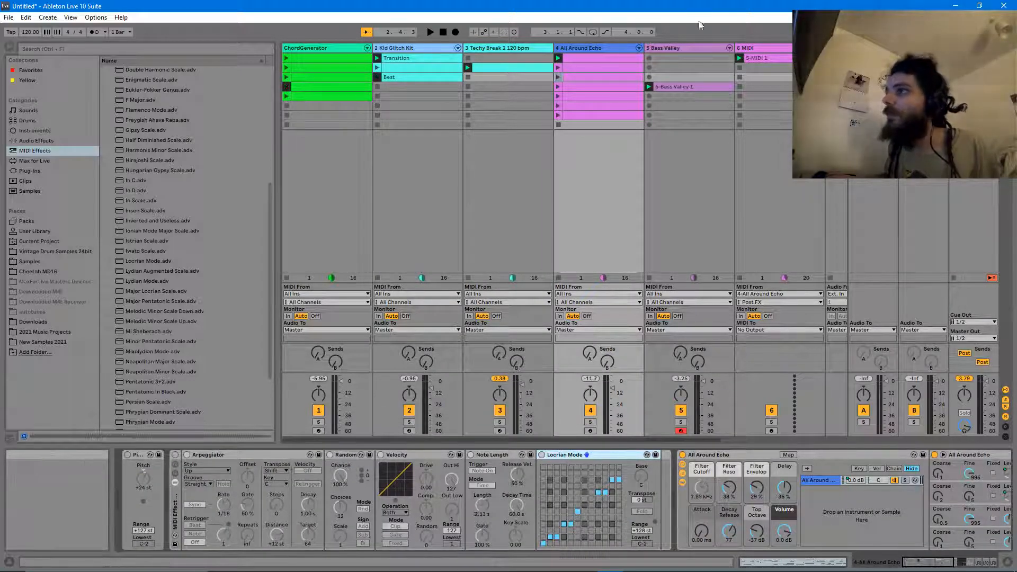
pyautogui.click(748, 47)
pyautogui.click(312, 47)
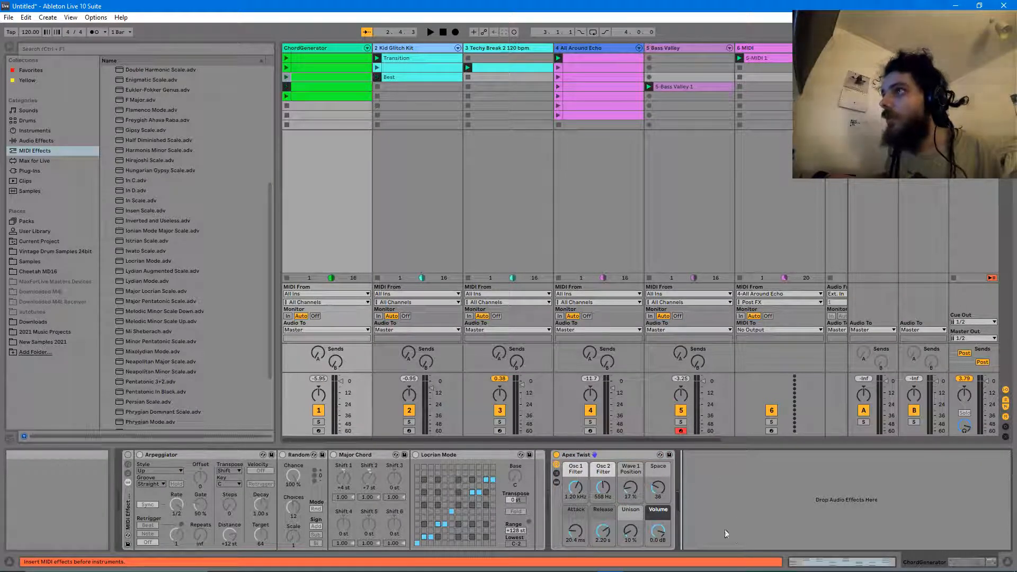
# - Duplicate ChordGenerator's Locrian Mode device
pyautogui.rightClick(108, 89)
pyautogui.click(416, 54)
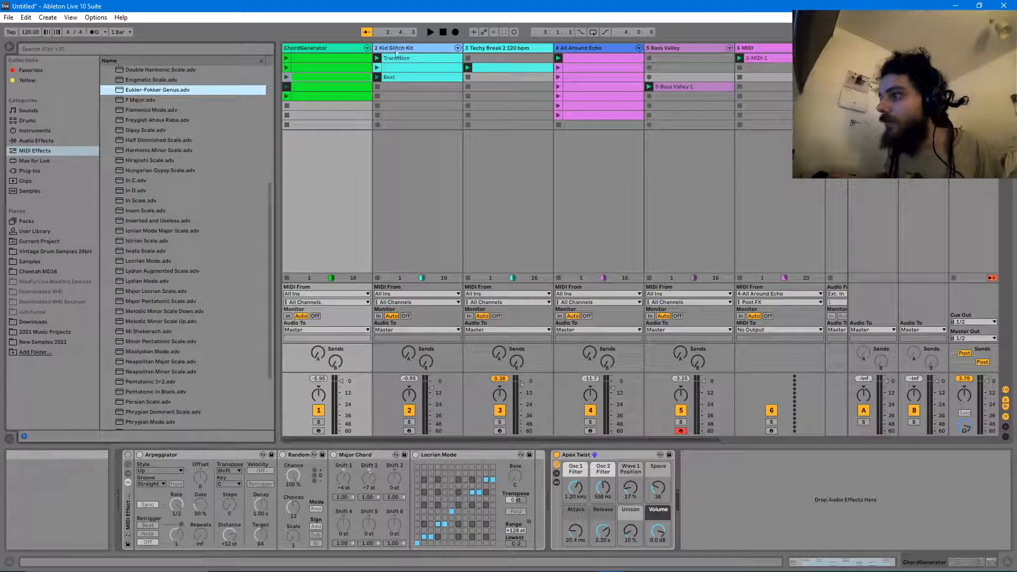
pyautogui.click(537, 480)
pyautogui.hotkey('ctrl', 'v')
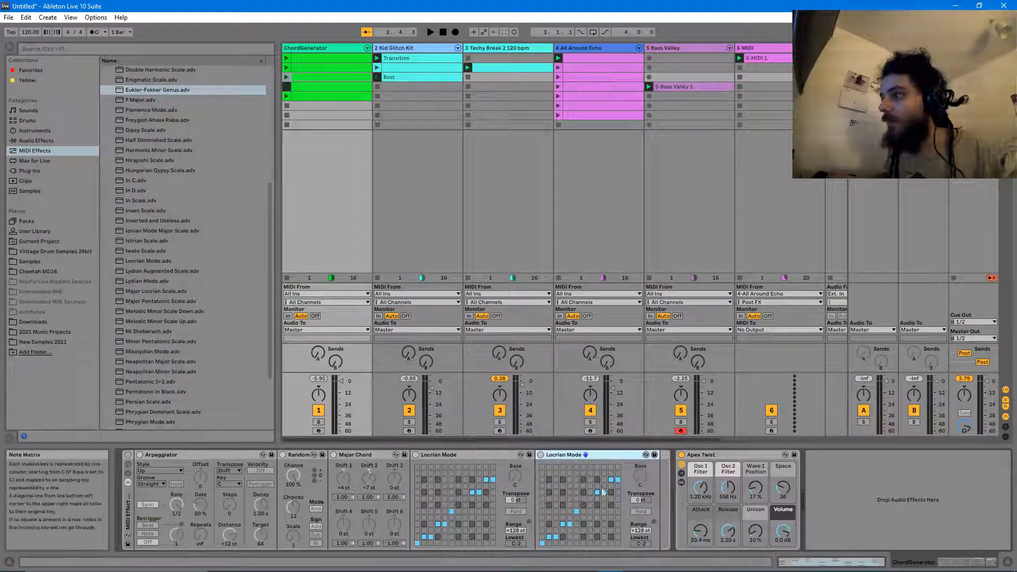
# - Switch the rack on, deactivate Arpeggiator, Random, Major Chord and the original Locrian Mode, then view All Around Echo
pyautogui.click(128, 455)
pyautogui.click(139, 455)
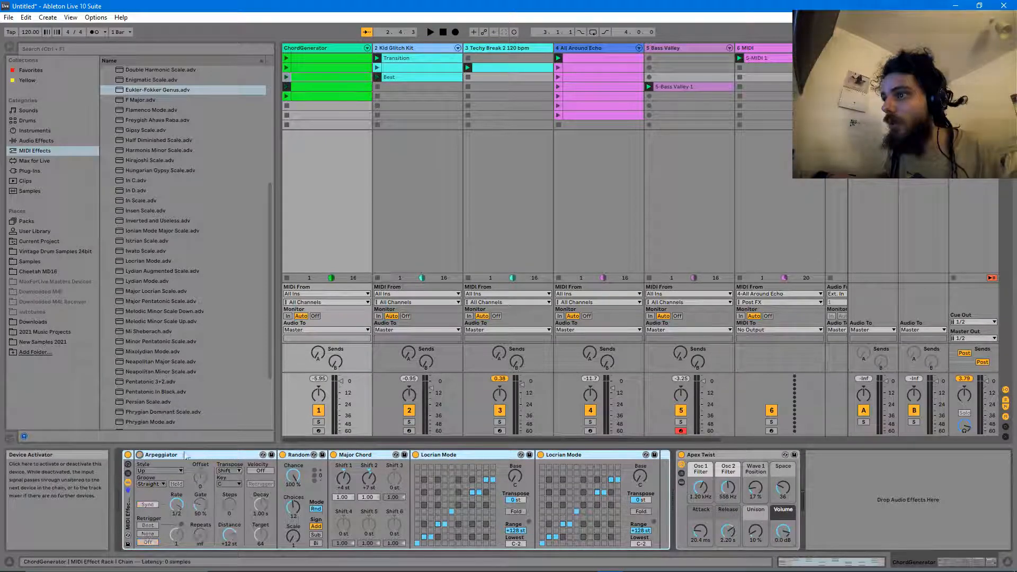
pyautogui.click(283, 454)
pyautogui.click(334, 455)
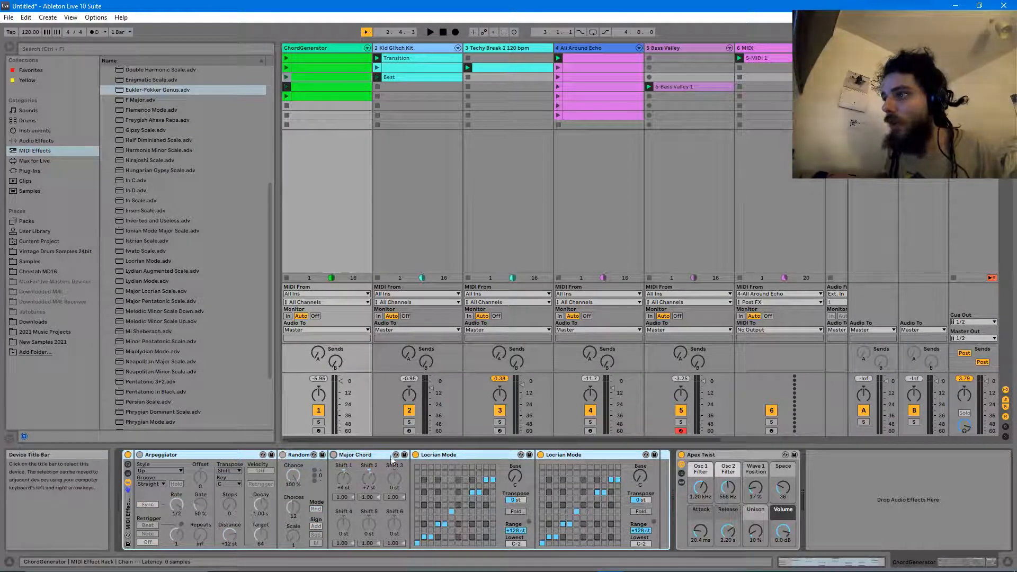
pyautogui.click(415, 455)
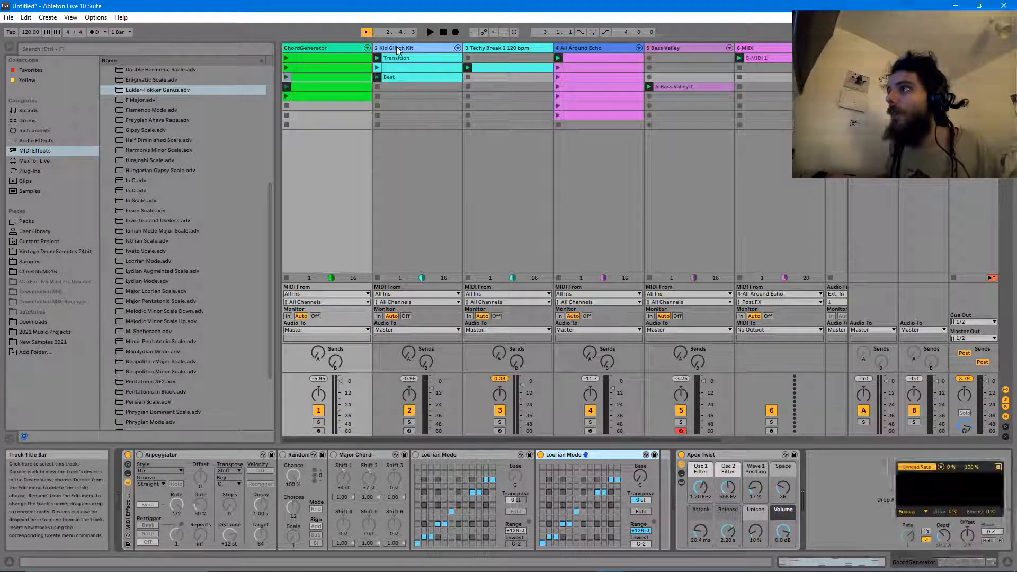
pyautogui.click(397, 49)
pyautogui.click(608, 49)
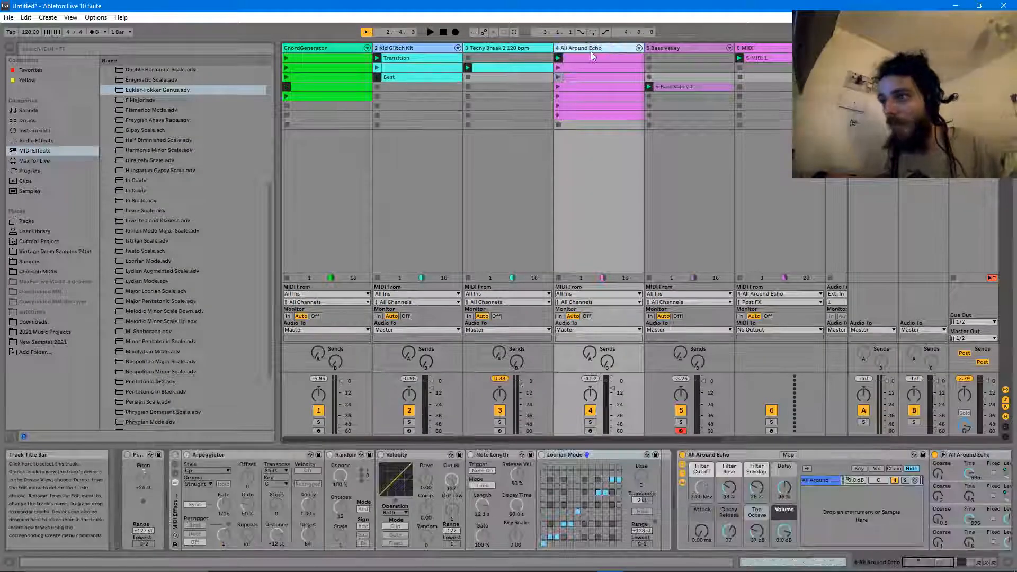
# - Turn All Around Echo's rack on and deactivate Velocity, Random, Note Length and Locrian Mode
pyautogui.click(176, 456)
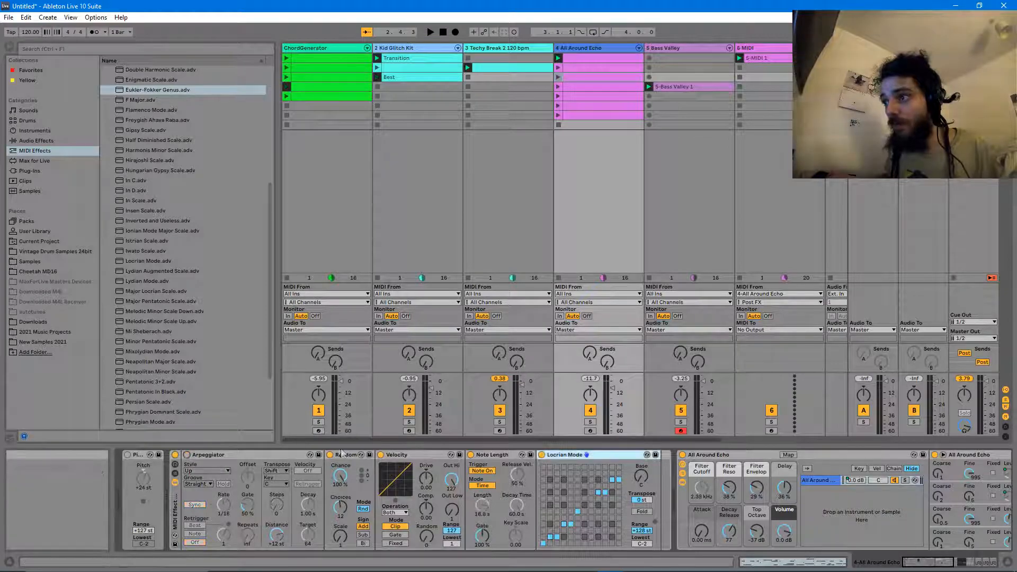
pyautogui.click(381, 456)
pyautogui.click(330, 455)
pyautogui.click(470, 455)
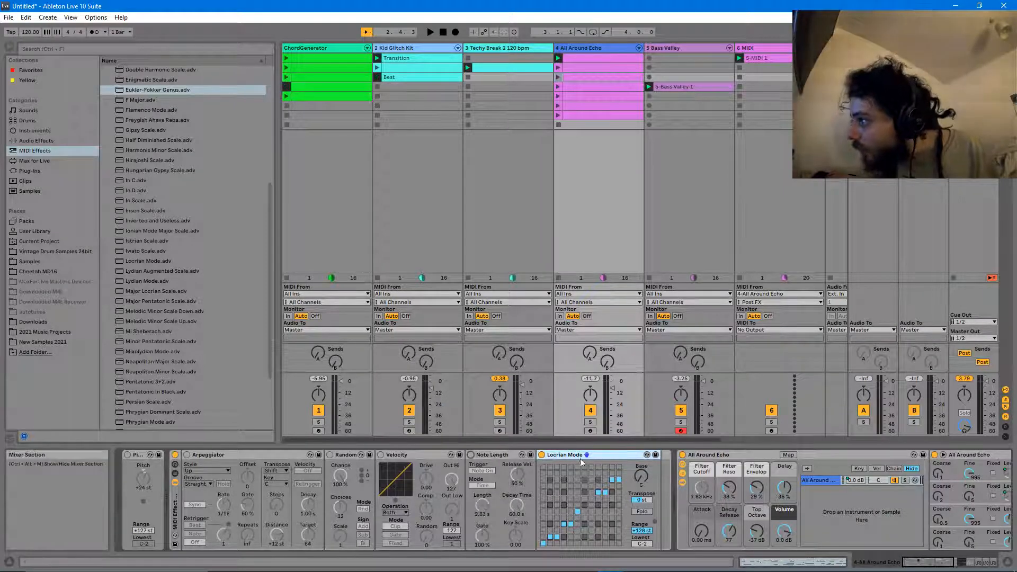
pyautogui.click(541, 455)
# - Duplicate Locrian Mode as an active copy, then show Bass Valley's devices
pyautogui.click(665, 483)
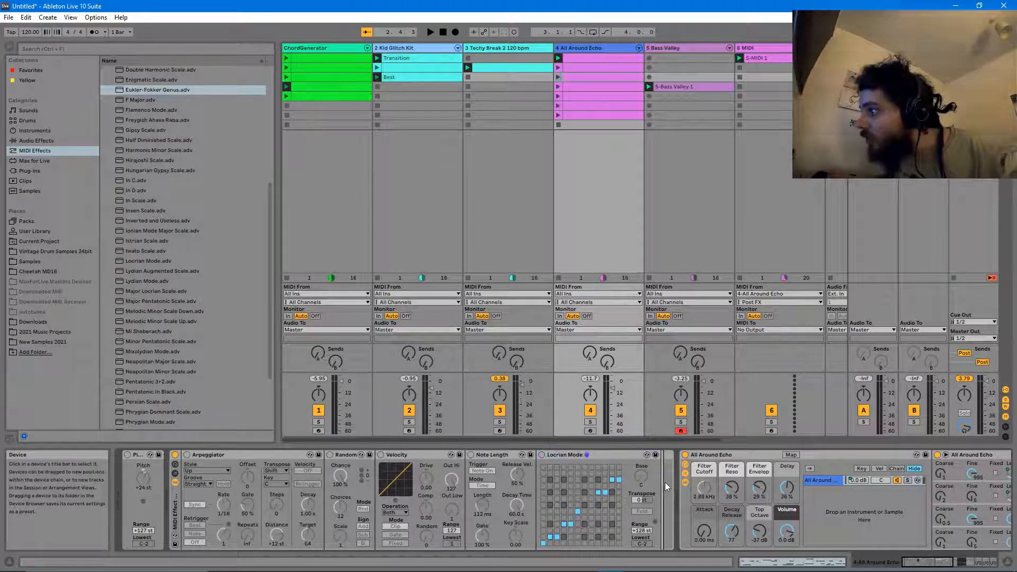
pyautogui.hotkey('ctrl', 'v')
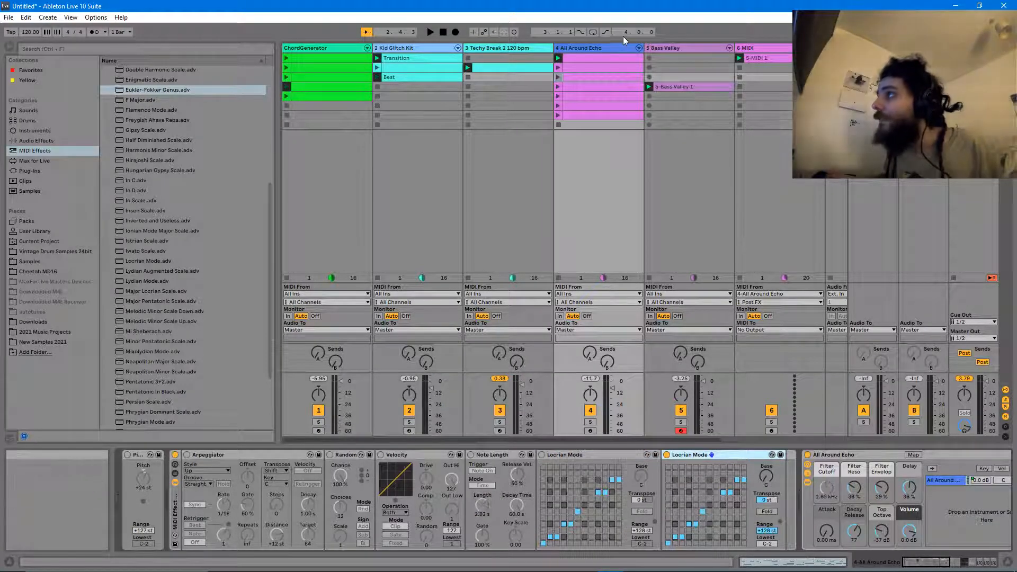
pyautogui.click(666, 47)
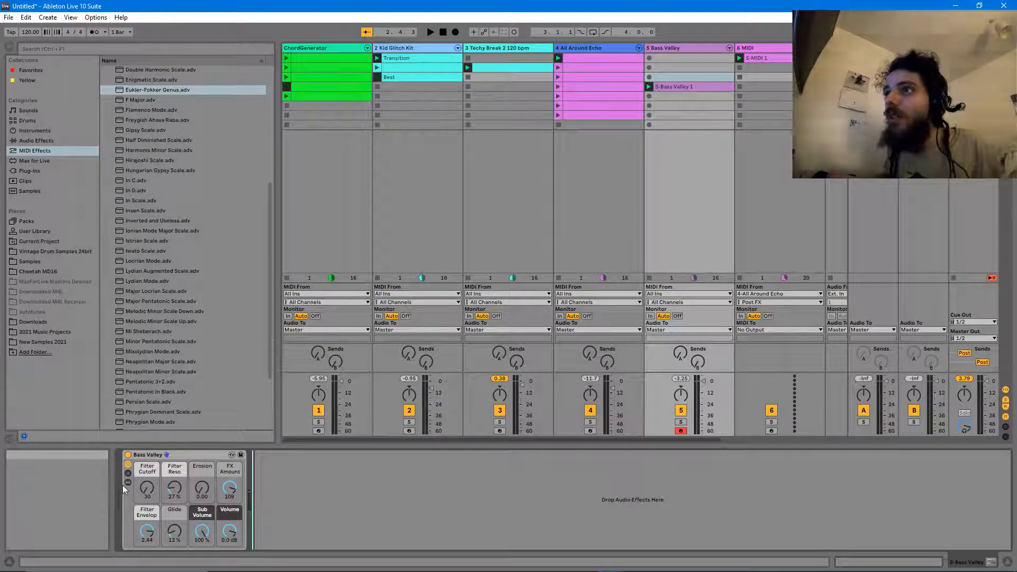
# - Drop a MIDI Effect Rack with Locrian Mode ahead of Bass Valley, then play the set from scene 3
pyautogui.click(29, 150)
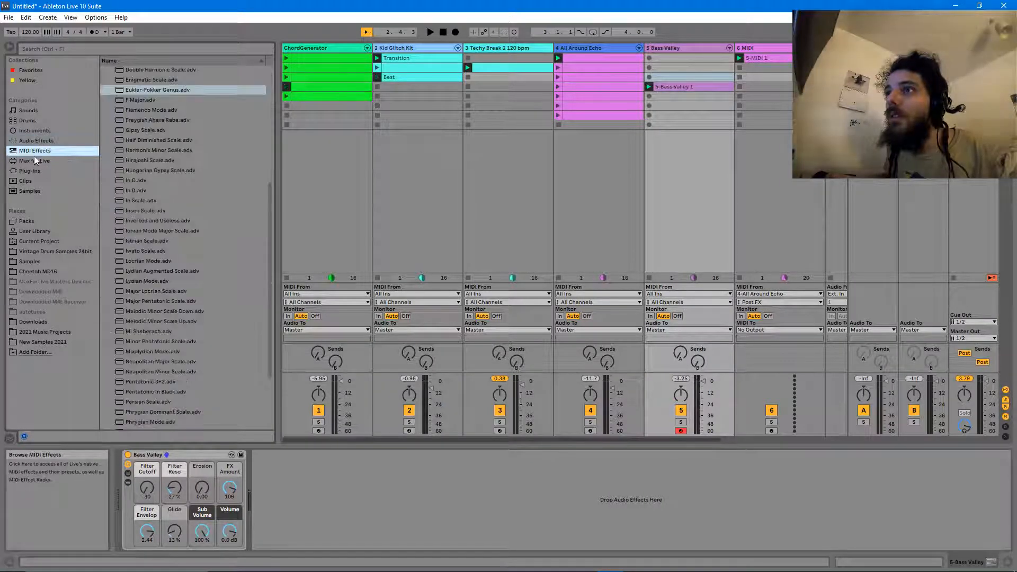
pyautogui.click(24, 131)
pyautogui.click(29, 151)
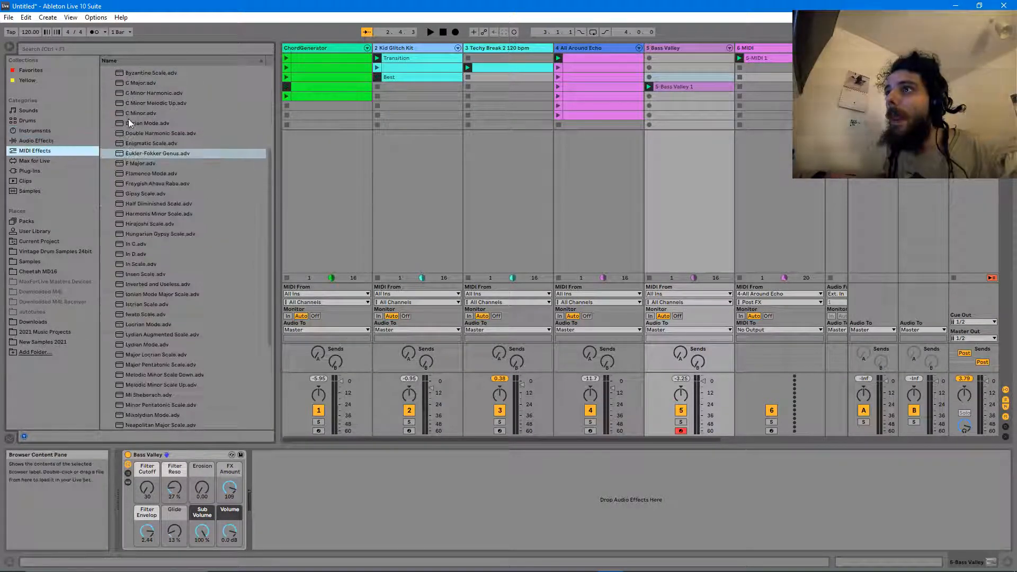
pyautogui.moveTo(127, 89); pyautogui.dragTo(150, 489)
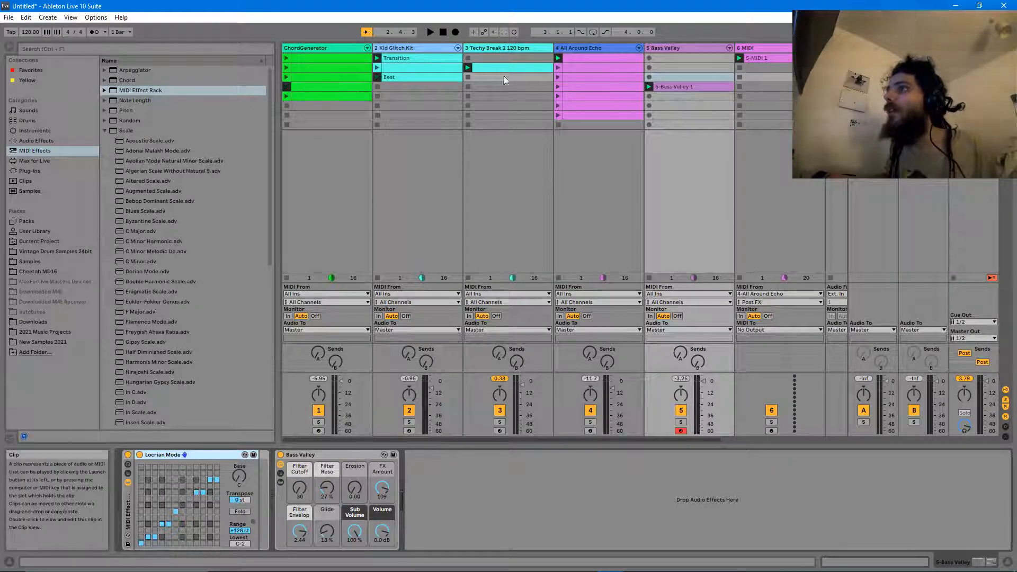
pyautogui.press('space')
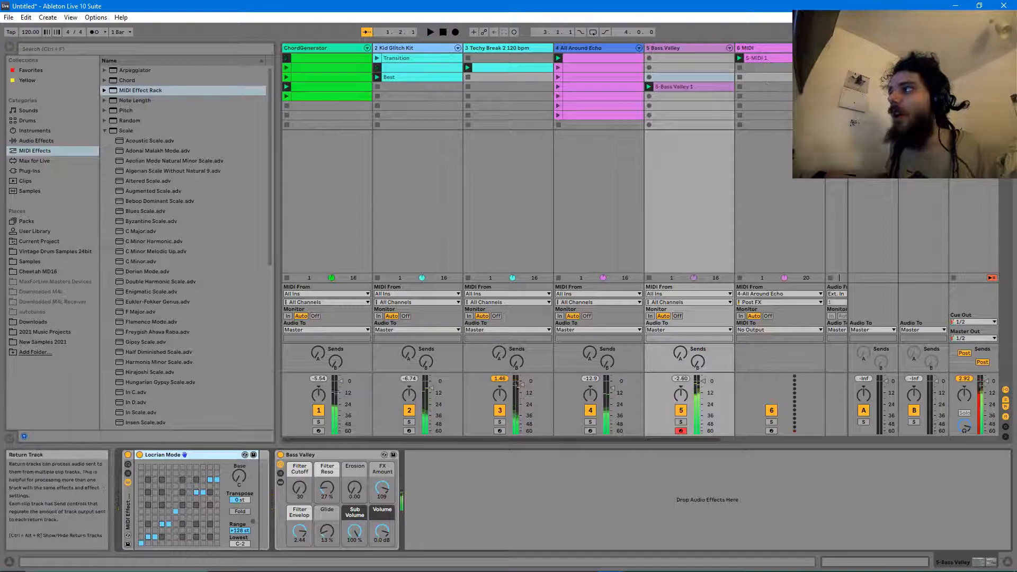
pyautogui.click(954, 78)
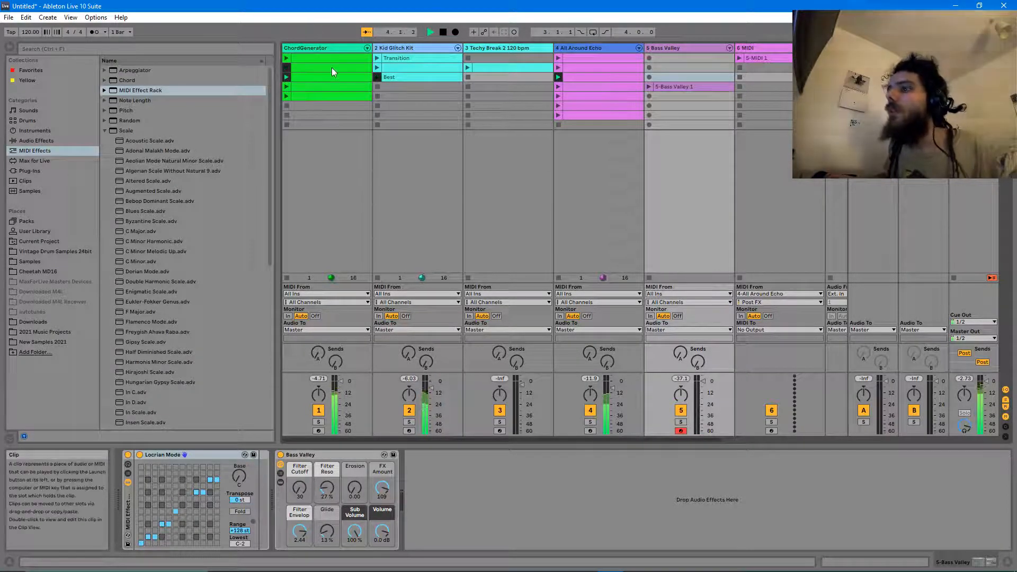
# - Enter 5 as a scale device's base value
pyautogui.click(241, 478)
pyautogui.write('5')
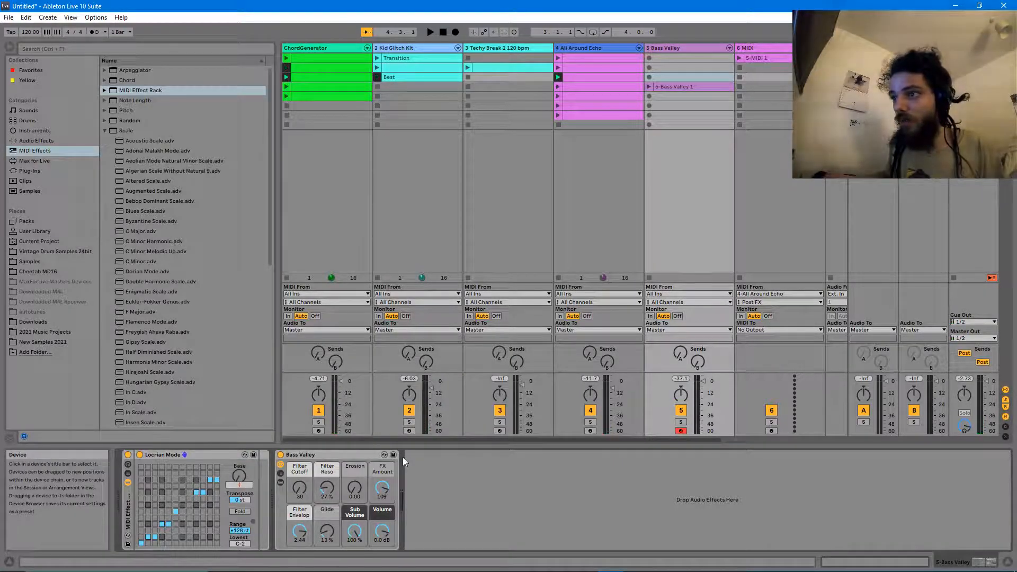
pyautogui.click(513, 521)
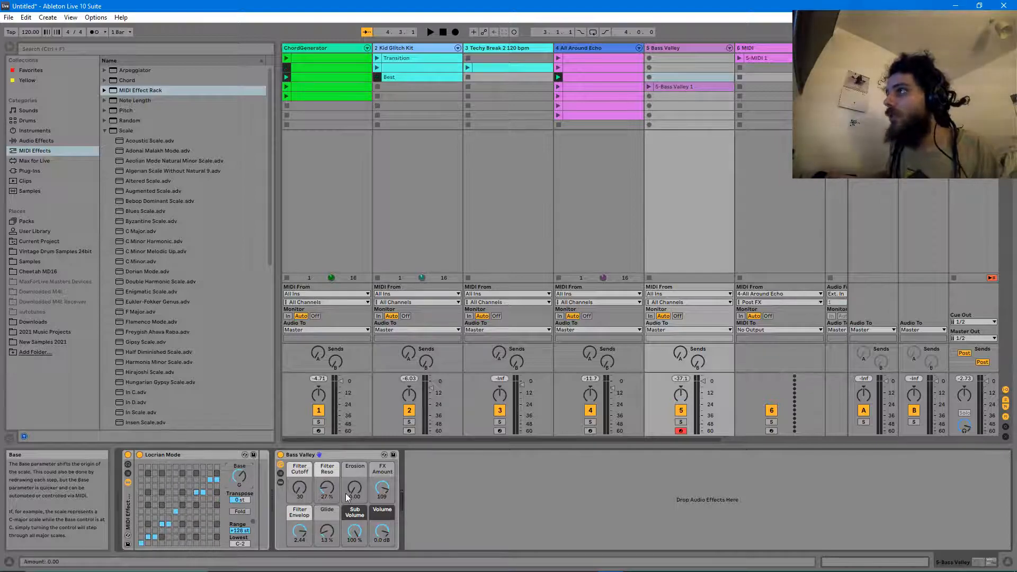
# - Turn the second Locrian Mode's Base knob to G on All Around Echo, then on ChordGenerator
pyautogui.click(689, 50)
pyautogui.moveTo(663, 49); pyautogui.dragTo(576, 48)
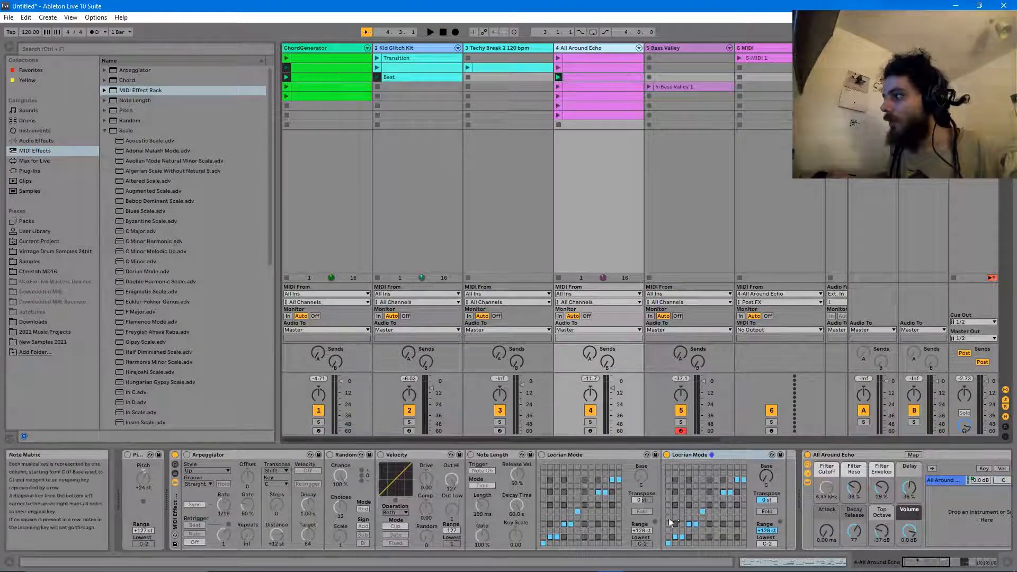
pyautogui.moveTo(767, 477); pyautogui.dragTo(766, 435)
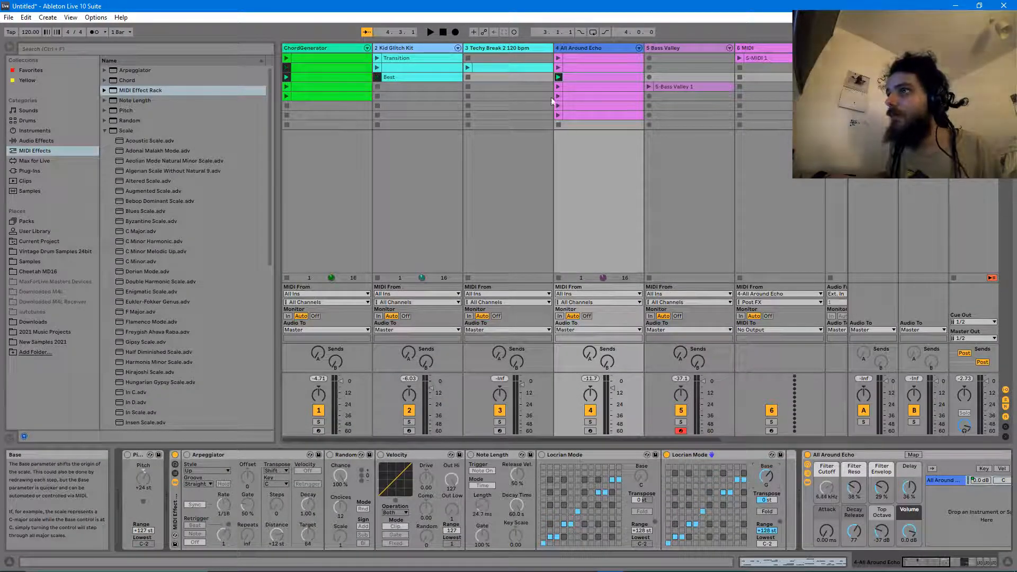
pyautogui.click(344, 49)
pyautogui.moveTo(640, 477); pyautogui.dragTo(640, 436)
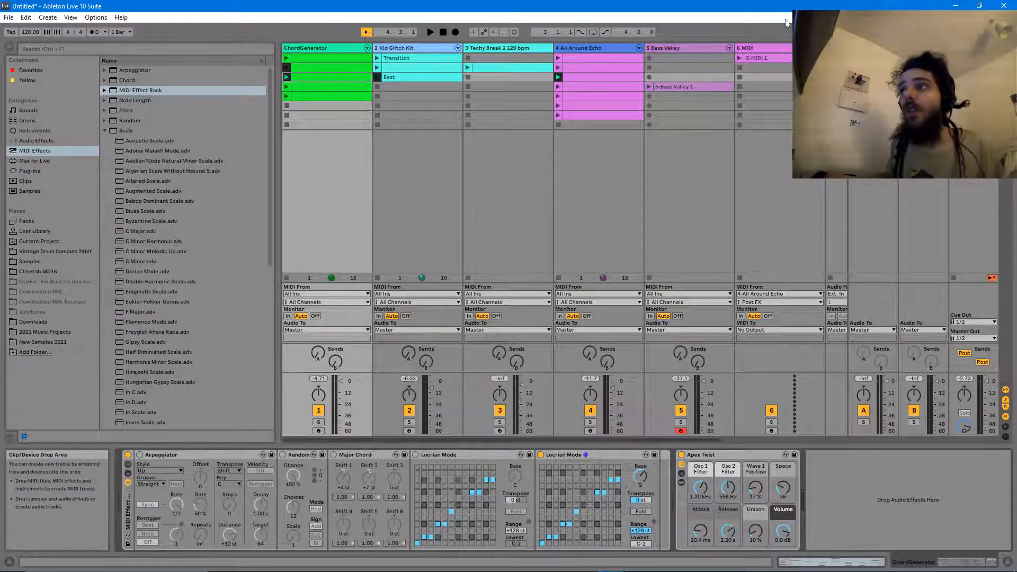
pyautogui.press('space')
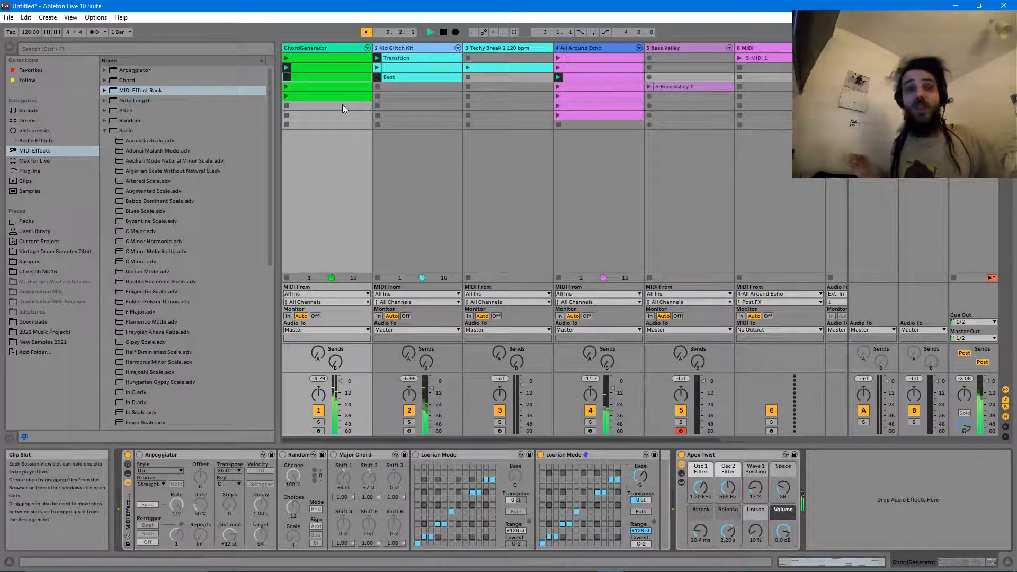
pyautogui.press('space')
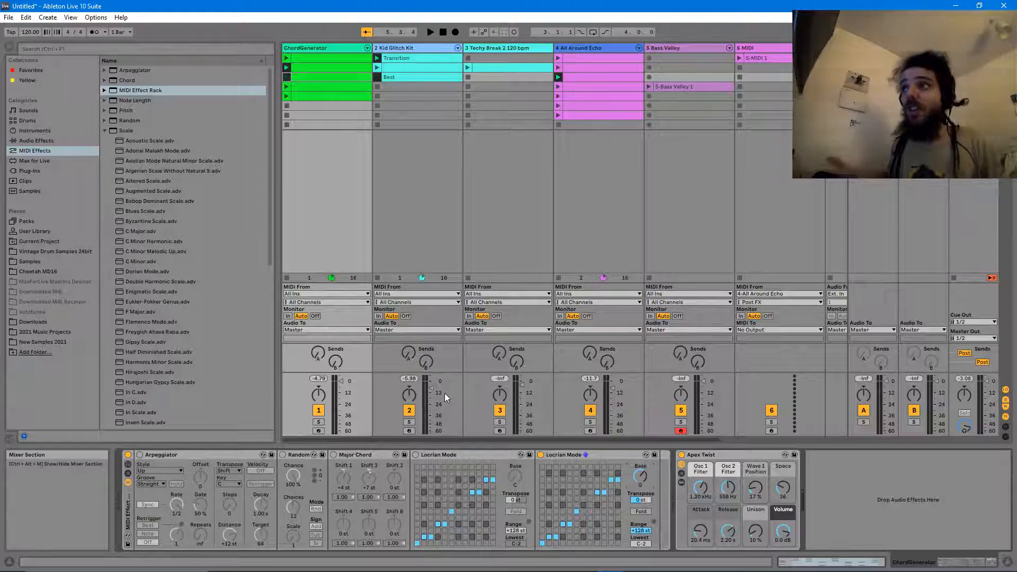
pyautogui.moveTo(277, 188); pyautogui.dragTo(277, 242)
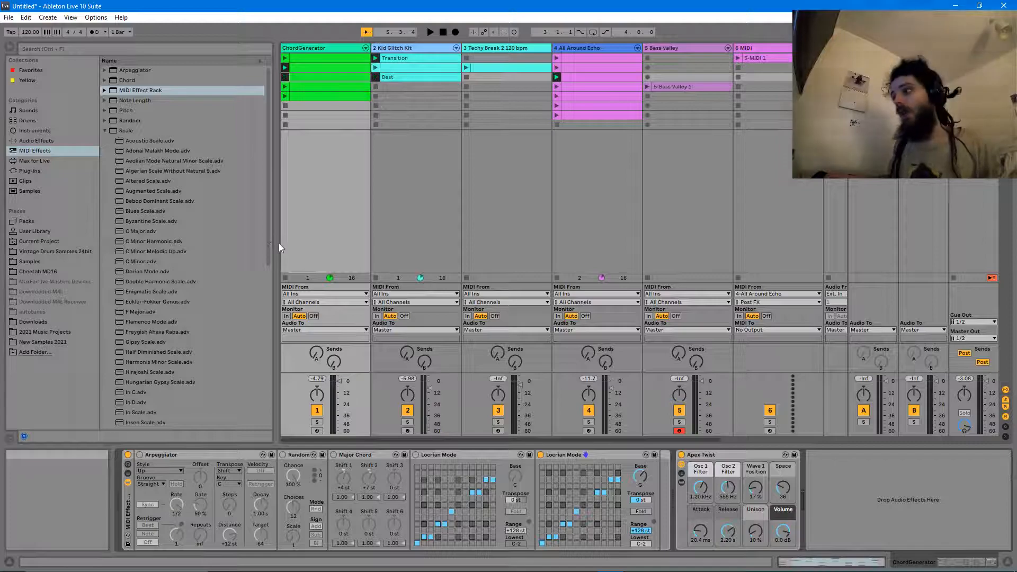